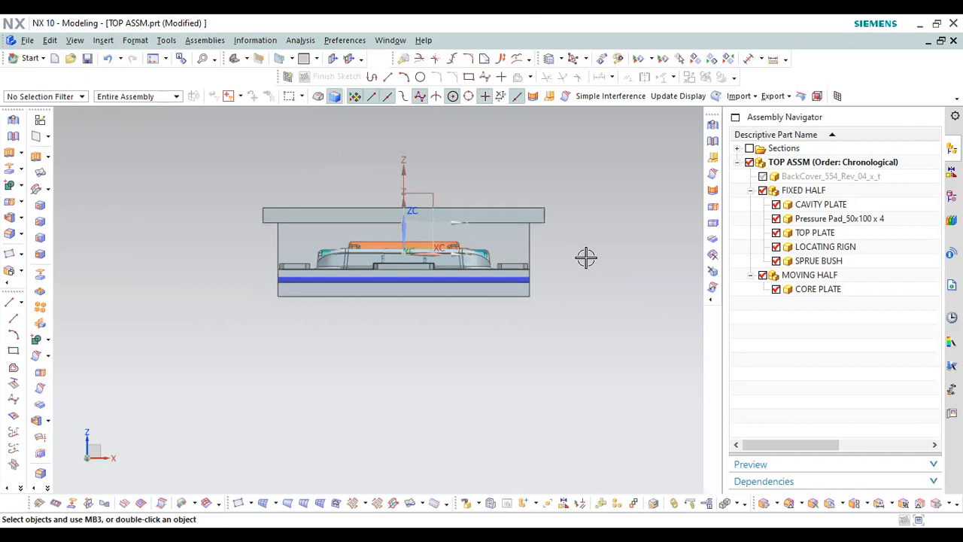
Hide the FIXED HALF subassembly and keep only the MOVING HALF with its core plate displayed
middle_drag(589, 260, 522, 223)
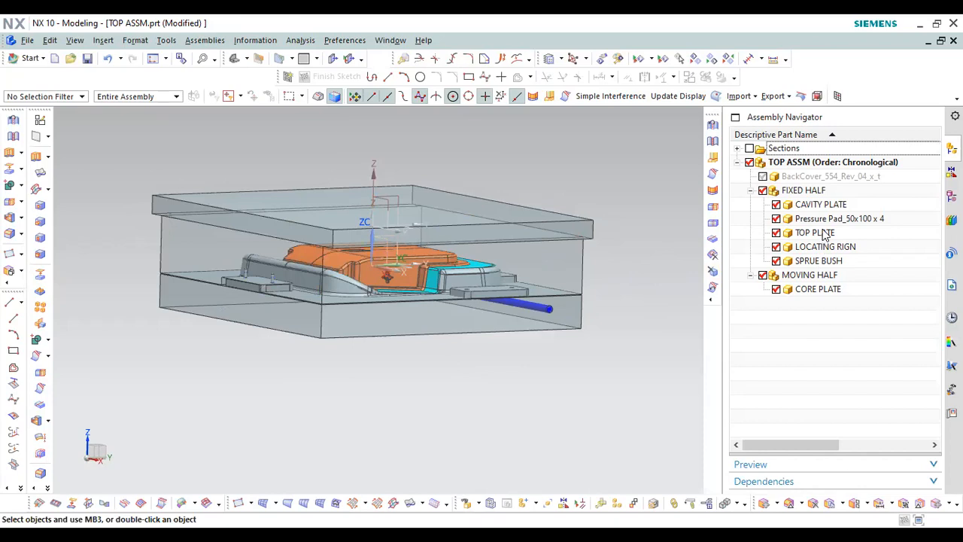
click(819, 249)
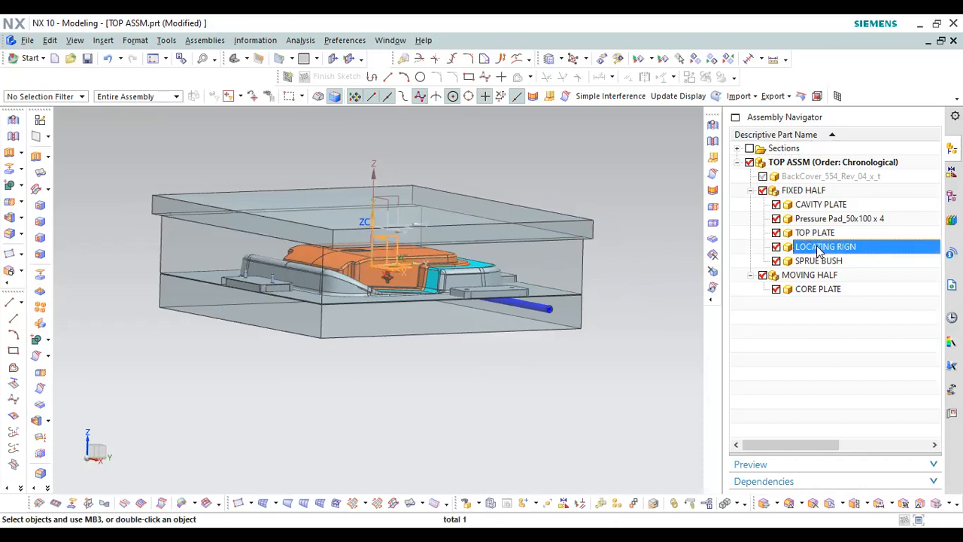
key(Escape)
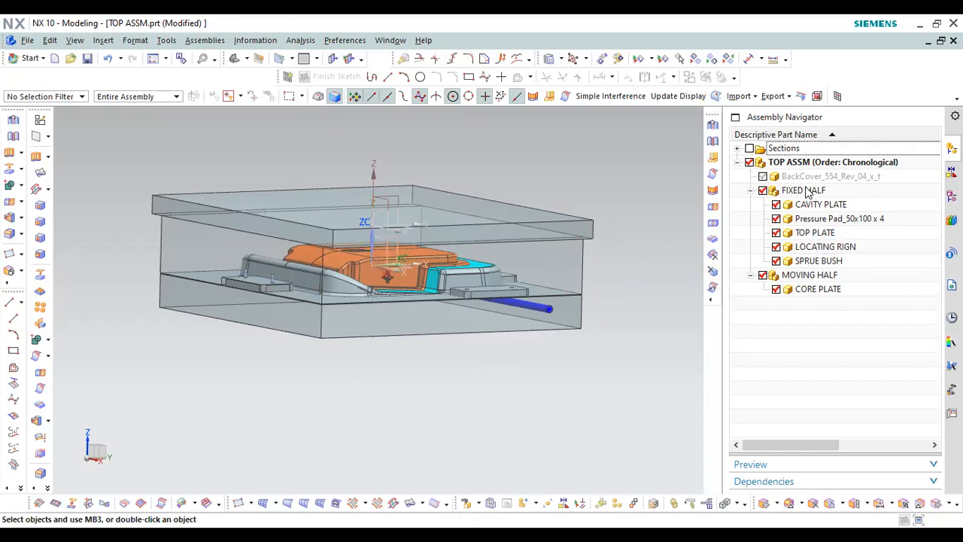
click(763, 190)
click(762, 190)
click(762, 190)
click(763, 275)
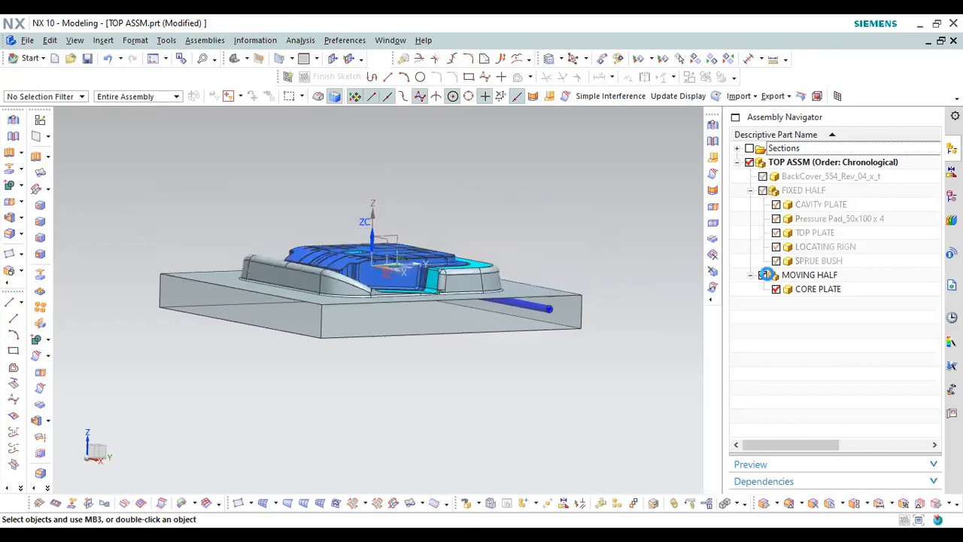
click(763, 274)
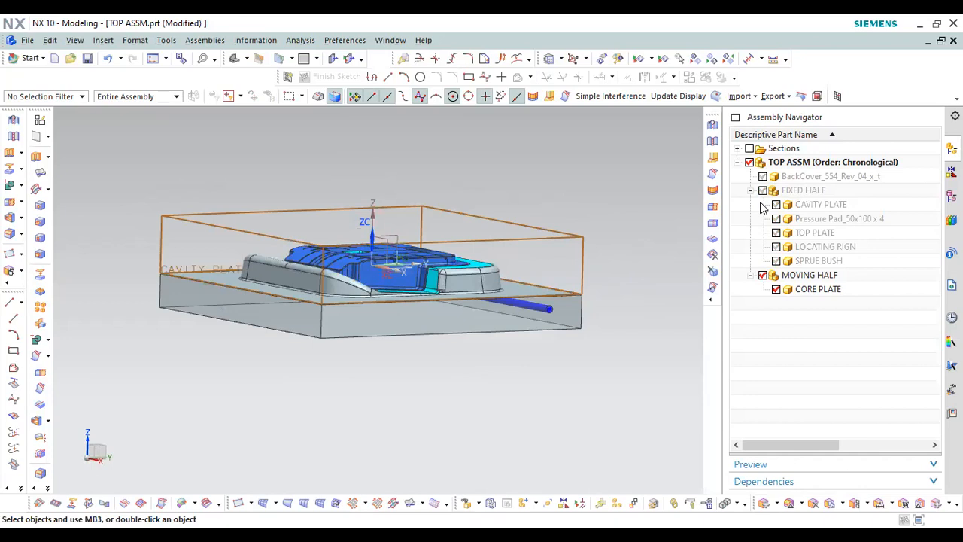
Examine the core plate's raised core profile and the blue cylindrical channel from the front, an angle and the side
middle_drag(562, 222, 509, 281)
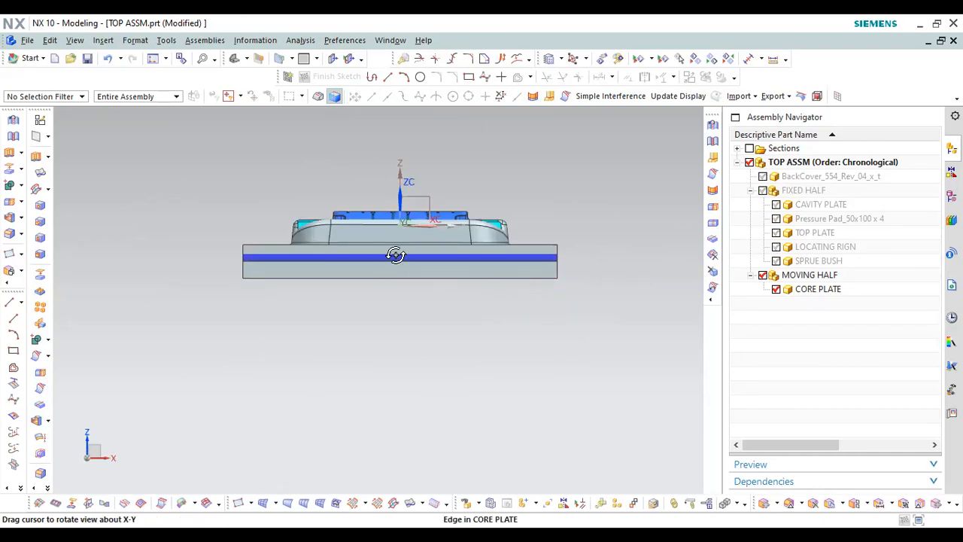
middle_drag(549, 208, 561, 296)
scroll(445, 205, up, 3)
scroll(449, 252, down, 3)
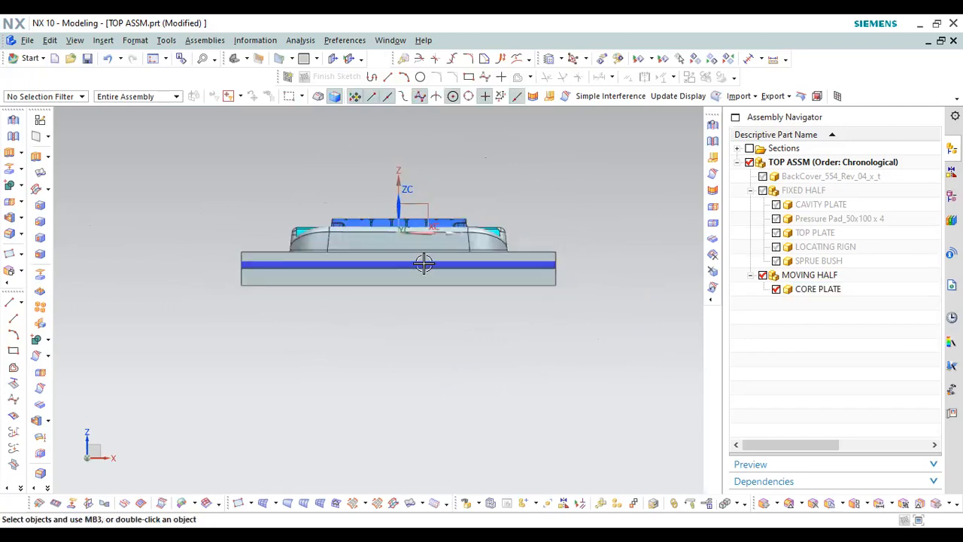
scroll(527, 208, up, 1)
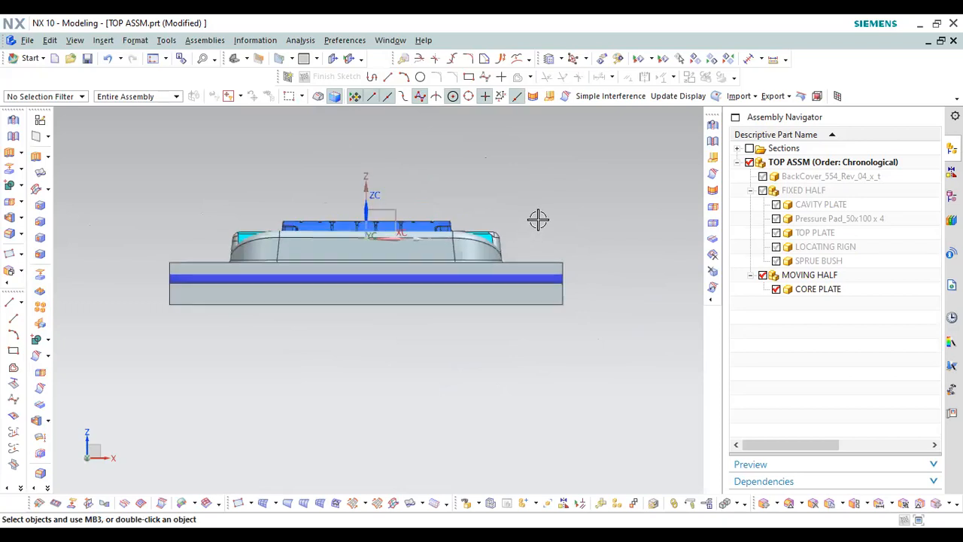
middle_drag(541, 211, 444, 300)
click(444, 301)
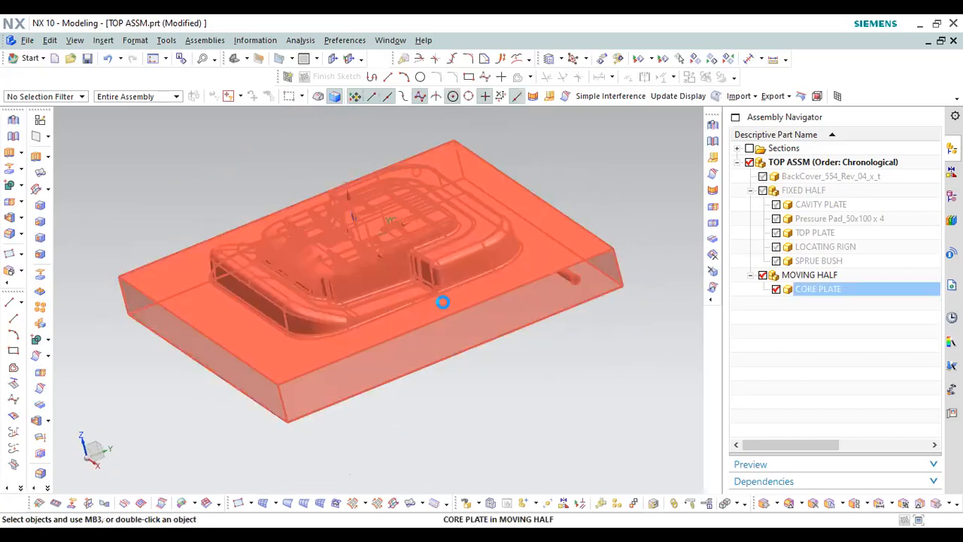
key(F8)
scroll(350, 276, up, 4)
scroll(384, 276, down, 2)
scroll(380, 255, down, 1)
scroll(357, 250, up, 4)
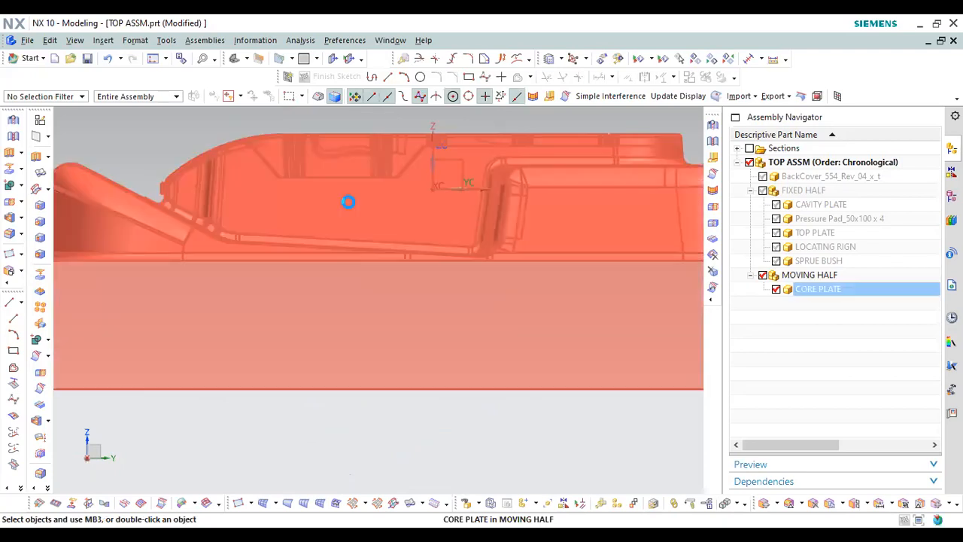
click(348, 200)
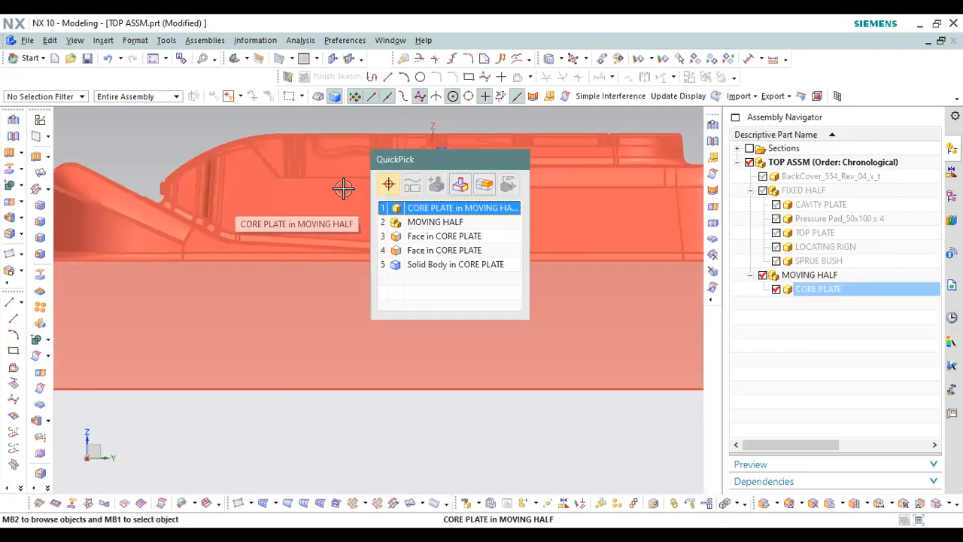
click(391, 208)
scroll(389, 238, down, 5)
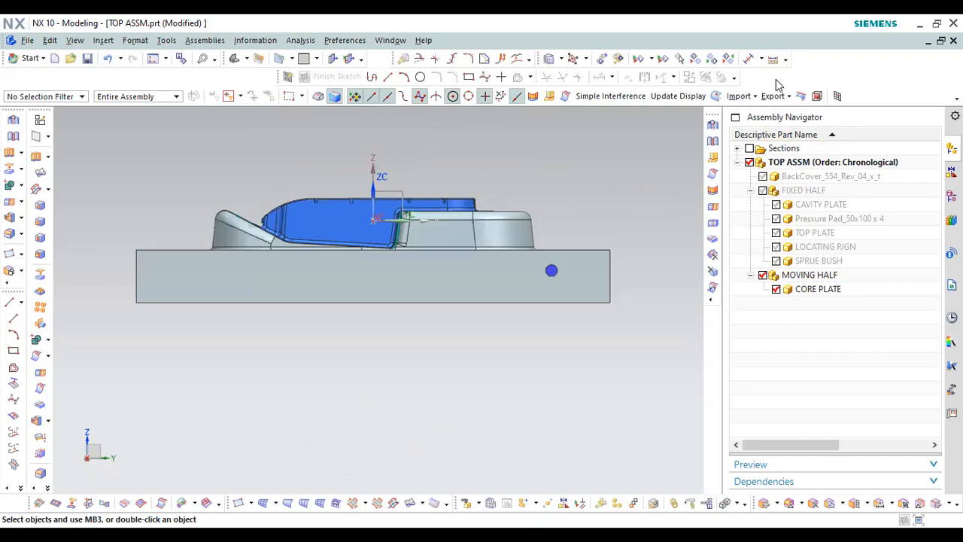
click(774, 61)
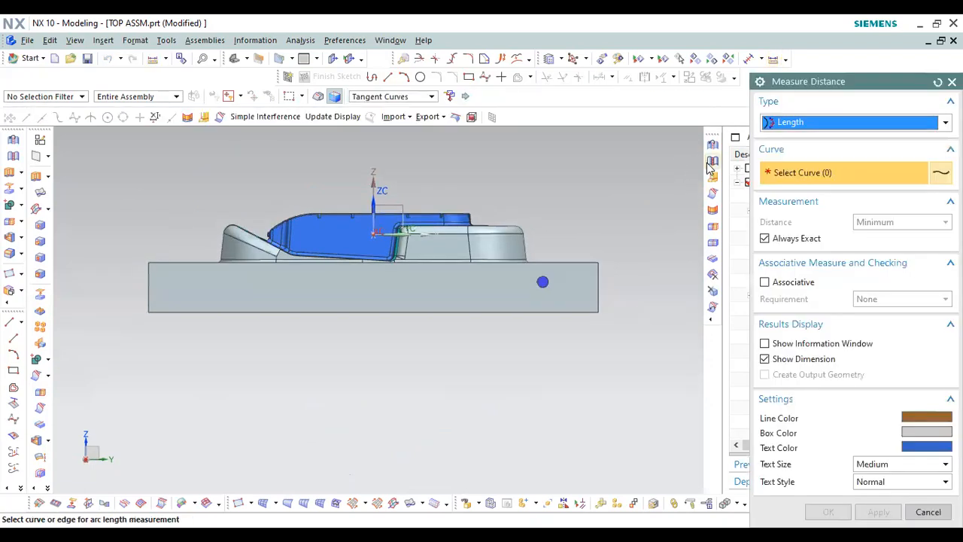
click(621, 276)
middle_click(628, 236)
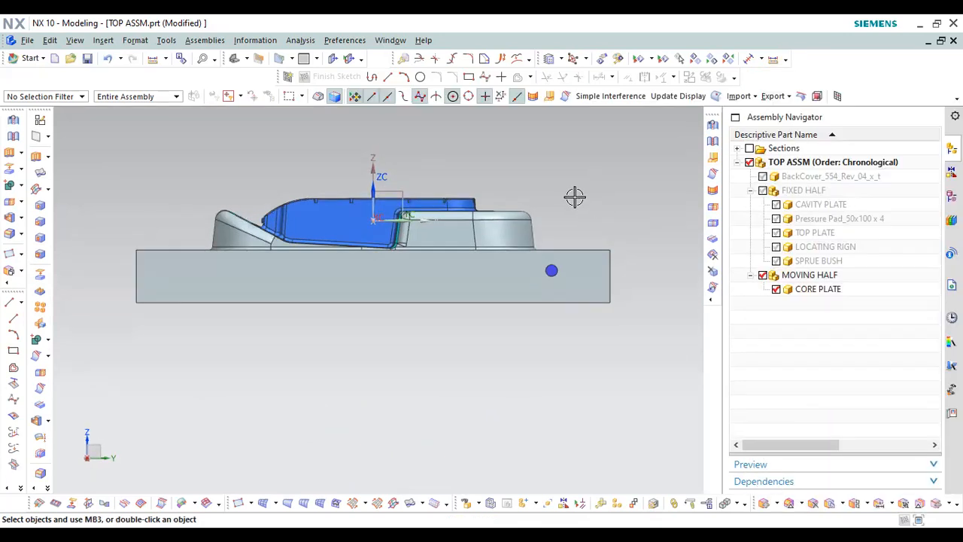
Inspect the core plate from several angles, redisplay the FIXED HALF subassembly and view the closed mold from the front and above
middle_drag(576, 221, 456, 287)
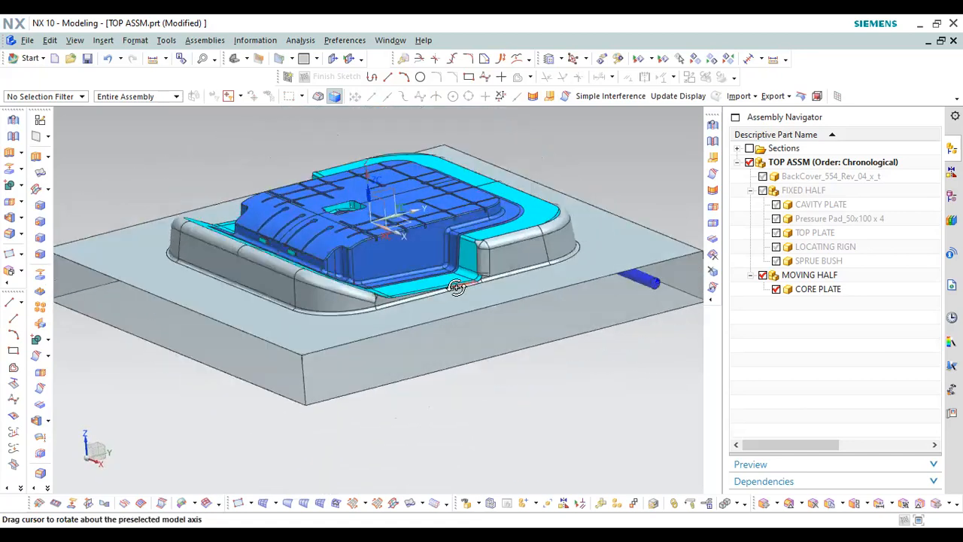
scroll(452, 285, up, 5)
middle_drag(392, 267, 476, 255)
key(Escape)
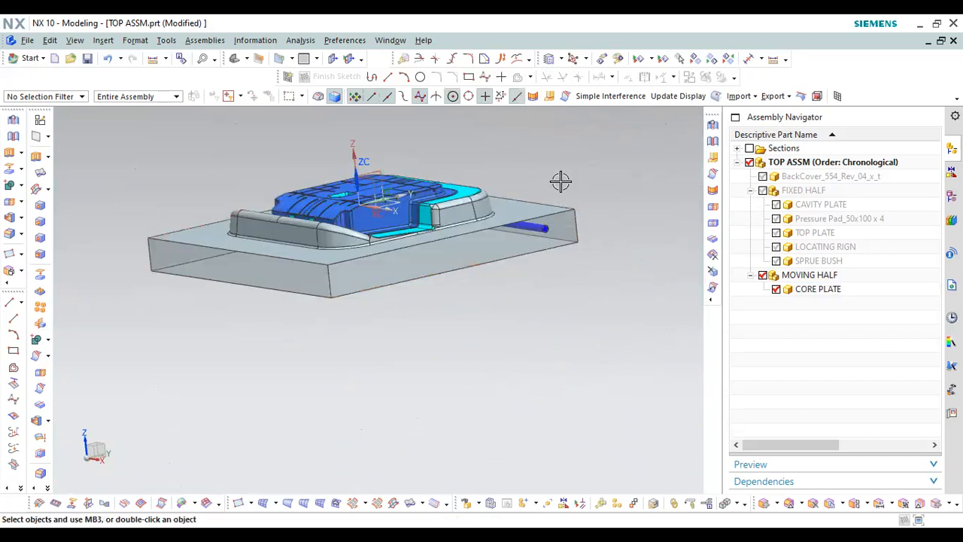
middle_drag(559, 178, 548, 207)
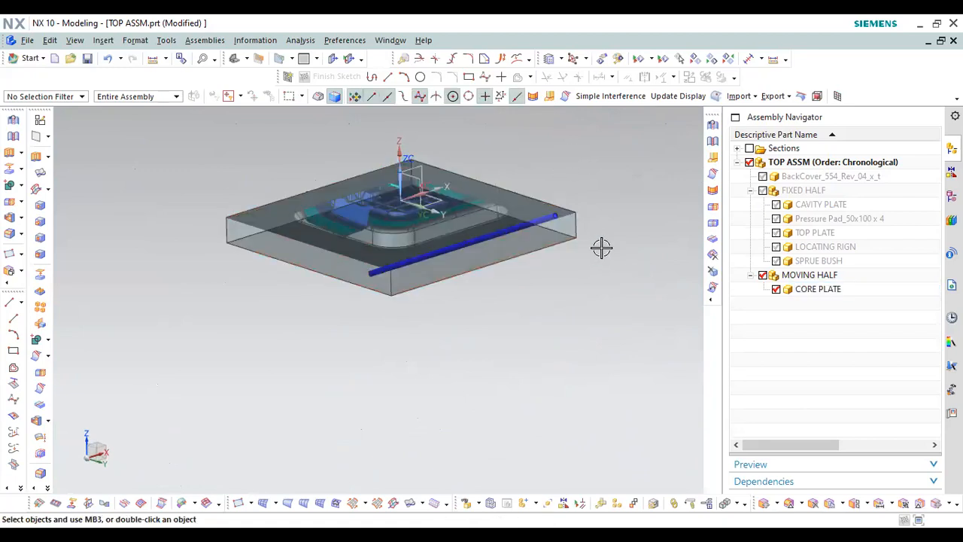
click(762, 190)
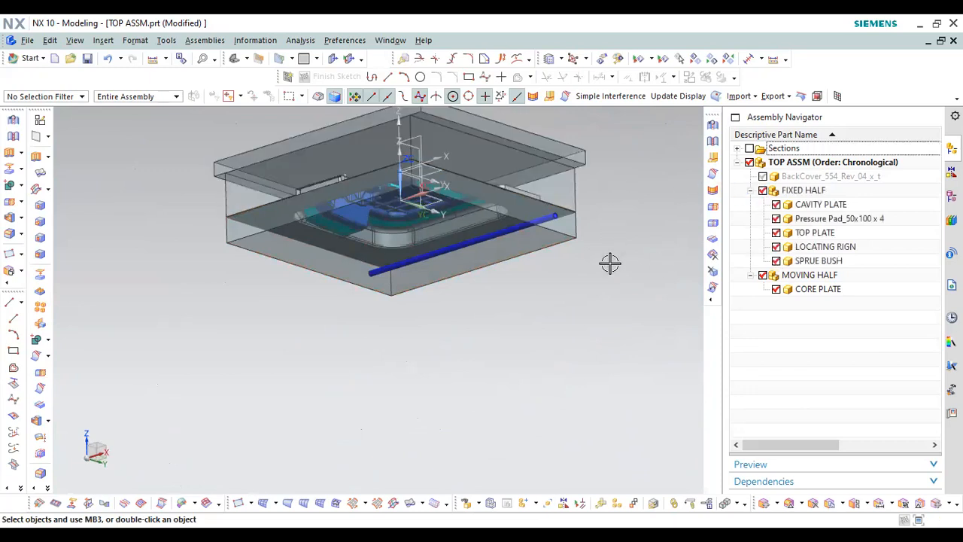
key(ctrl+alt+f)
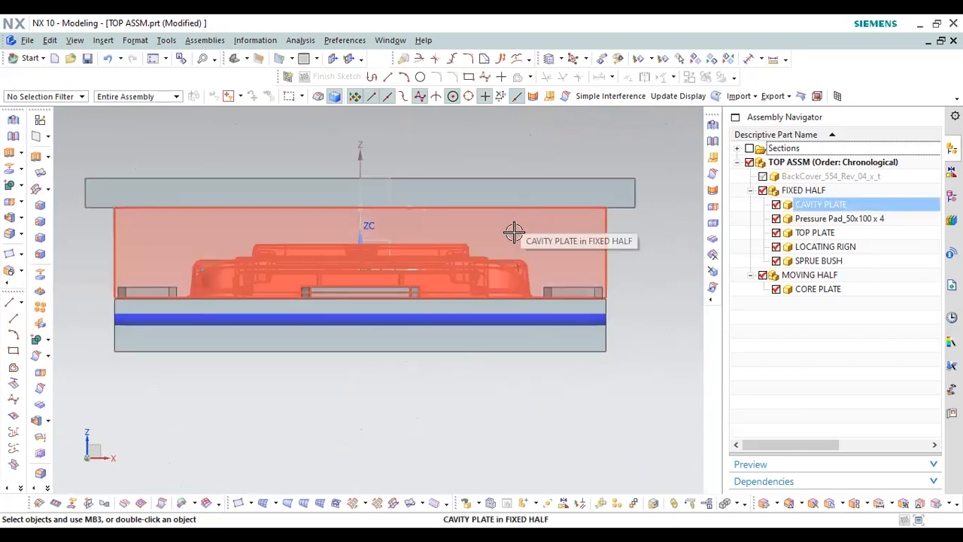
scroll(512, 230, down, 2)
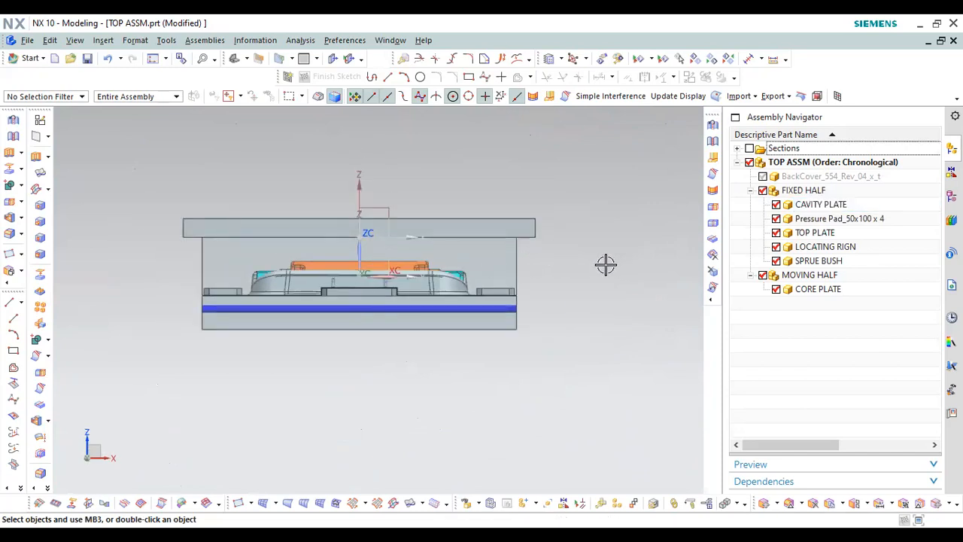
middle_drag(591, 260, 578, 316)
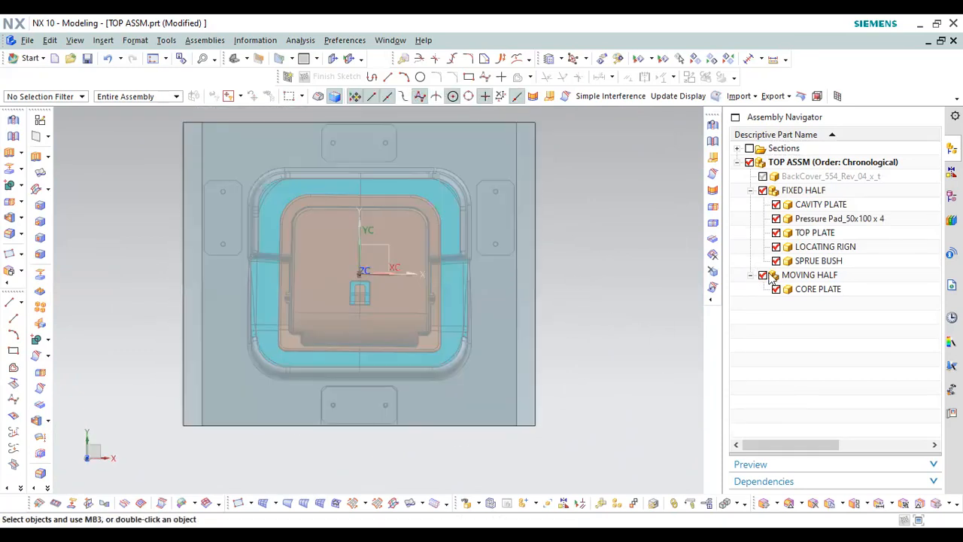
Hide the FIXED HALF subassembly and examine the core plate's rib pattern and profile from above and the side
click(764, 275)
click(763, 191)
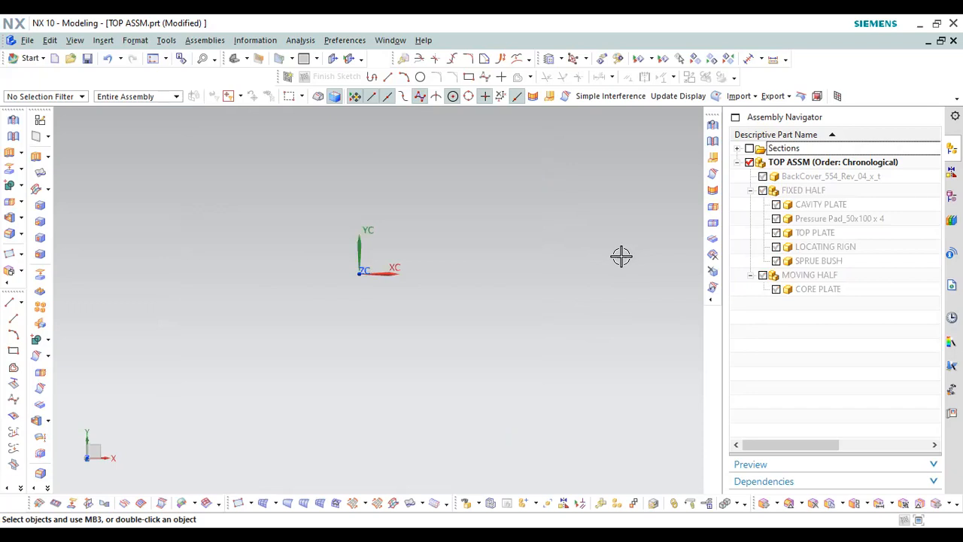
click(763, 275)
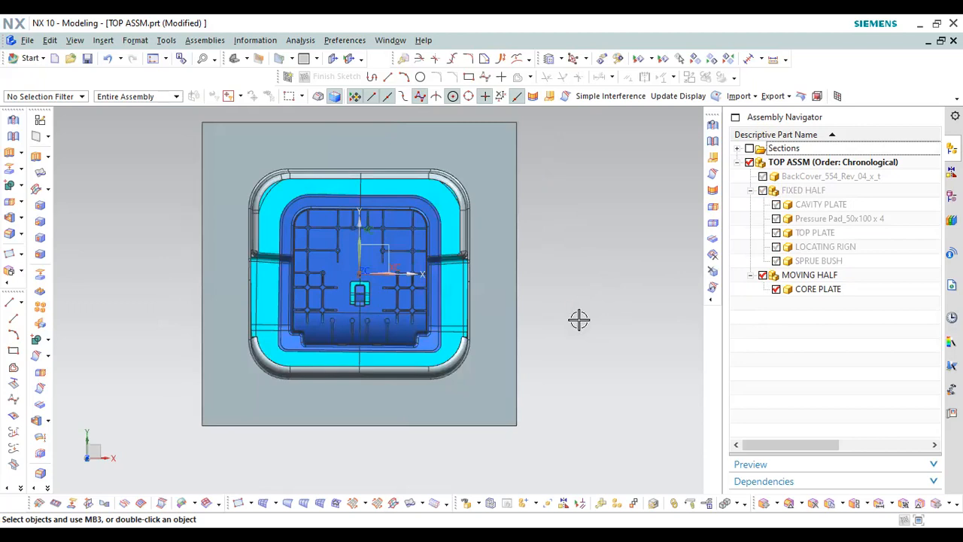
scroll(434, 280, up, 3)
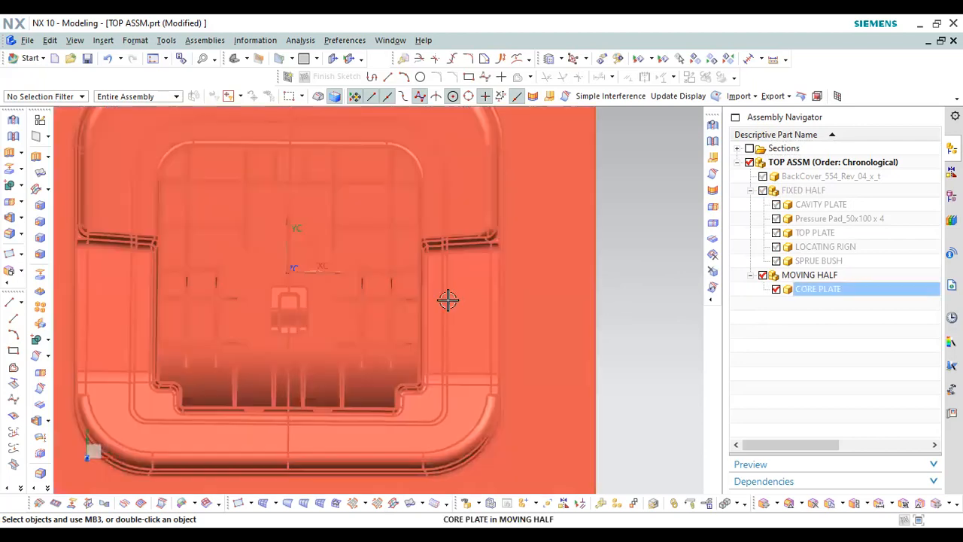
scroll(451, 299, down, 2)
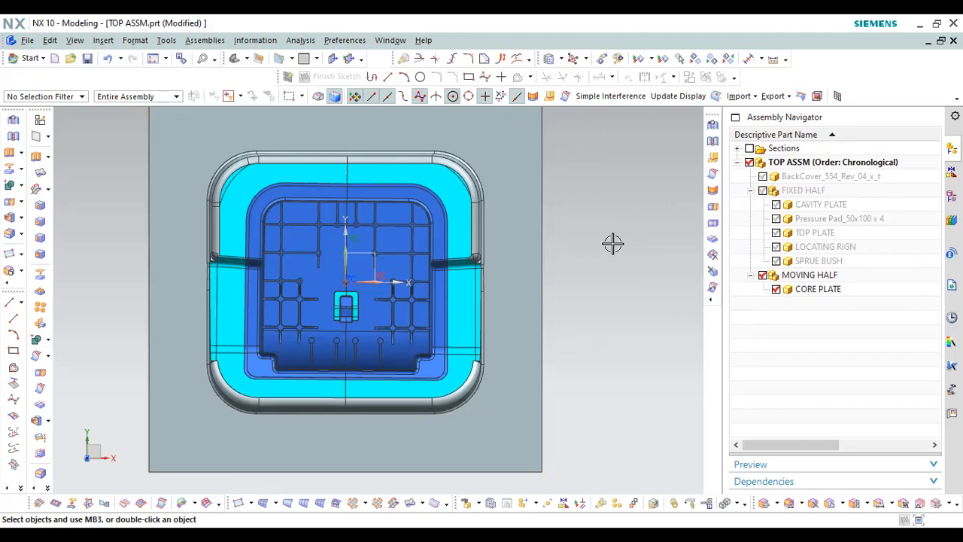
middle_drag(614, 270, 490, 296)
scroll(358, 239, up, 3)
scroll(357, 239, down, 2)
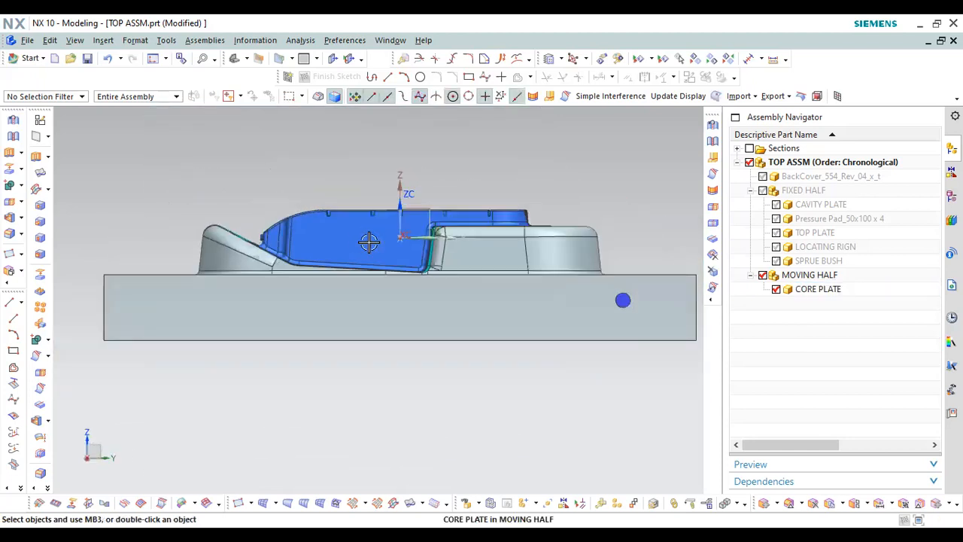
Display the FIXED HALF subassembly, hide the MOVING HALF and inspect the cavity plate's inner side around the side boss
click(763, 190)
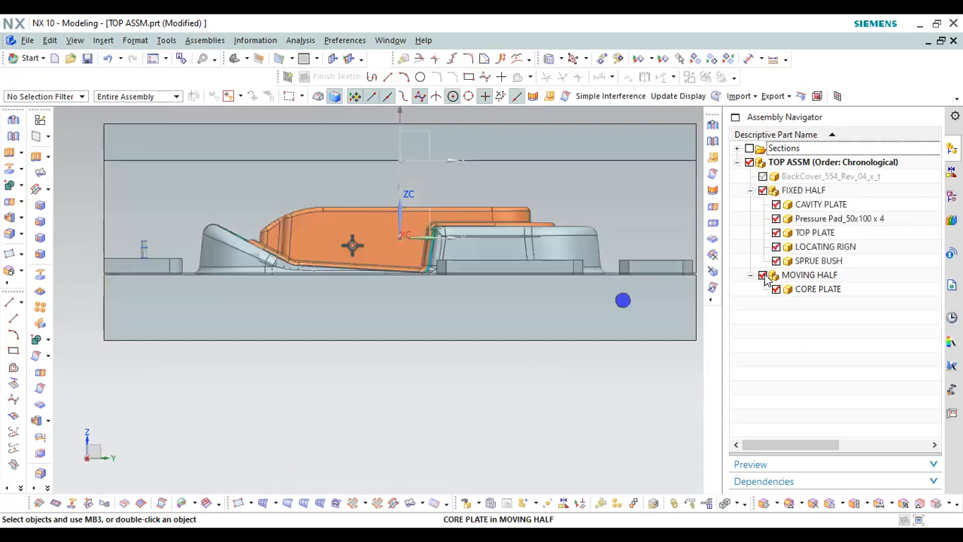
click(763, 274)
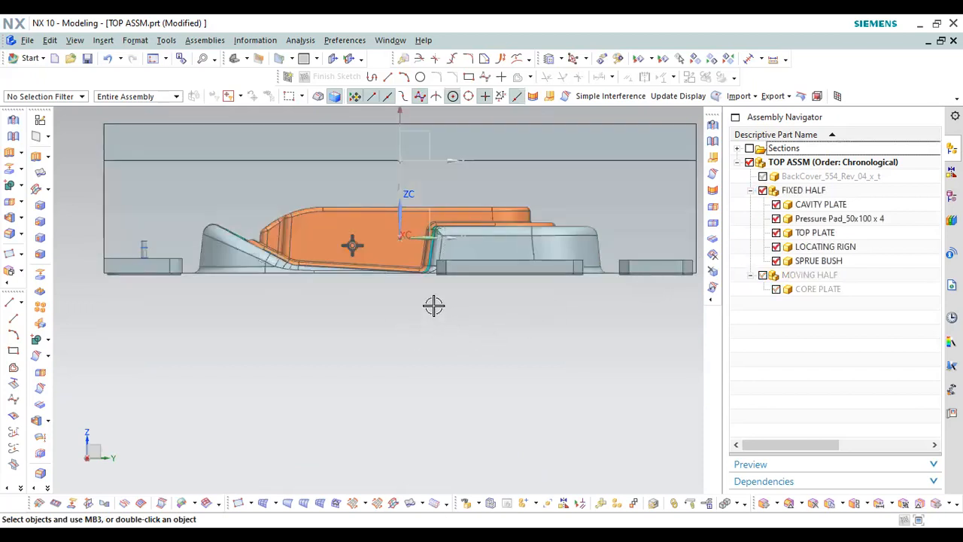
scroll(369, 252, up, 3)
middle_drag(365, 254, 388, 250)
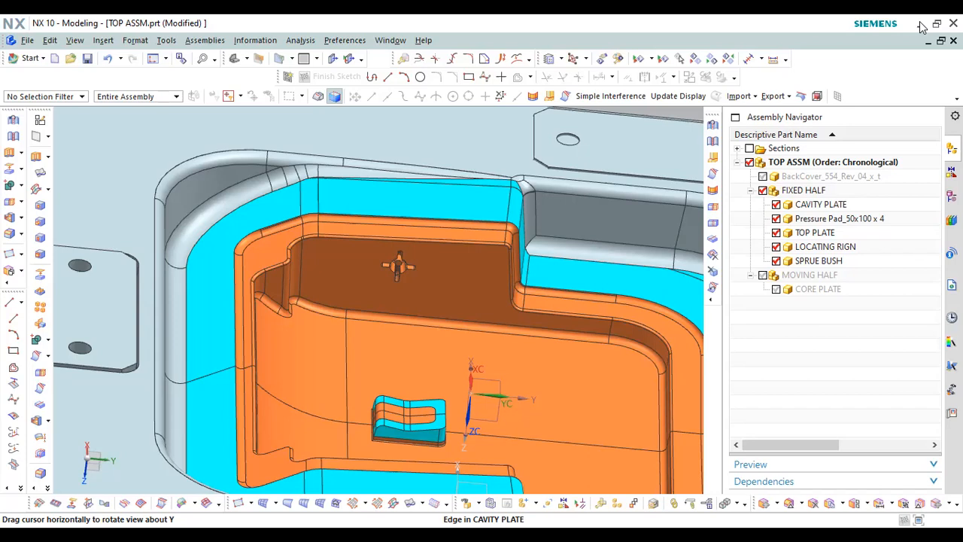
Switch to the PowerPoint file Product feasibility report.pptx and review all its slides, from the part details through to the gate position
click(922, 27)
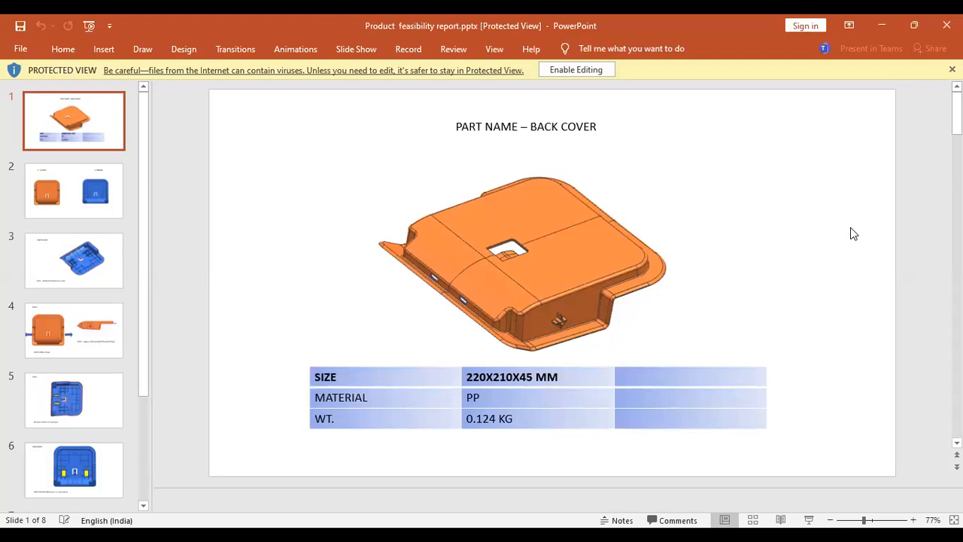
scroll(850, 230, down, 1)
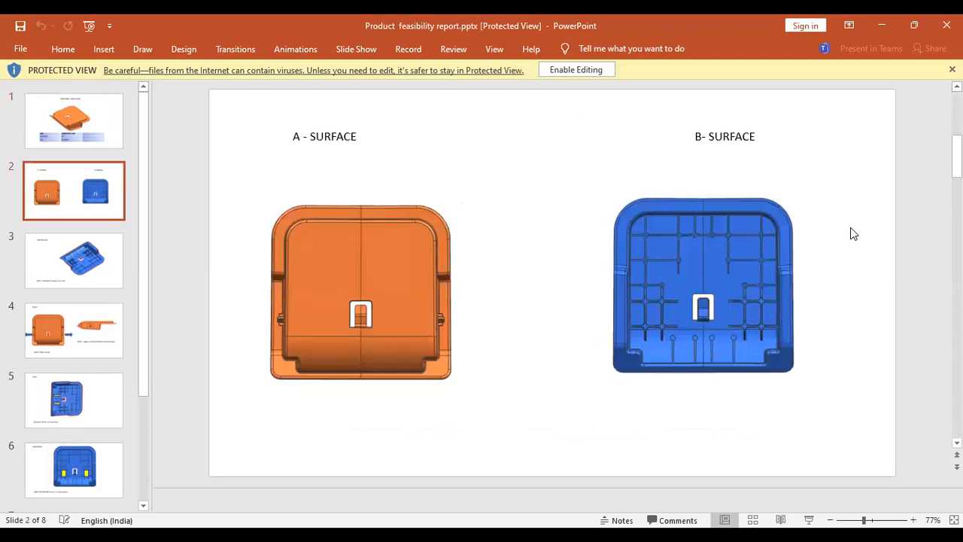
scroll(851, 230, down, 1)
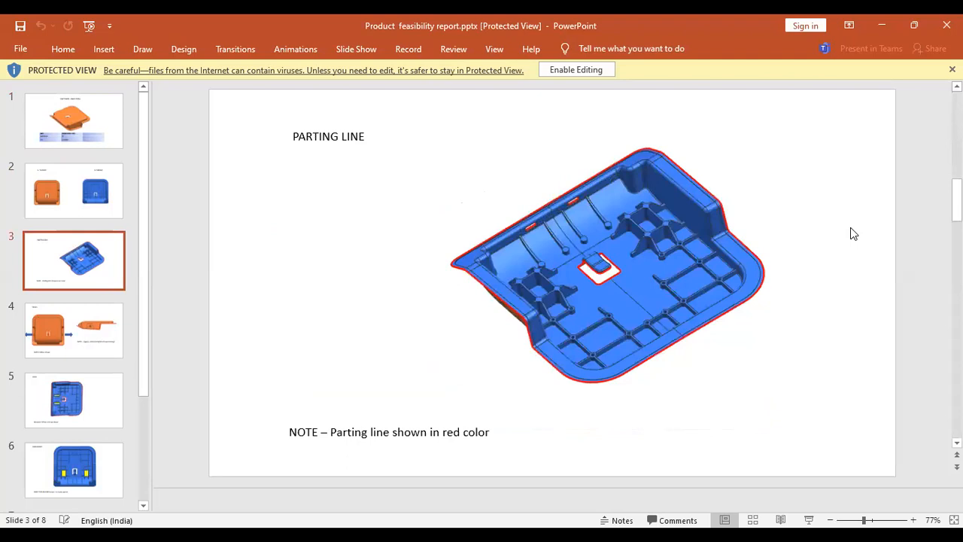
scroll(851, 230, down, 1)
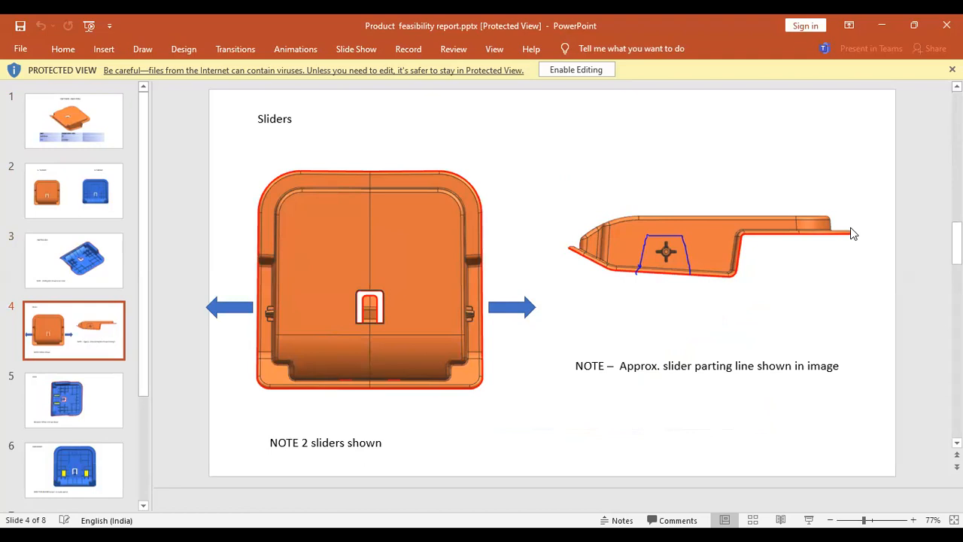
scroll(851, 229, down, 1)
scroll(851, 234, down, 1)
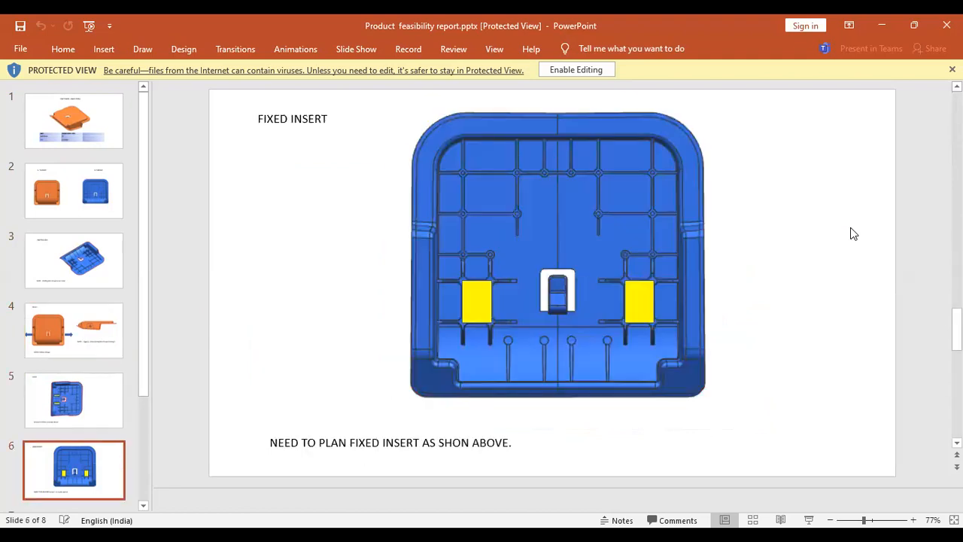
scroll(853, 234, down, 1)
scroll(853, 233, down, 1)
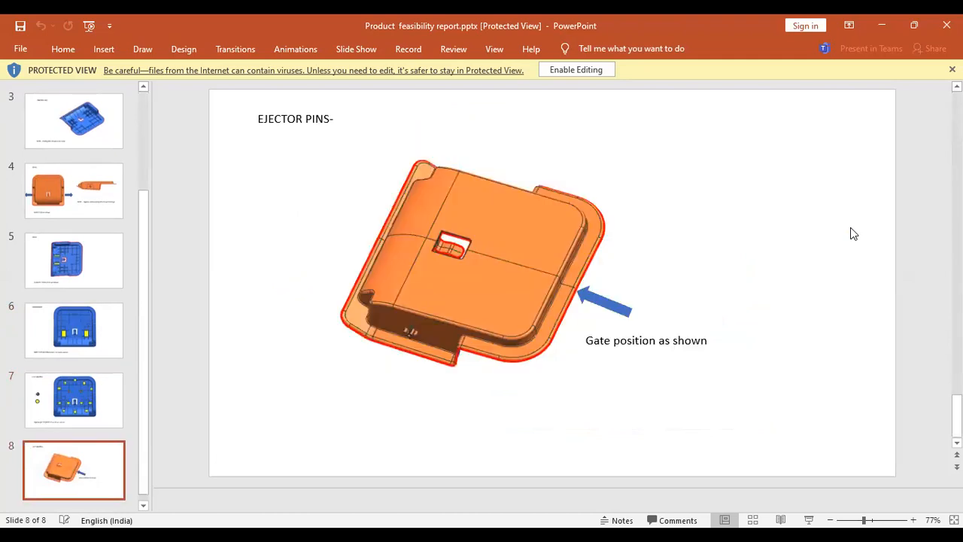
Go back to the Sliders slide to review the two slider directions and the approximate slider parting line
scroll(853, 234, up, 3)
scroll(853, 234, up, 1)
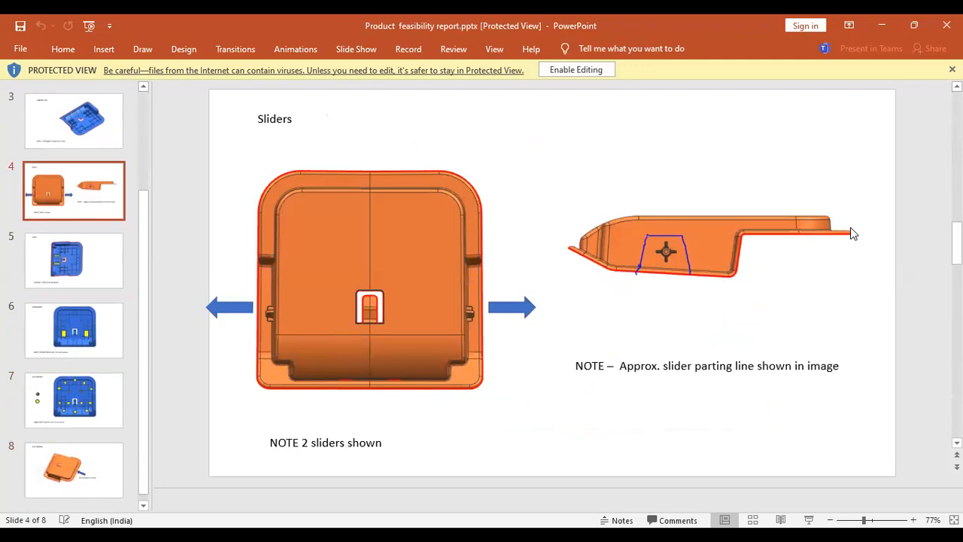
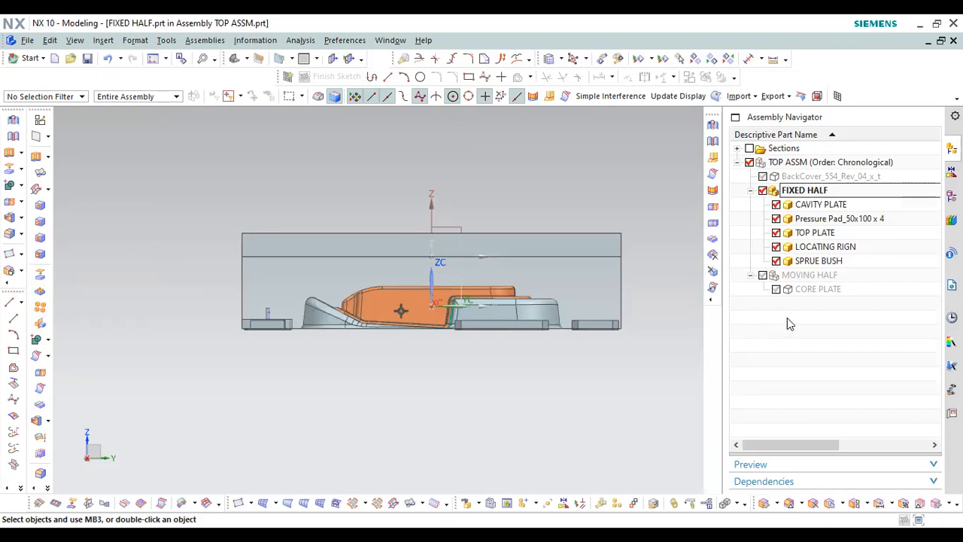
Switch to NX and make the MOVING HALF subassembly the work part
double_click(807, 275)
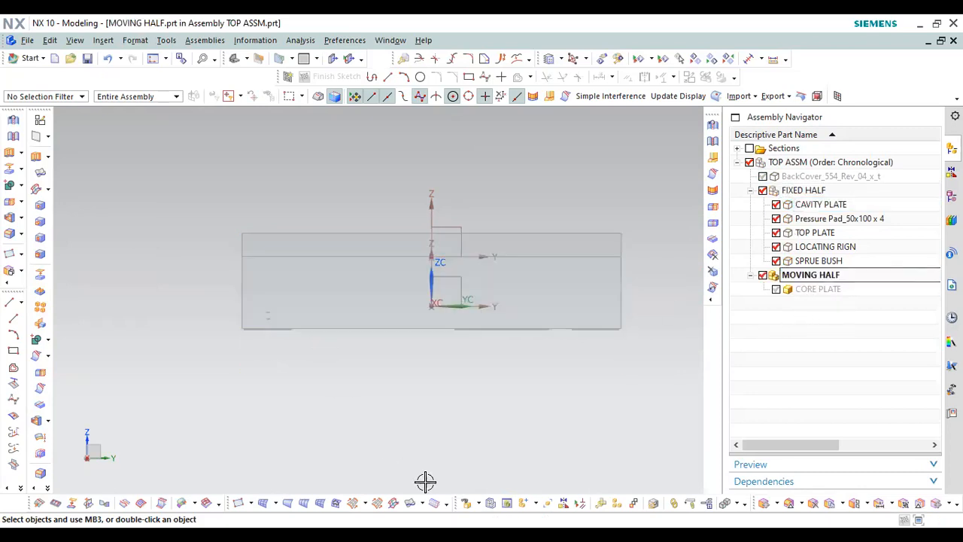
click(548, 377)
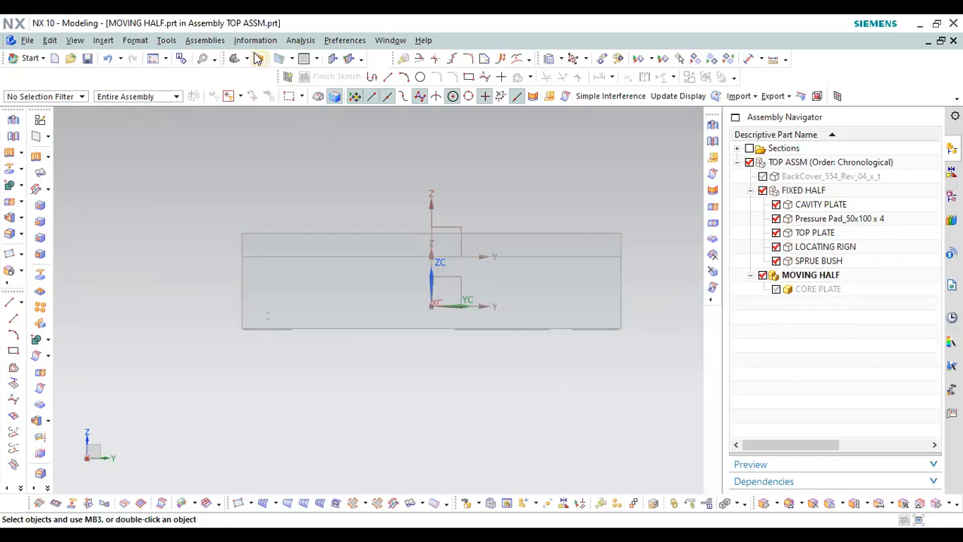
click(206, 41)
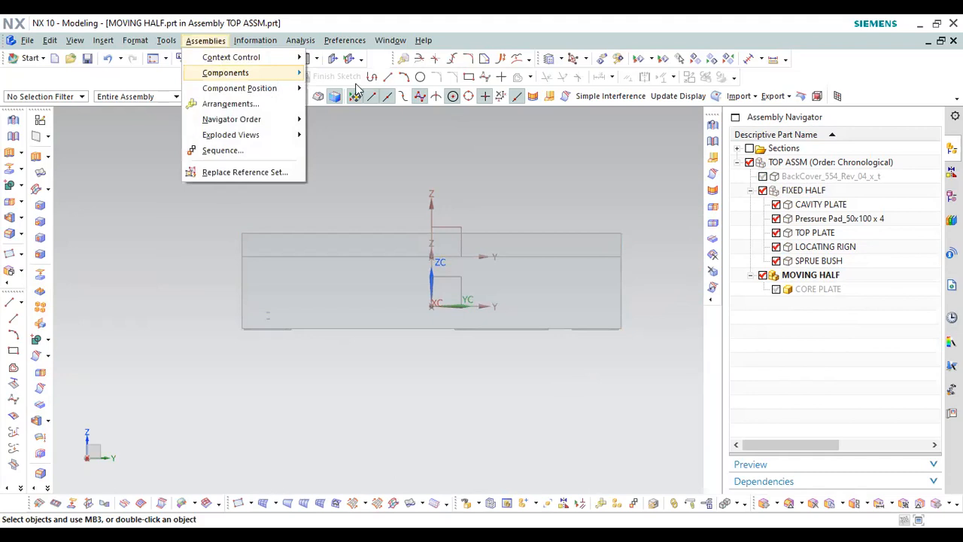
mouse_move(225, 72)
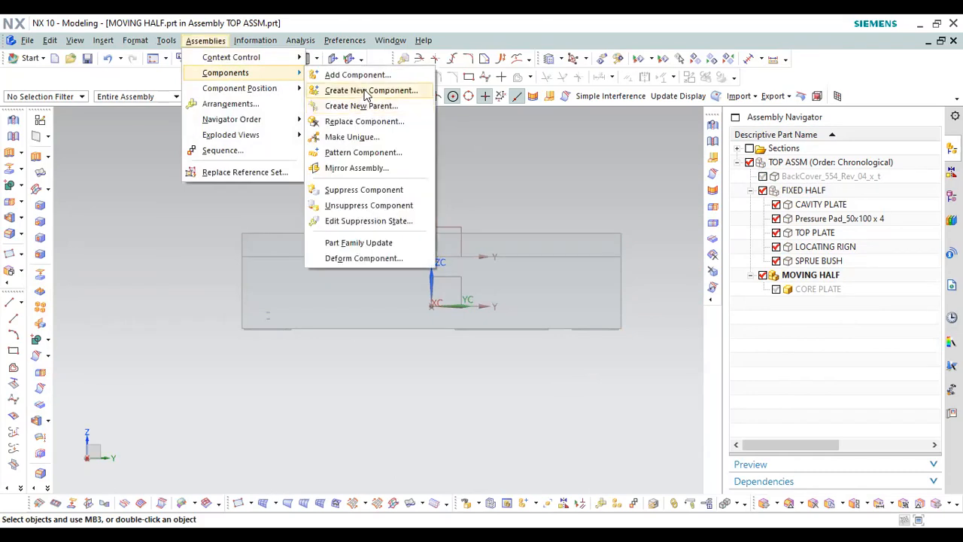
click(369, 93)
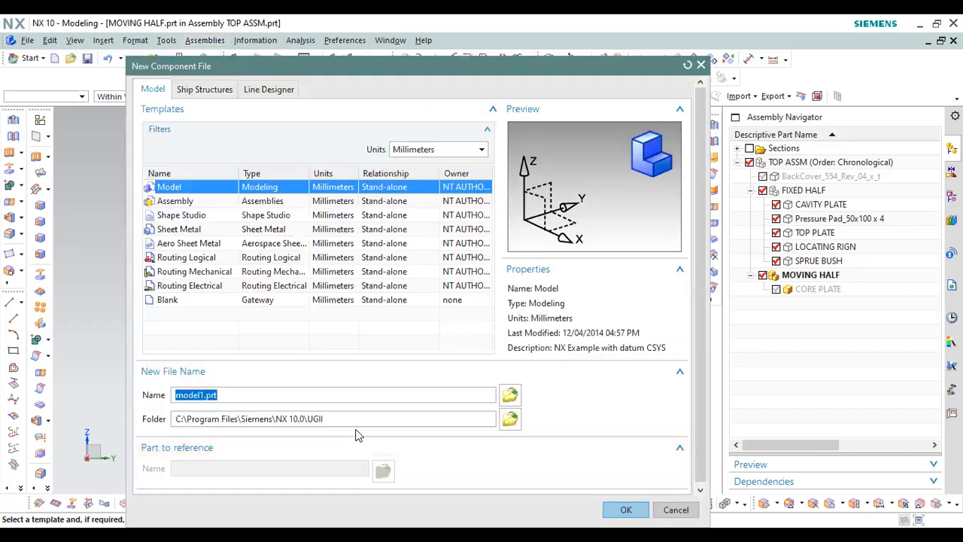
drag(375, 418, 179, 419)
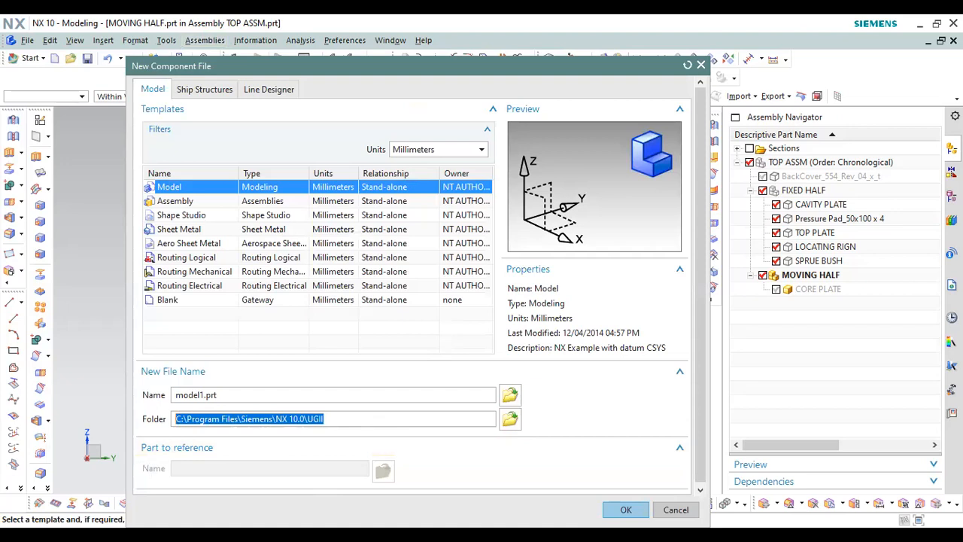
key(alt+Tab)
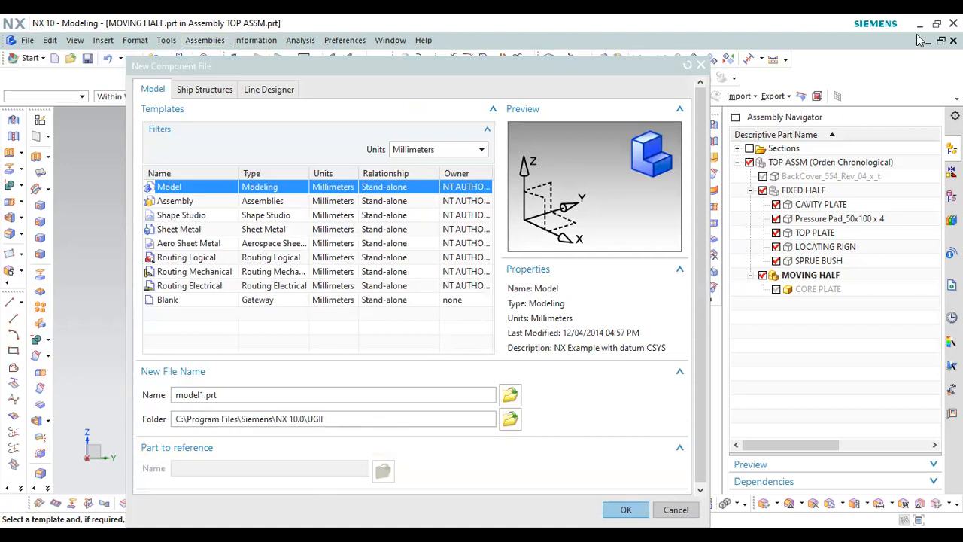
key(alt+Tab)
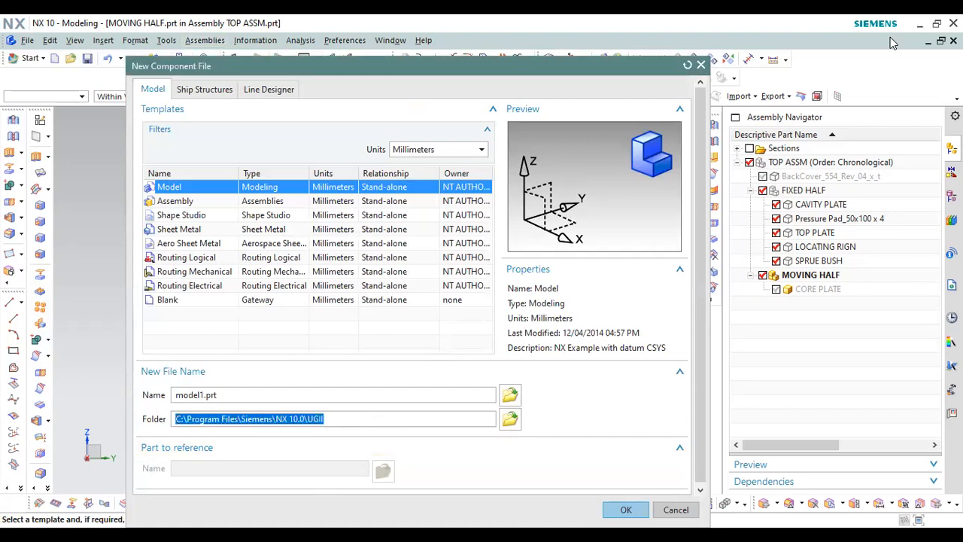
click(700, 65)
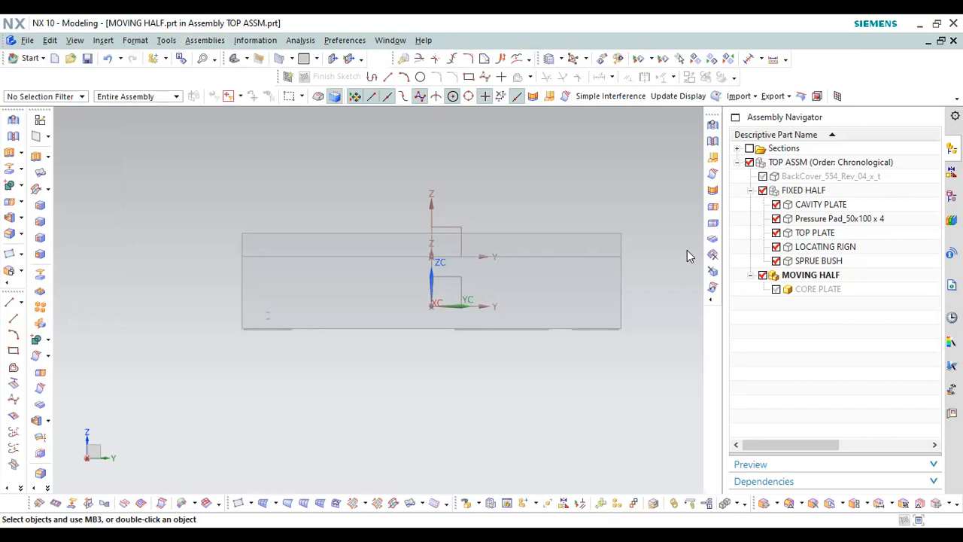
Create an empty Model component named Slider assm in D:\MOULD DESIGN\COVER MOLD\MOLD ASSM\box wedging under MOVING HALF and make it the work part
click(203, 42)
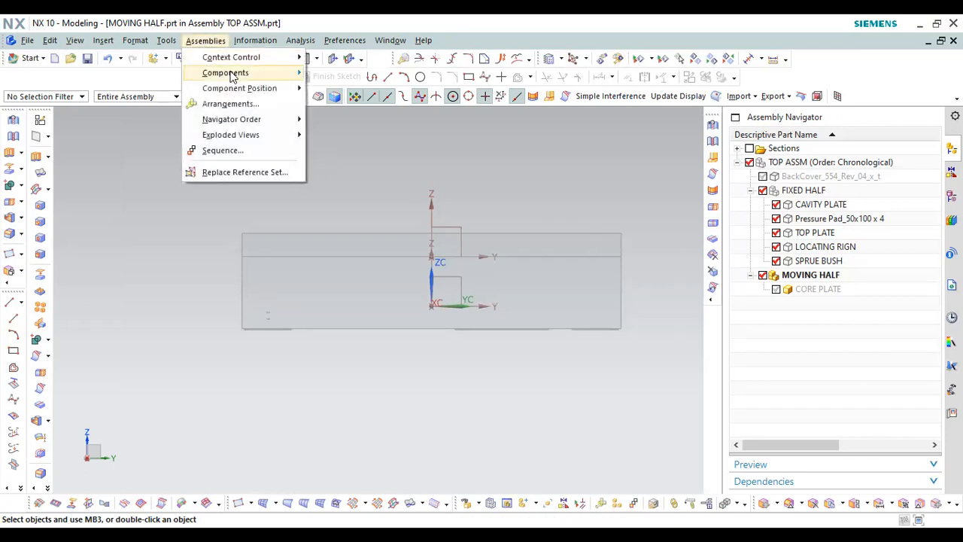
mouse_move(222, 73)
click(360, 91)
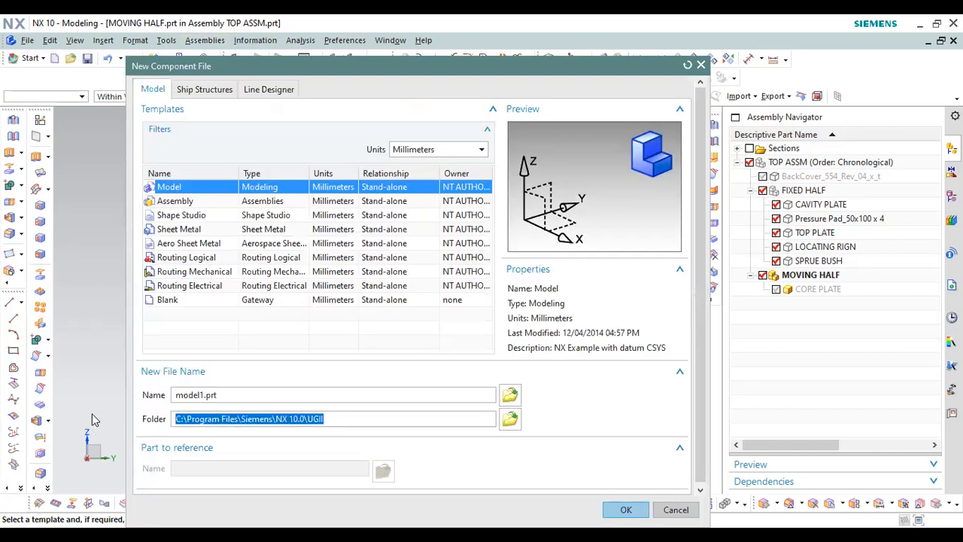
text(D:\MOULD DESIGN\COVER MOLD\MOLD ASSM\box wedging)
drag(225, 396, 149, 398)
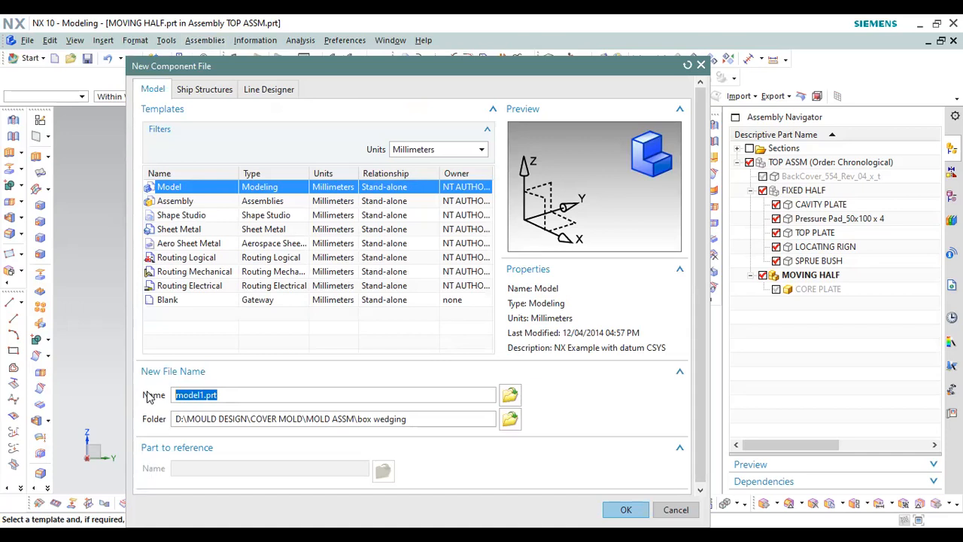
text(Slider_1)
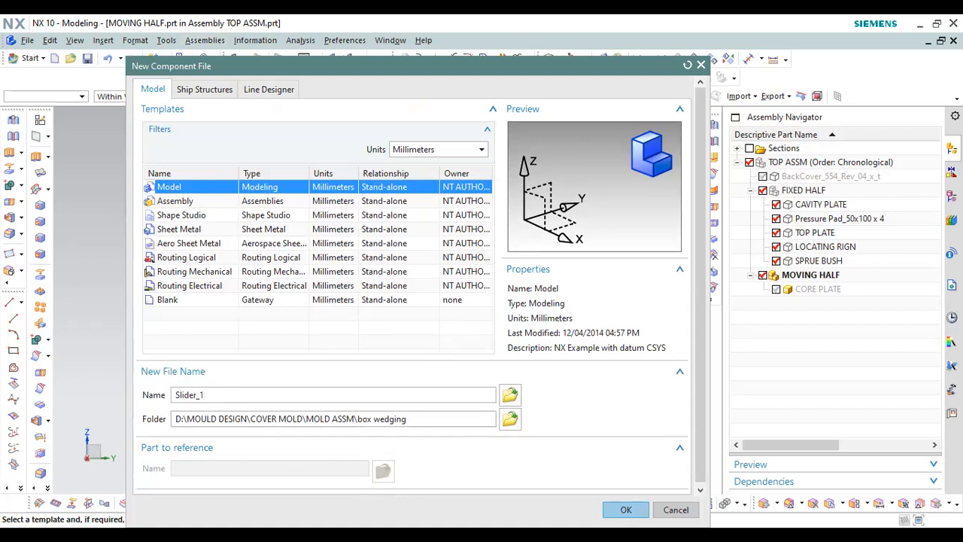
click(627, 509)
key(Return)
double_click(815, 304)
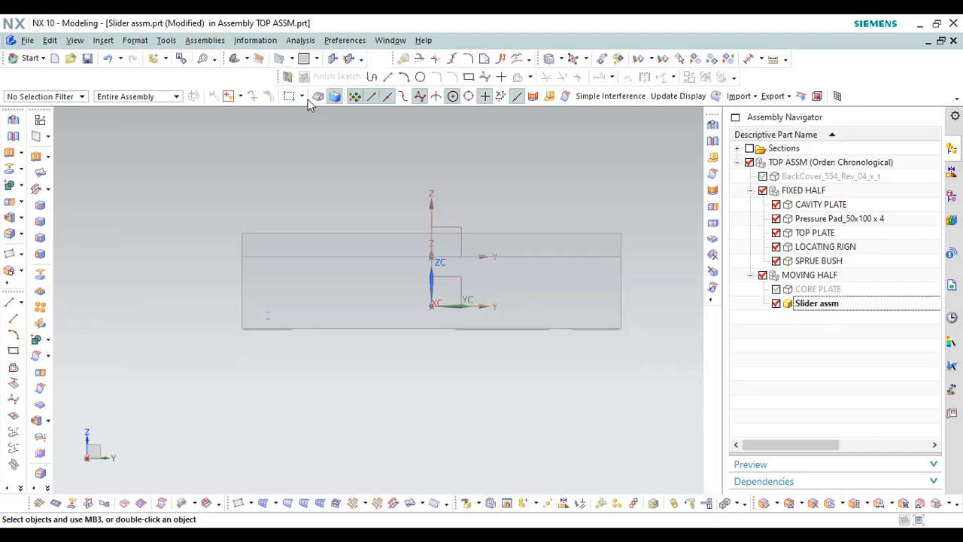
Create an empty Model component named slider inside Slider assm and make it the work part
click(217, 43)
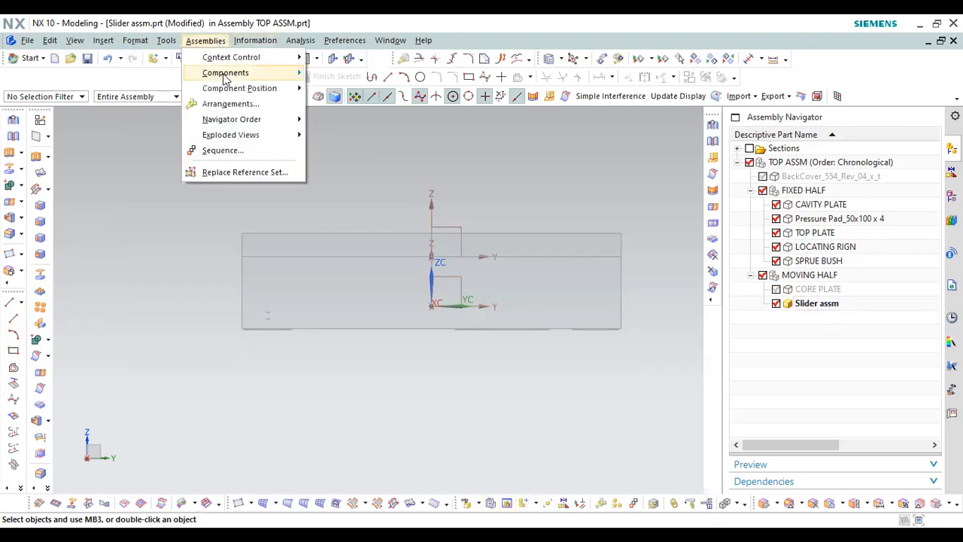
mouse_move(225, 73)
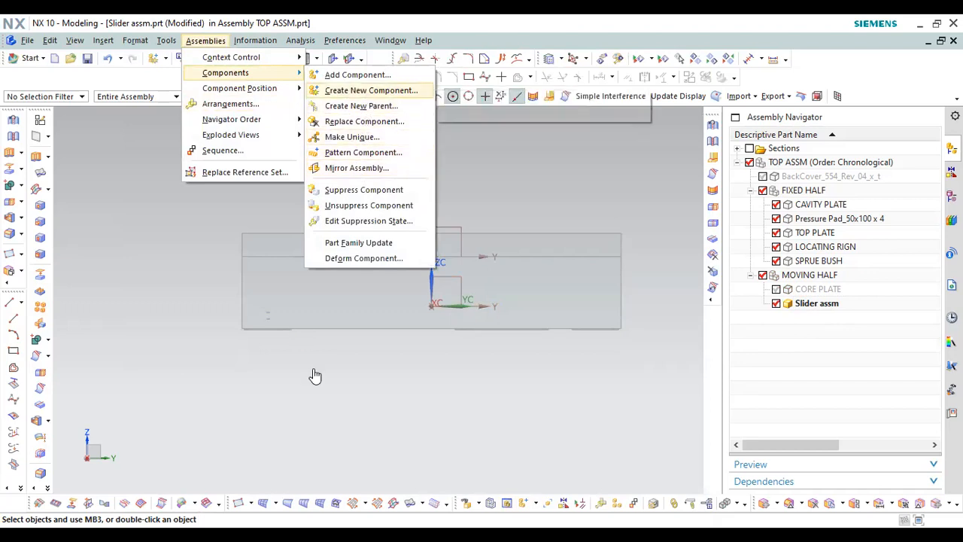
text(slider)
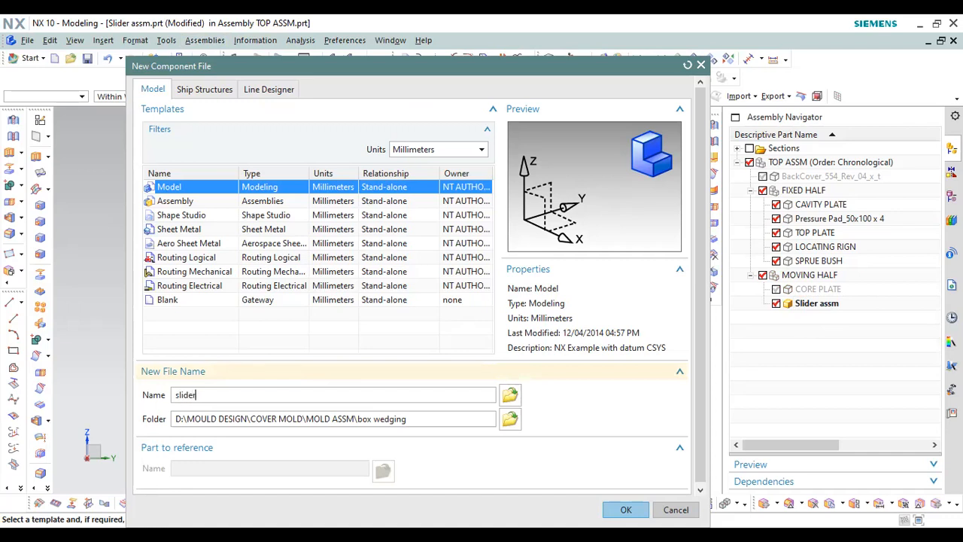
click(626, 509)
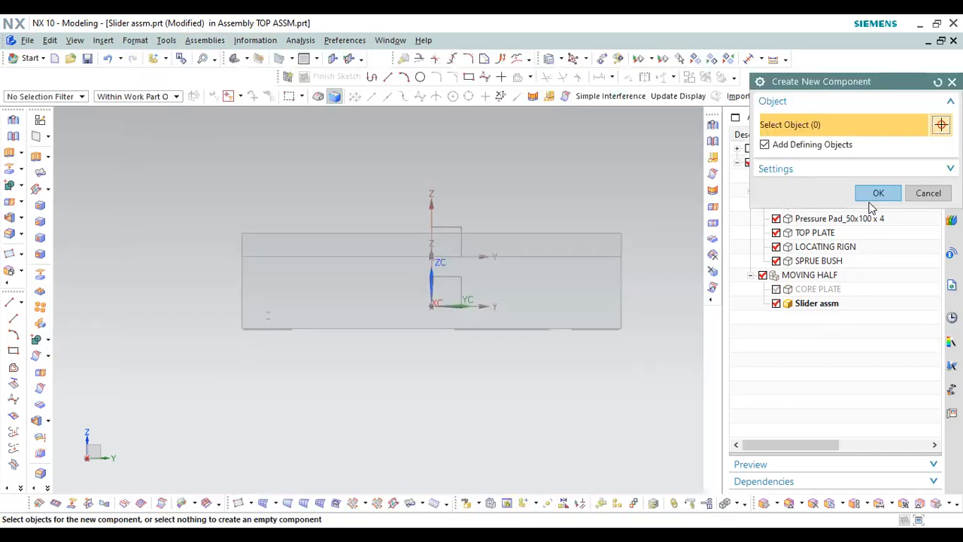
click(875, 191)
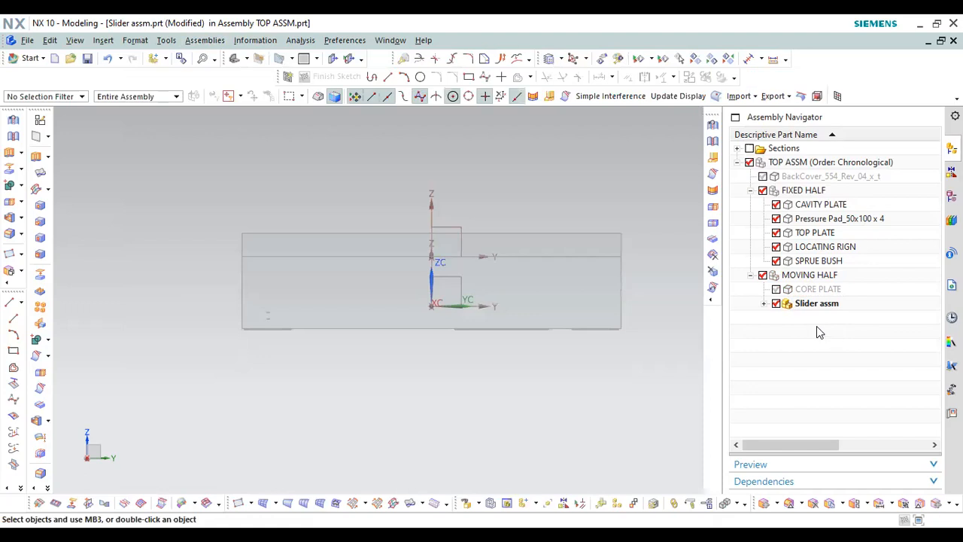
click(766, 305)
double_click(817, 319)
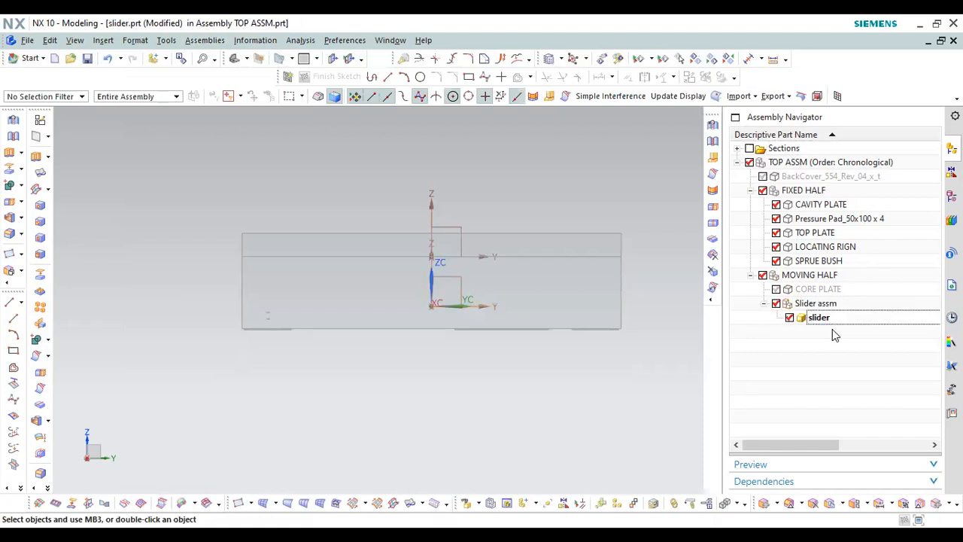
Hide the FIXED HALF subassembly and display BackCover_554_Rev_04_x_t with its reference set replaced by MODEL
scroll(490, 195, down, 1)
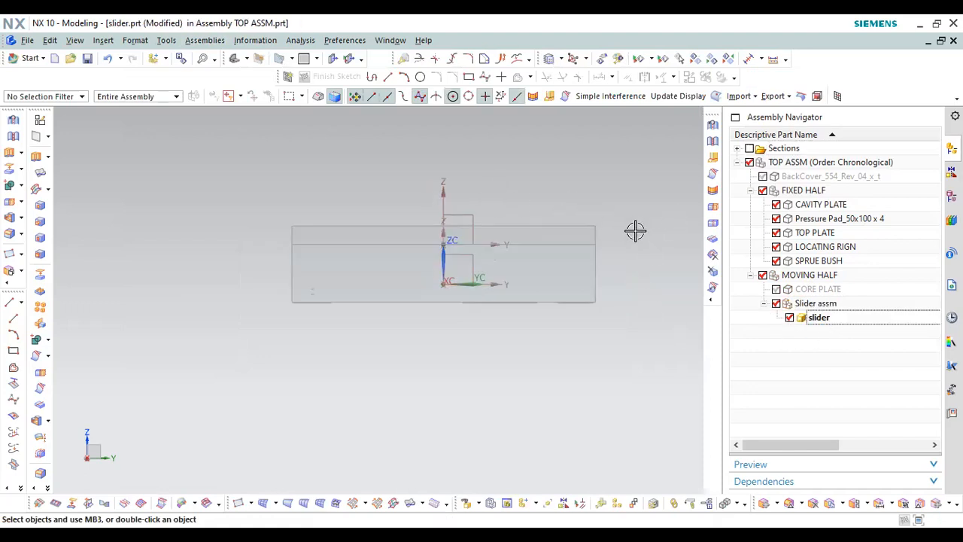
middle_drag(613, 341, 625, 231)
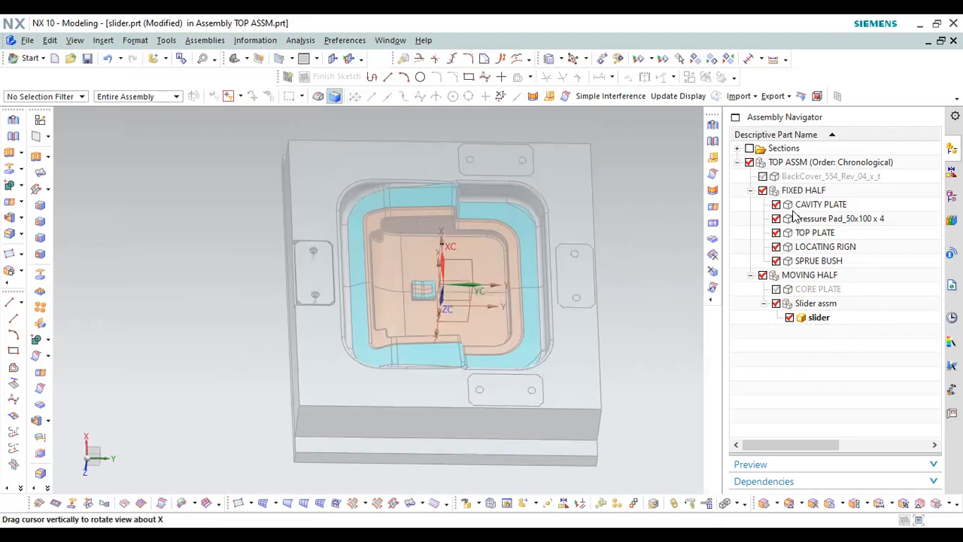
click(762, 190)
click(762, 176)
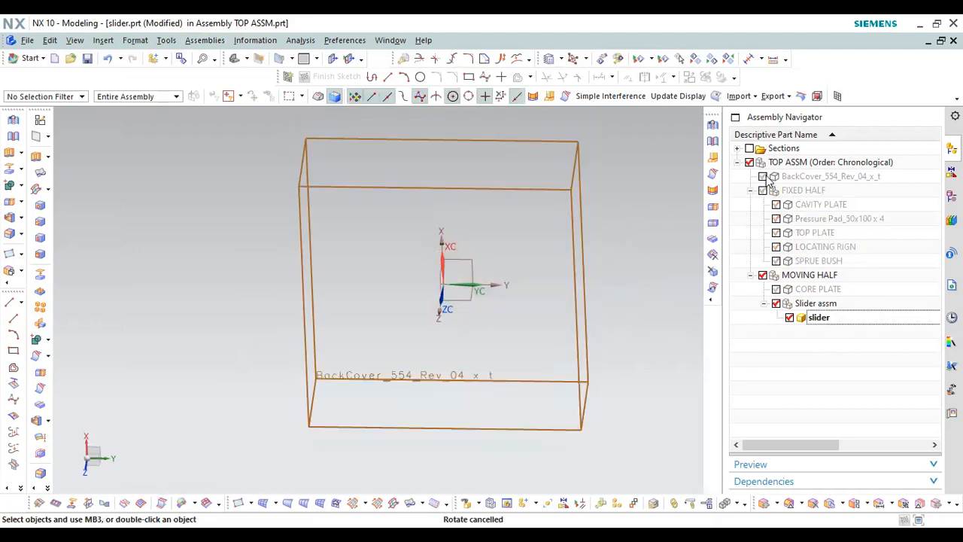
right_click(799, 181)
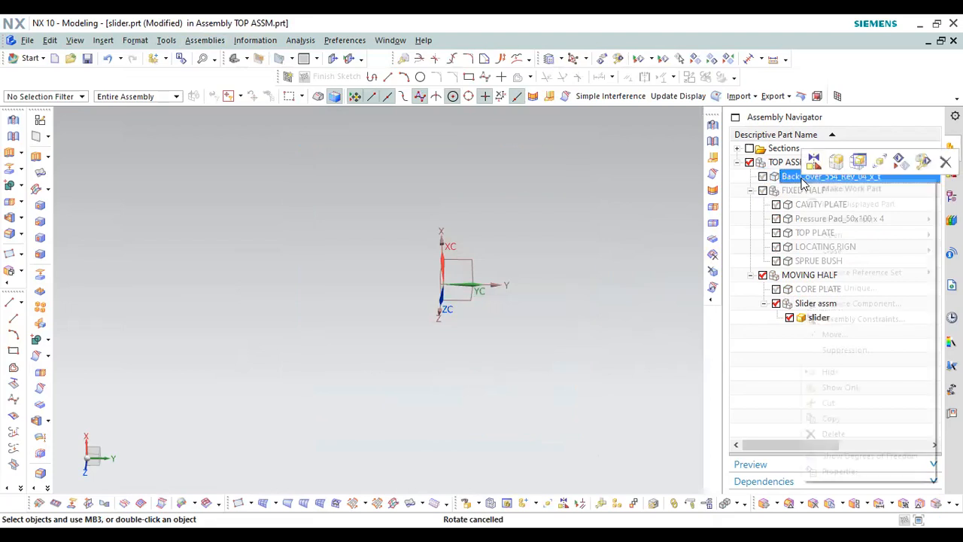
mouse_move(856, 273)
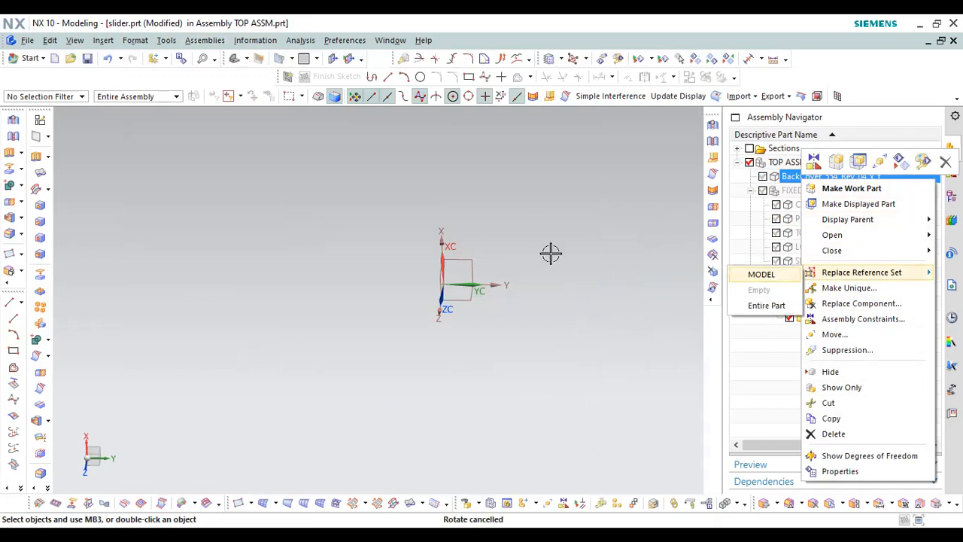
Restrict selection to solid bodies and hide the lower core block of BackCover_554_Rev_04_x_t
scroll(508, 249, down, 3)
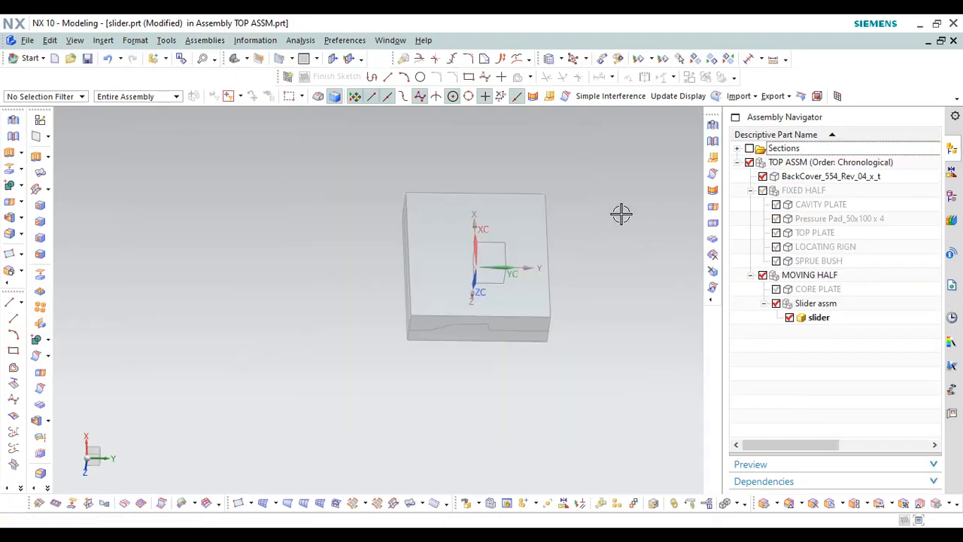
key(F7)
key(F6)
drag(600, 219, 609, 282)
key(F7)
scroll(585, 230, down, 5)
drag(531, 218, 586, 213)
scroll(542, 210, up, 3)
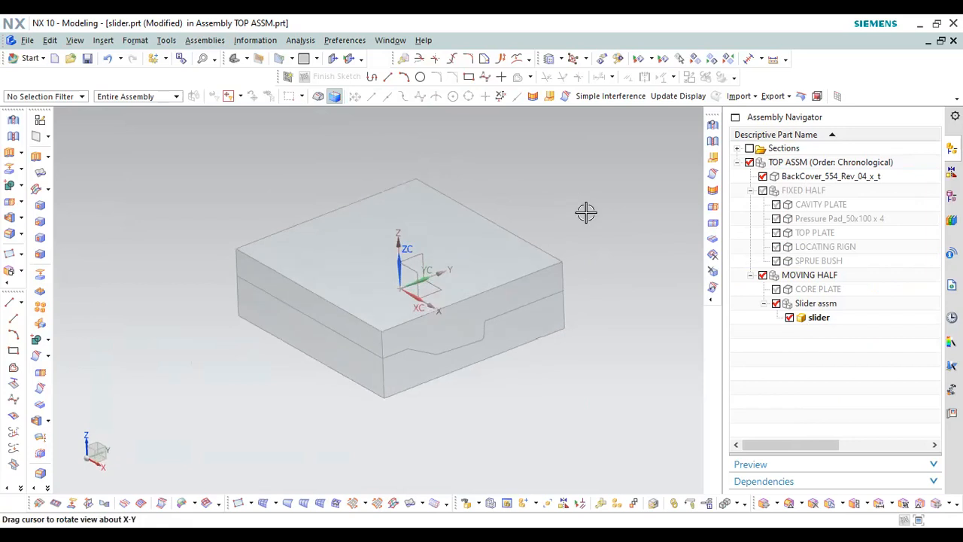
key(Escape)
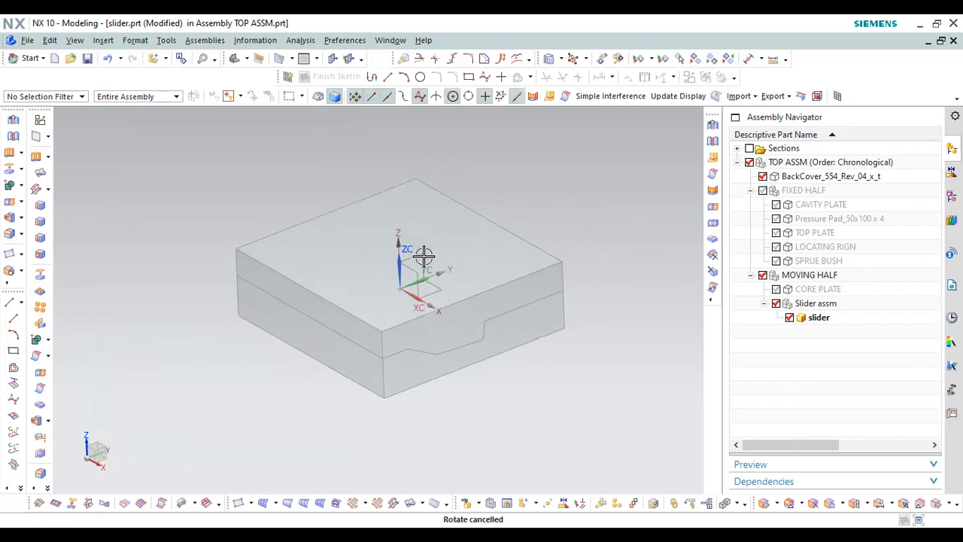
click(68, 98)
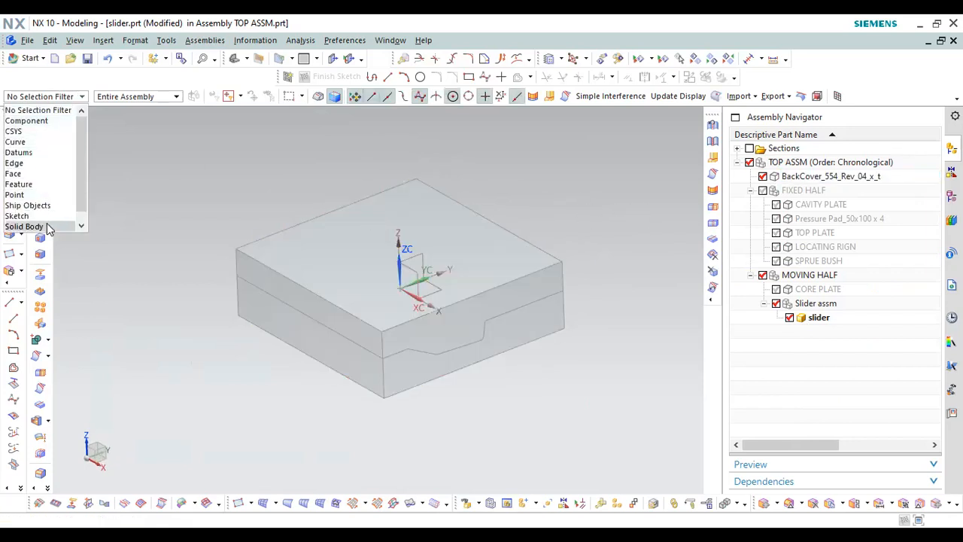
click(47, 223)
click(376, 368)
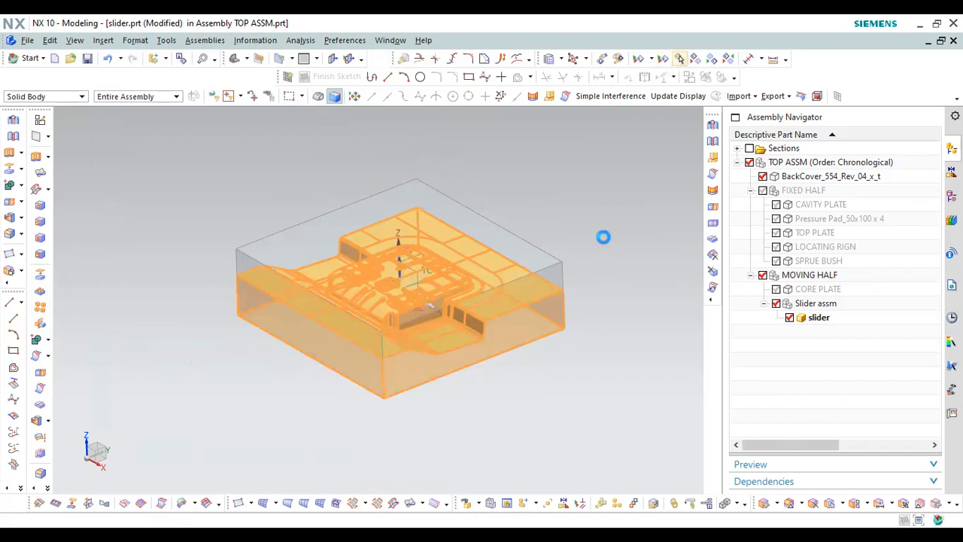
key(ctrl+shift+i)
click(928, 158)
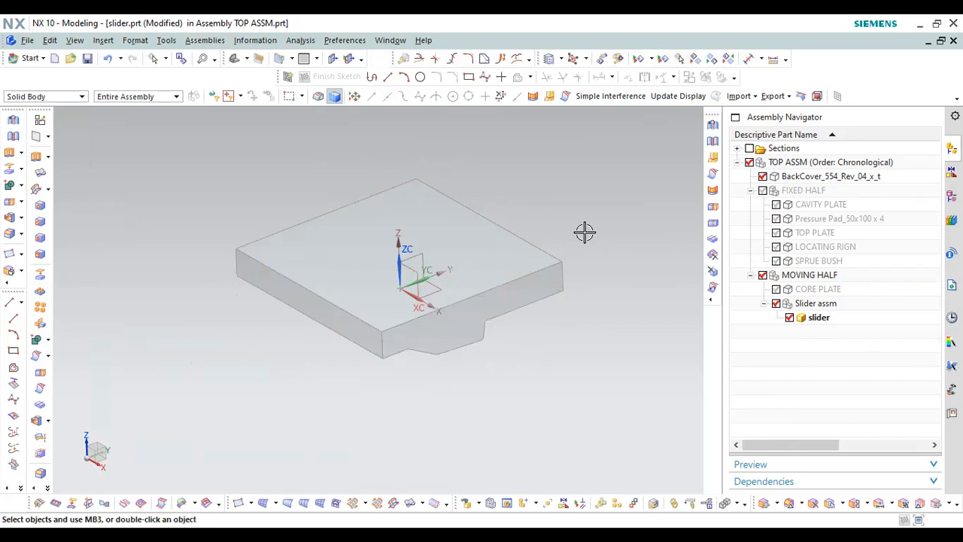
Hide the upper cavity block of BackCover_554_Rev_04_x_t and inspect the plastic part with its side inserts from below
key(F8)
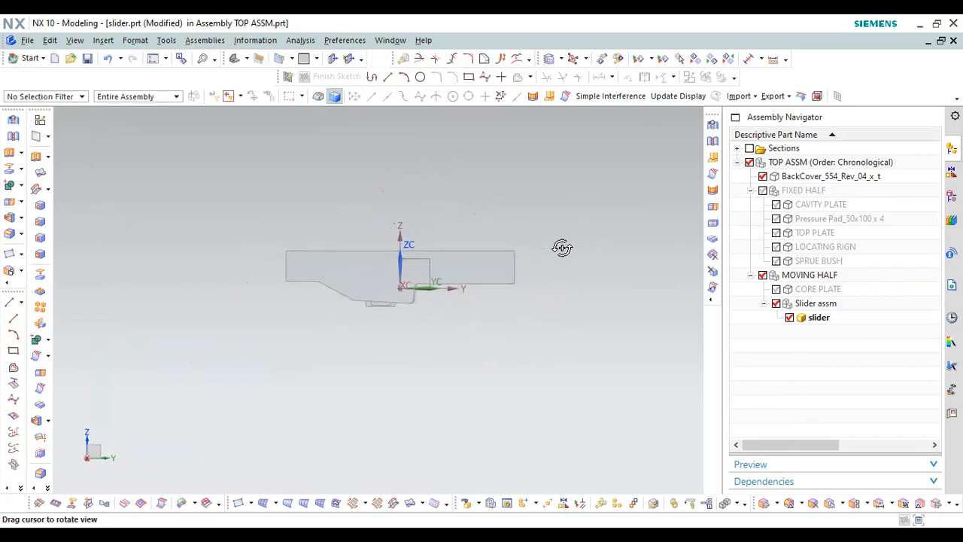
drag(554, 248, 559, 198)
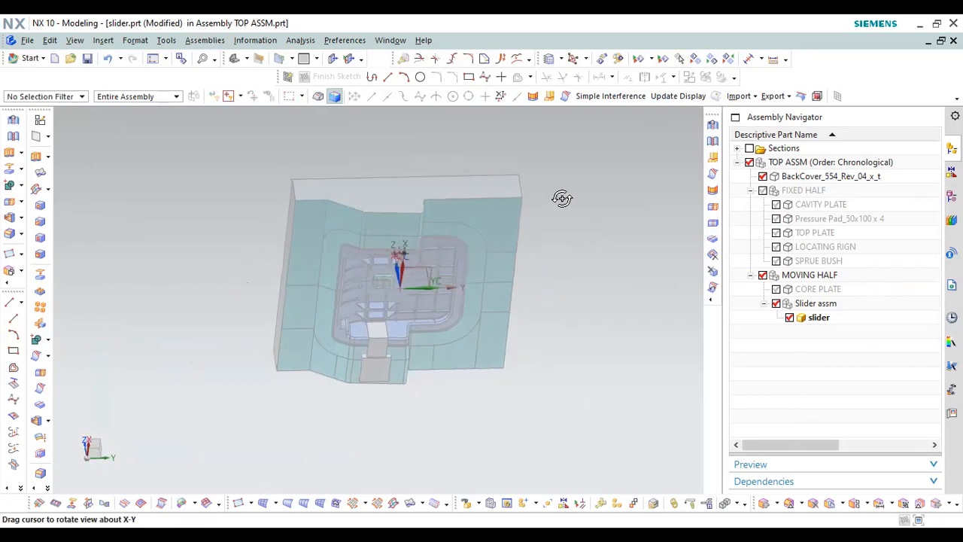
middle_click(651, 173)
key(ctrl+a)
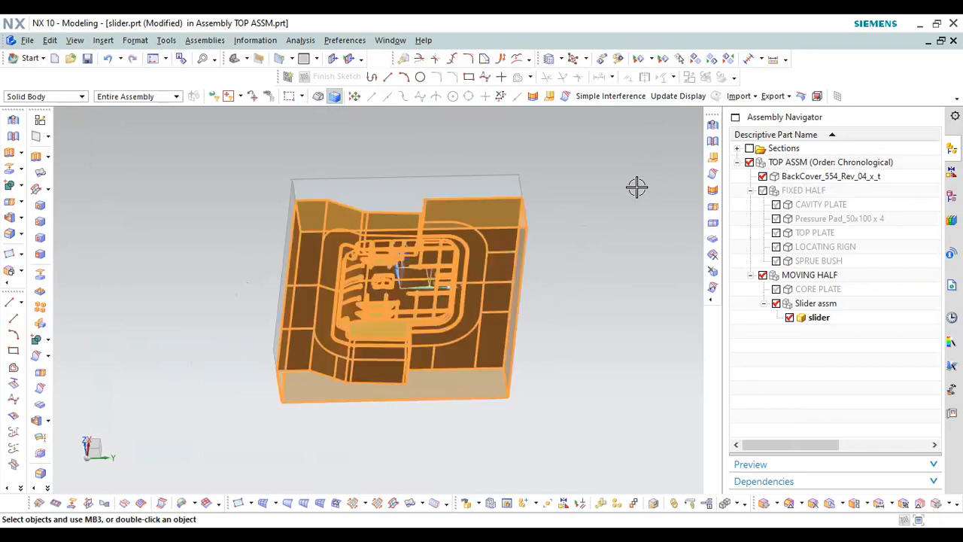
key(ctrl+shift+i)
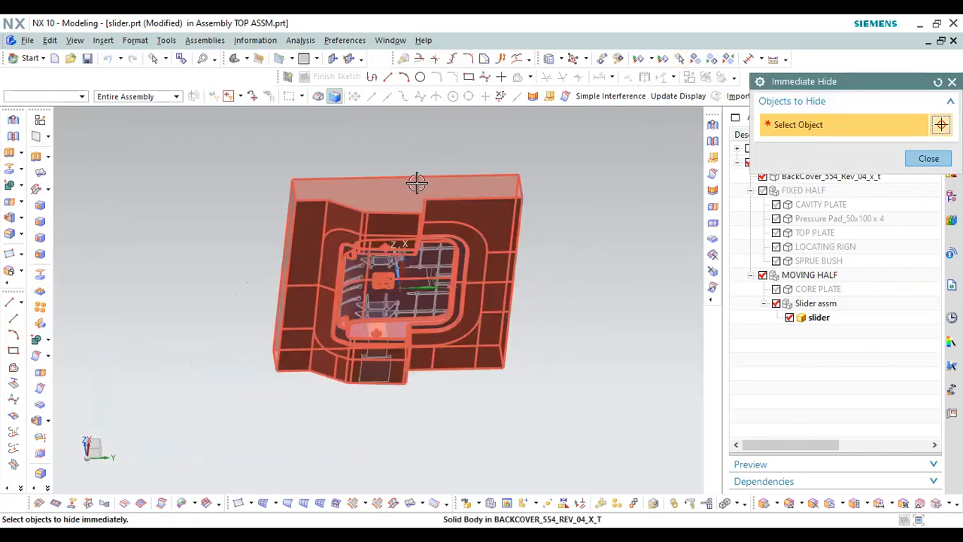
click(416, 182)
middle_click(535, 277)
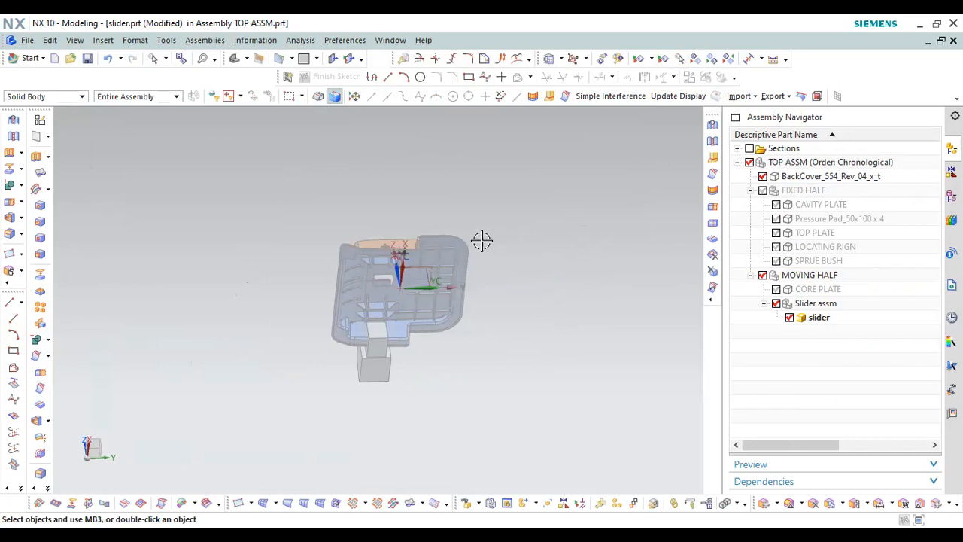
scroll(382, 322, down, 4)
scroll(376, 326, up, 2)
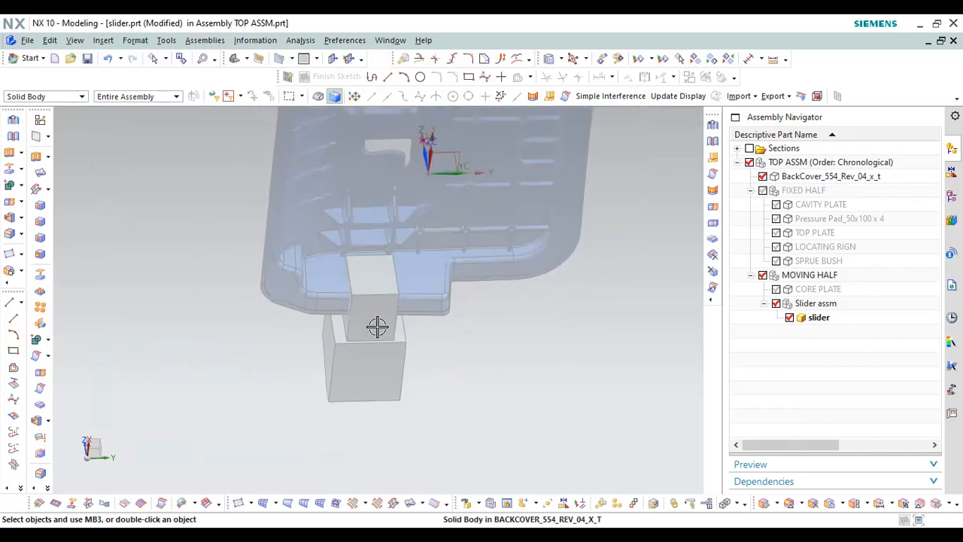
middle_drag(458, 335, 353, 308)
key(ctrl+shift+b)
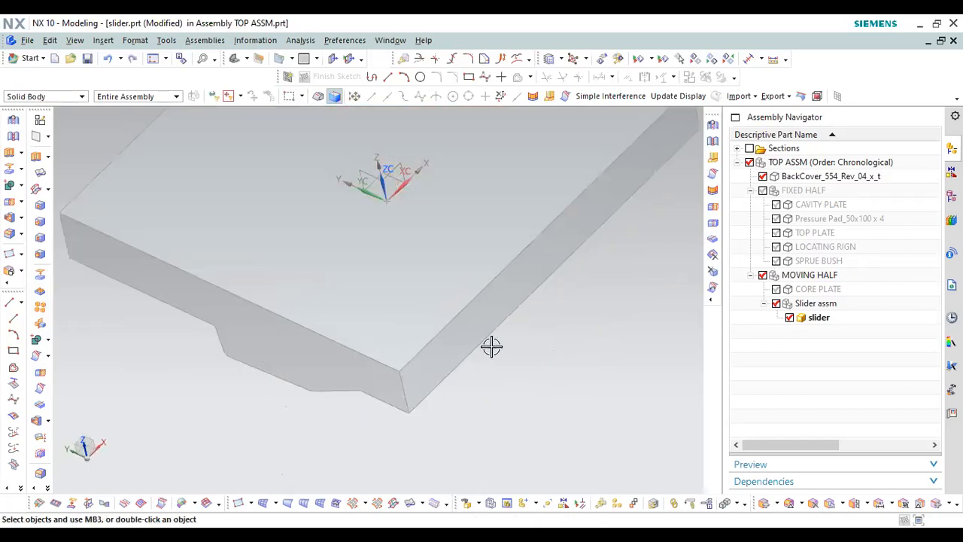
Redisplay the lower core block, hide the upper cavity block, and inspect the plastic part on the core side
key(F6)
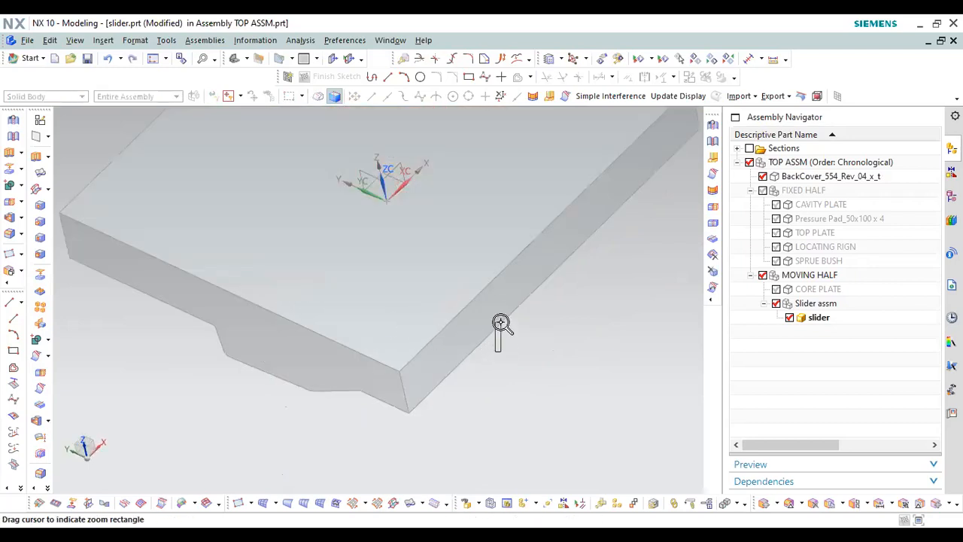
middle_click(494, 353)
middle_drag(495, 354, 473, 281)
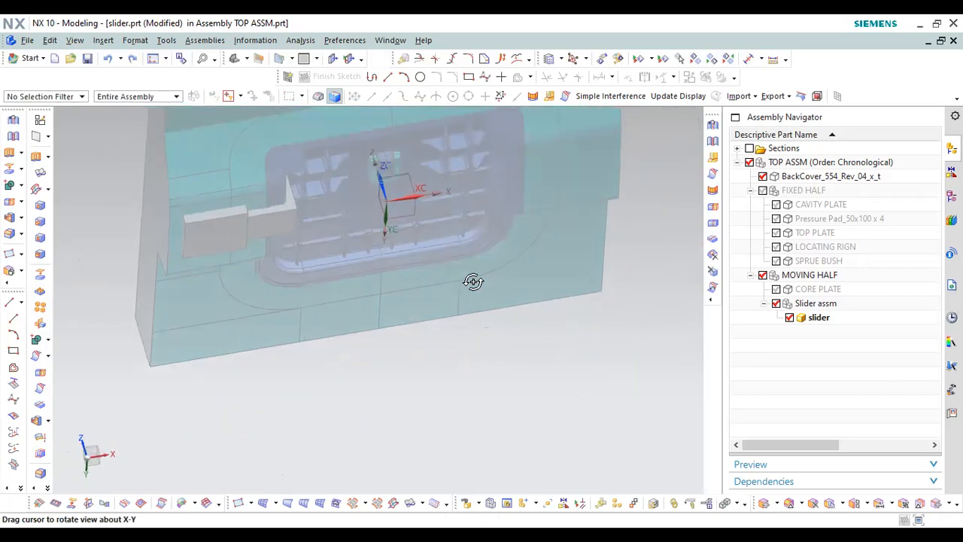
scroll(526, 348, down, 4)
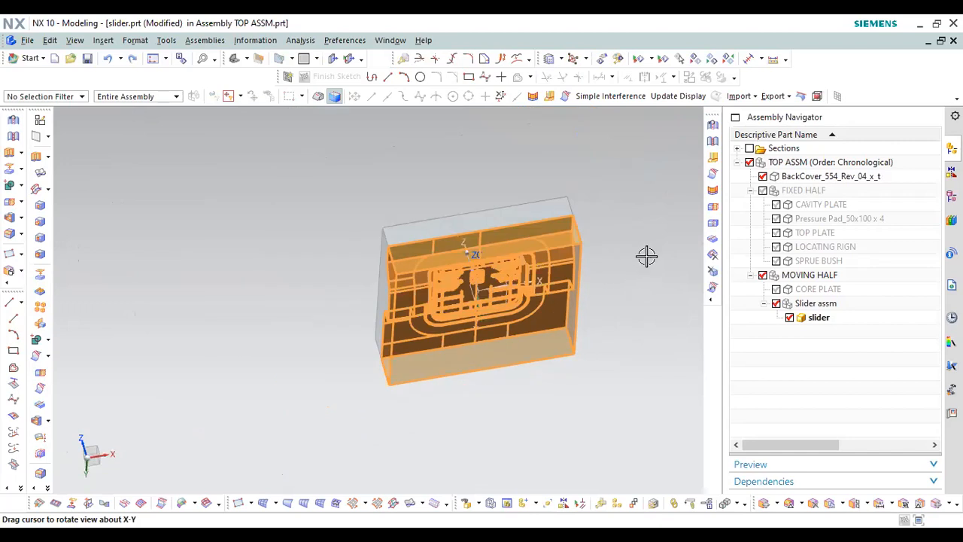
middle_click(646, 256)
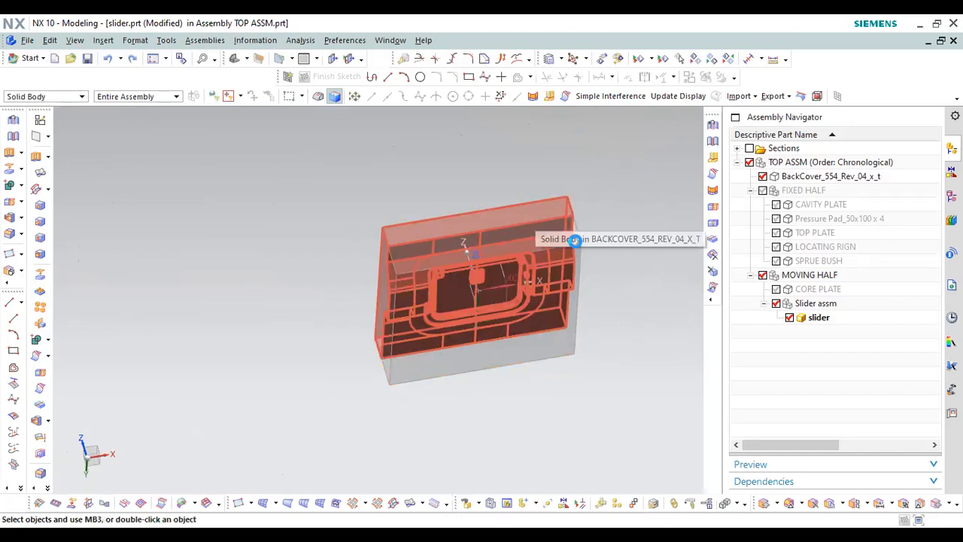
key(ctrl+shift+i)
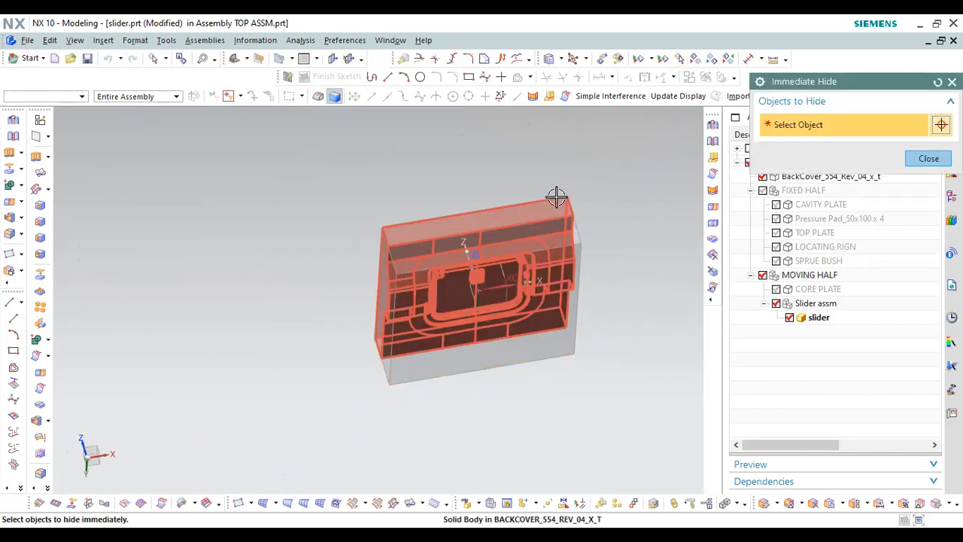
click(507, 179)
middle_drag(507, 179, 516, 320)
scroll(464, 327, up, 5)
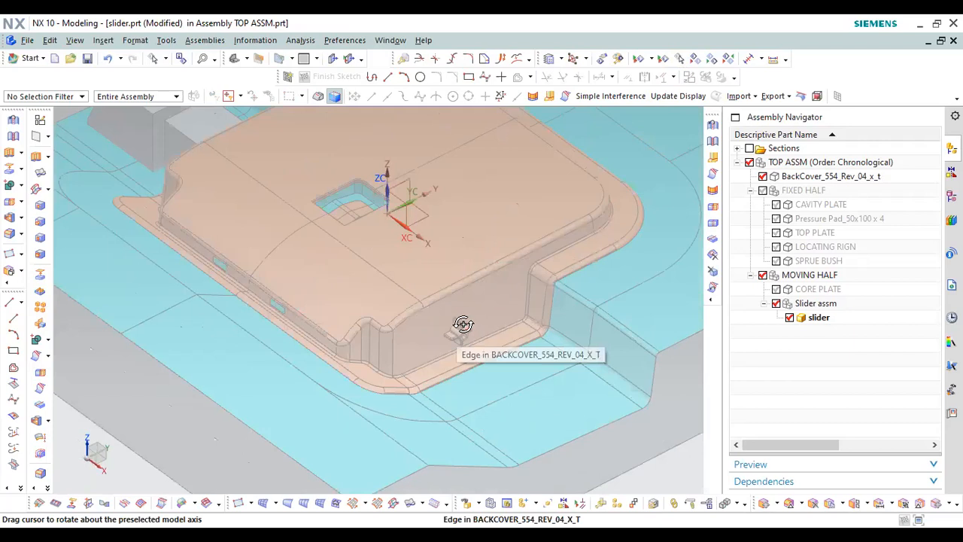
scroll(455, 316, down, 7)
middle_click(470, 310)
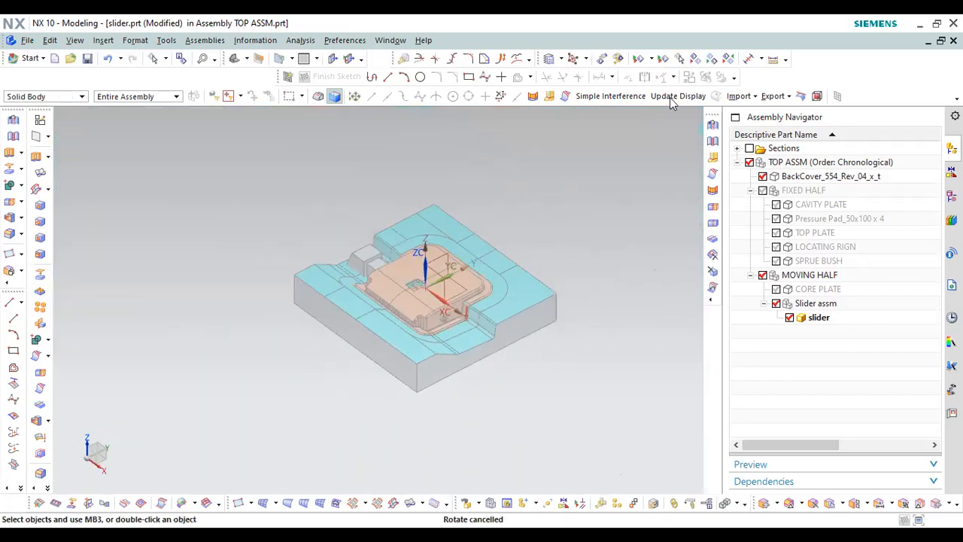
Redisplay the upper cavity block and hide the core block and the plastic part to expose the cavity faces
click(712, 60)
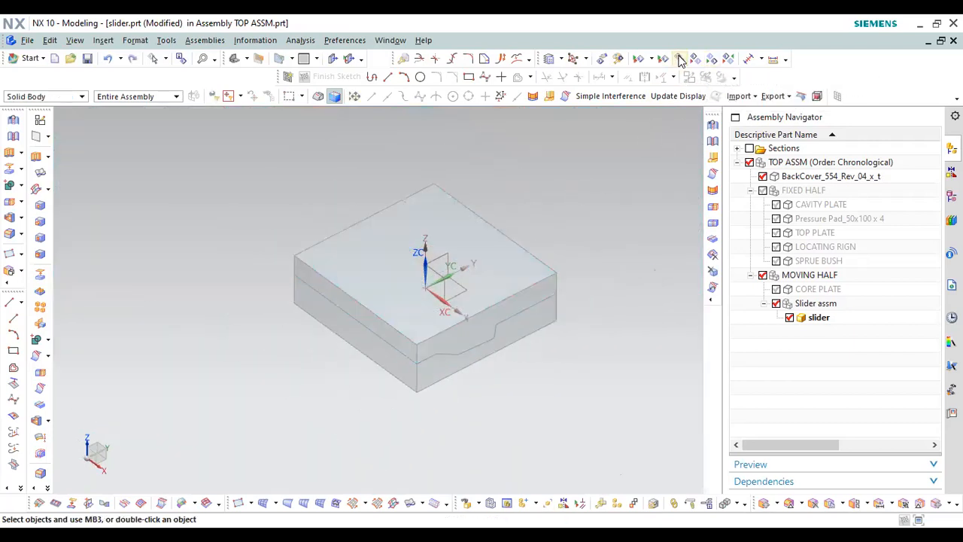
click(570, 352)
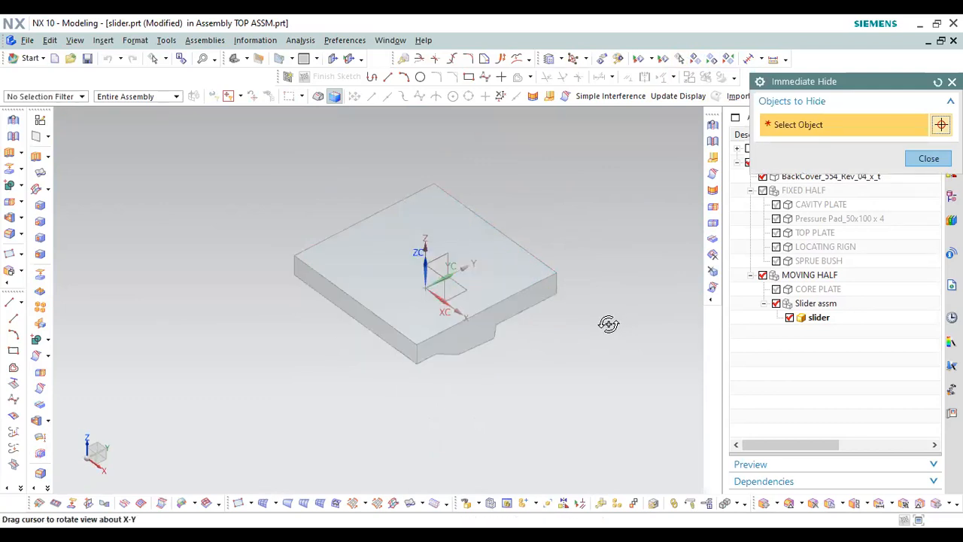
middle_drag(608, 323, 469, 277)
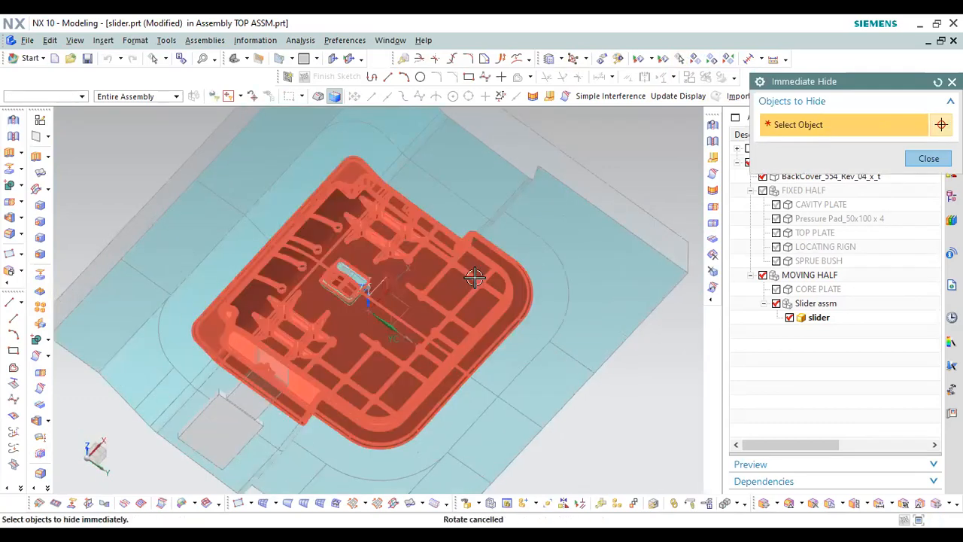
click(421, 303)
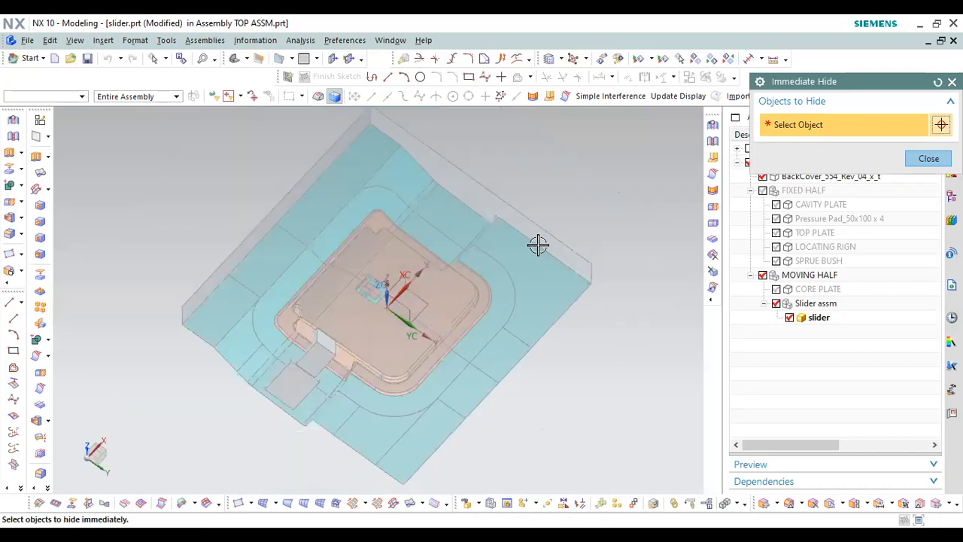
middle_click(603, 220)
middle_drag(598, 221, 782, 192)
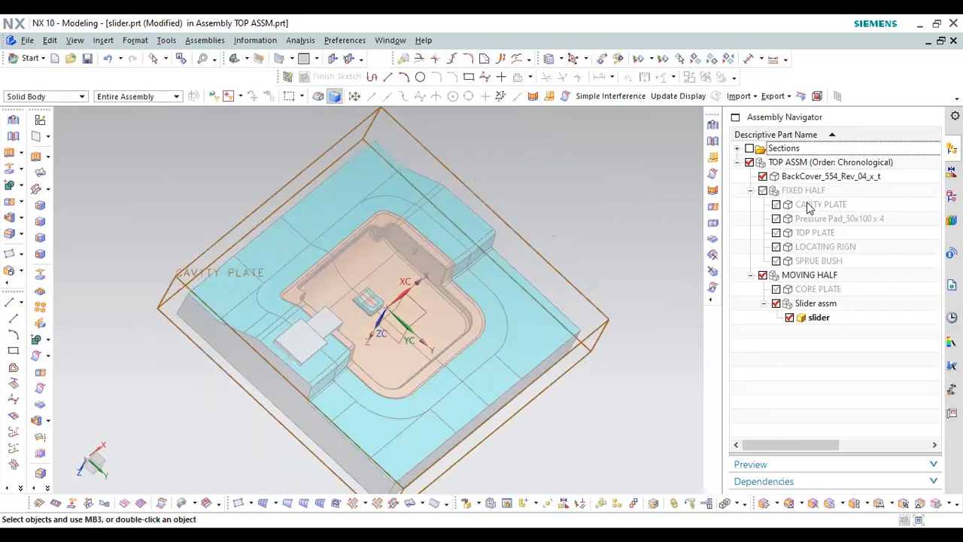
scroll(421, 218, up, 3)
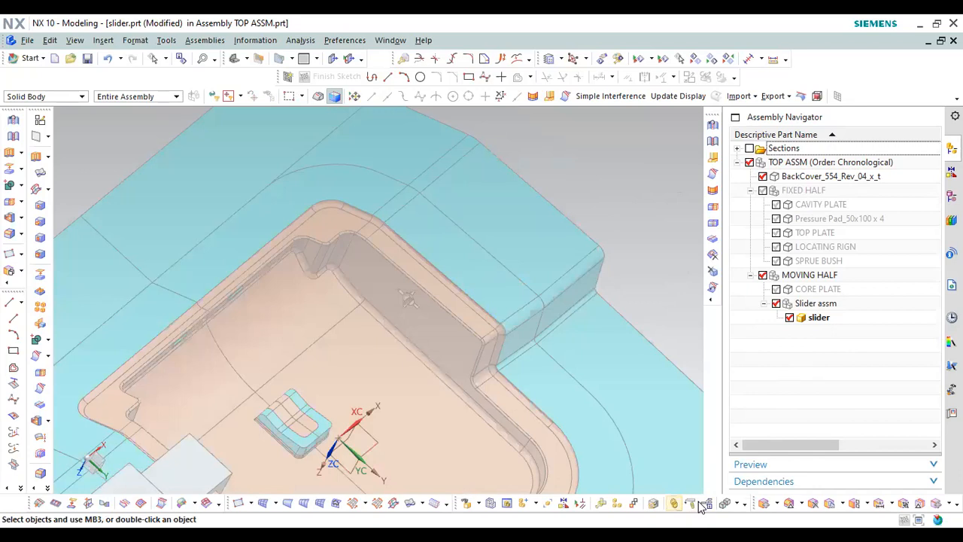
Set up the WAVE Geometry Linker for Face with Face Chain, and select the cavity's end wall face and its small detail faces
click(702, 504)
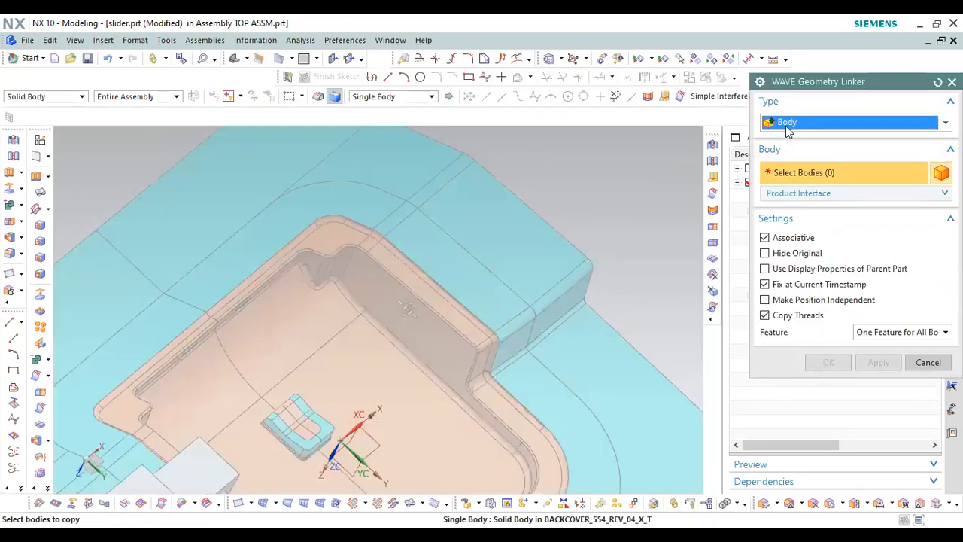
click(796, 124)
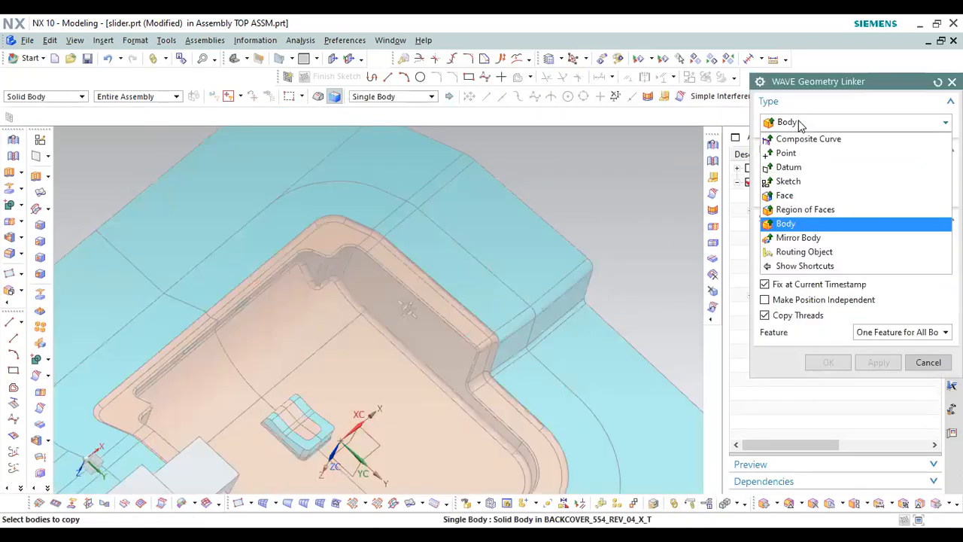
click(790, 197)
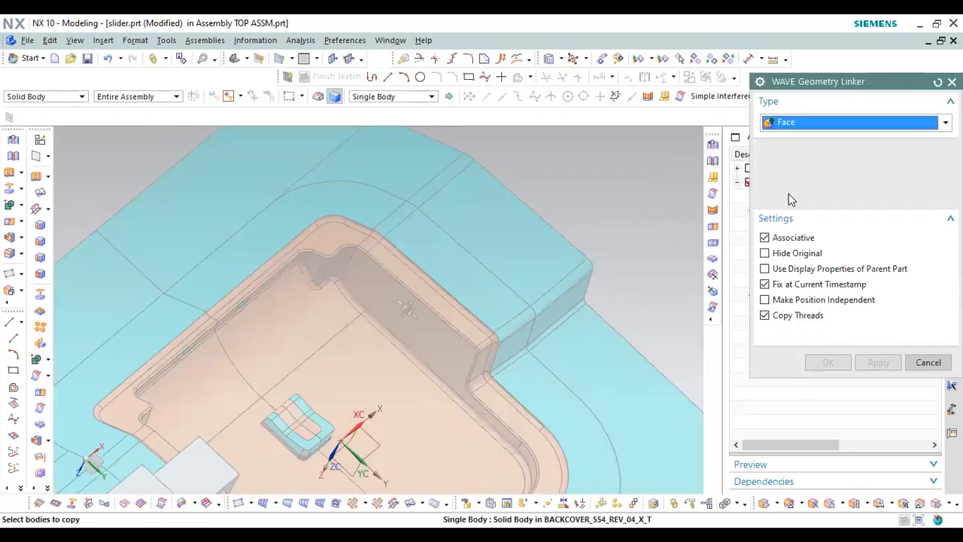
click(878, 172)
click(878, 172)
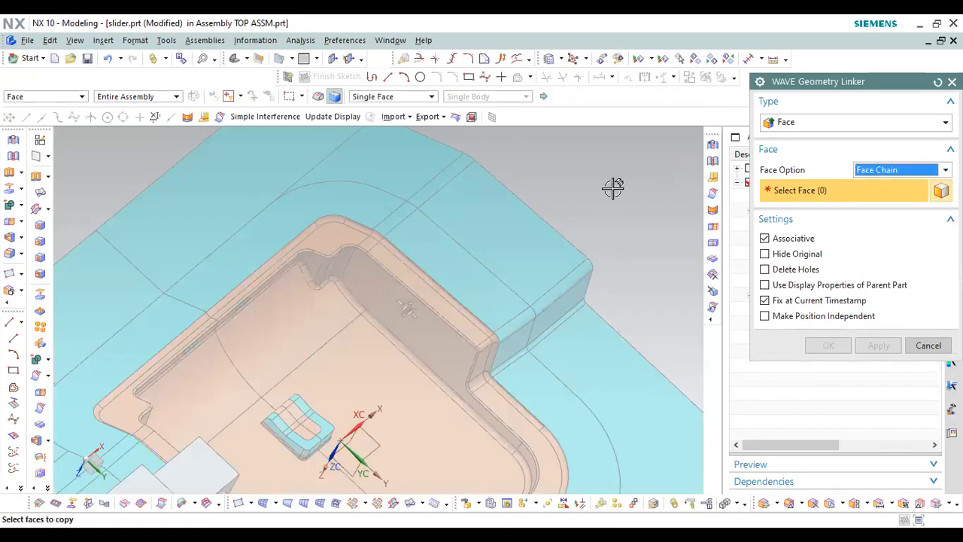
scroll(372, 290, up, 4)
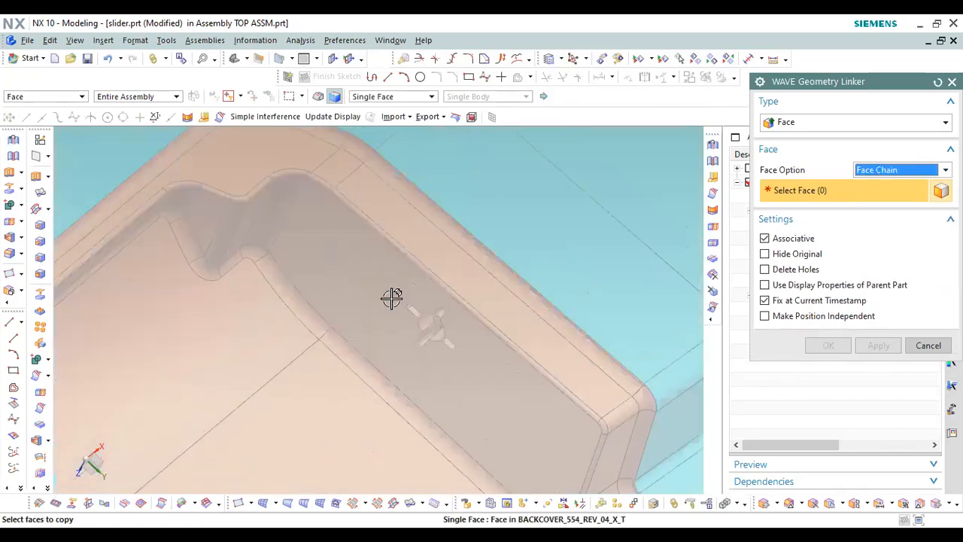
click(444, 287)
middle_drag(444, 288, 430, 268)
drag(355, 246, 497, 339)
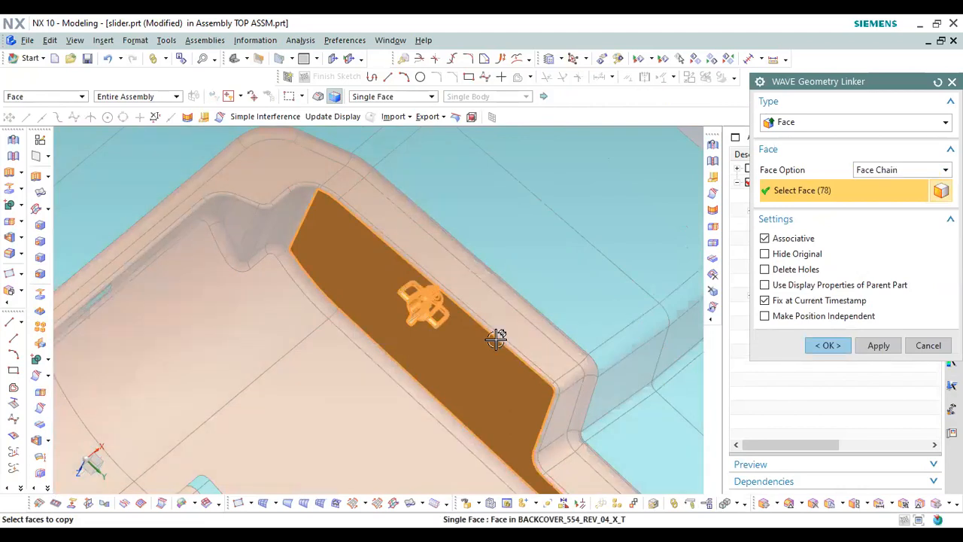
Add the adjoining rim and shut-off faces out to the cavity block's edge, and link the selected faces into the slider part
click(403, 252)
click(480, 275)
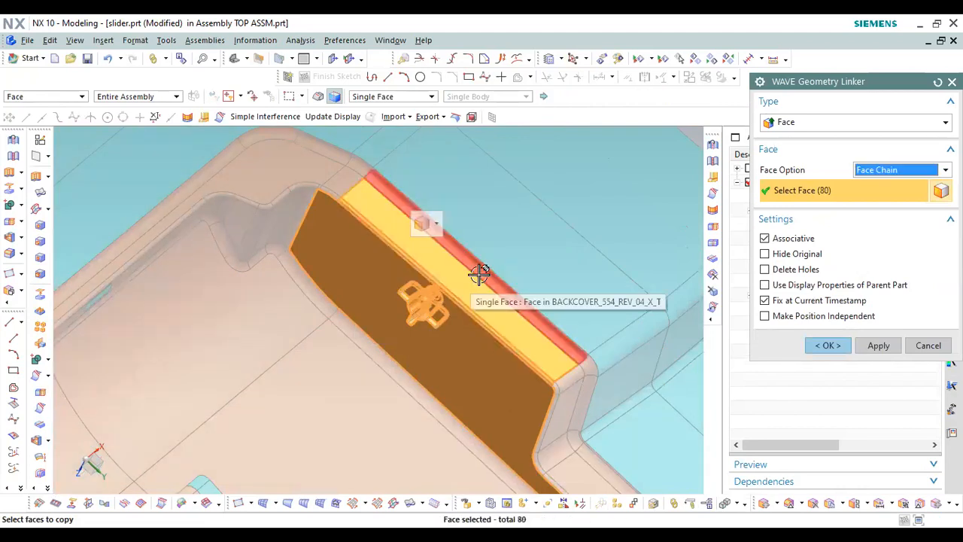
click(453, 223)
scroll(451, 222, up, 6)
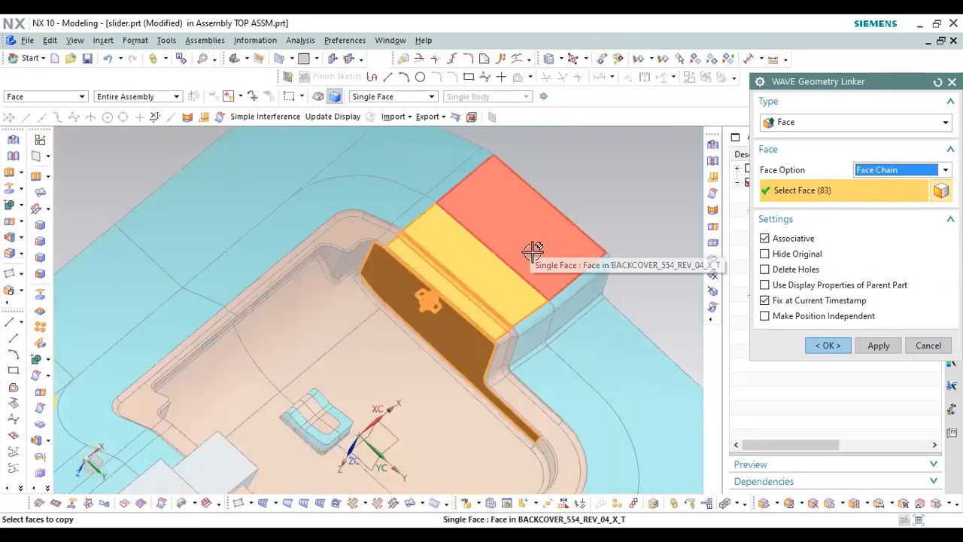
scroll(440, 265, up, 2)
scroll(433, 251, down, 3)
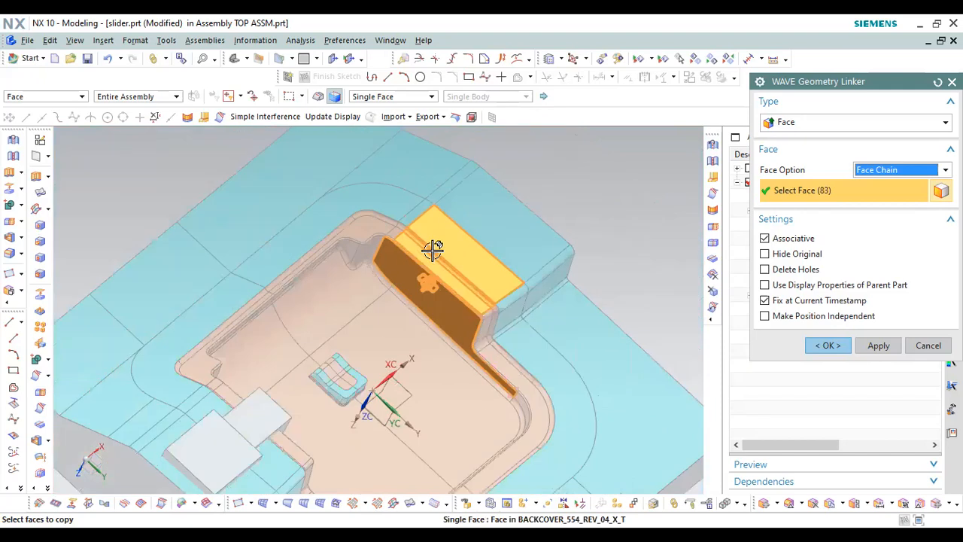
click(489, 228)
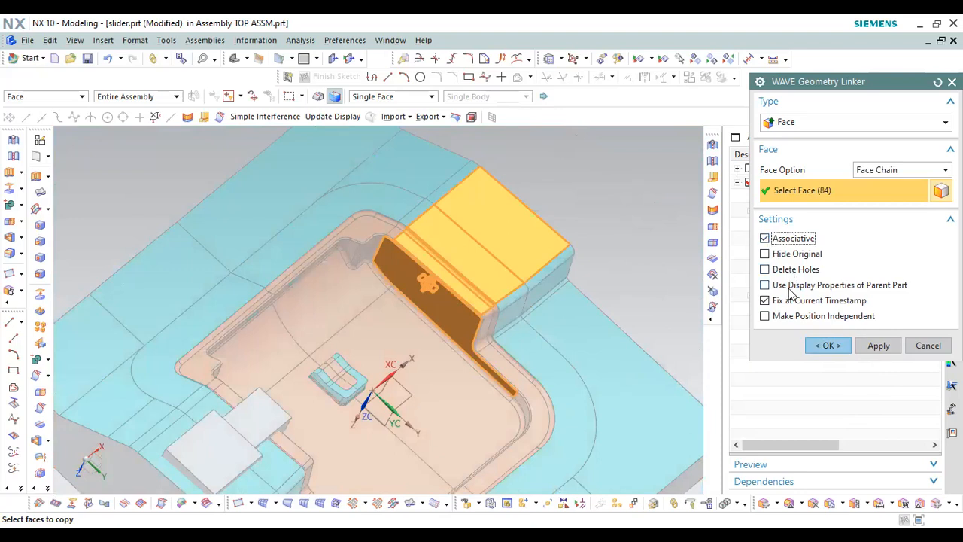
click(829, 346)
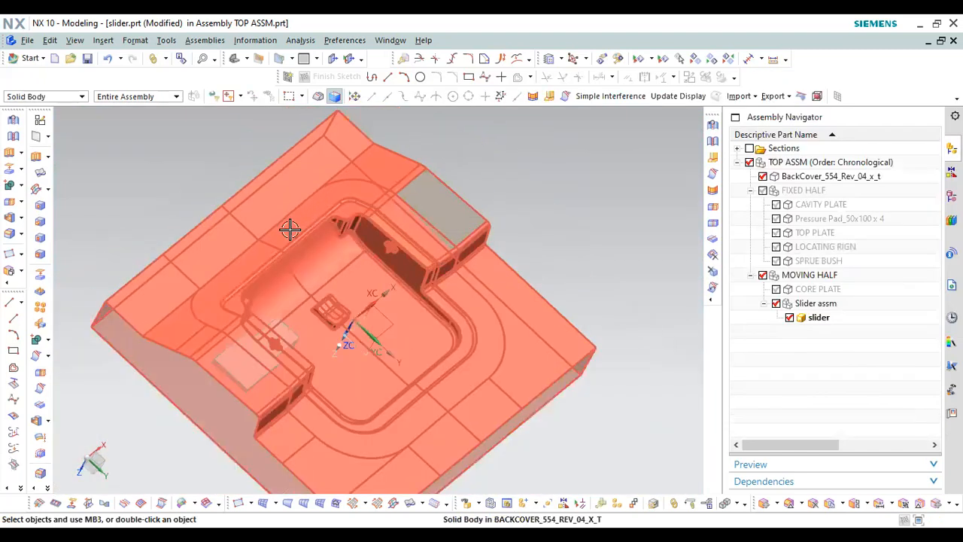
Select the linked face feature in the slider's model history and hide the BackCover_554_Rev_04_x_t component
scroll(254, 259, up, 2)
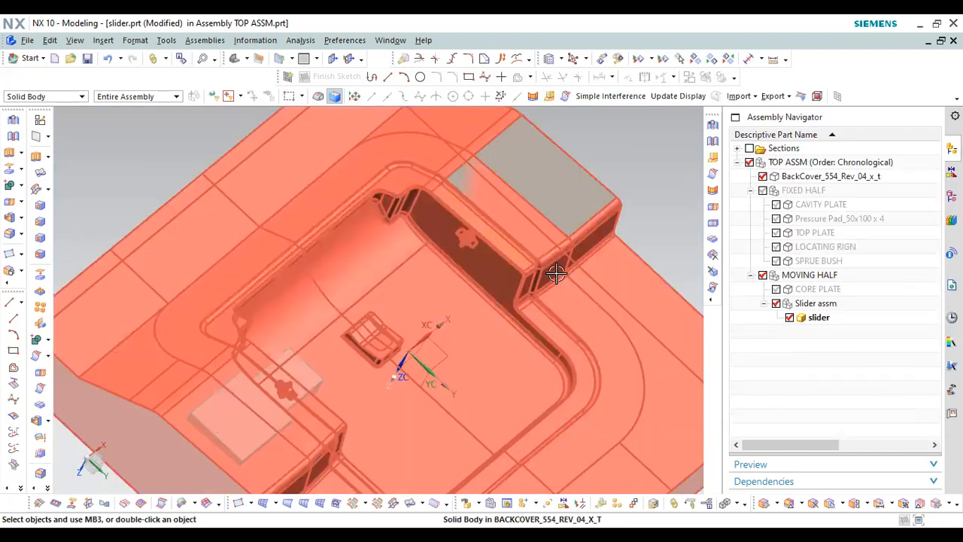
click(952, 197)
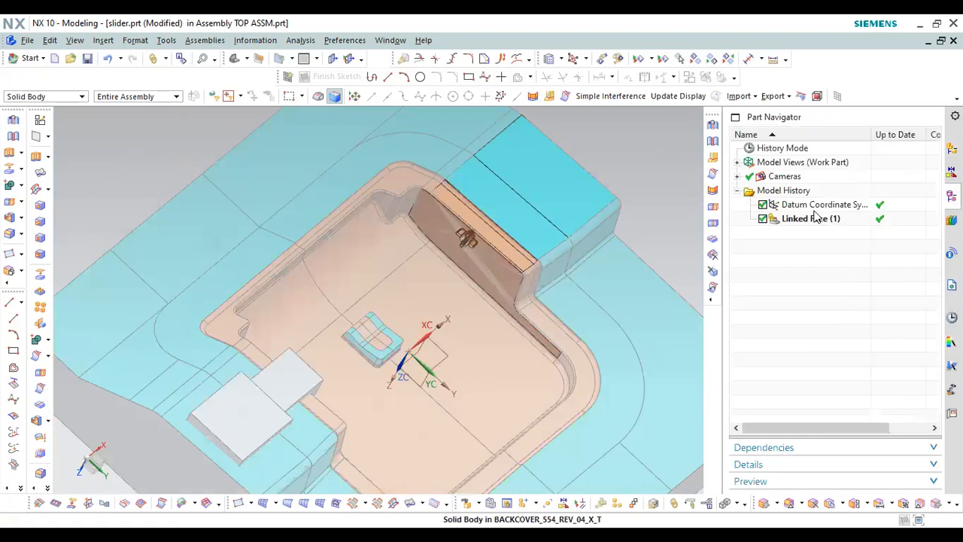
click(802, 221)
scroll(425, 274, down, 2)
click(952, 148)
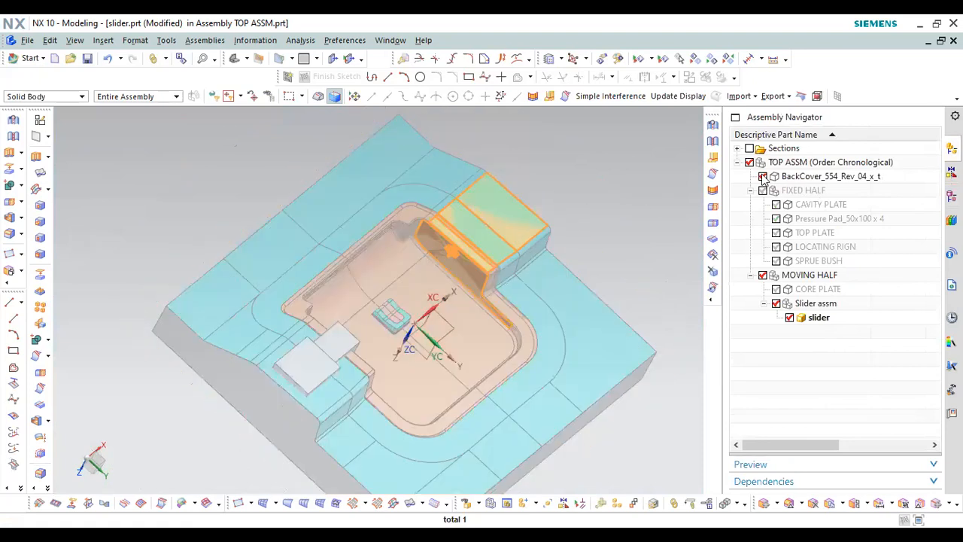
click(763, 176)
click(763, 176)
click(763, 176)
right_click(823, 328)
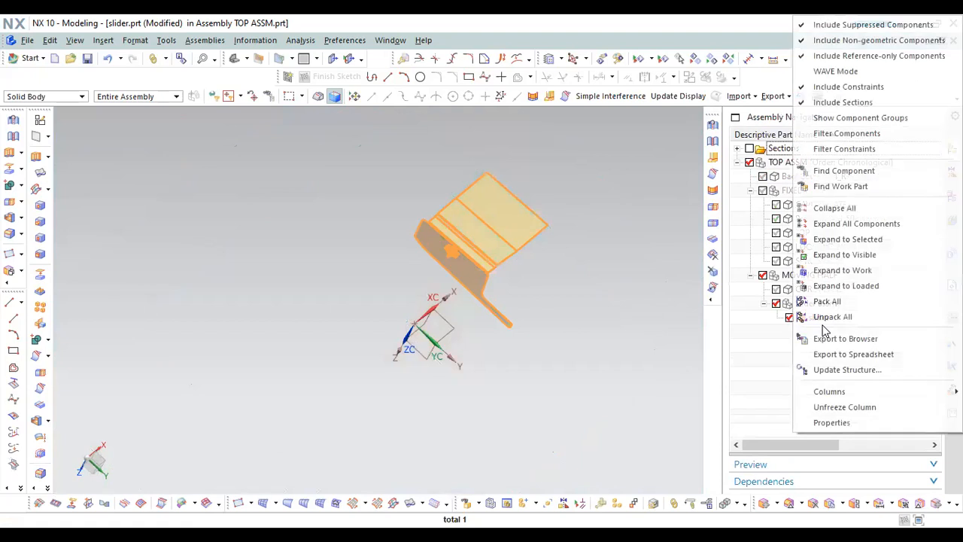
Make the slider component the displayed part and set its linked face body's translucency to 0
right_click(818, 318)
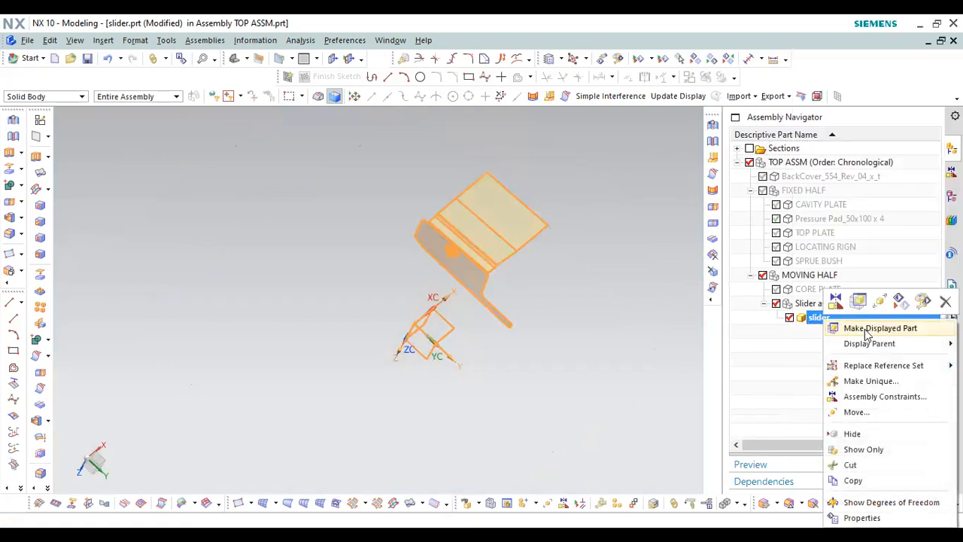
click(872, 328)
click(458, 290)
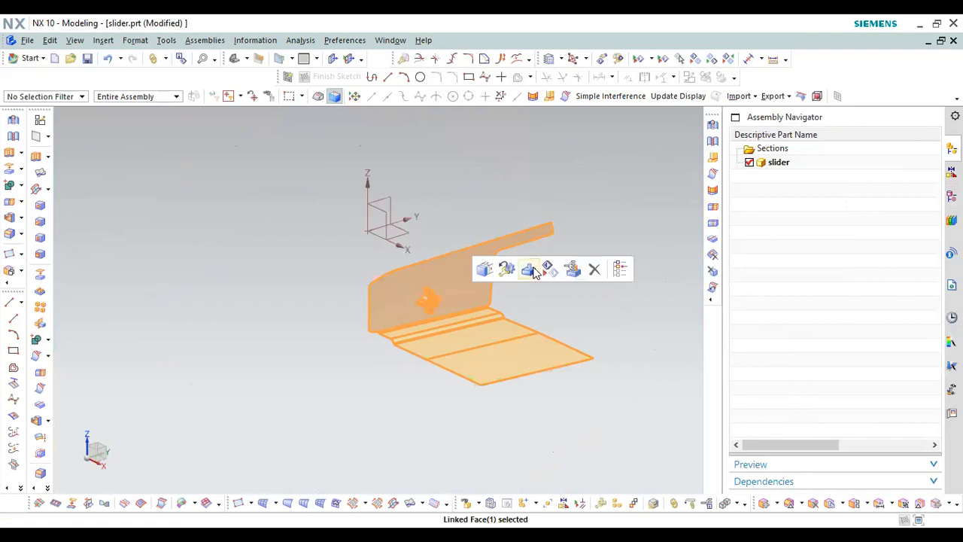
click(618, 60)
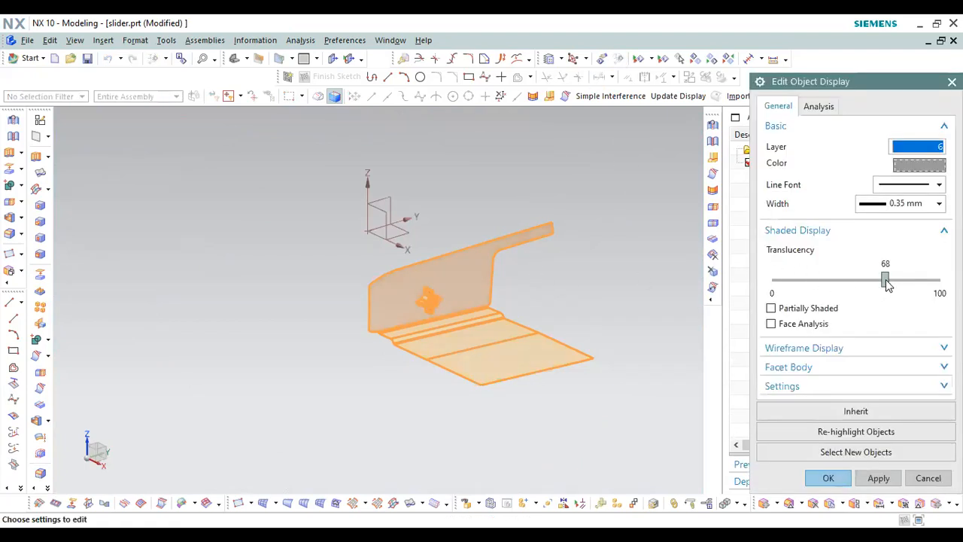
drag(886, 283, 775, 284)
click(836, 477)
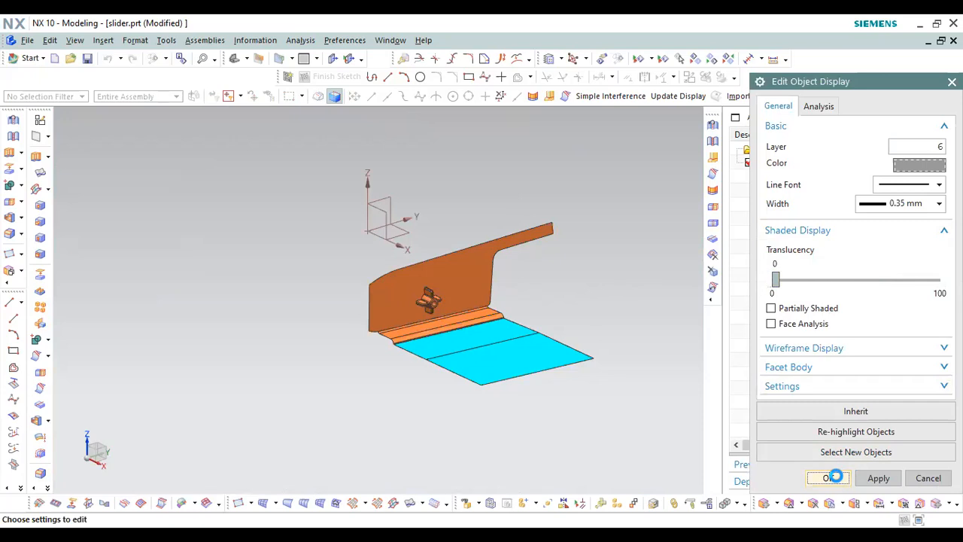
scroll(530, 304, up, 3)
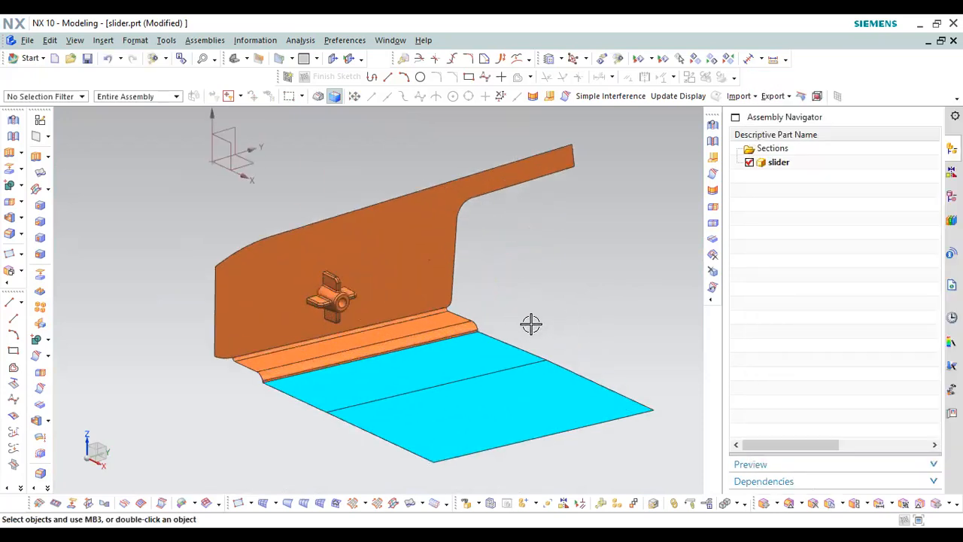
scroll(408, 316, down, 2)
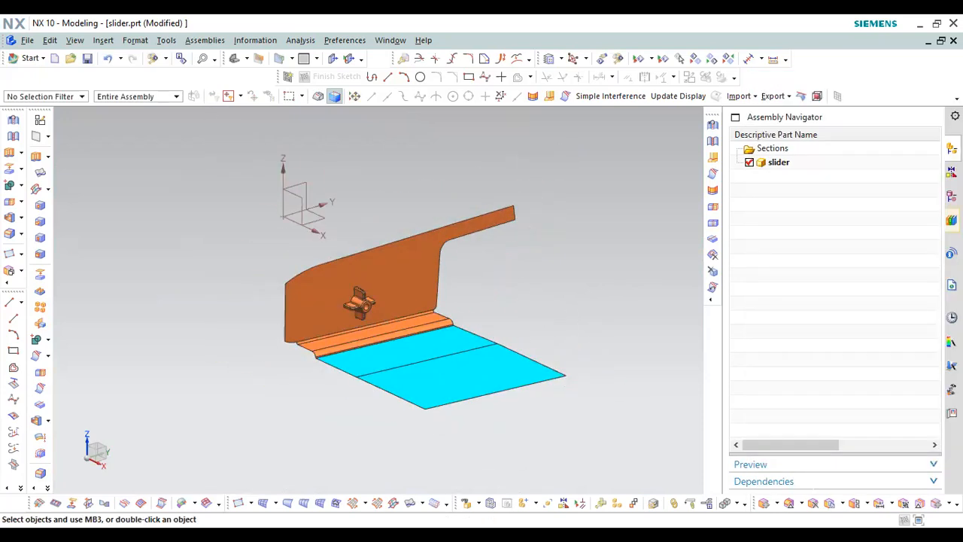
Create a sketch on the YZ plane and draw a rectangle about 24 by 47 mm around the cross-shaped detail, extending below the linked faces
click(951, 195)
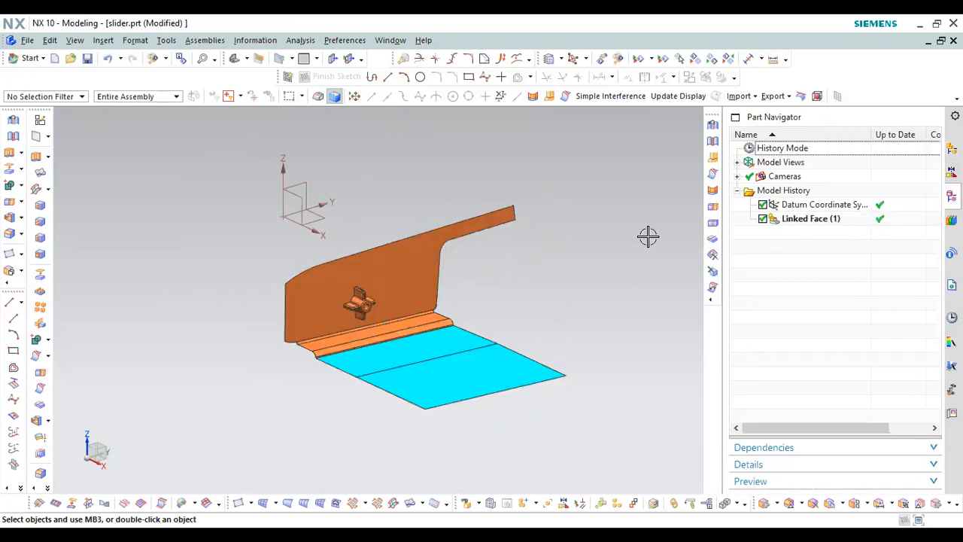
key(F8)
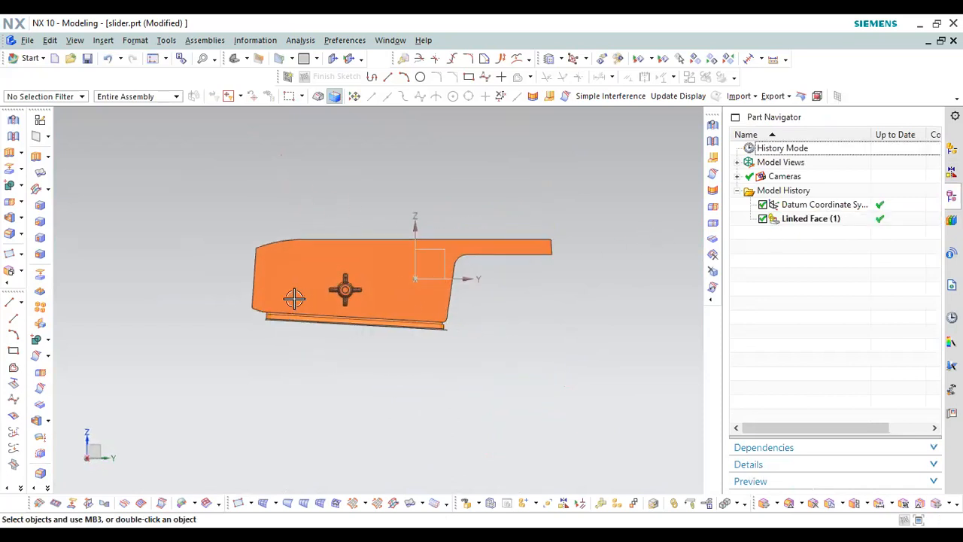
scroll(294, 298, up, 4)
scroll(280, 286, down, 3)
scroll(567, 343, up, 1)
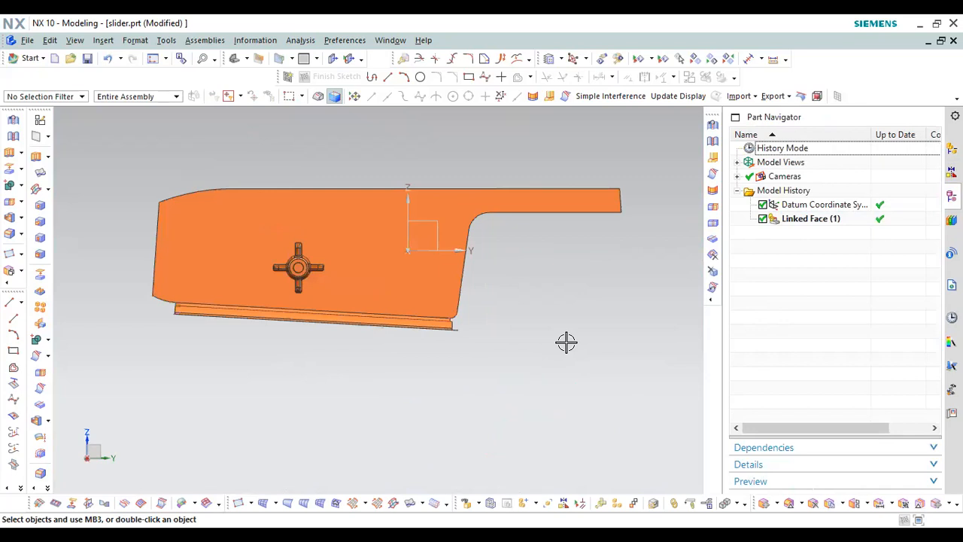
scroll(586, 352, down, 2)
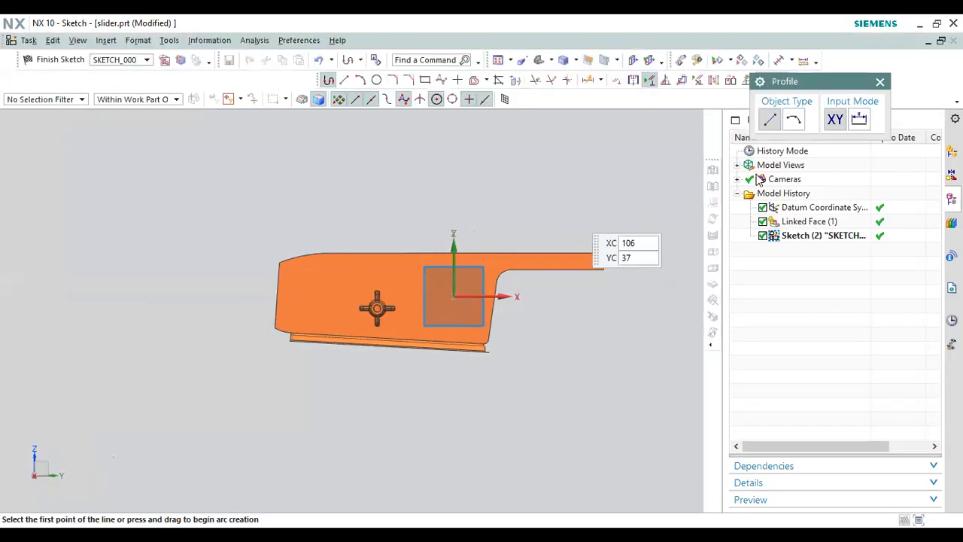
key(Escape)
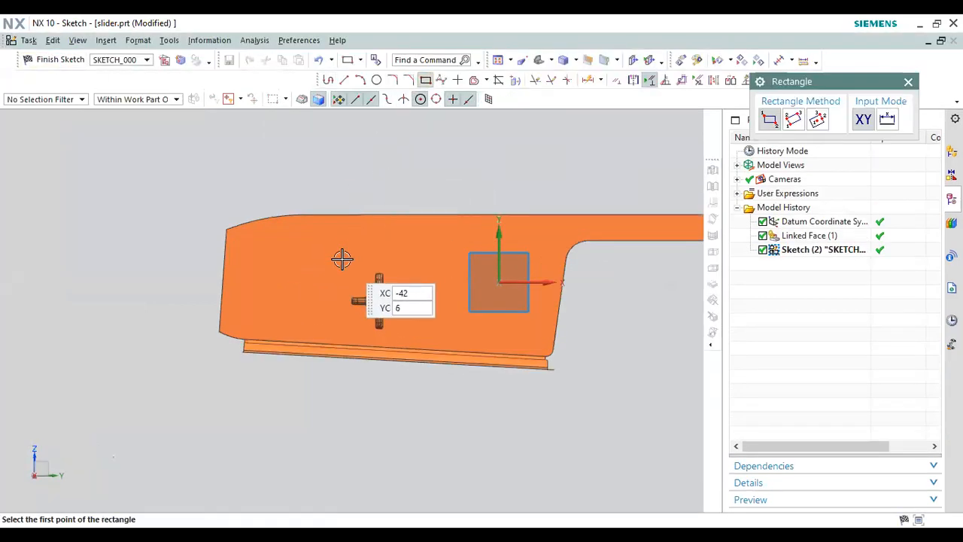
click(333, 250)
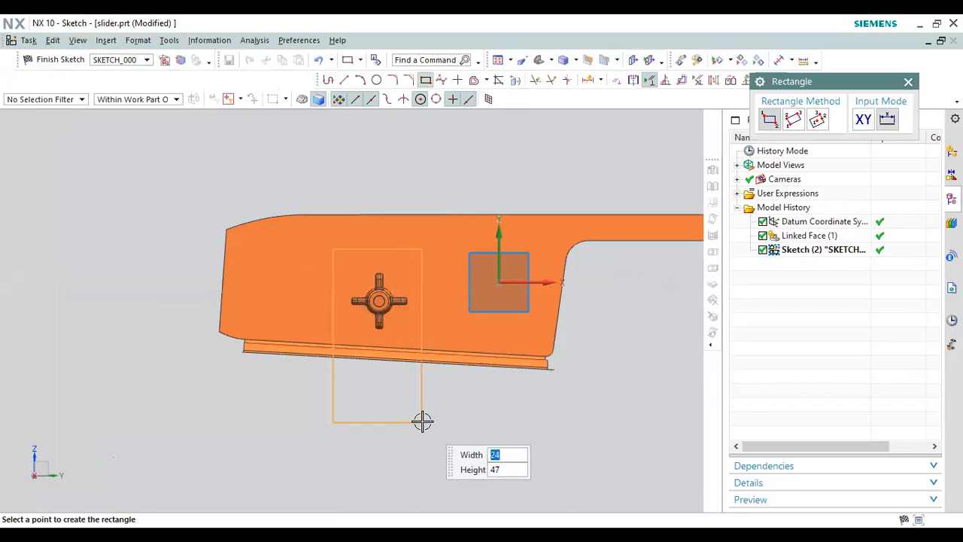
click(422, 421)
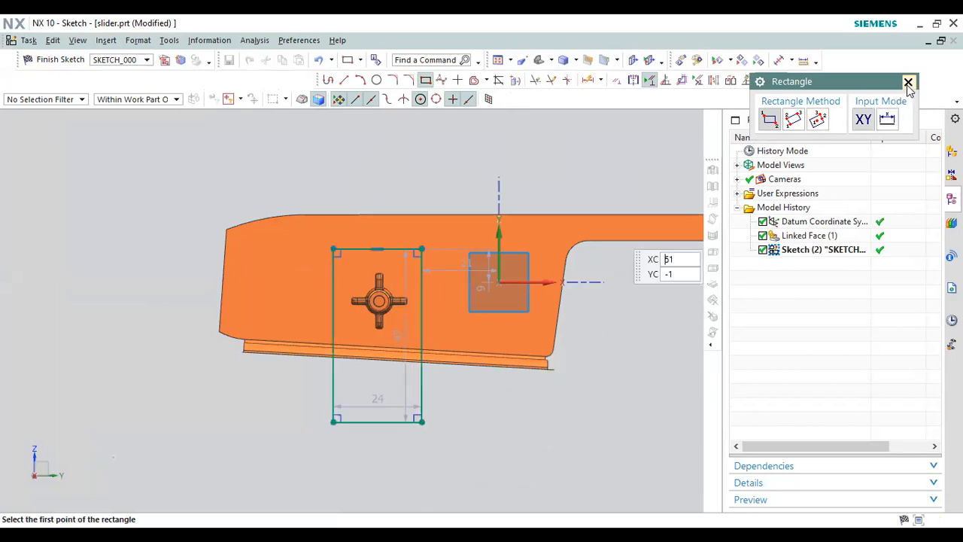
key(Escape)
Draw a vertical line about 35 mm long upward from the centre of the cross-shaped detail
click(344, 80)
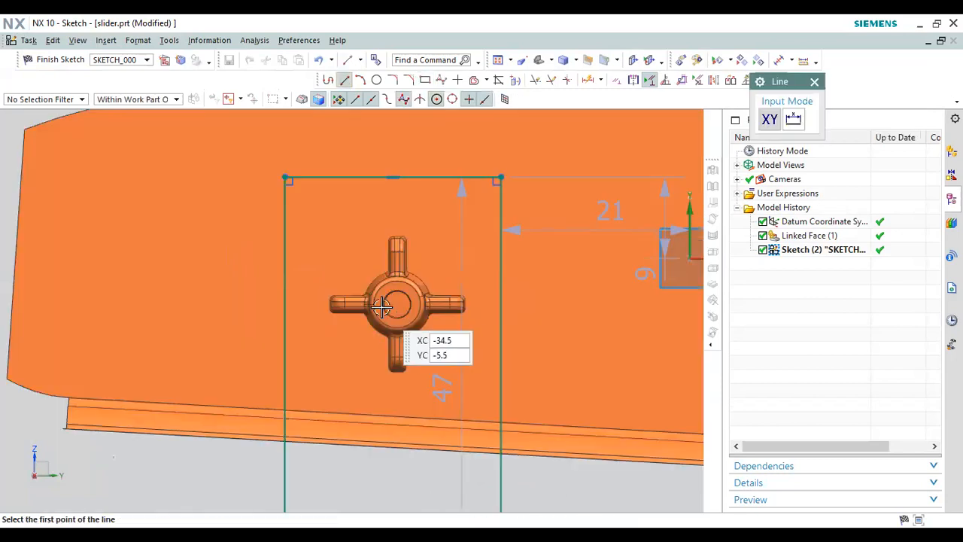
click(396, 302)
scroll(396, 301, down, 3)
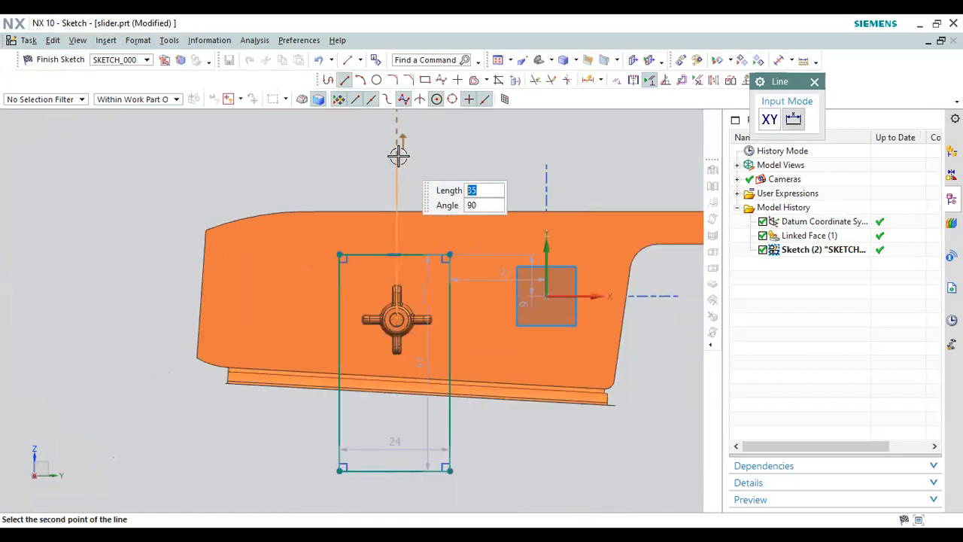
Dimension the rectangle's +Y side 10 mm from the vertical line and set the rectangle's width to 20 mm
click(593, 80)
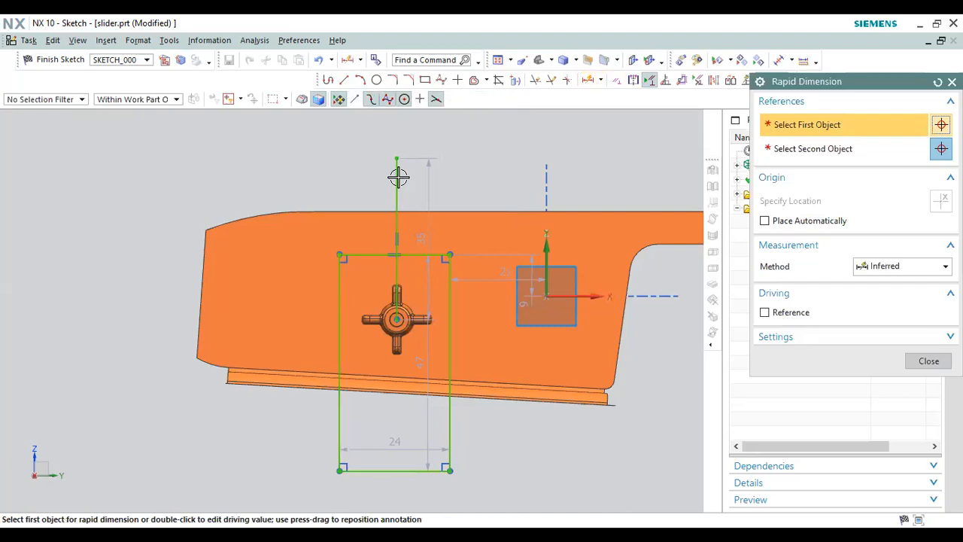
click(449, 272)
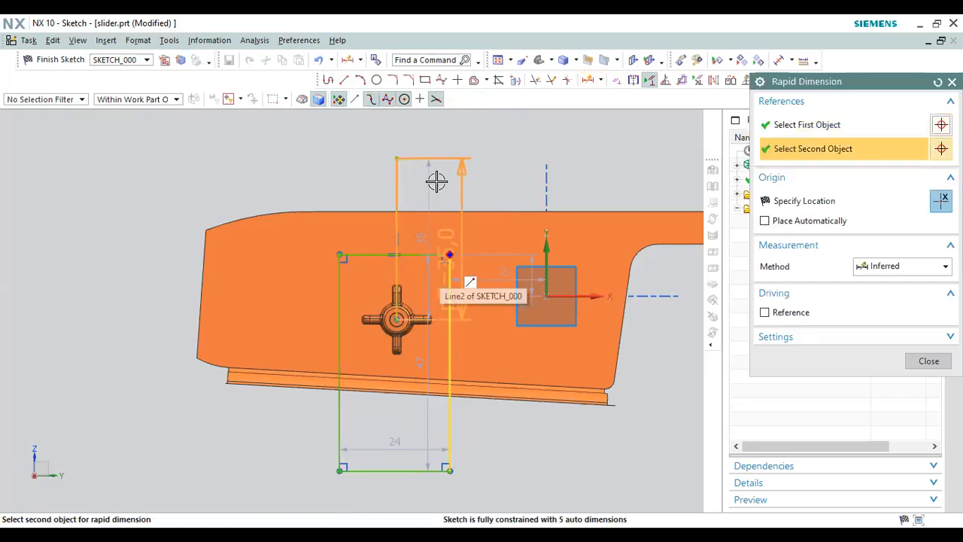
click(539, 185)
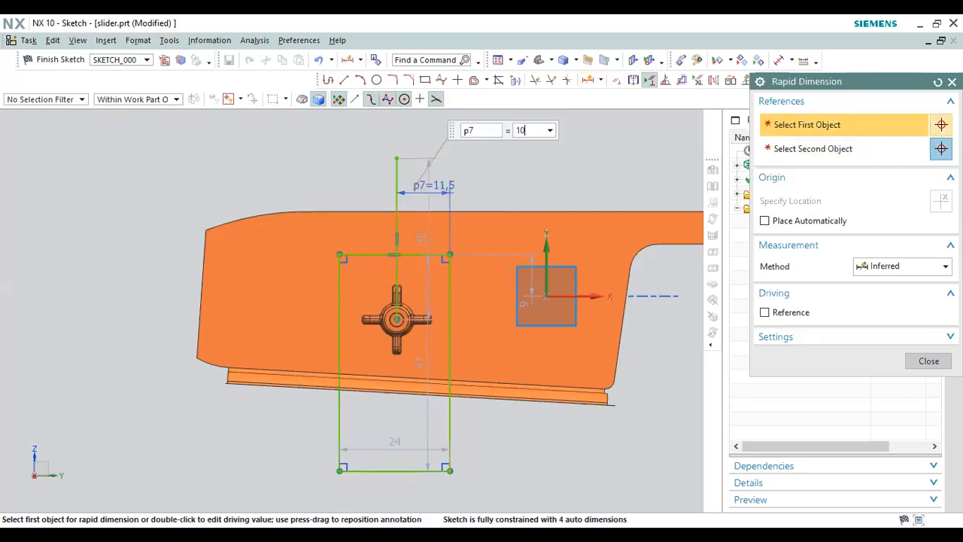
click(353, 257)
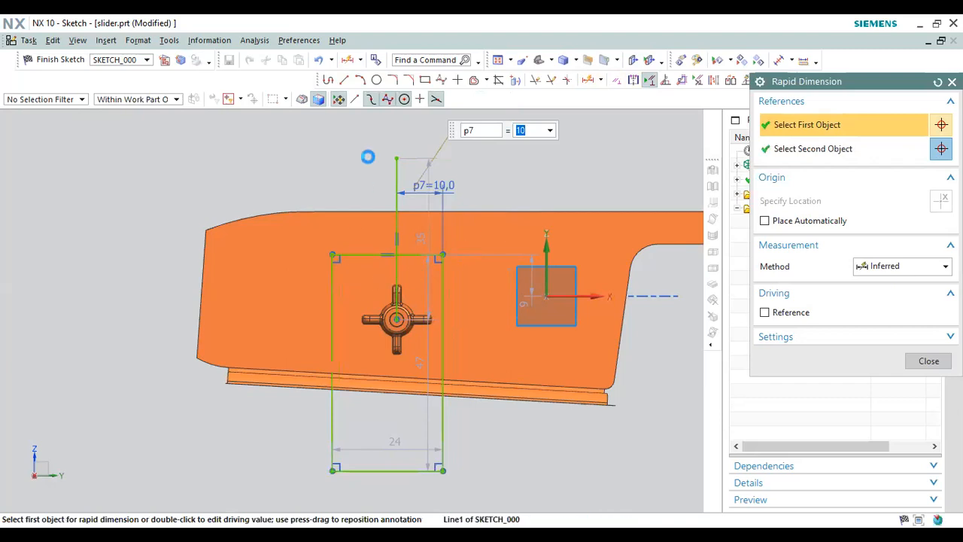
click(399, 135)
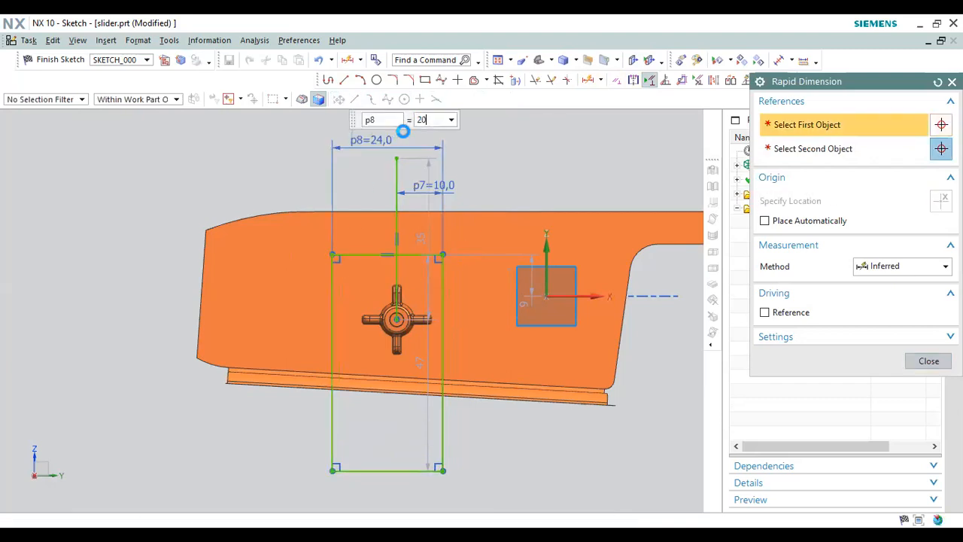
text(20)
key(Return)
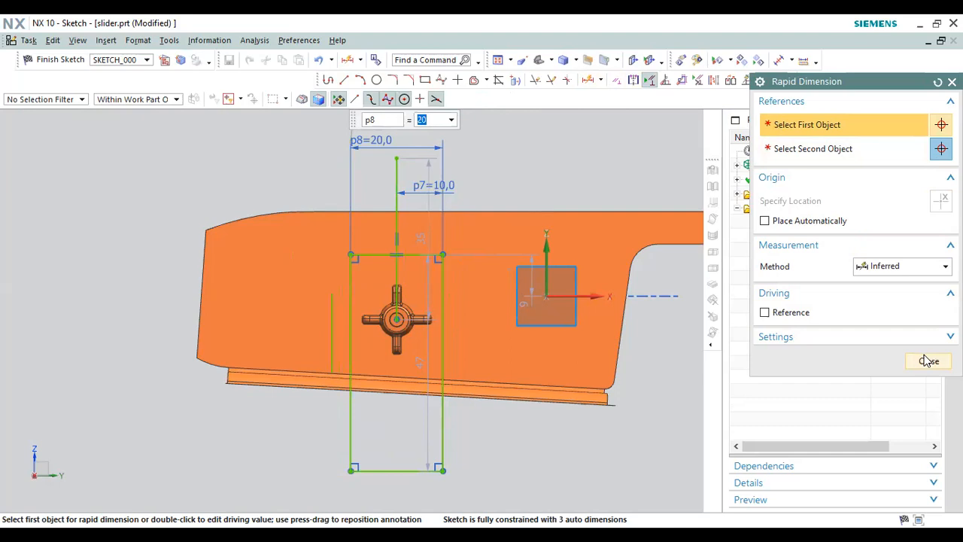
key(Escape)
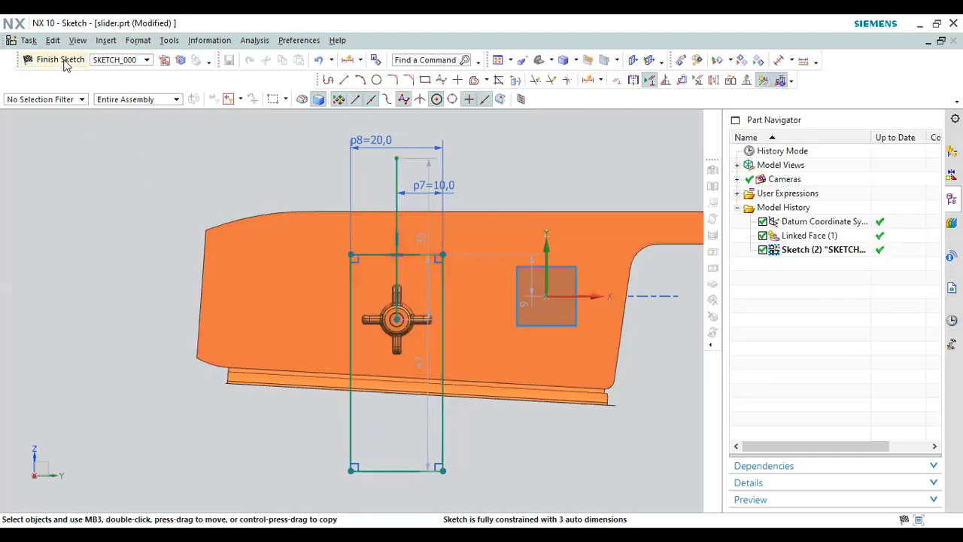
Dimension the rectangle's top edge 12 mm above the centre of the cross-shaped detail
scroll(383, 275, up, 2)
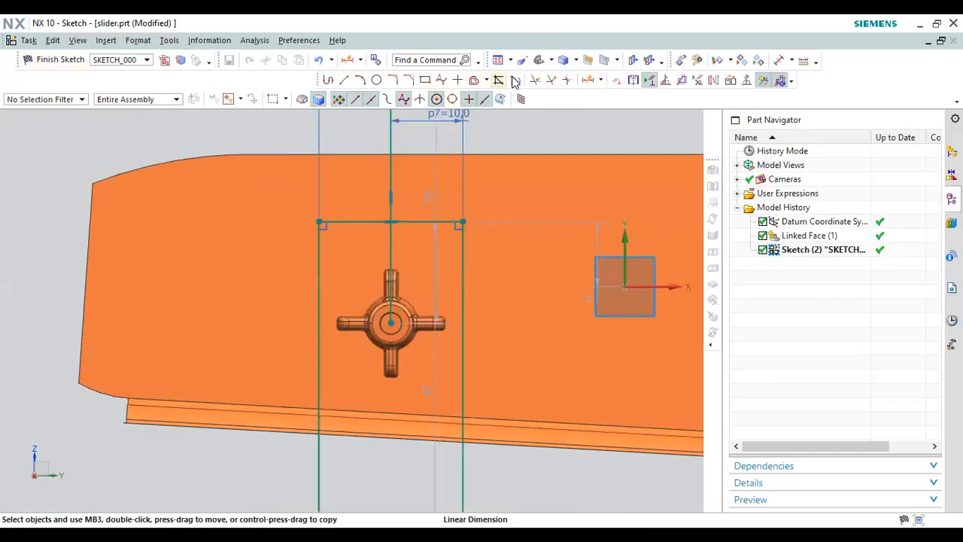
click(588, 81)
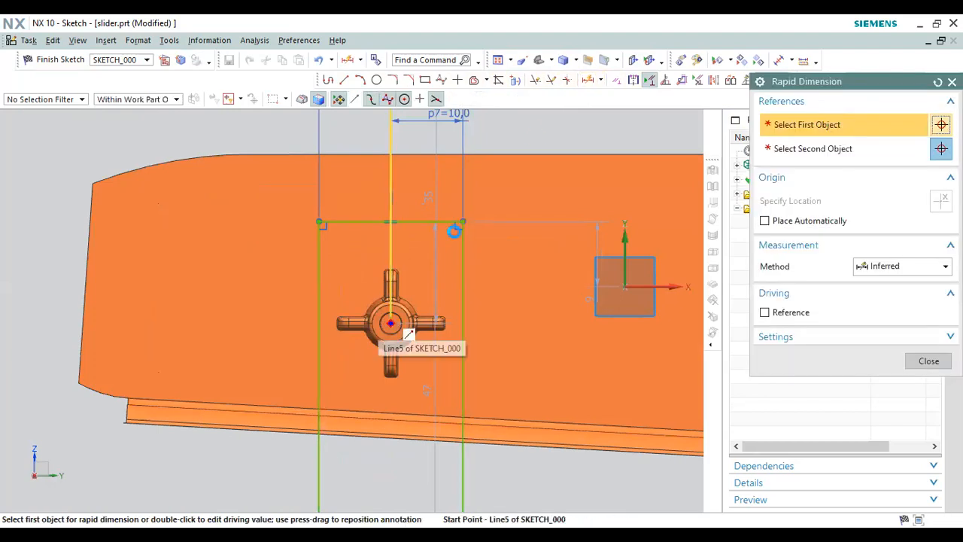
click(593, 238)
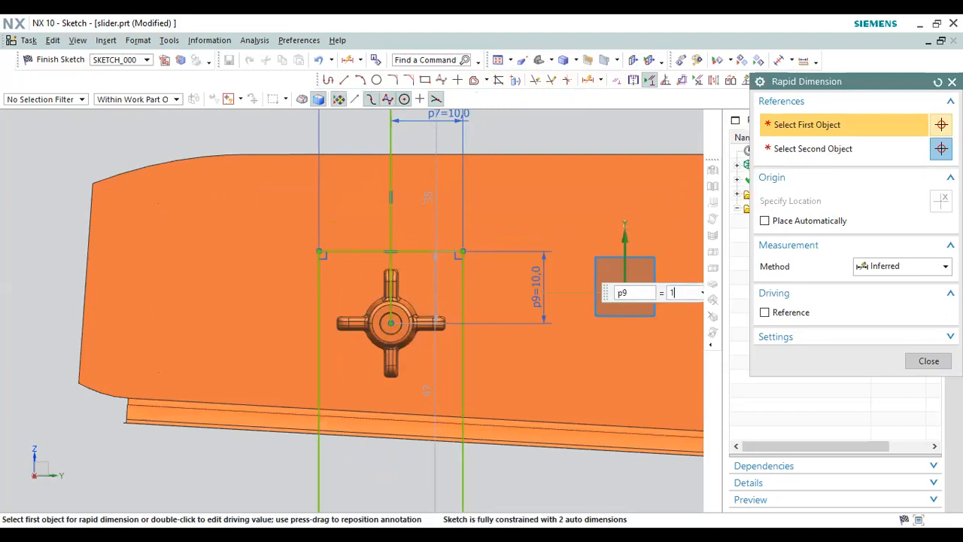
text(1)
key(Return)
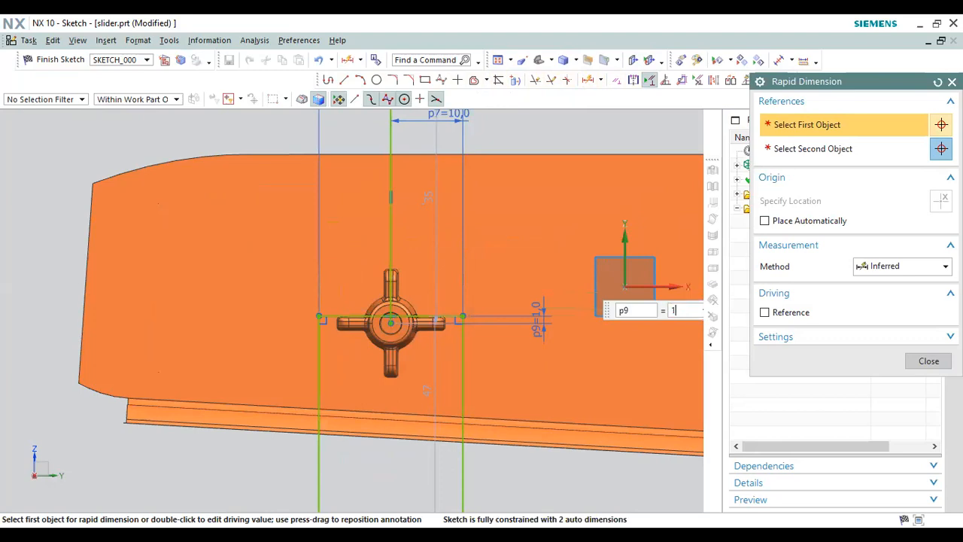
text(2)
key(Return)
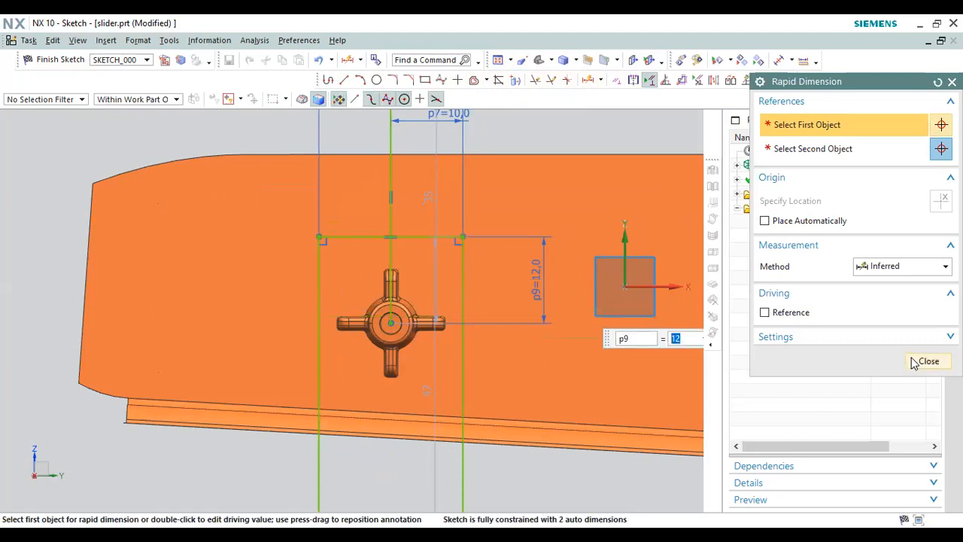
Convert the vertical centre line through the cross-shaped detail to a reference line
middle_click(459, 197)
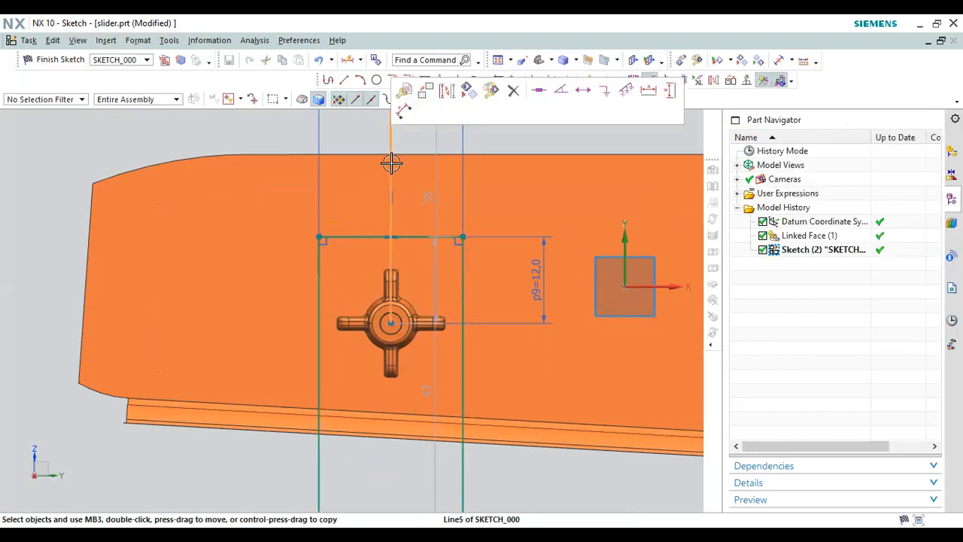
right_click(418, 305)
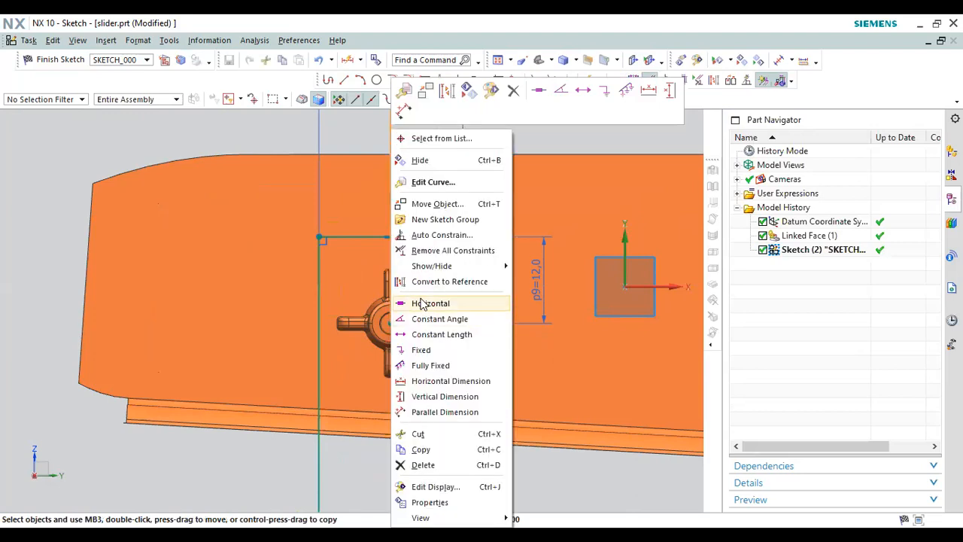
click(425, 283)
scroll(333, 269, down, 3)
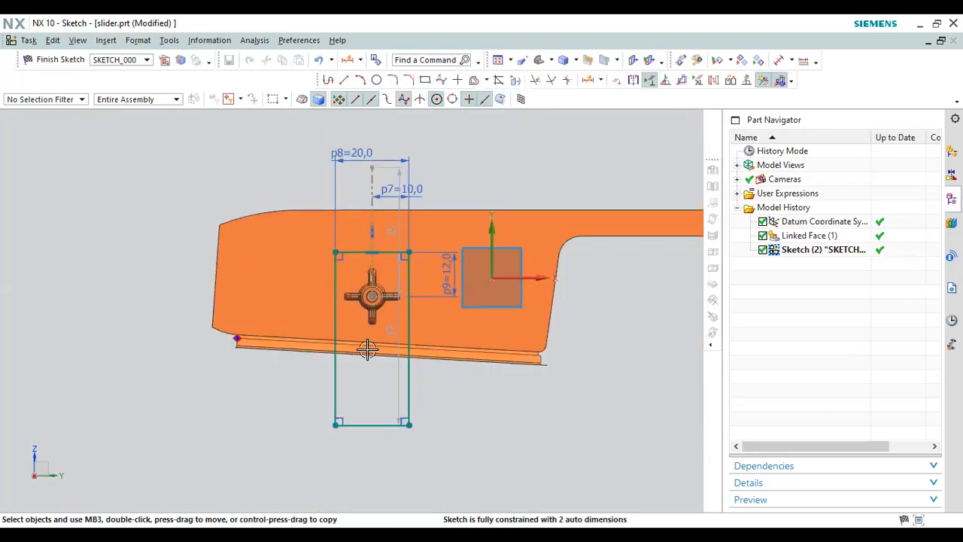
Set the rectangle's height to 45 mm and finish the sketch
drag(395, 362, 454, 362)
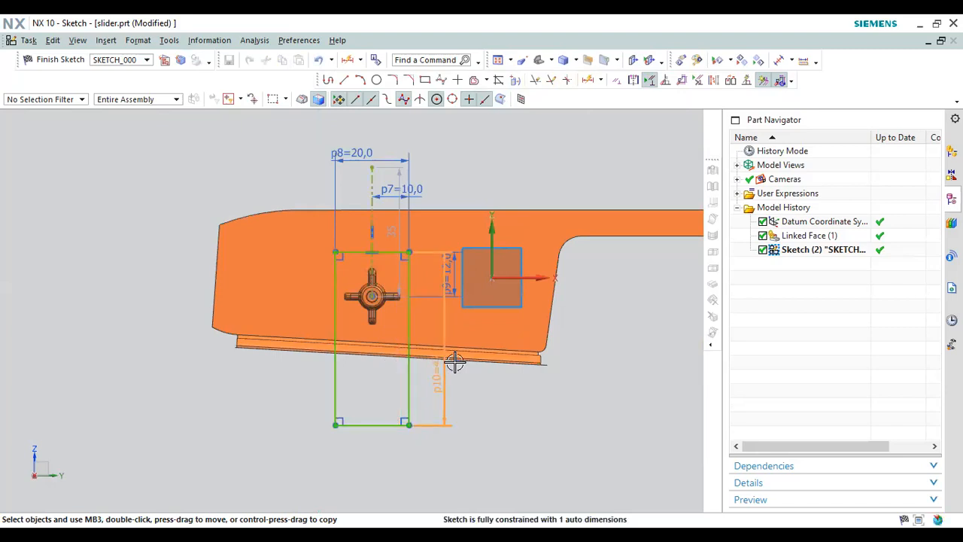
double_click(454, 363)
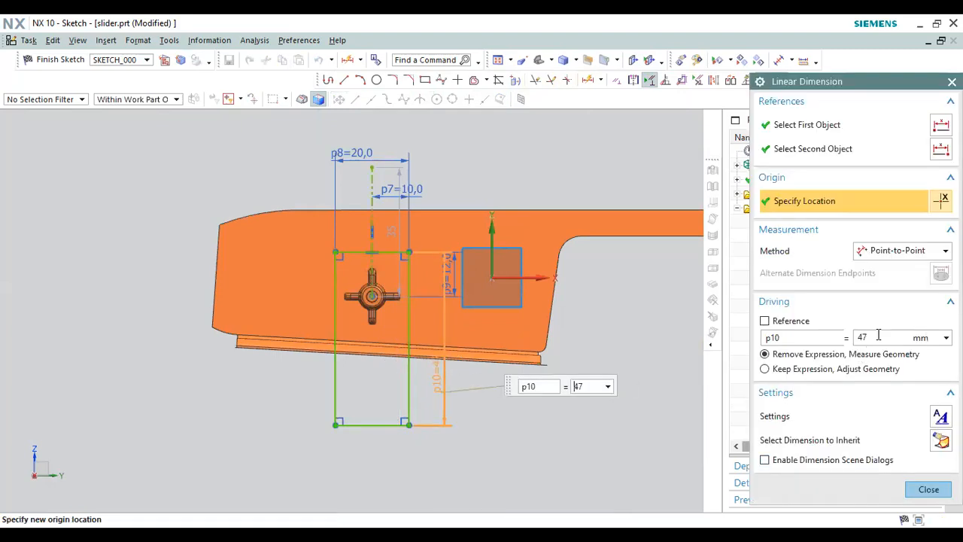
text(45)
key(Return)
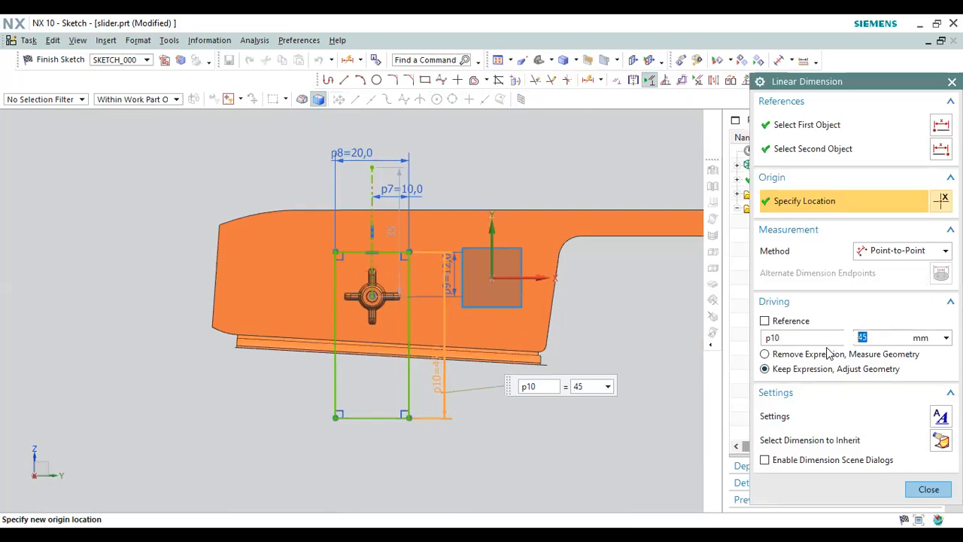
click(928, 489)
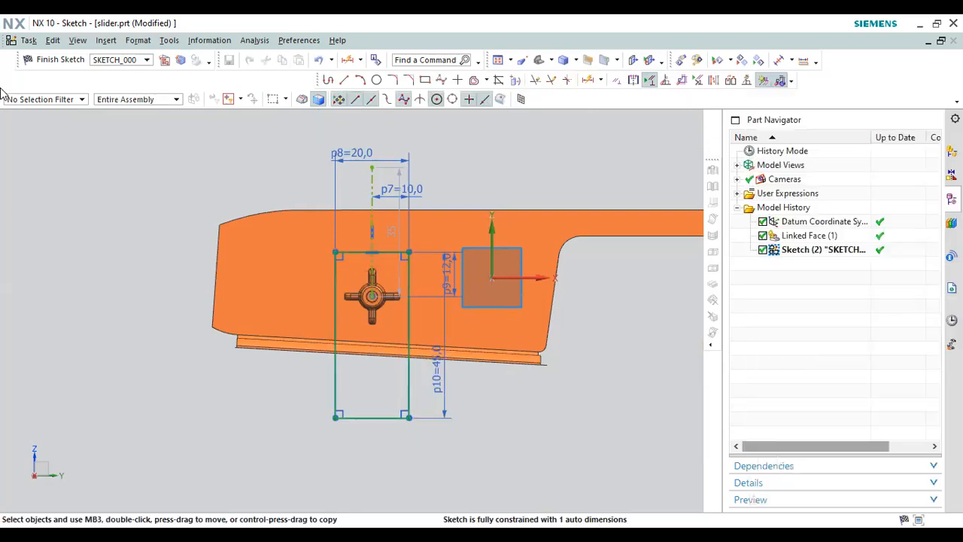
click(54, 58)
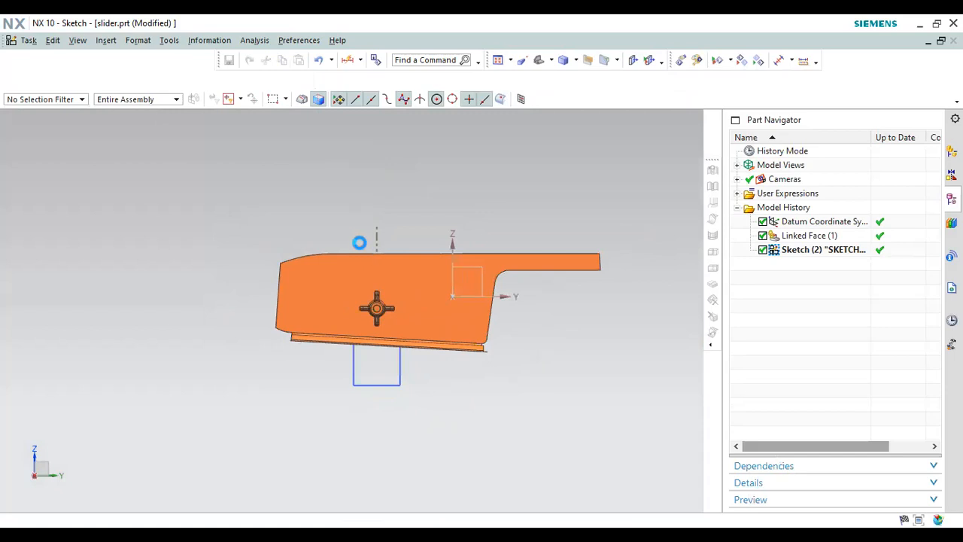
Extrude the rectangle sketch along X from 80 mm to 170 mm as a separate slider body
key(x)
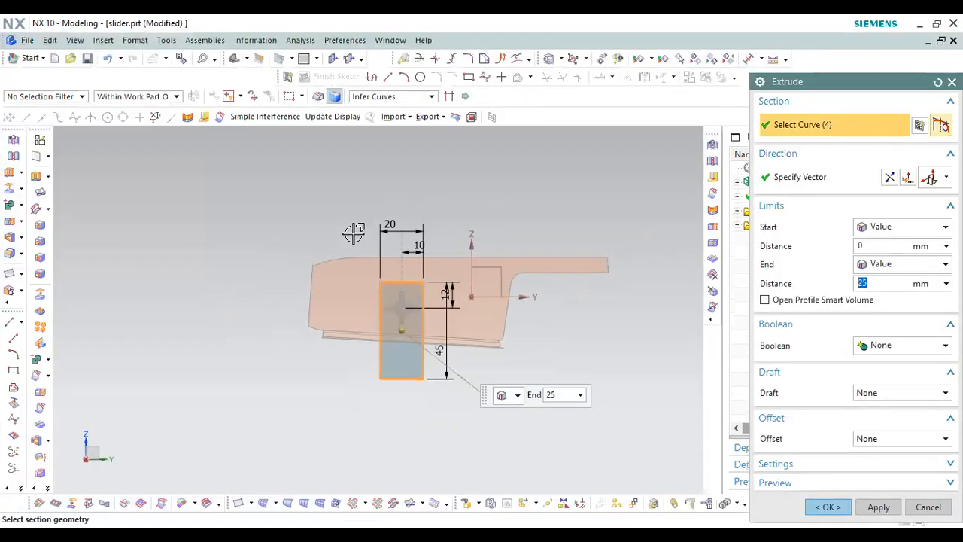
middle_drag(352, 230, 353, 292)
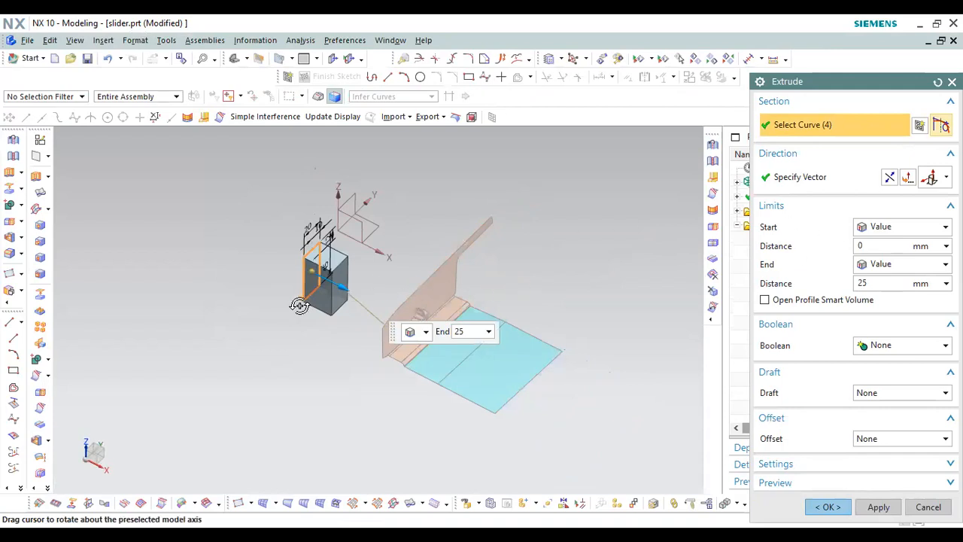
middle_click(352, 288)
drag(436, 332, 507, 374)
drag(373, 319, 409, 333)
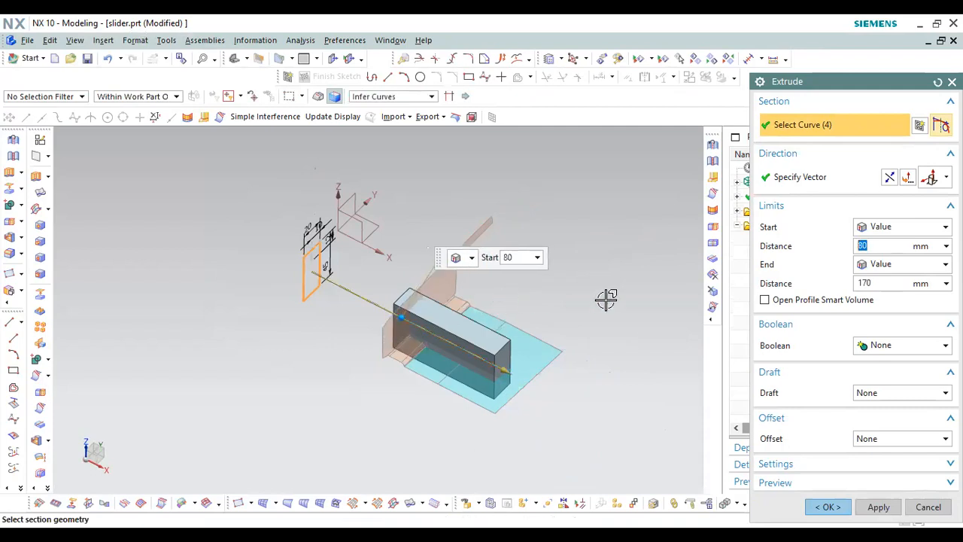
click(831, 507)
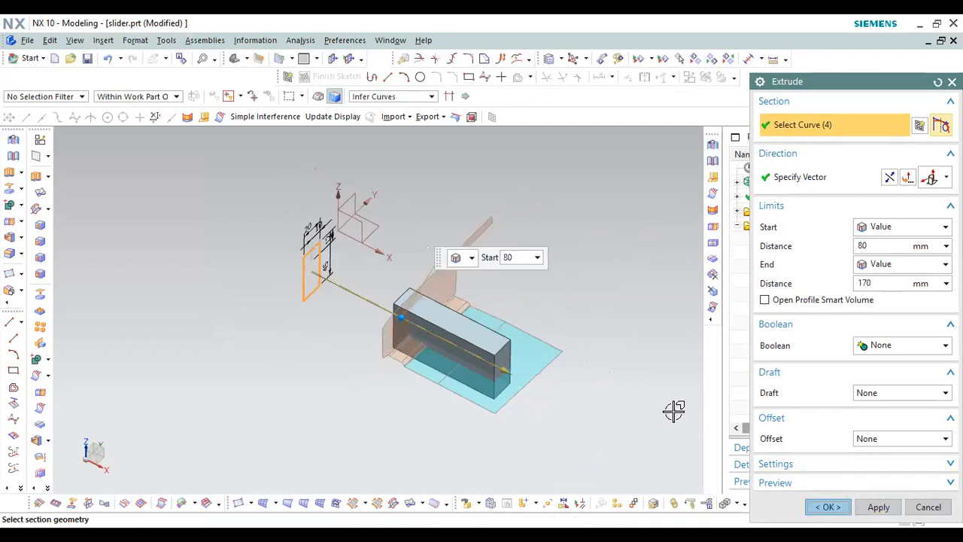
click(828, 507)
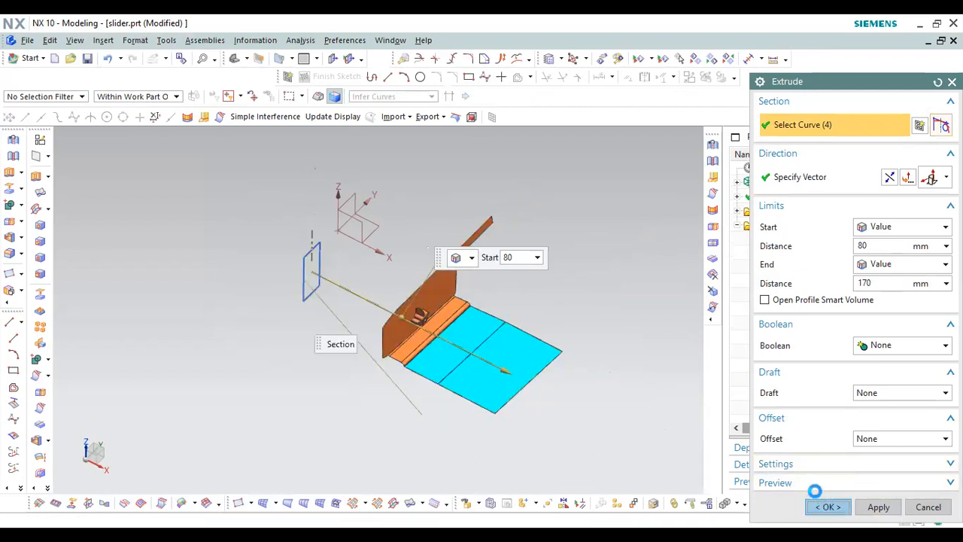
Draft the slider block's two long side faces by 7° from the stationary long edges of its top face
middle_drag(528, 290, 466, 319)
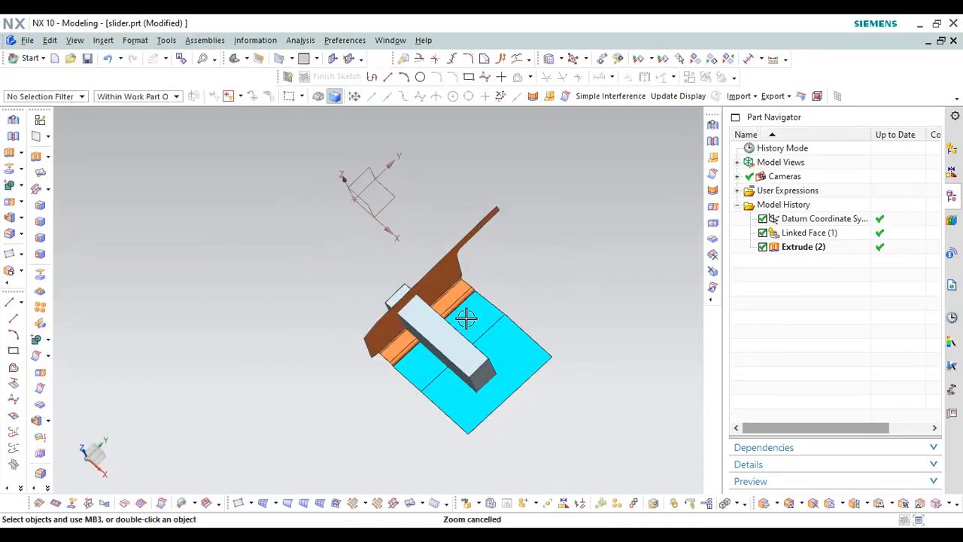
key(F8)
scroll(399, 275, up, 3)
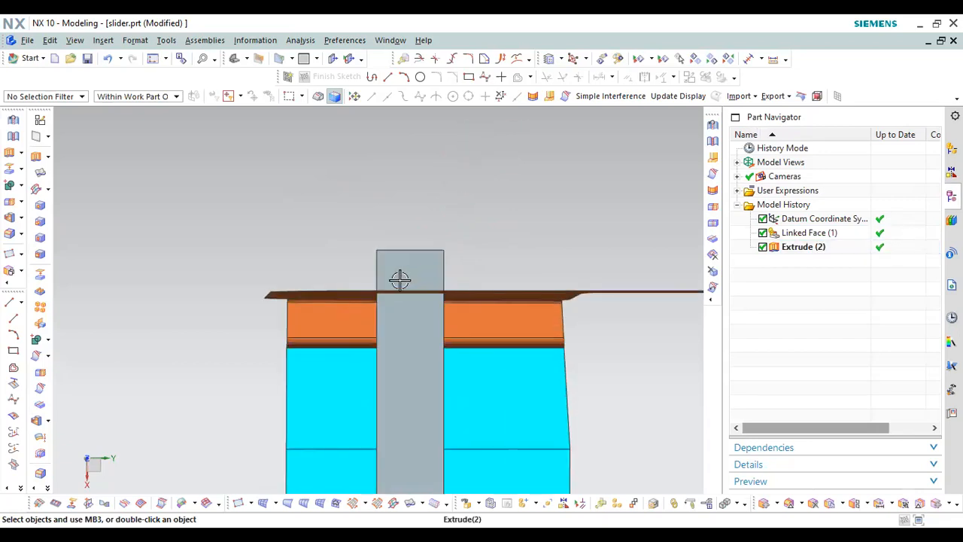
scroll(420, 229, down, 2)
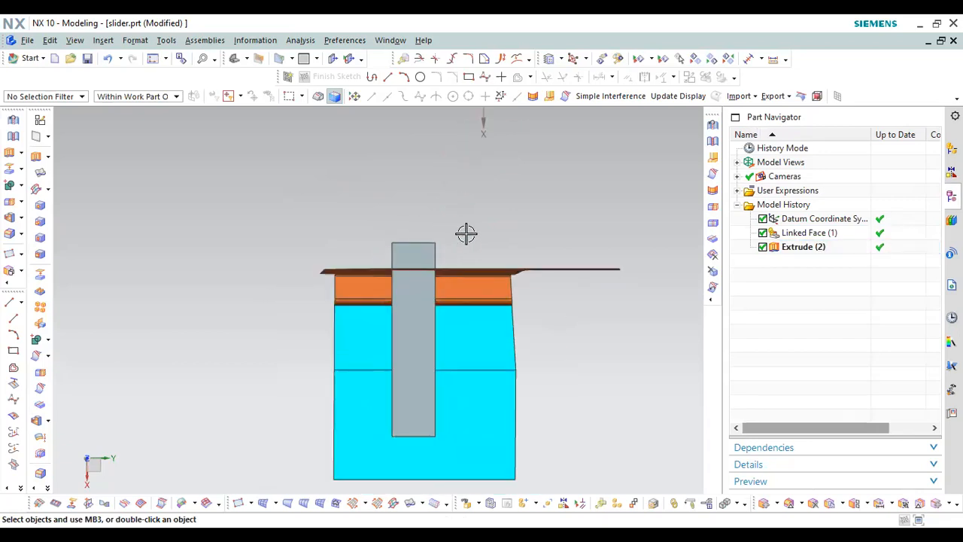
middle_drag(465, 222, 565, 252)
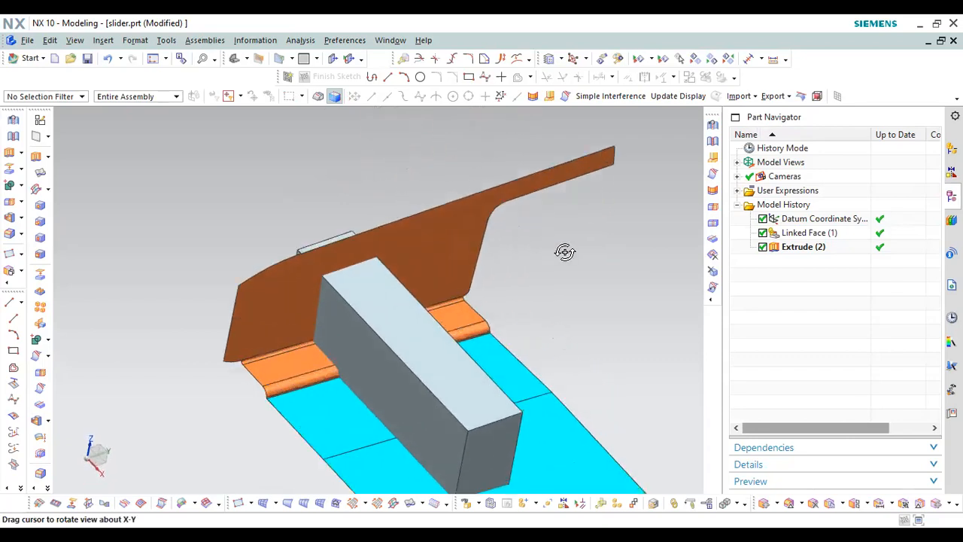
click(47, 488)
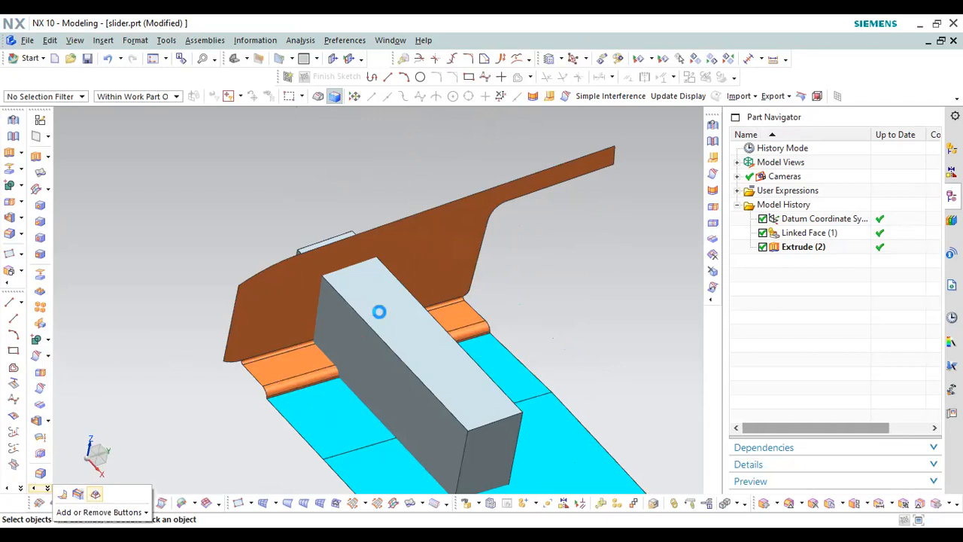
click(385, 273)
scroll(385, 273, up, 2)
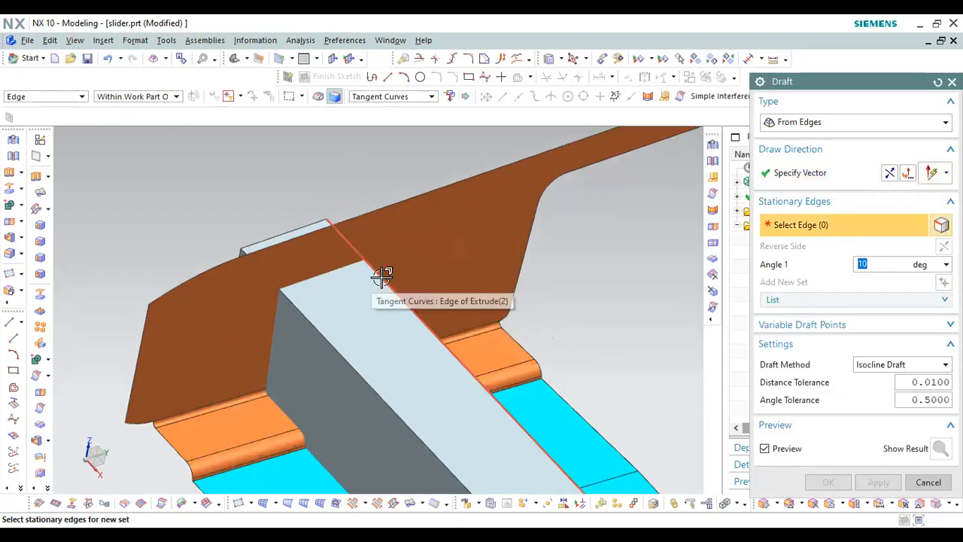
click(304, 315)
scroll(397, 226, down, 3)
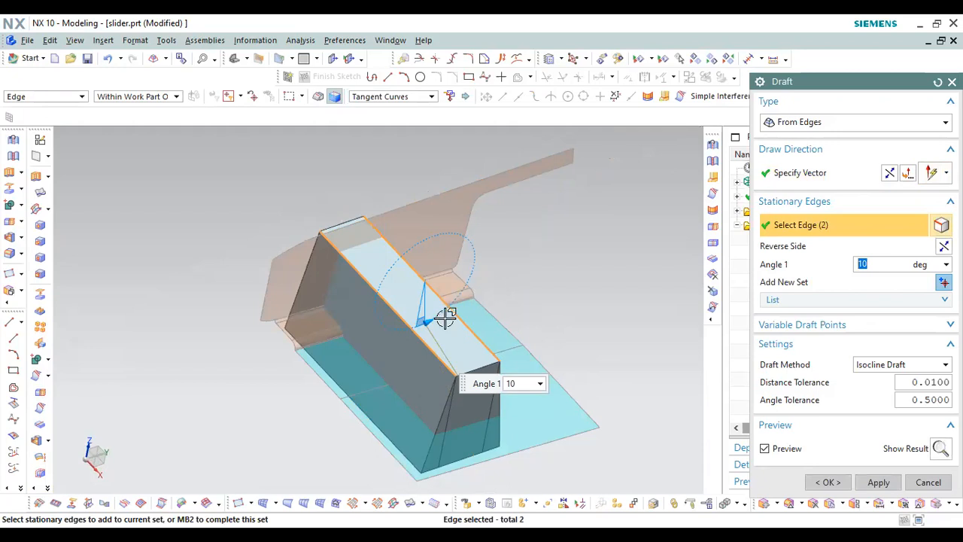
text(7)
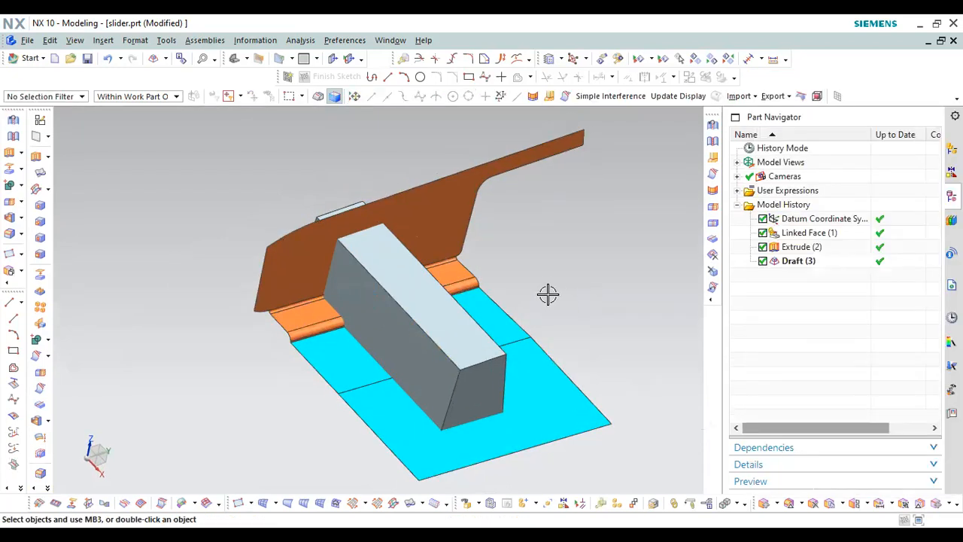
Preview sliding the drafted block in the +X direction to X 145 to examine its side clearance, and discard the move
key(ctrl+alt+r)
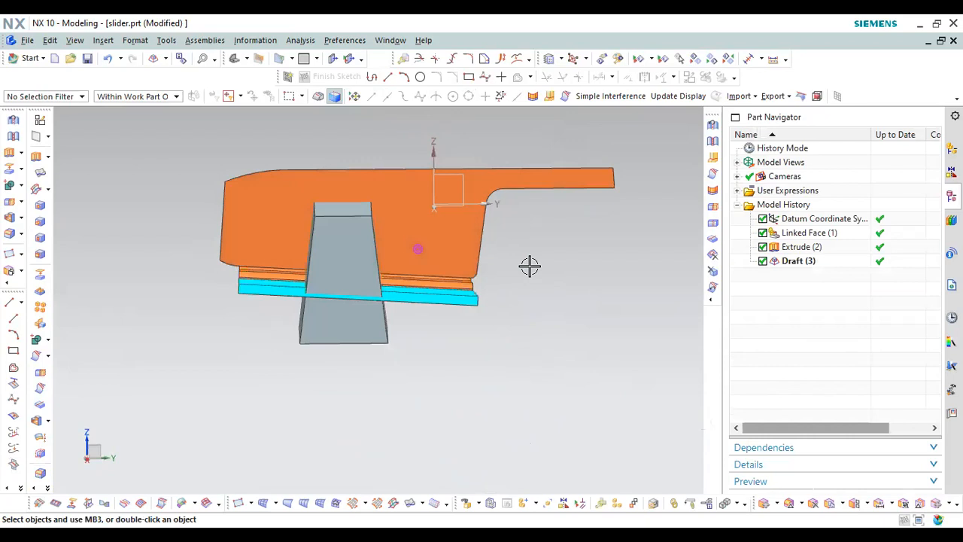
middle_drag(512, 260, 433, 260)
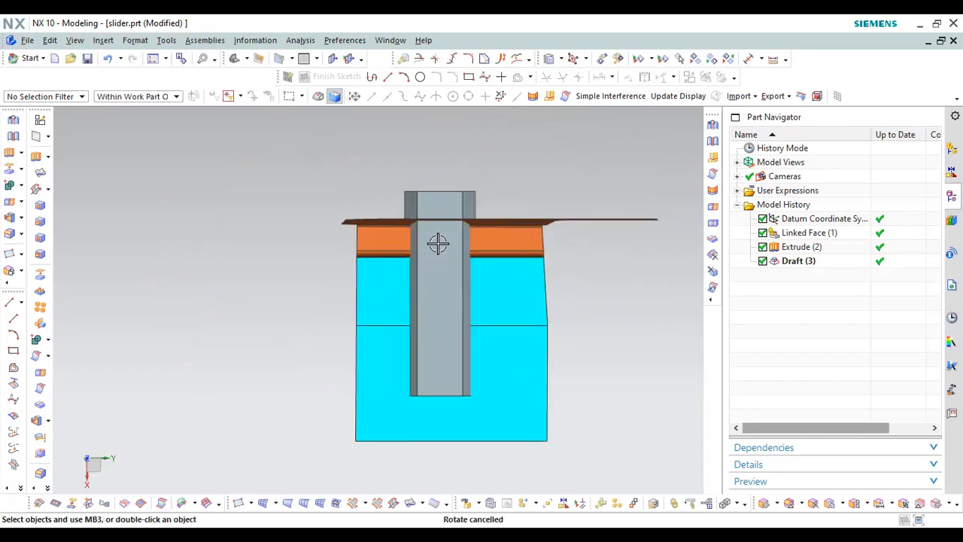
scroll(435, 258, down, 3)
double_click(445, 252)
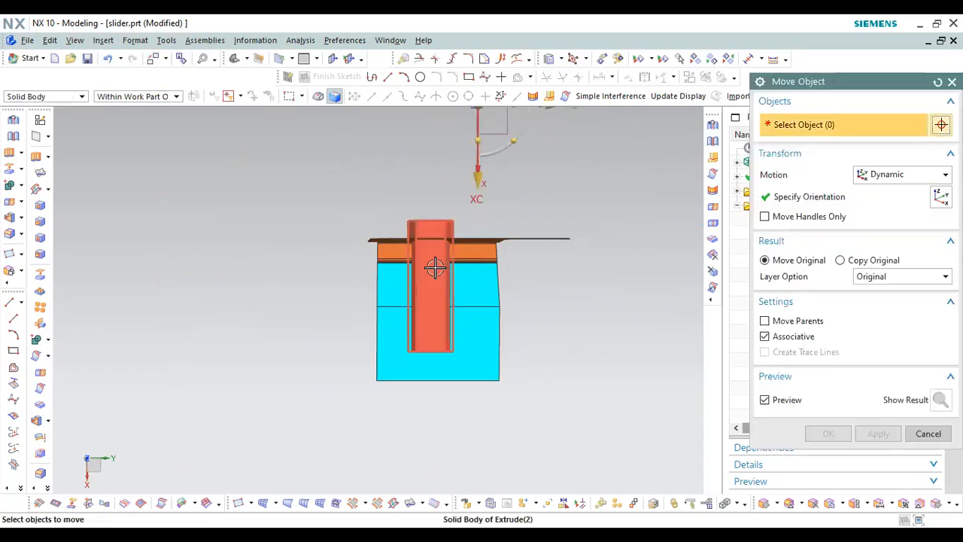
click(435, 355)
drag(430, 374, 488, 380)
scroll(435, 302, up, 3)
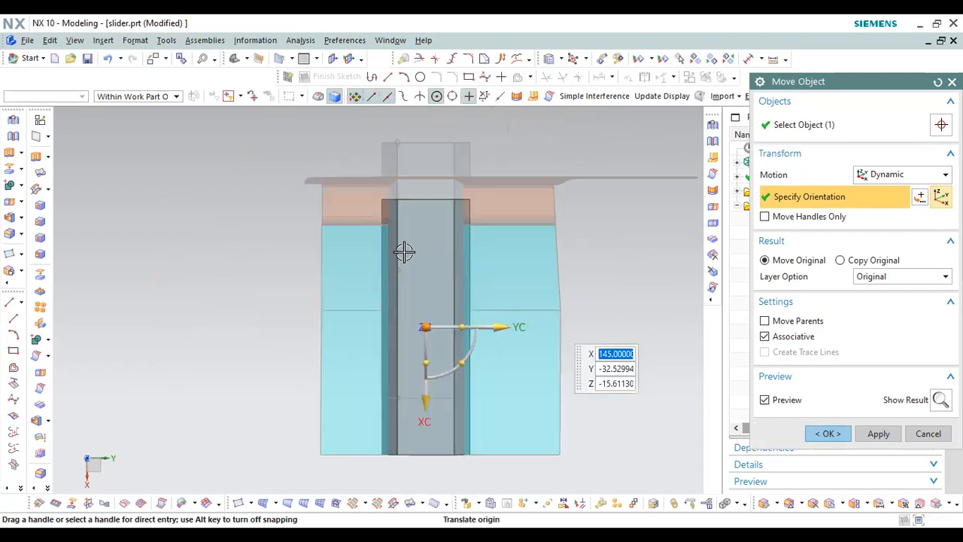
middle_click(427, 204)
scroll(475, 273, down, 2)
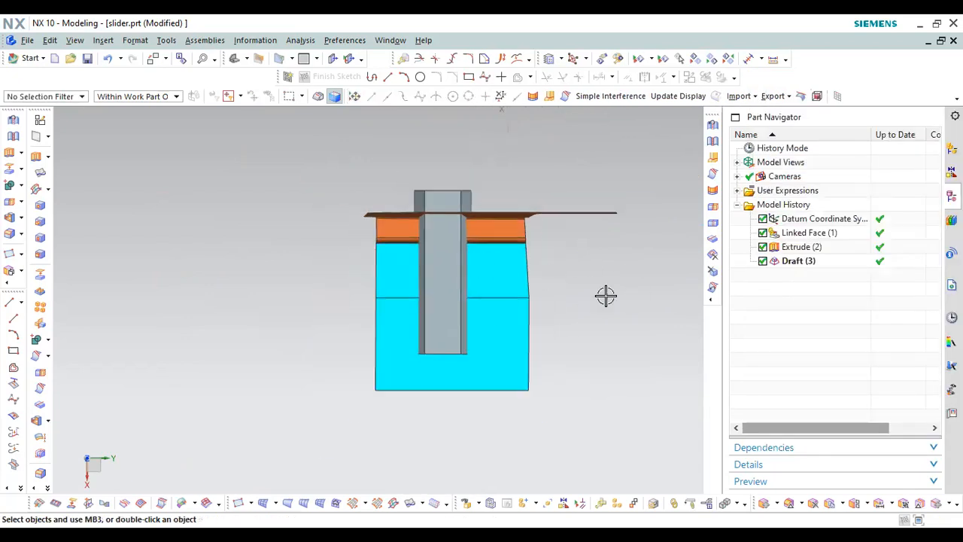
Draft the slider block's two long sides by 1° from the stationary side edges of its -X end face
click(46, 489)
click(94, 494)
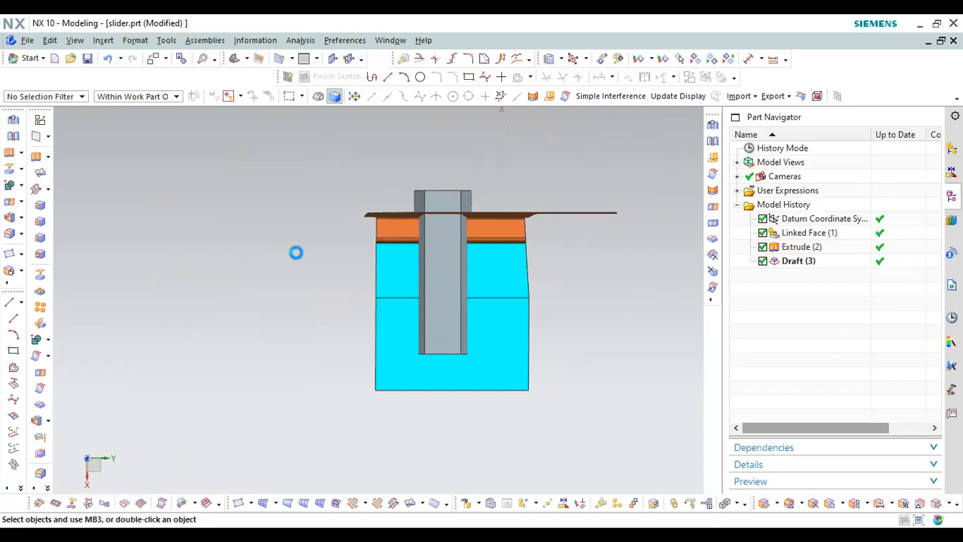
click(403, 234)
scroll(399, 233, up, 3)
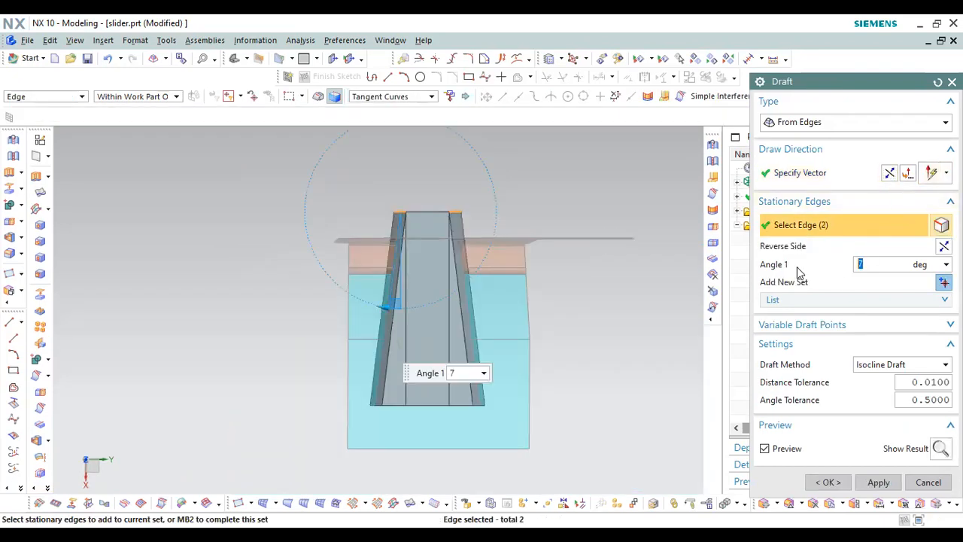
text(1)
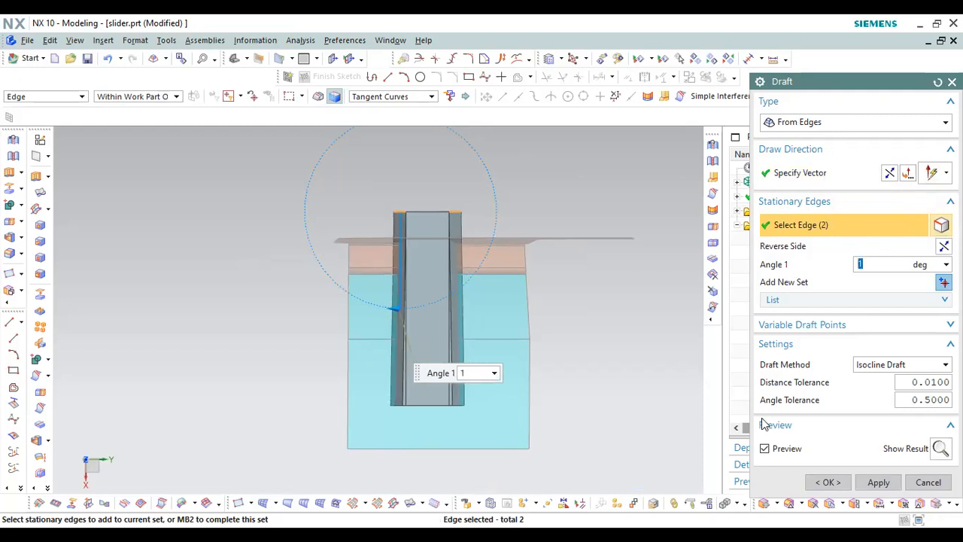
click(826, 483)
Preview moving the block in +X to X 133, examine the clearance at its corner edges, and discard the move
scroll(433, 197, up, 3)
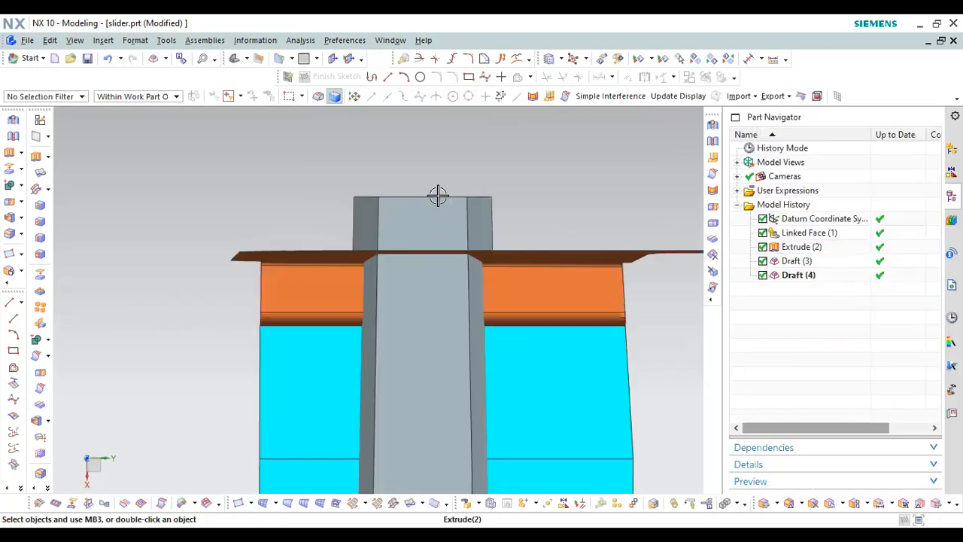
scroll(289, 192, down, 2)
scroll(395, 190, down, 2)
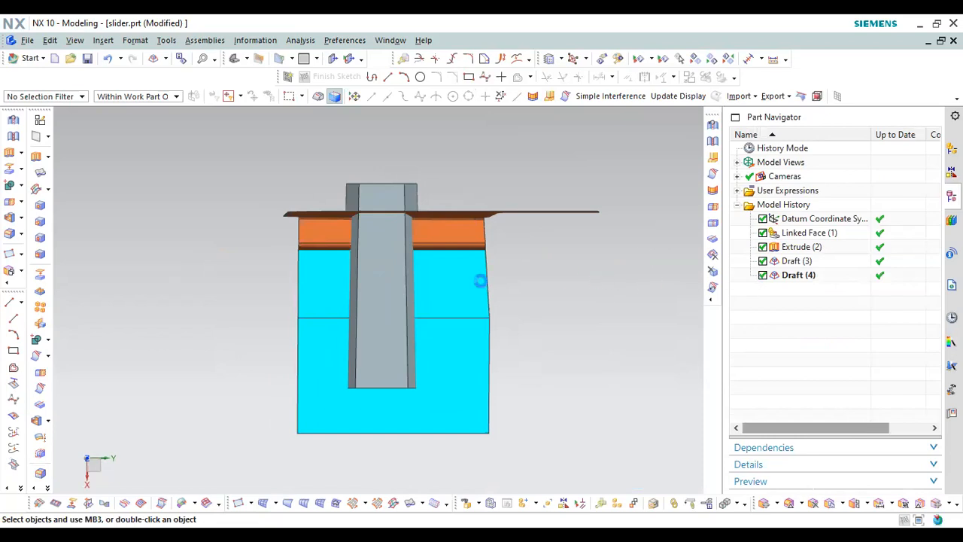
key(ctrl+t)
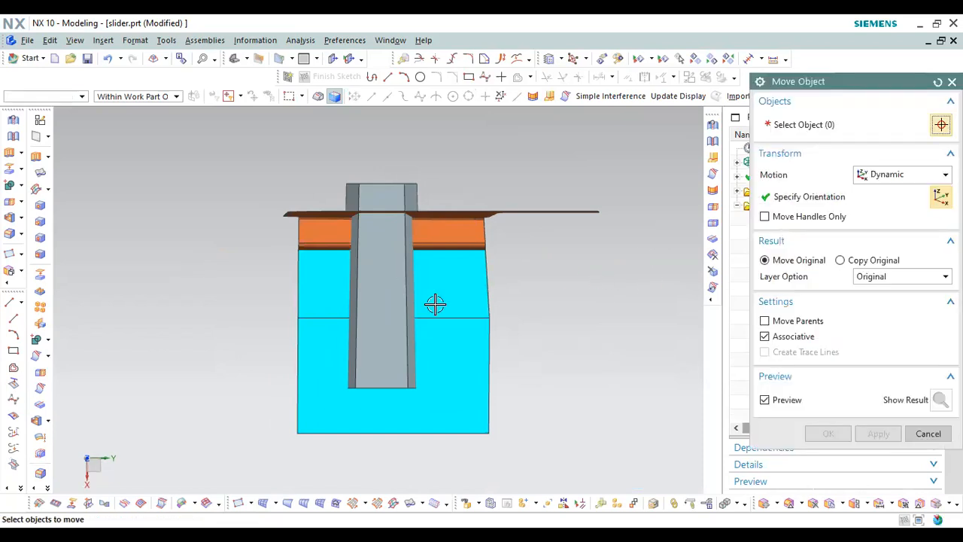
click(387, 346)
mouse_move(394, 378)
mouse_down()
mouse_move(387, 398)
mouse_move(393, 361)
mouse_move(389, 372)
mouse_up()
scroll(424, 200, up, 10)
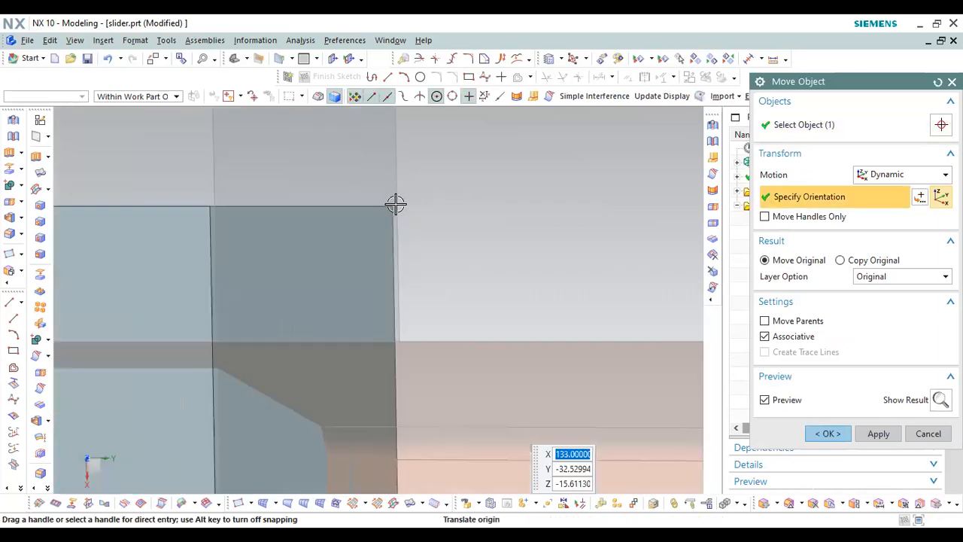
scroll(408, 217, up, 3)
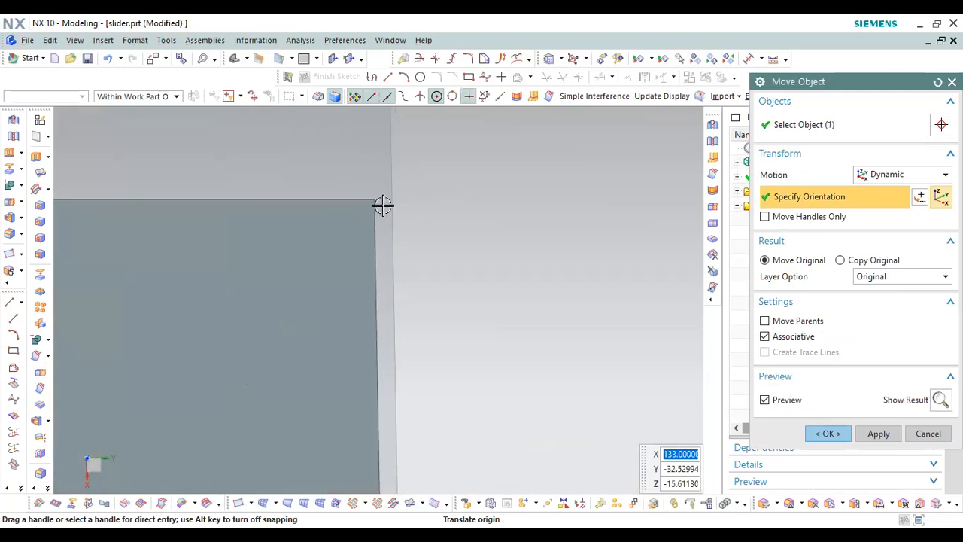
scroll(397, 206, up, 4)
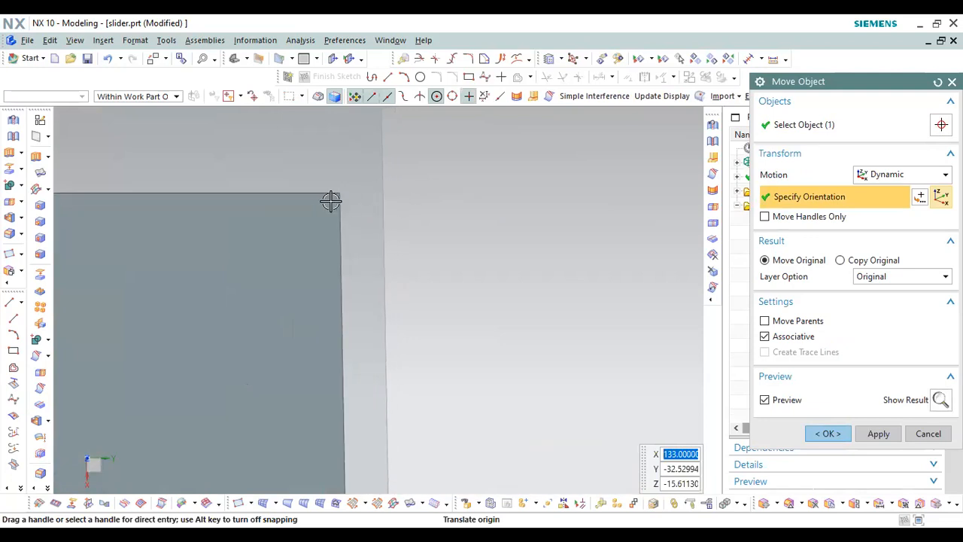
scroll(432, 207, down, 10)
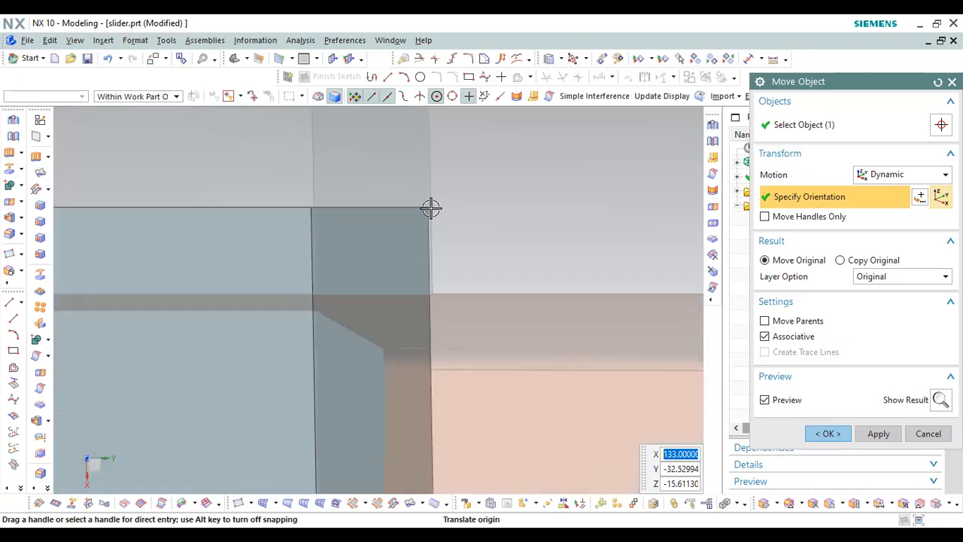
scroll(431, 260, up, 5)
scroll(338, 221, down, 4)
scroll(344, 210, up, 7)
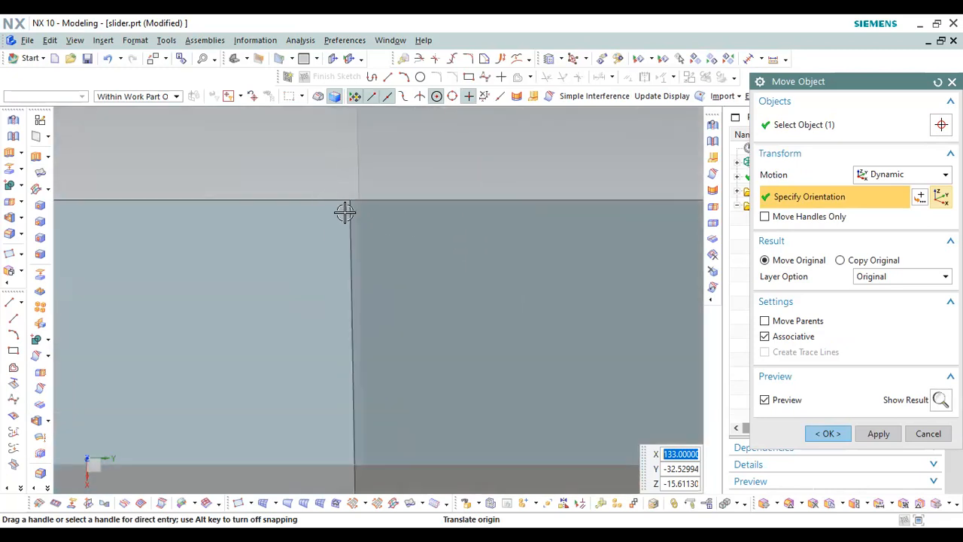
scroll(375, 213, down, 8)
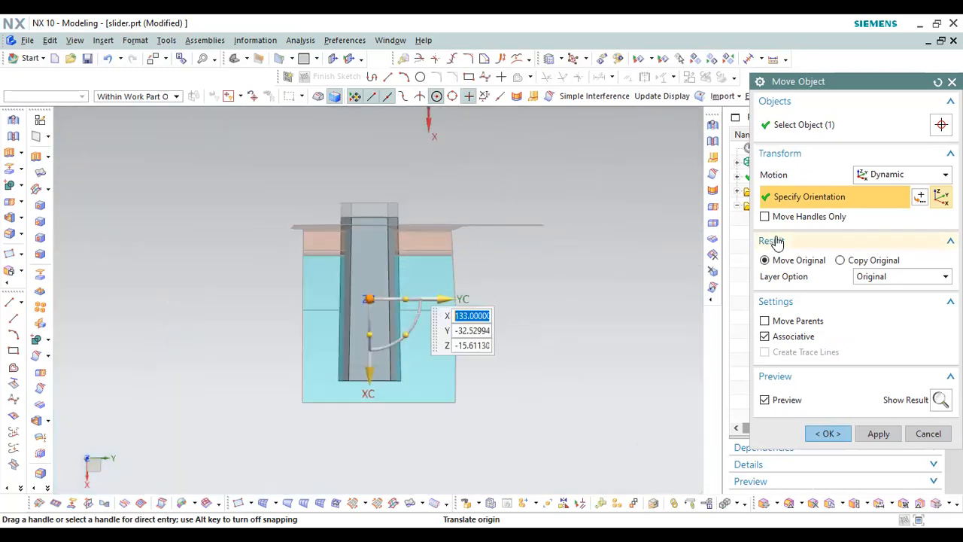
middle_click(527, 218)
Replace the slider block's bottom face with the flat linked cavity face beside the step, at 0 mm offset
middle_drag(509, 261, 564, 215)
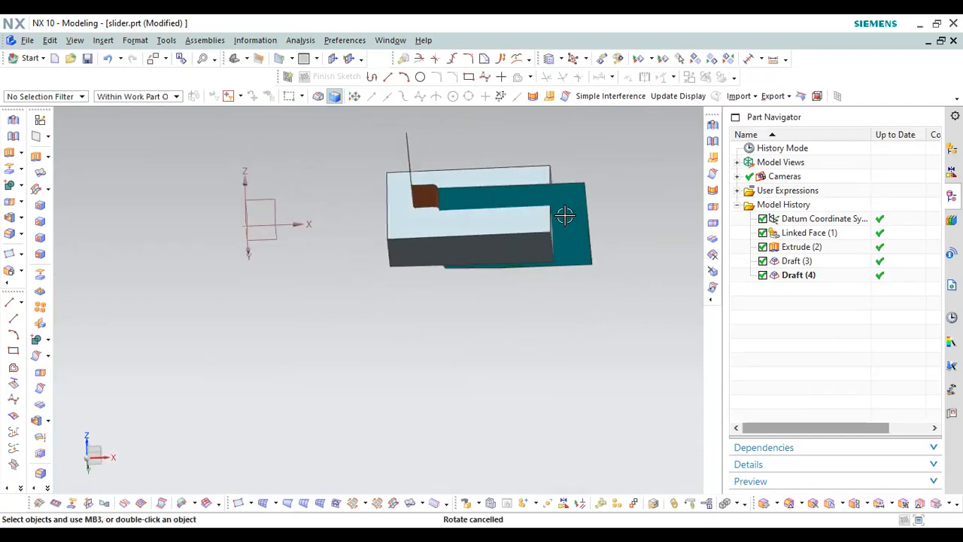
right_click(317, 239)
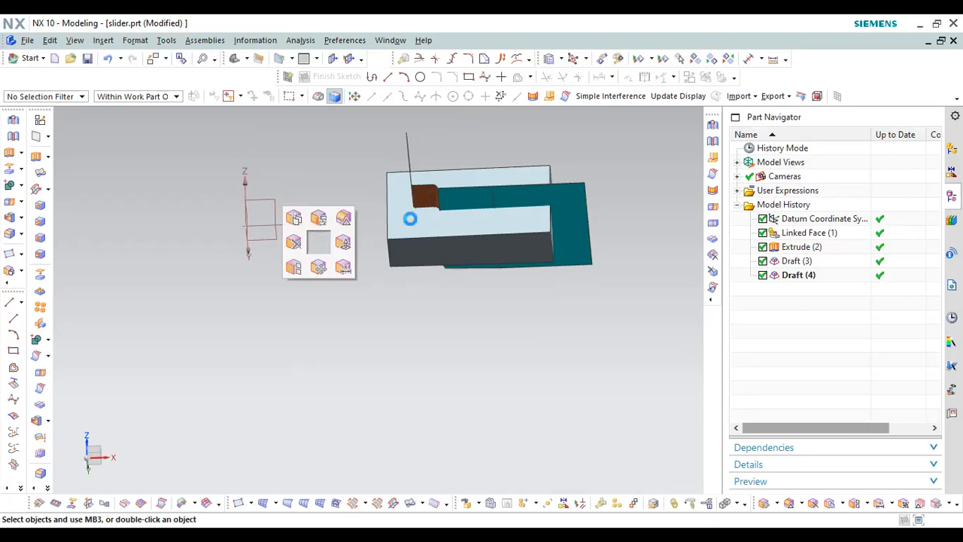
scroll(442, 224, up, 3)
click(539, 179)
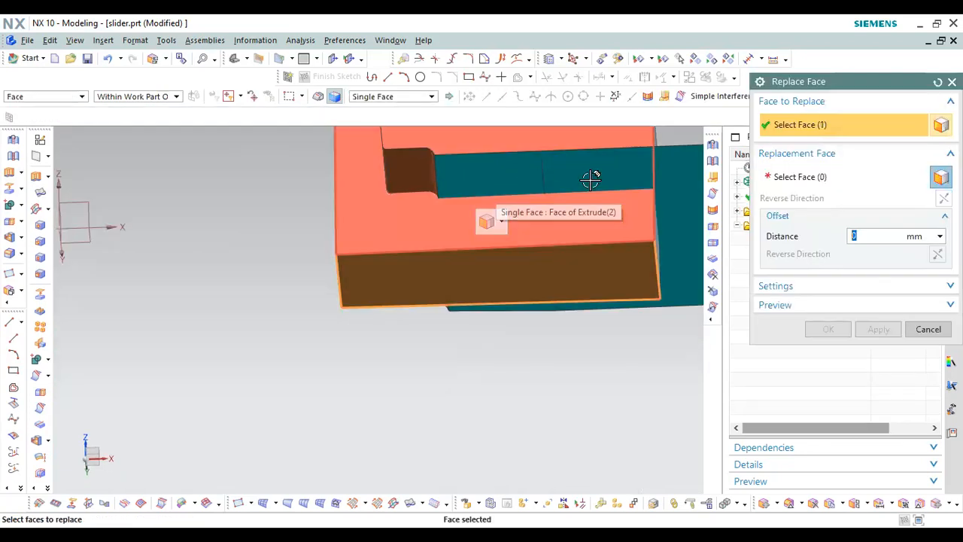
middle_click(550, 178)
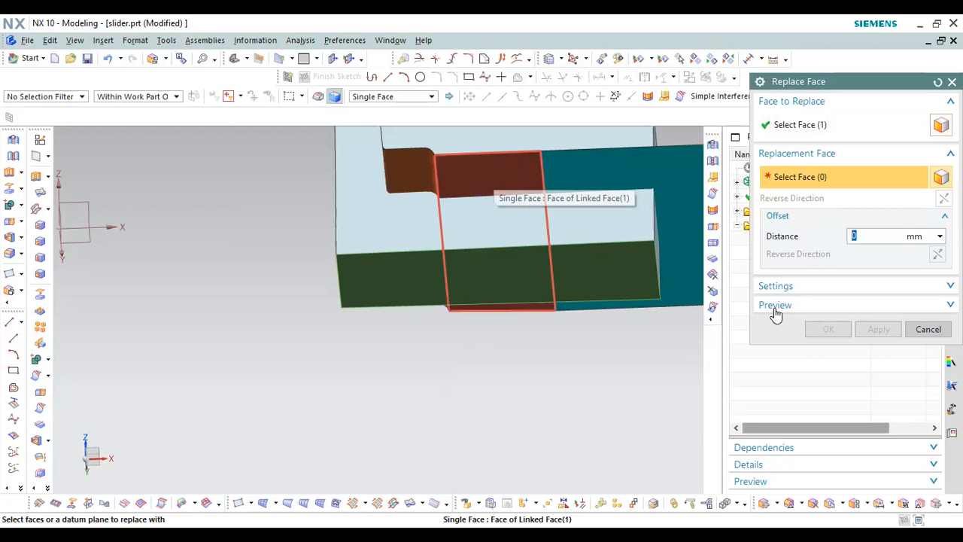
click(827, 329)
scroll(391, 309, down, 3)
scroll(339, 308, up, 1)
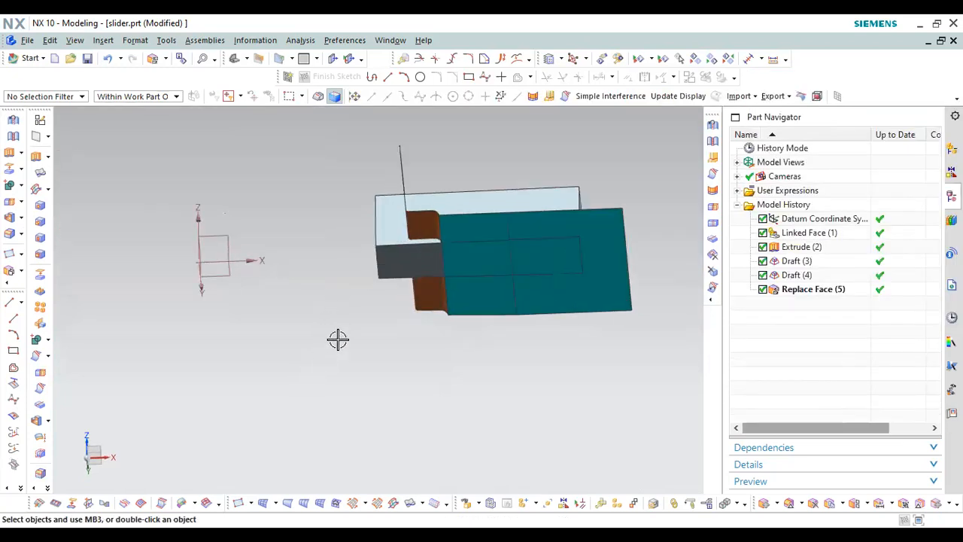
Trim the slider block's solid body with the linked cavity face body, removing the portion beyond the upright cavity wall
middle_drag(345, 293, 458, 336)
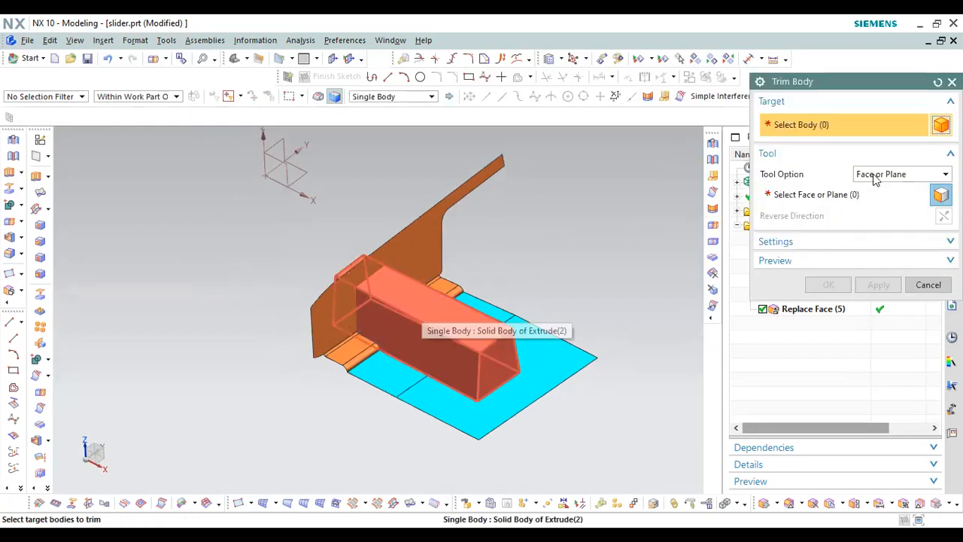
click(453, 267)
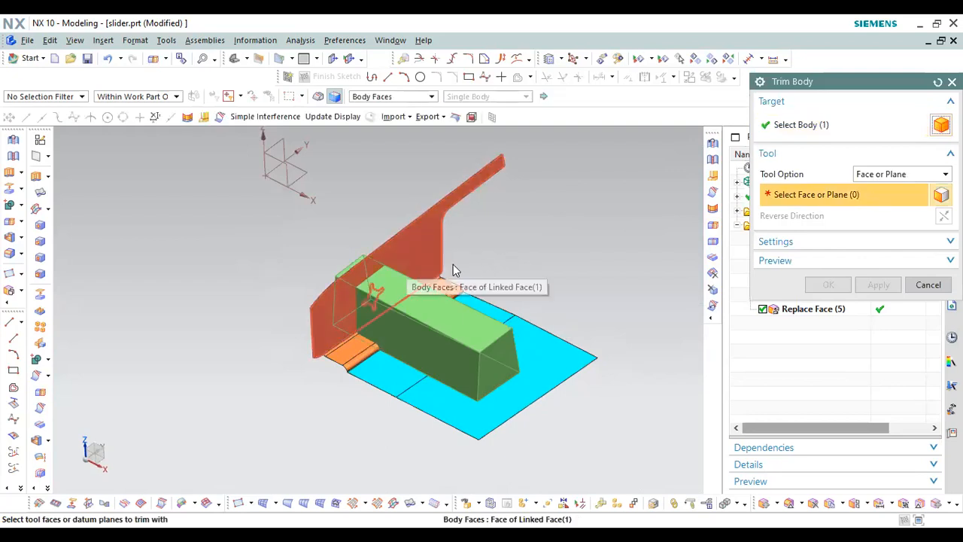
click(546, 280)
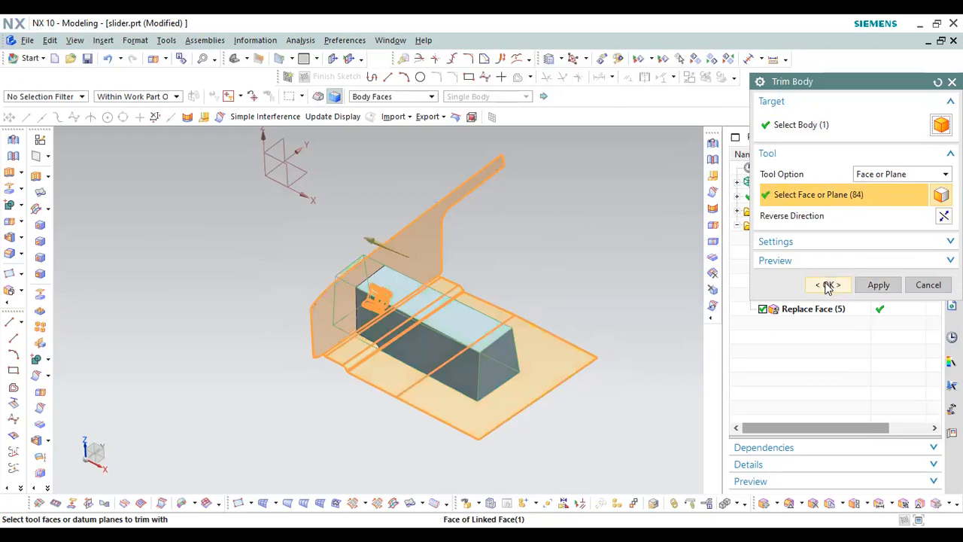
click(828, 284)
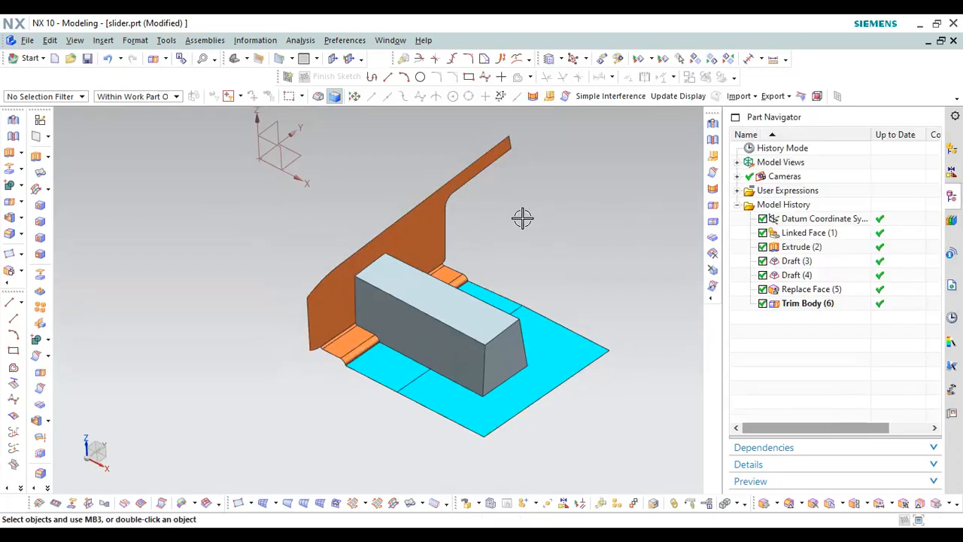
Delete the linked cavity face body, keeping only the trimmed slider block
mouse_move(524, 217)
middle_down()
mouse_move(511, 223)
mouse_move(529, 203)
mouse_move(609, 189)
mouse_move(615, 146)
mouse_move(589, 193)
mouse_move(461, 209)
mouse_move(504, 200)
mouse_move(501, 218)
mouse_move(519, 218)
middle_up()
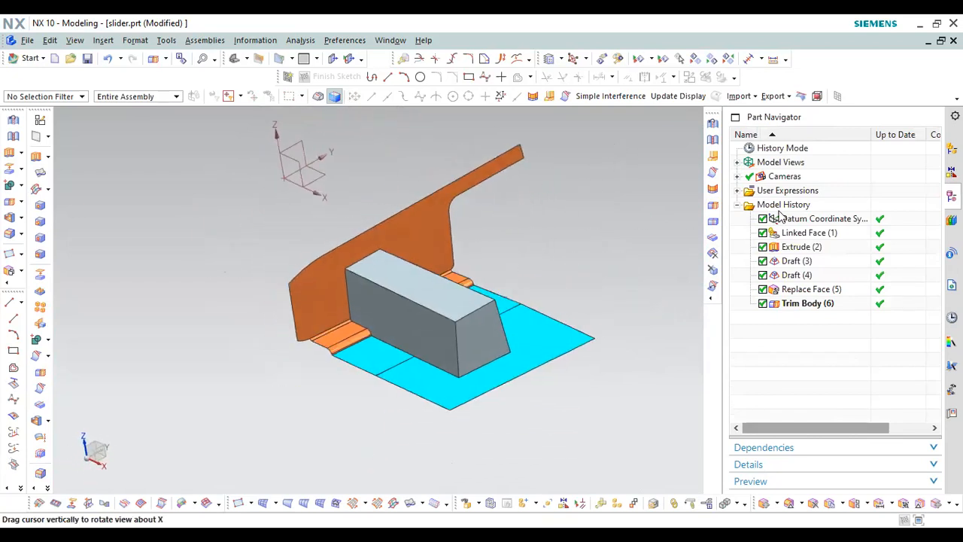
click(712, 269)
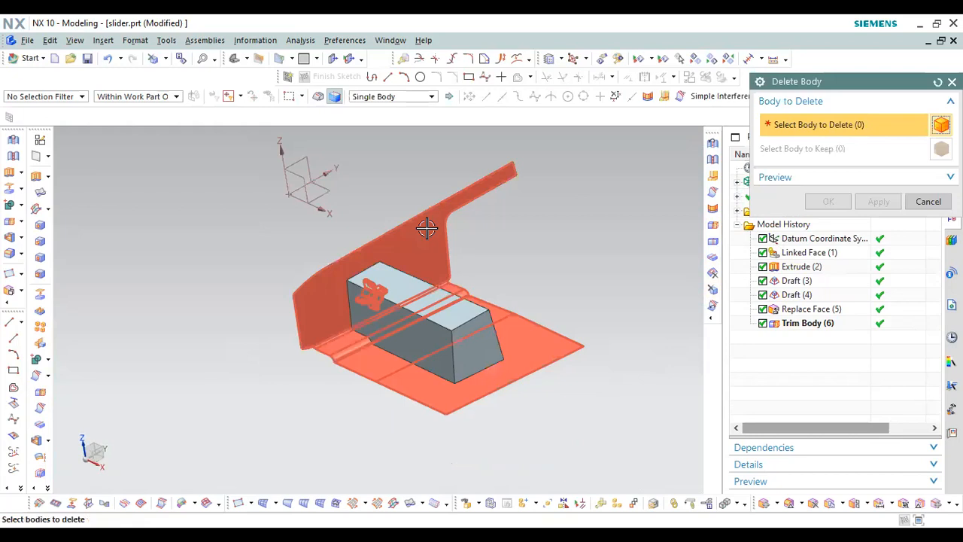
click(826, 201)
Examine the cross-shaped recess trimmed into the slider's molding end face, then the block's overall shape
middle_drag(481, 271, 441, 264)
scroll(372, 267, up, 4)
scroll(447, 267, up, 5)
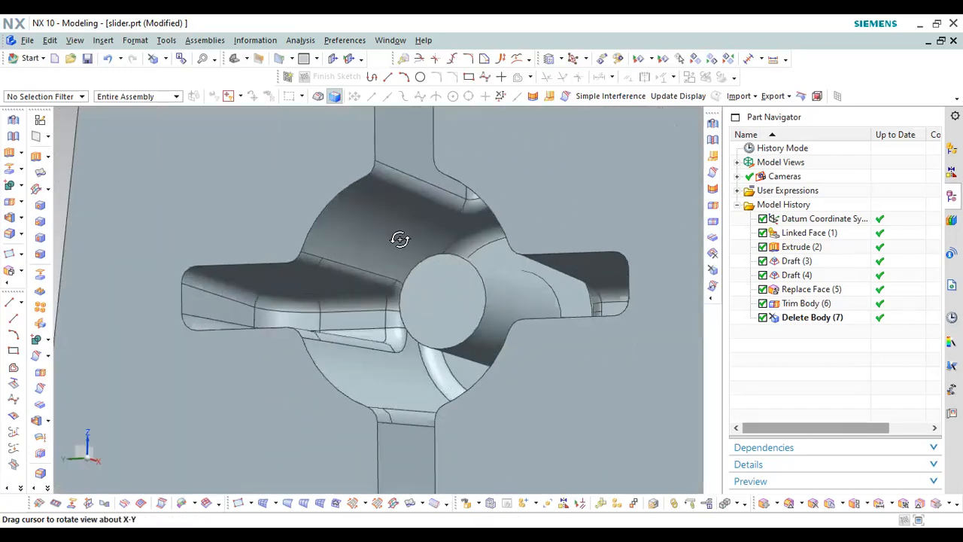
scroll(400, 239, down, 4)
middle_drag(398, 221, 301, 242)
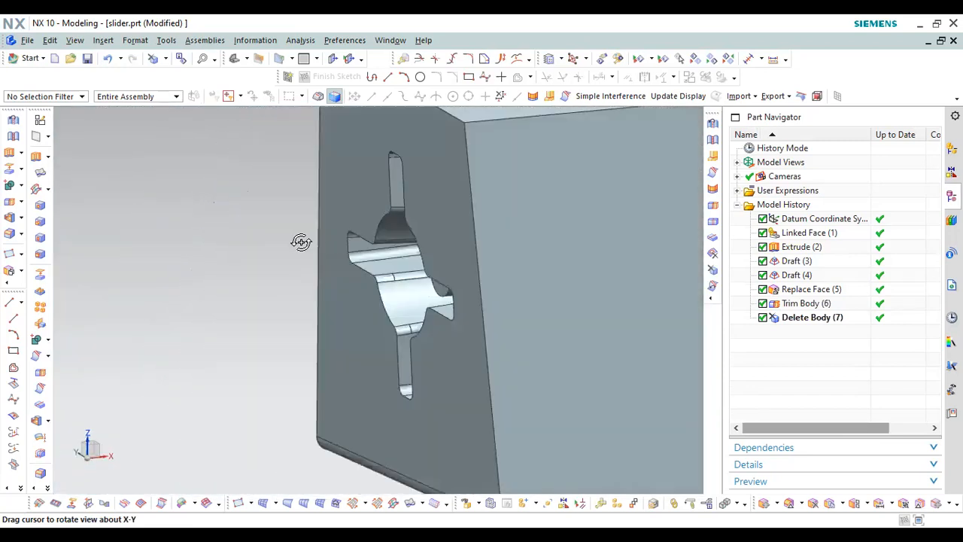
scroll(301, 242, down, 7)
middle_drag(399, 275, 365, 276)
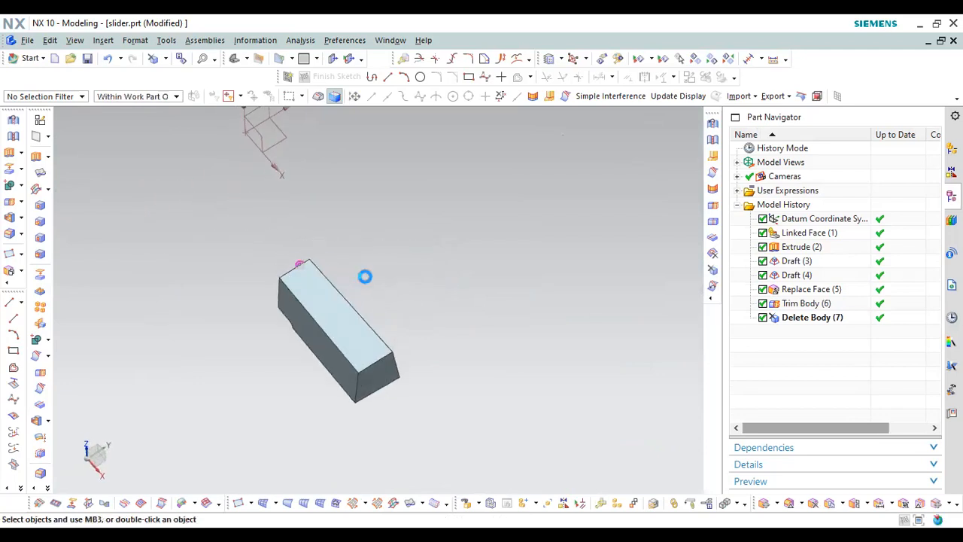
key(F8)
Display the parent assembly TOP ASSM and hide the BackCover_554_Rev_04_x_t component
click(952, 149)
right_click(779, 169)
mouse_move(828, 175)
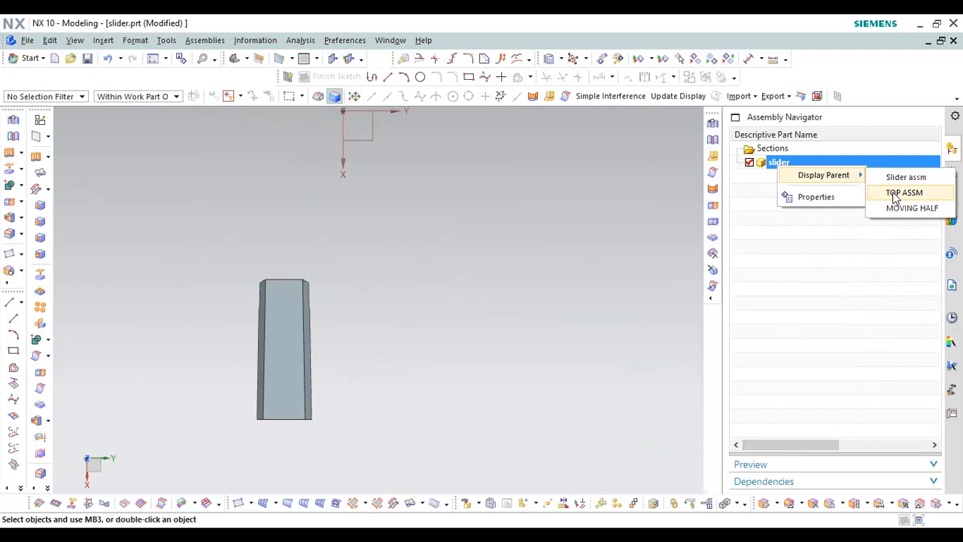
click(895, 194)
click(763, 176)
click(784, 181)
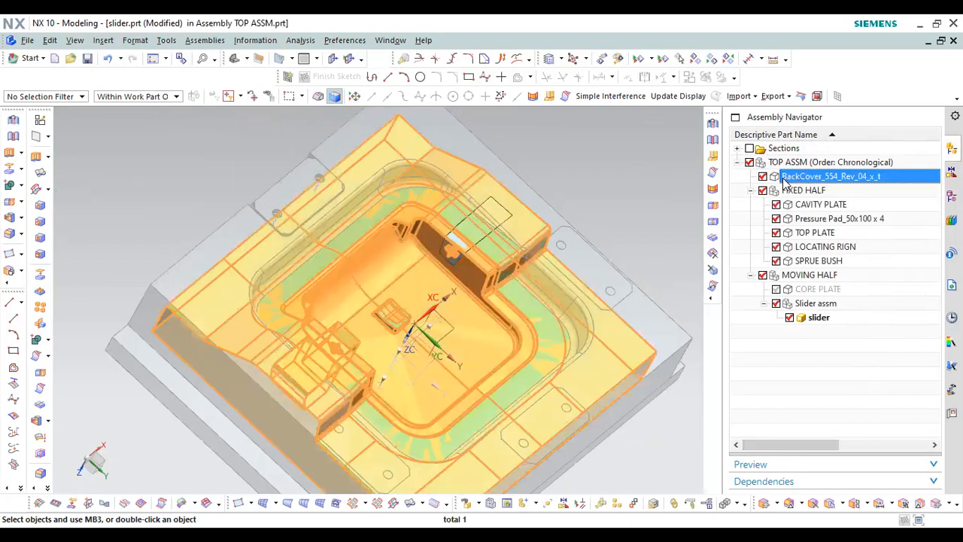
right_click(800, 177)
mouse_move(860, 253)
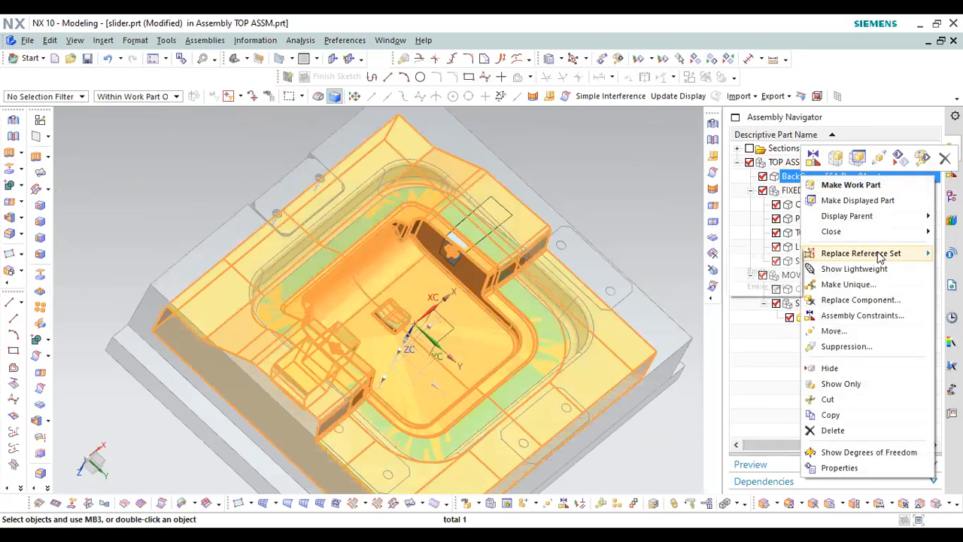
key(F8)
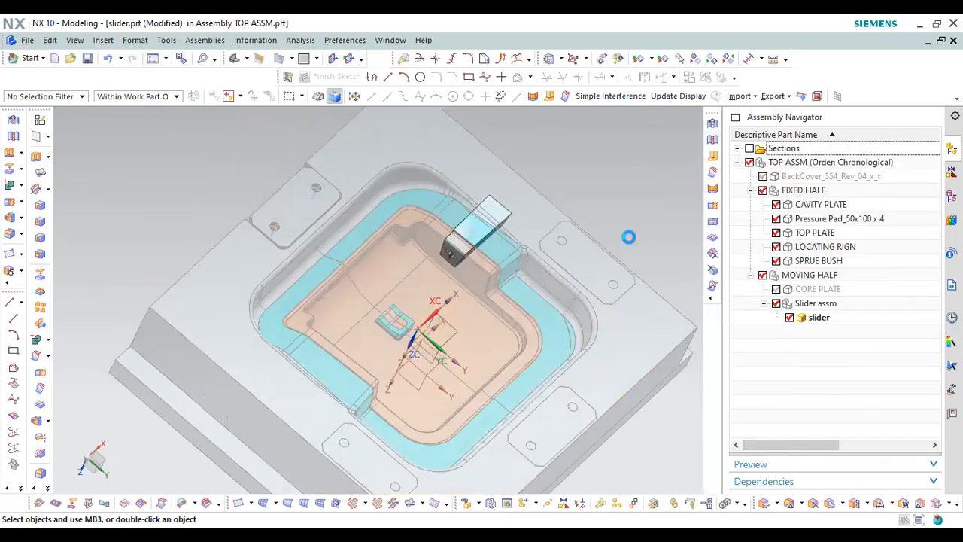
Inspect the slider's placement against the cavity plate and hide the FIXED HALF assembly to isolate the slider
scroll(486, 250, up, 8)
scroll(286, 333, down, 6)
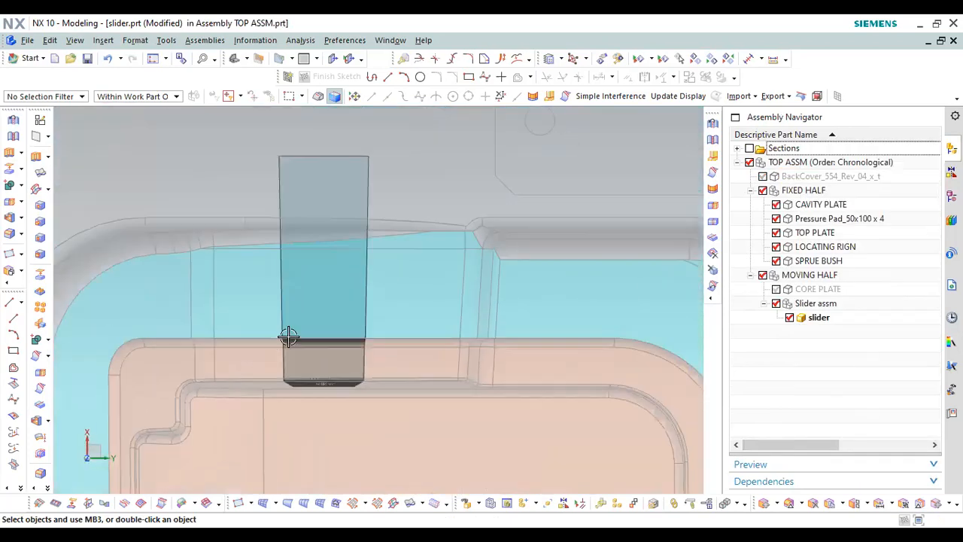
drag(271, 237, 365, 315)
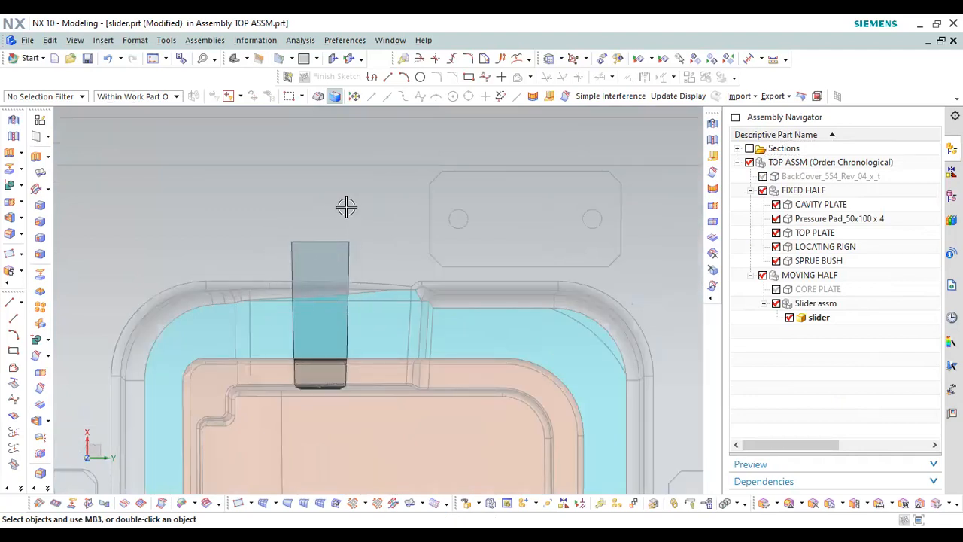
scroll(346, 207, down, 3)
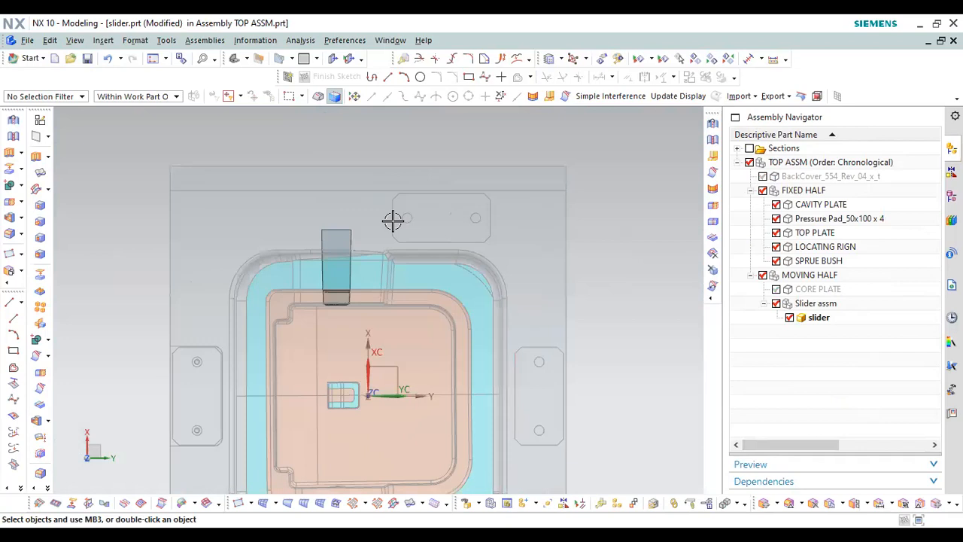
middle_drag(404, 205, 340, 346)
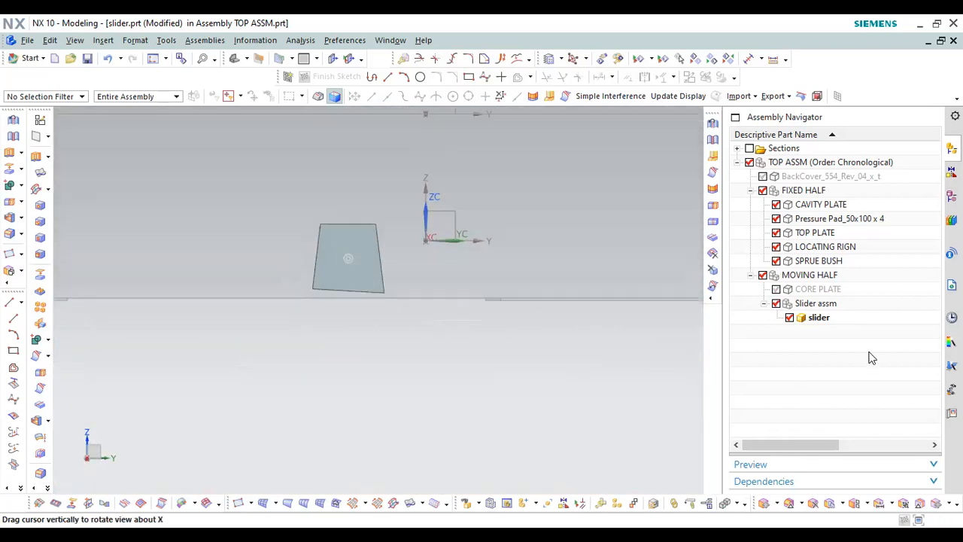
click(763, 191)
middle_drag(417, 316, 417, 384)
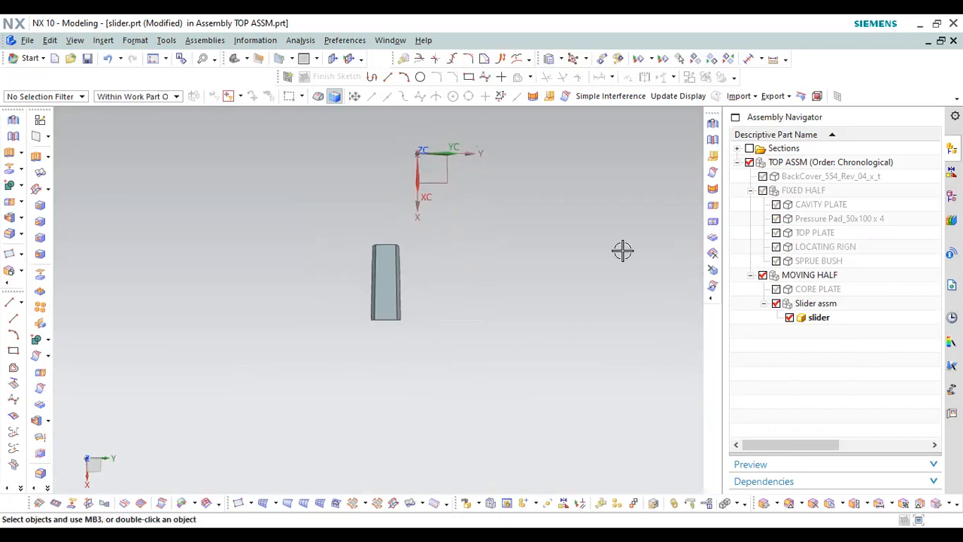
middle_drag(476, 277, 422, 304)
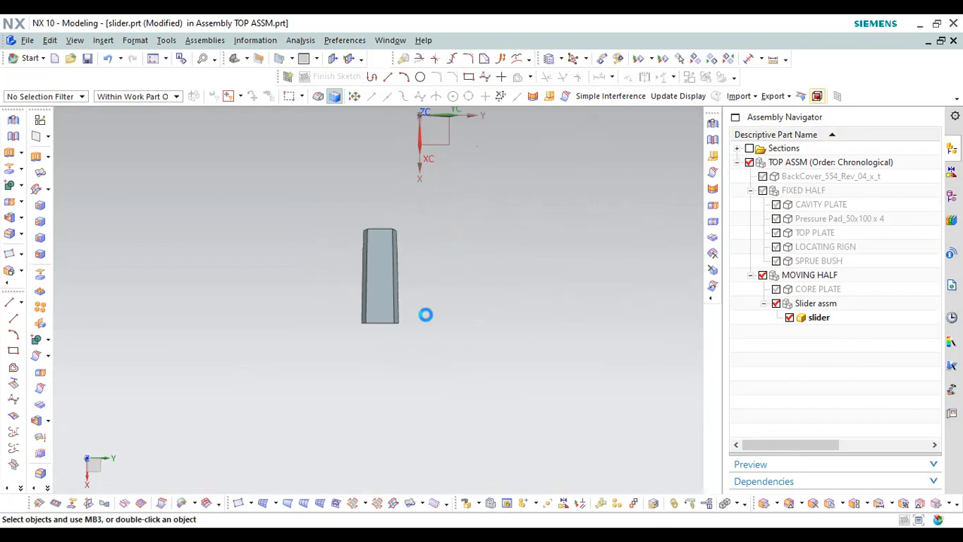
key(Escape)
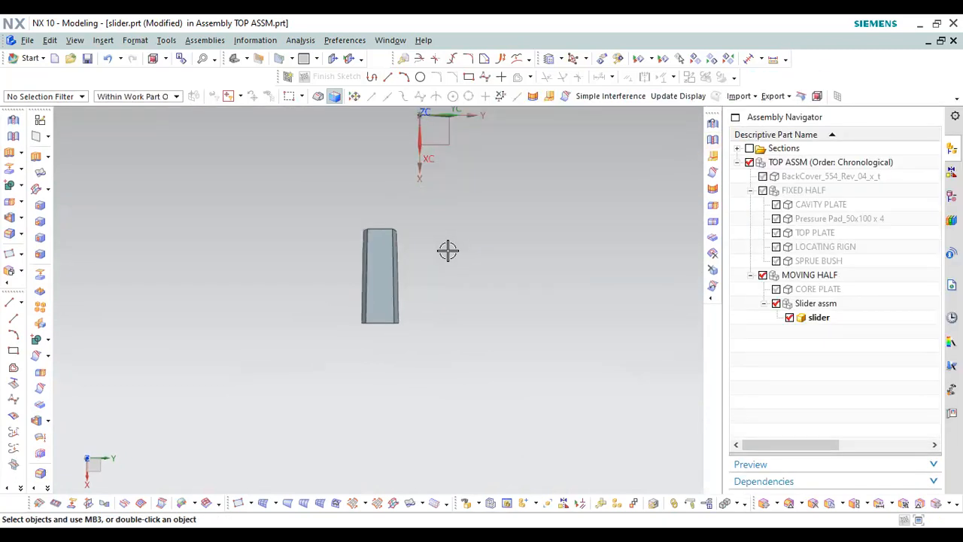
Start an Extrude with a new section sketch on the slider's +X end face
key(x)
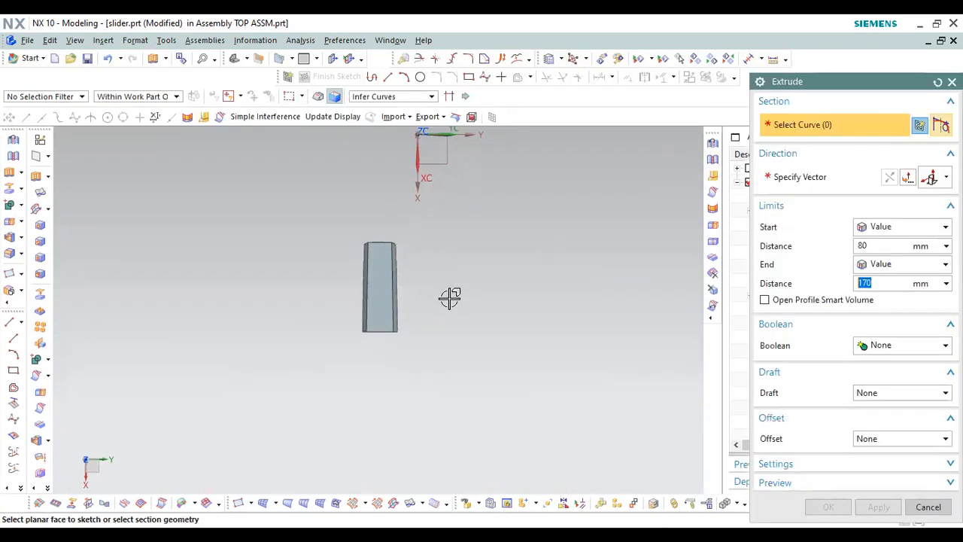
middle_drag(463, 290, 462, 226)
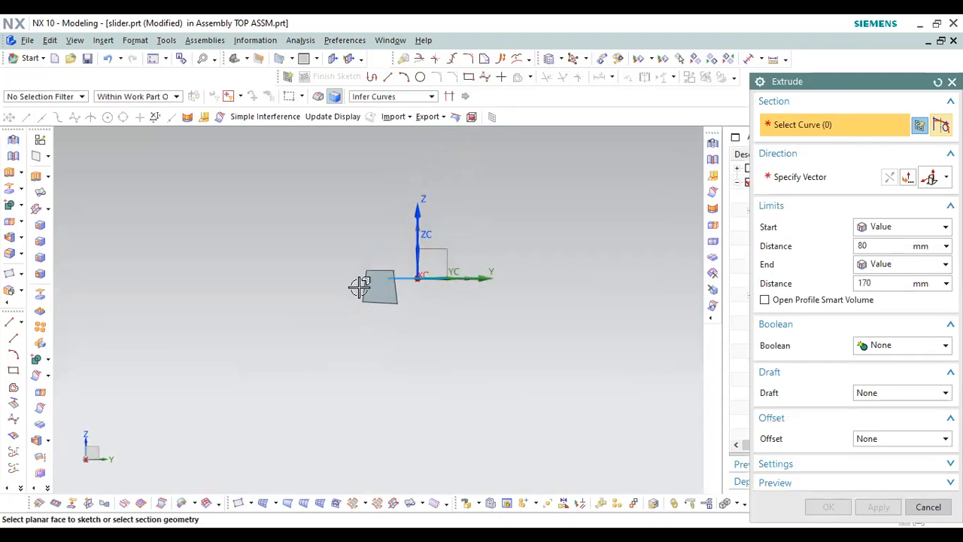
click(914, 128)
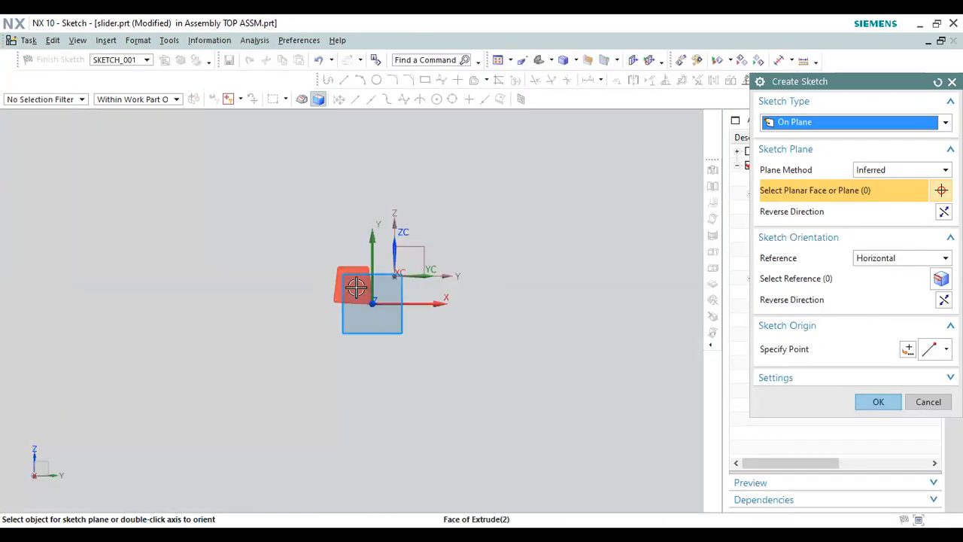
click(888, 402)
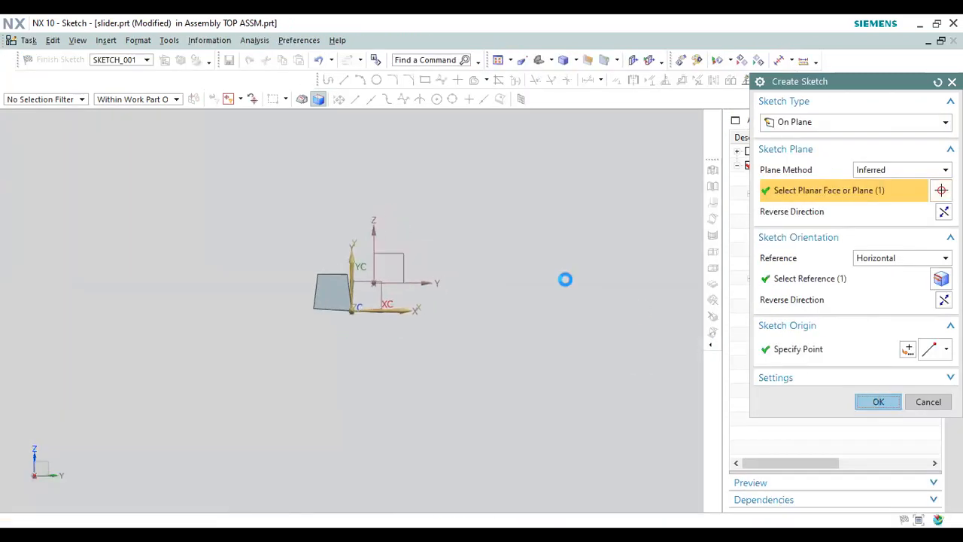
scroll(315, 295, up, 6)
key(Escape)
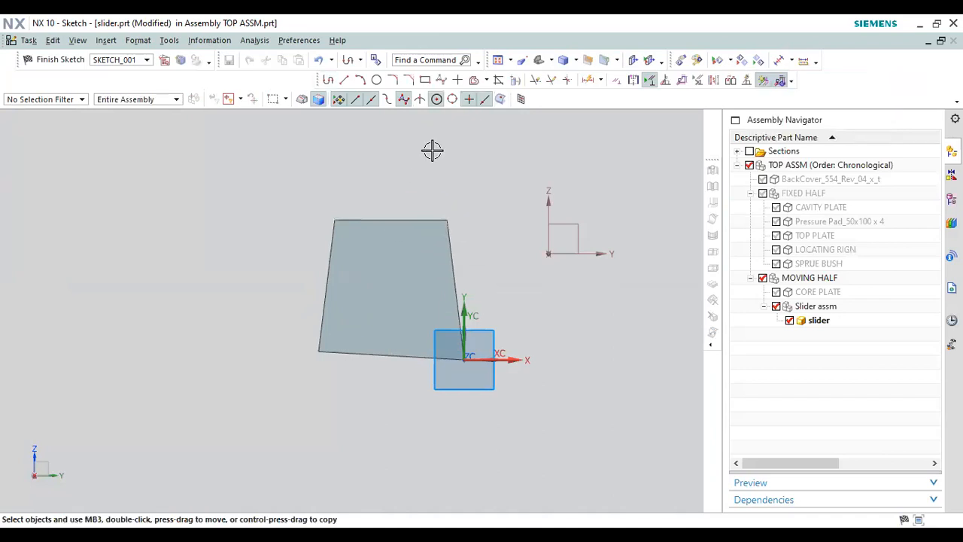
Set the slider body's display translucency to 30
right_drag(431, 150, 435, 158)
scroll(432, 188, up, 3)
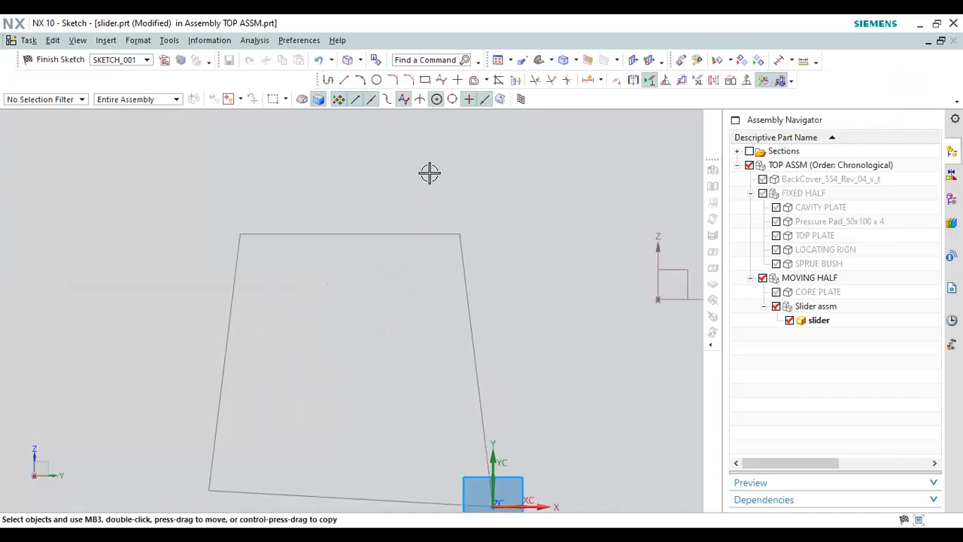
scroll(421, 150, down, 4)
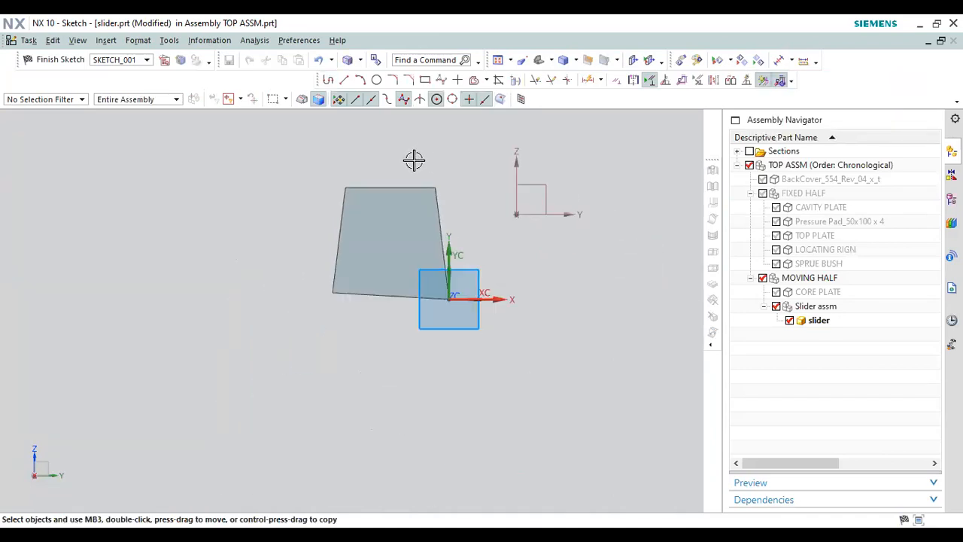
key(ctrl+j)
click(401, 229)
click(870, 245)
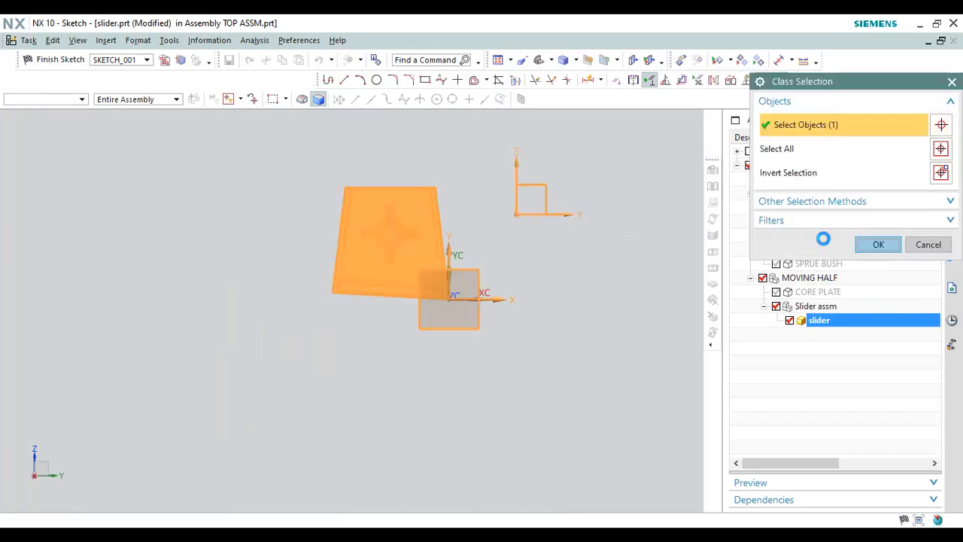
click(830, 280)
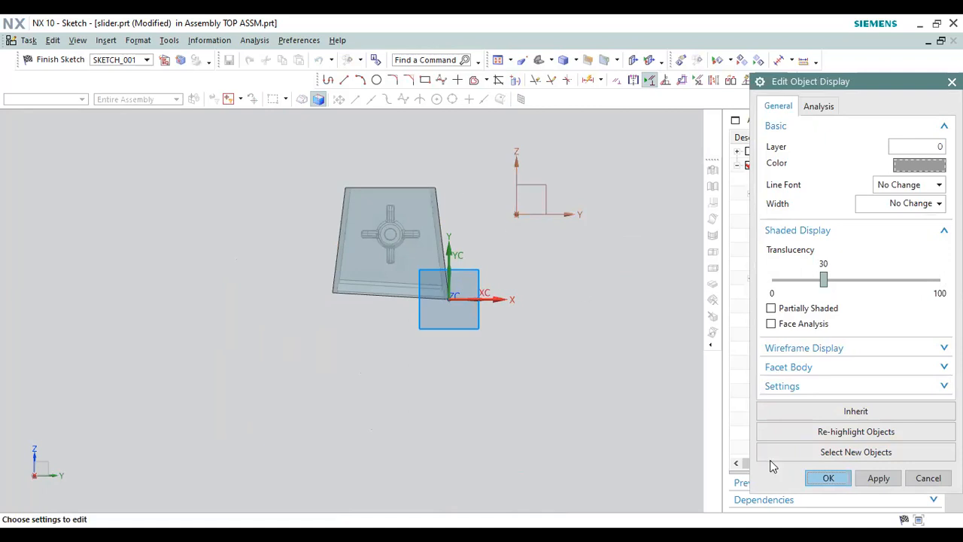
click(812, 468)
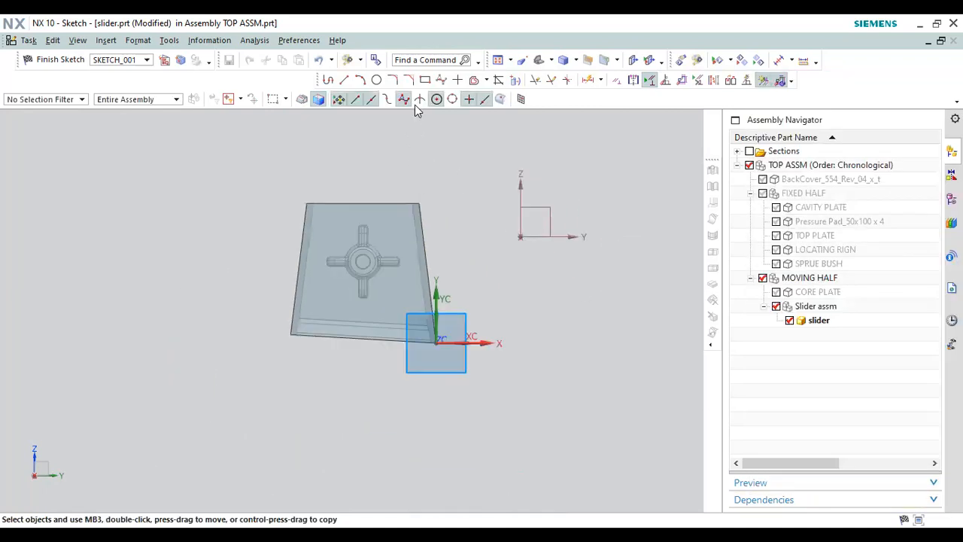
Sketch a center rectangle about 31 mm wide and 24 mm high around the cross-shaped recess, its upper side on the slider's top edge
click(422, 80)
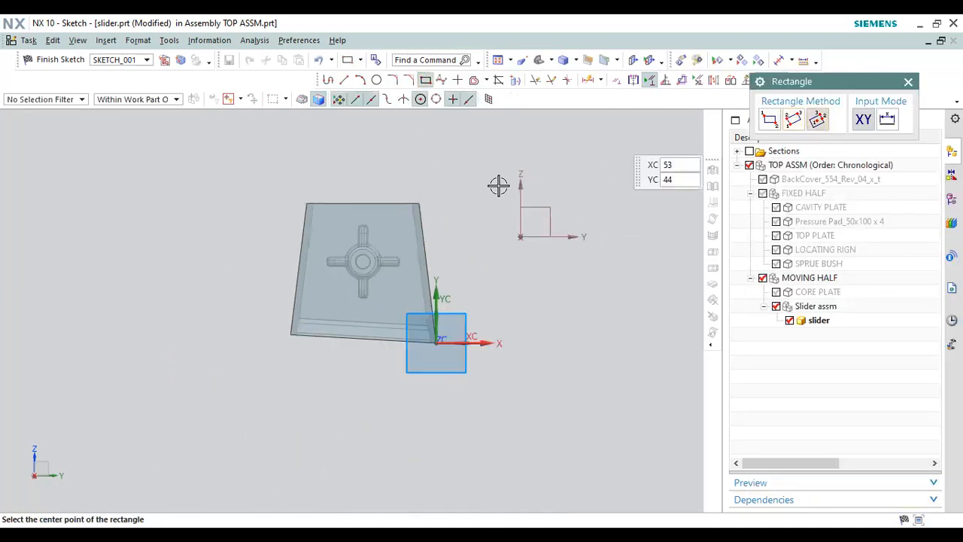
scroll(365, 261, up, 3)
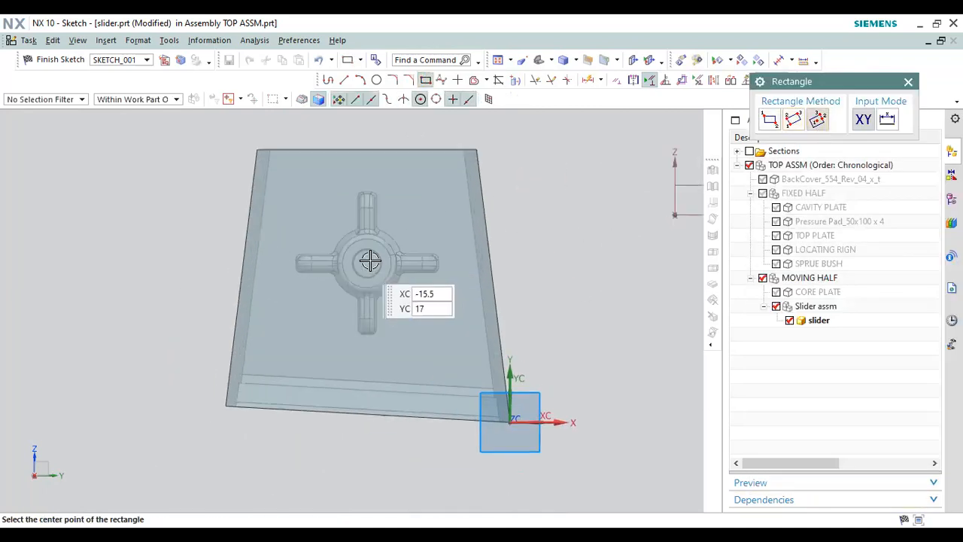
click(516, 263)
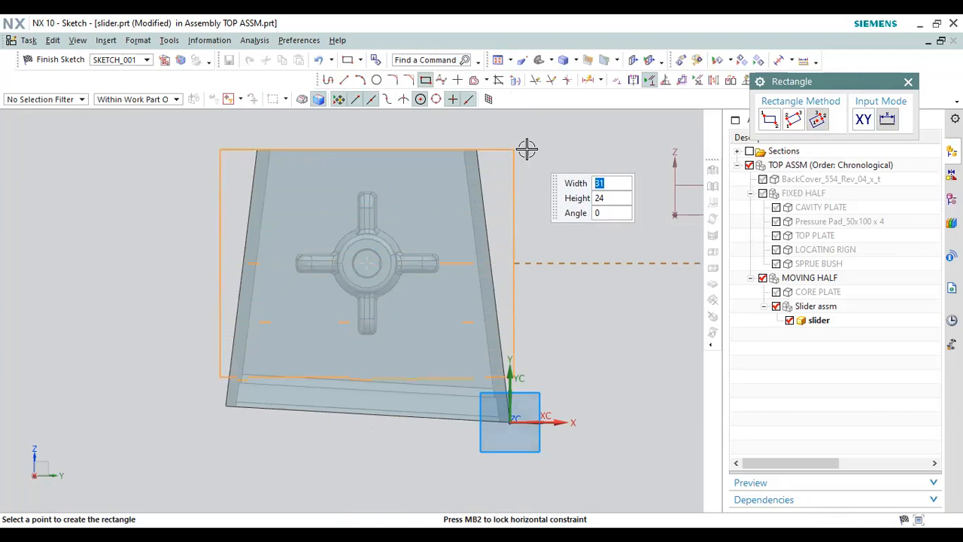
click(526, 149)
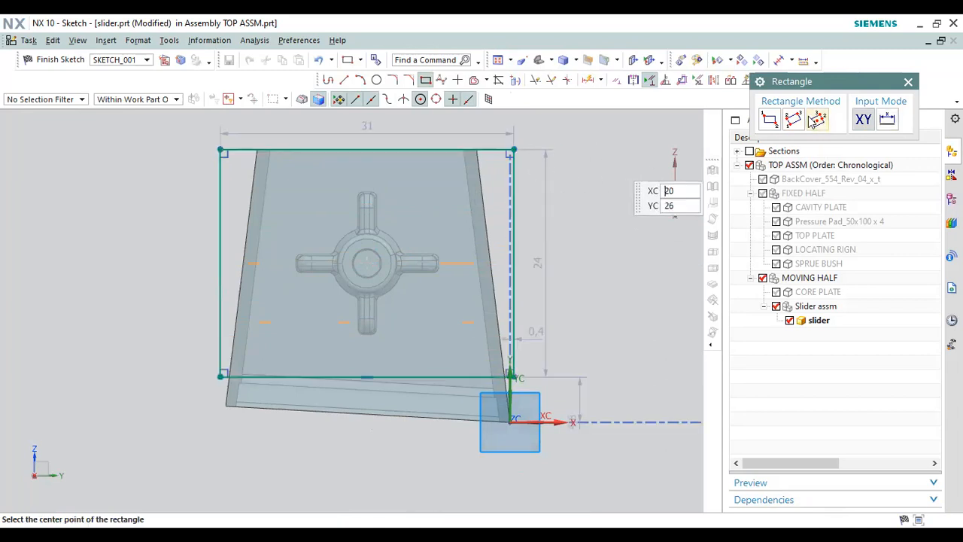
key(Escape)
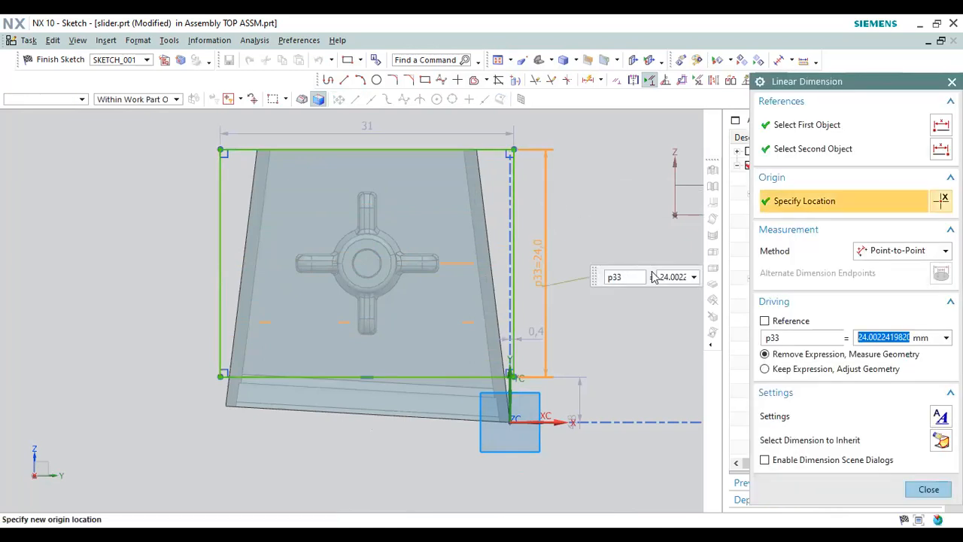
Set the sketch rectangle's height to 25 mm and its width to 32 mm
text(25)
key(Return)
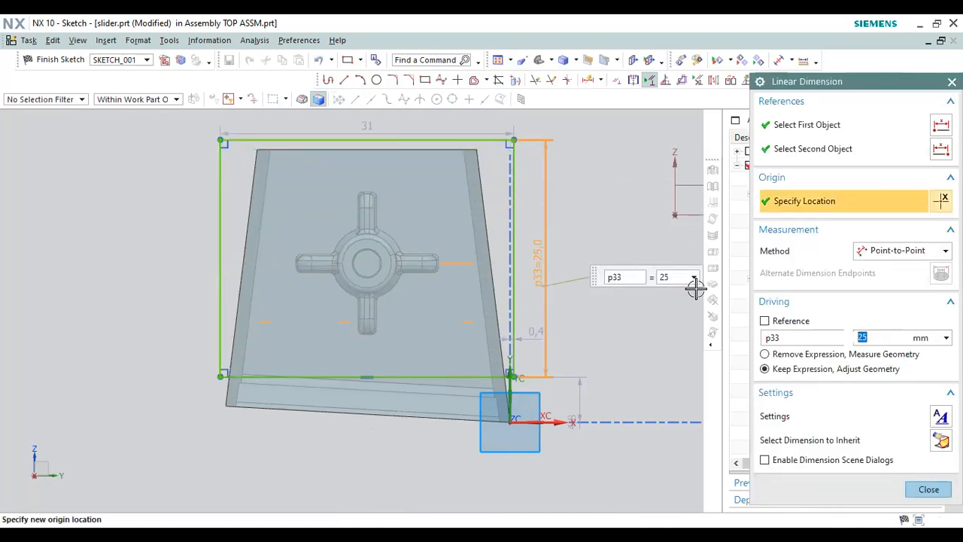
click(928, 489)
scroll(416, 320, down, 2)
double_click(388, 190)
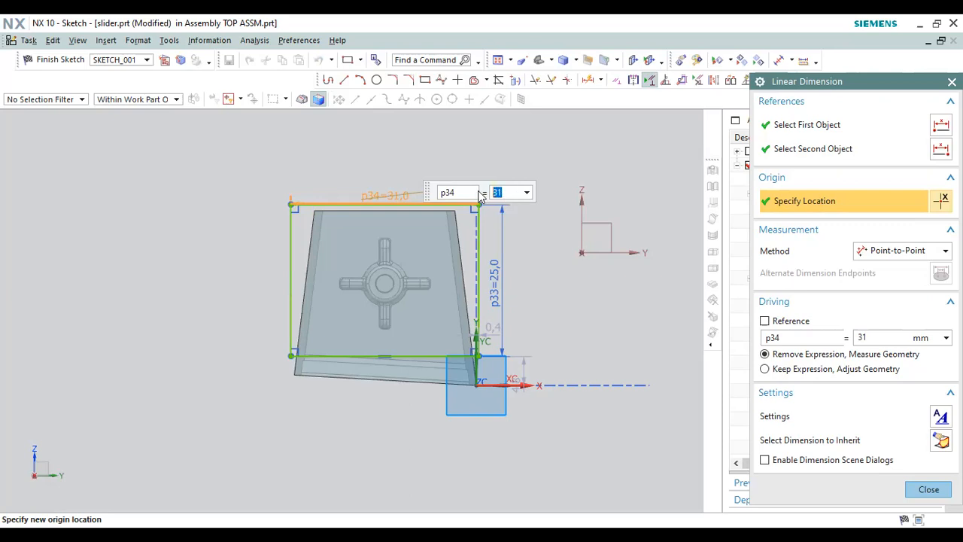
key(Return)
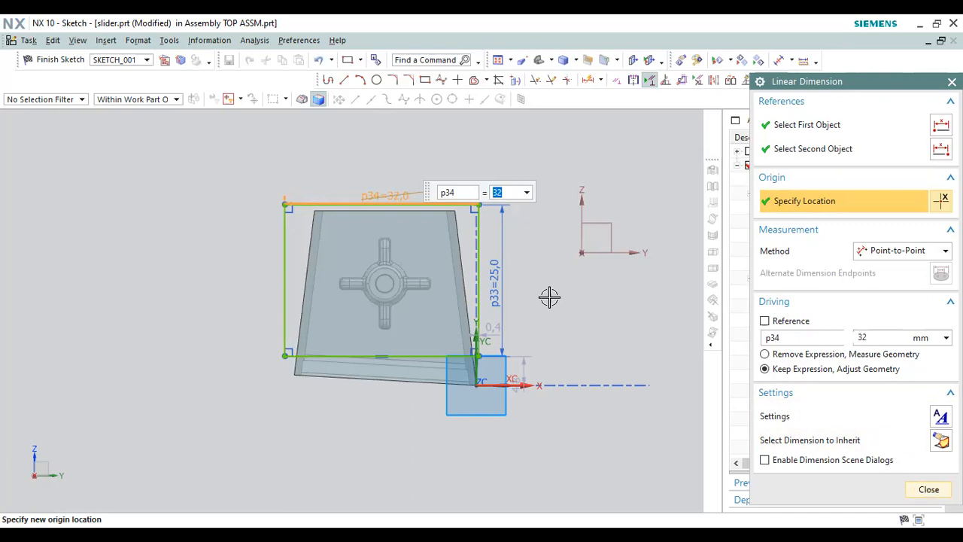
key(Escape)
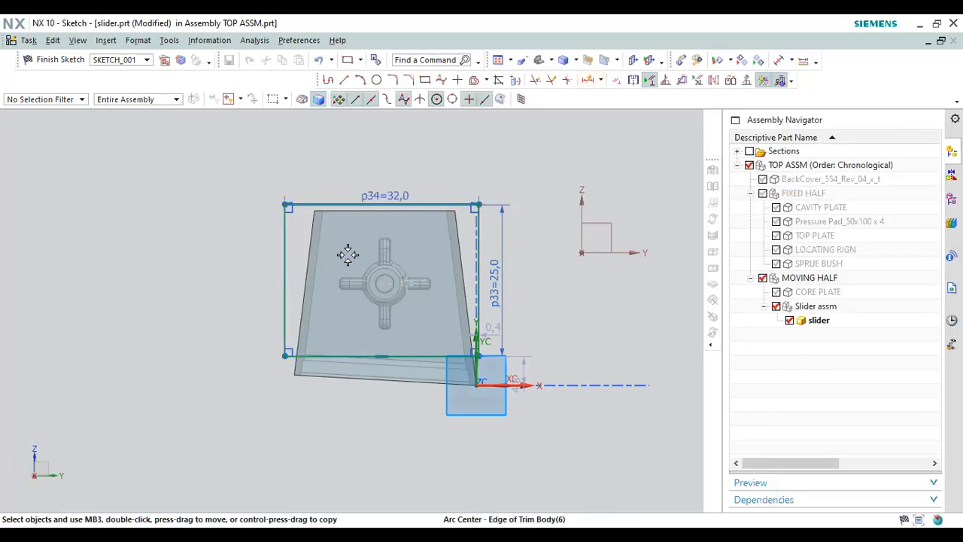
Dimension the rectangle's -Y side 16 mm from the centre of the cross-shaped recess and finish the sketch
click(286, 226)
click(590, 80)
click(385, 279)
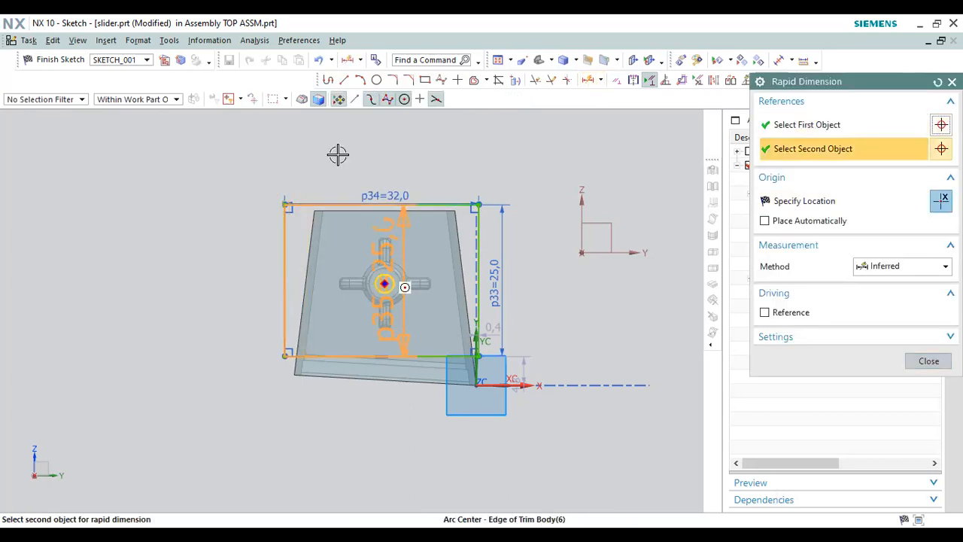
click(444, 123)
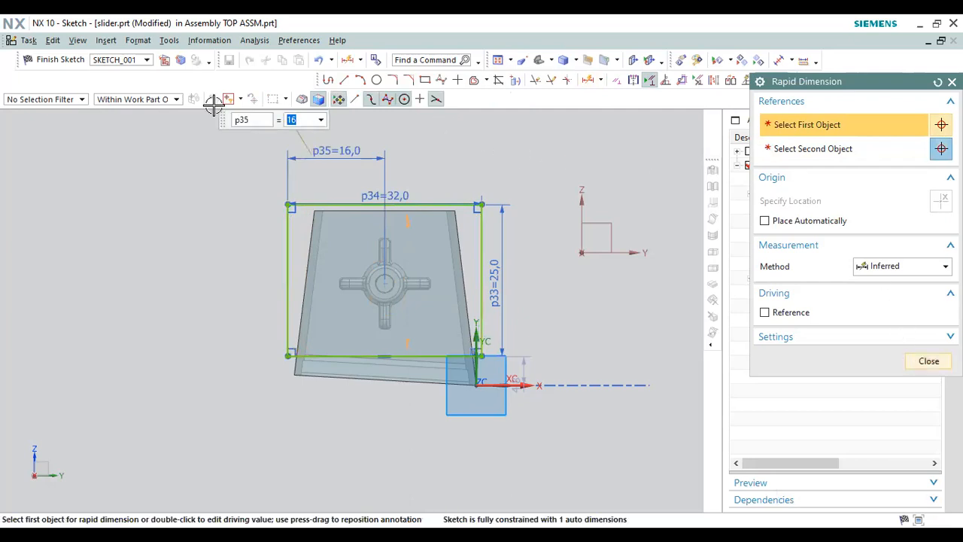
click(54, 60)
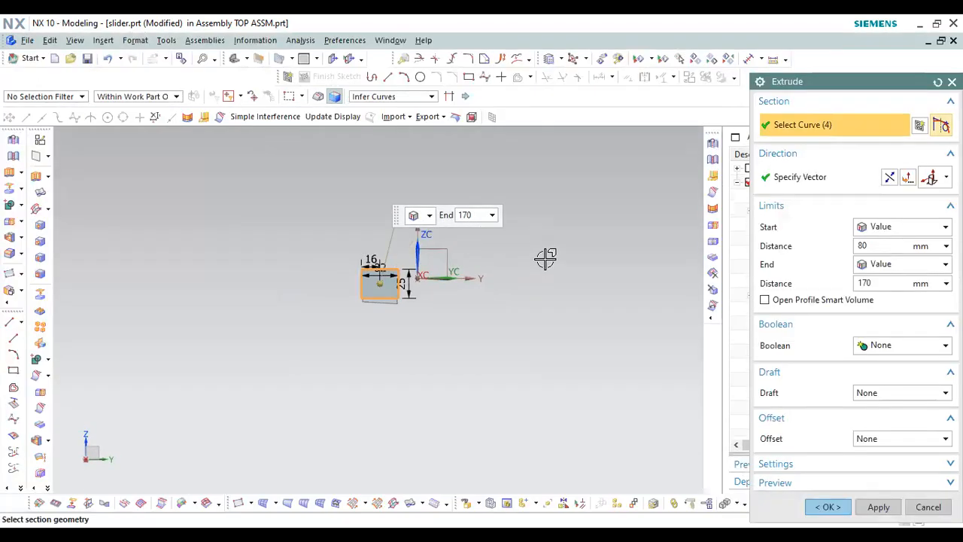
Set the rectangle's extrude limits to a start distance of 0 mm and an end distance of 6 mm
text(6)
middle_drag(528, 275, 845, 260)
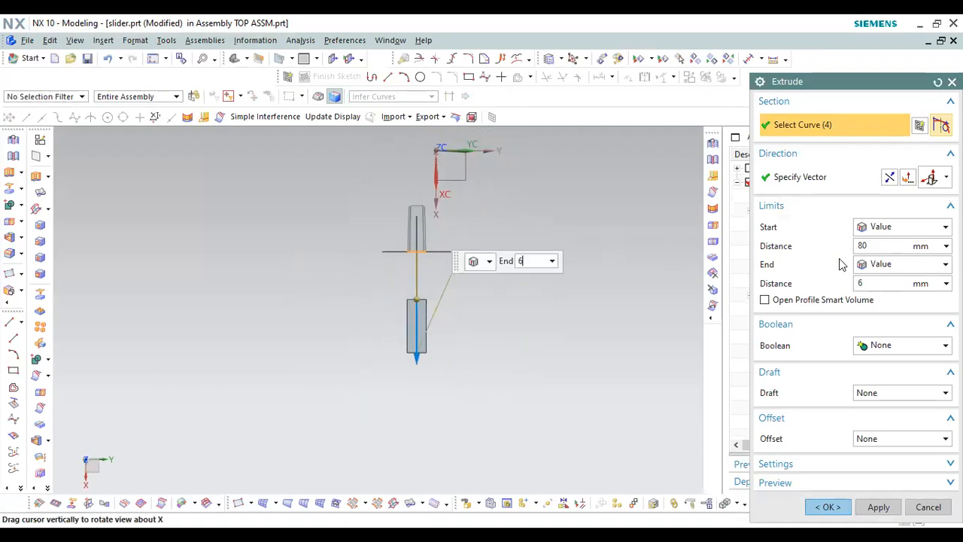
text(0)
key(Return)
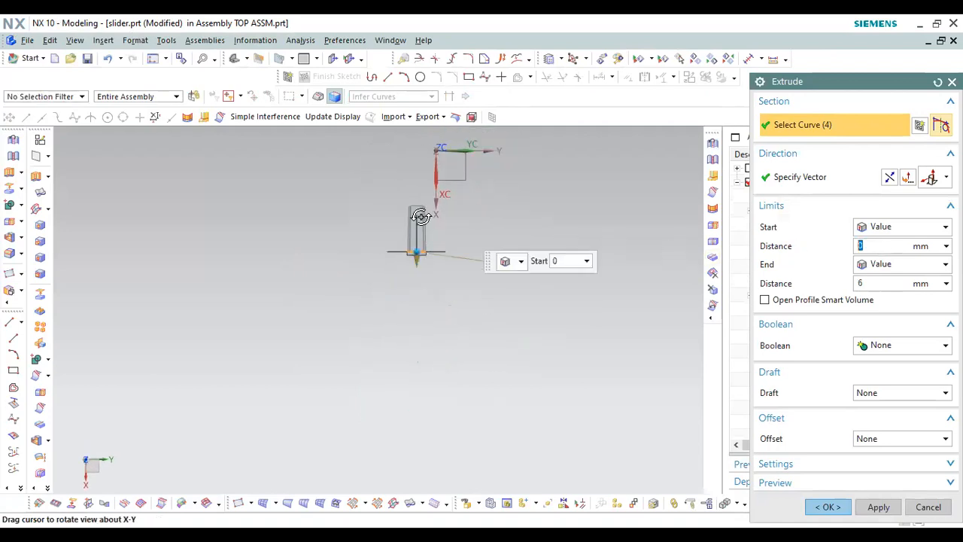
Stretch the slider extrusion's end limit to 32 mm
scroll(421, 218, up, 4)
scroll(430, 318, up, 2)
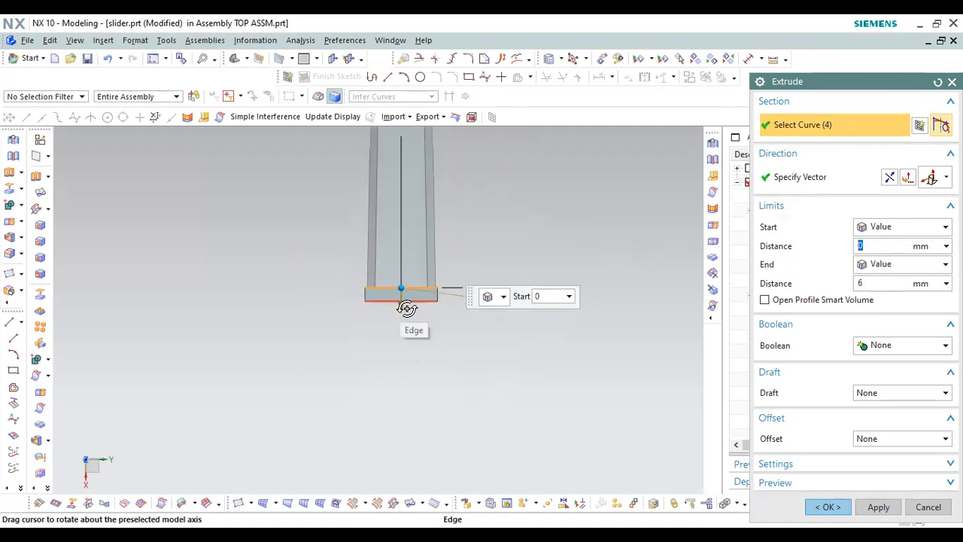
drag(401, 322, 389, 354)
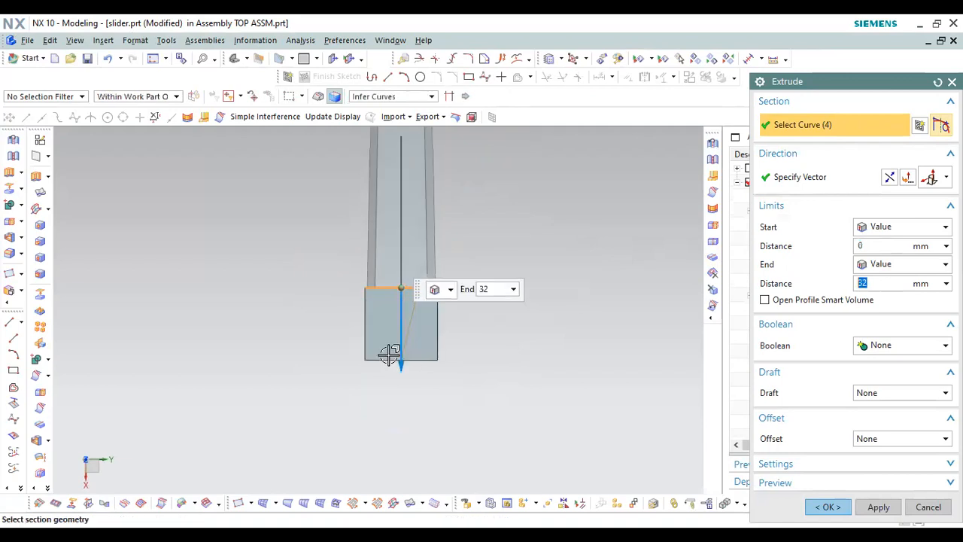
scroll(389, 354, down, 3)
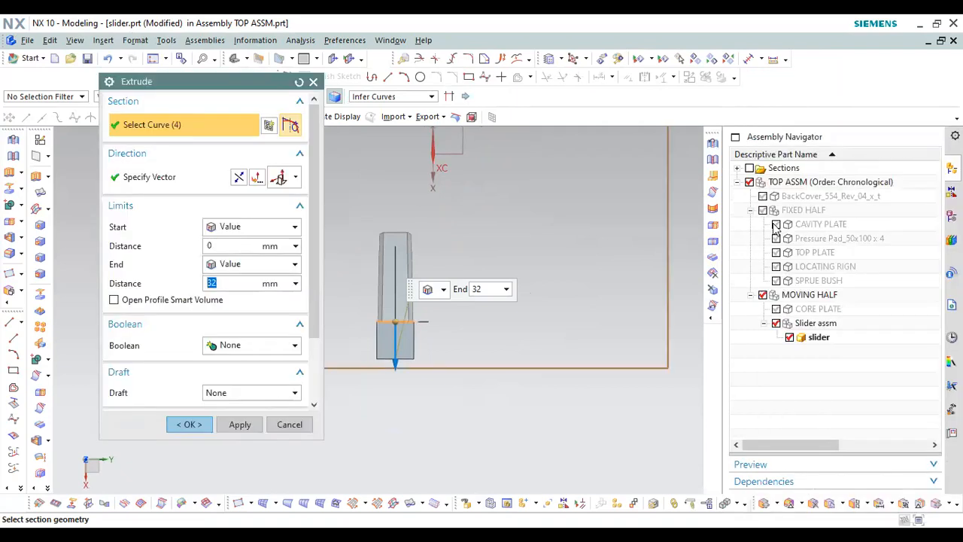
Show the cavity plate around the slider and switch the rendering style to static wireframe
click(776, 224)
scroll(346, 256, up, 3)
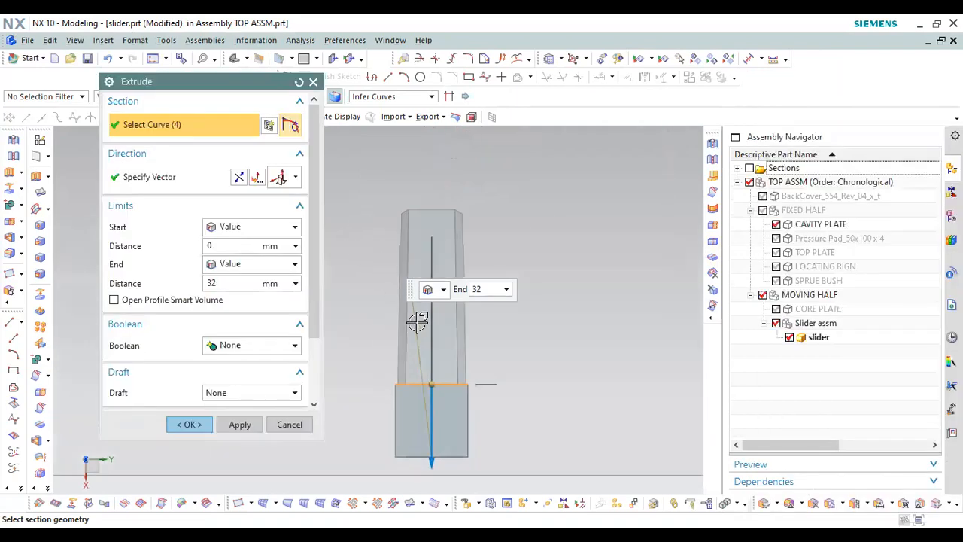
scroll(483, 209, down, 2)
right_click(494, 203)
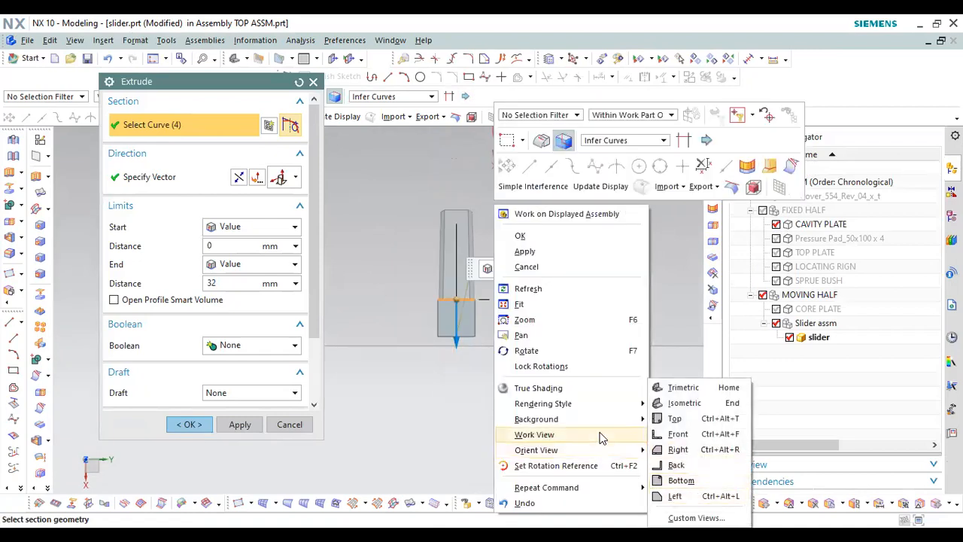
mouse_move(602, 407)
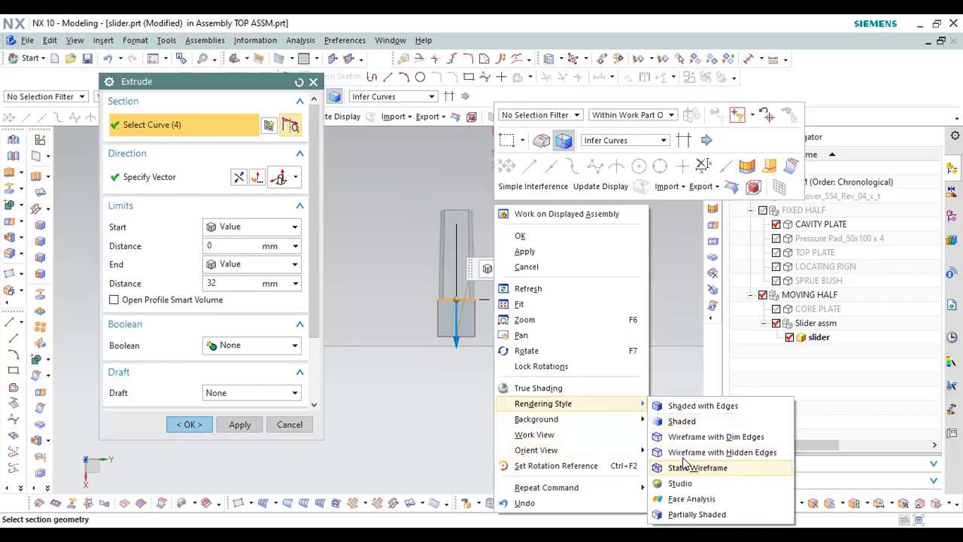
click(683, 465)
Pull the extrusion's start limit back along the slider to -33 mm
scroll(467, 195, up, 4)
scroll(460, 191, down, 2)
scroll(437, 342, up, 3)
scroll(459, 301, down, 1)
drag(458, 345, 464, 256)
scroll(436, 244, down, 3)
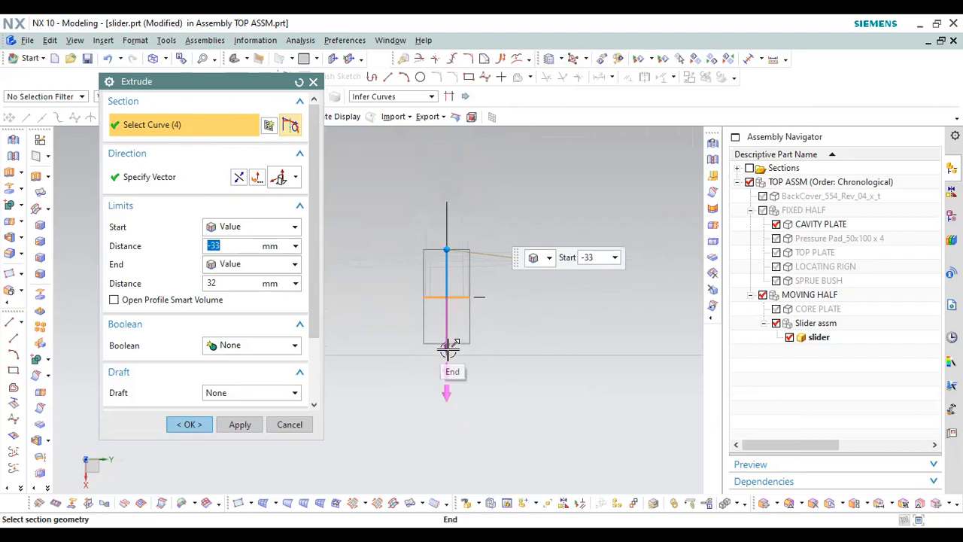
Adjust the extrusion's end limit to 10 mm and create the block as a separate body
drag(448, 348, 451, 293)
scroll(446, 245, up, 4)
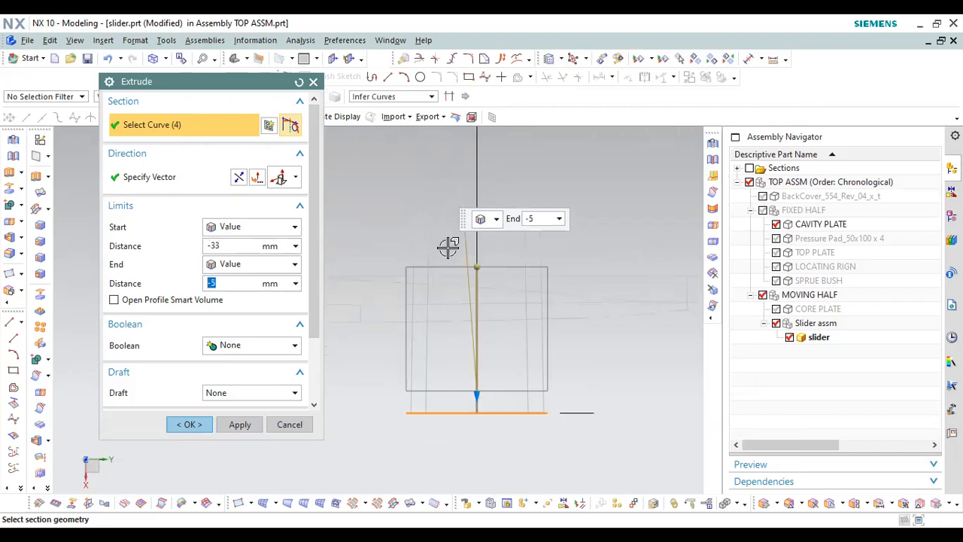
scroll(473, 256, down, 4)
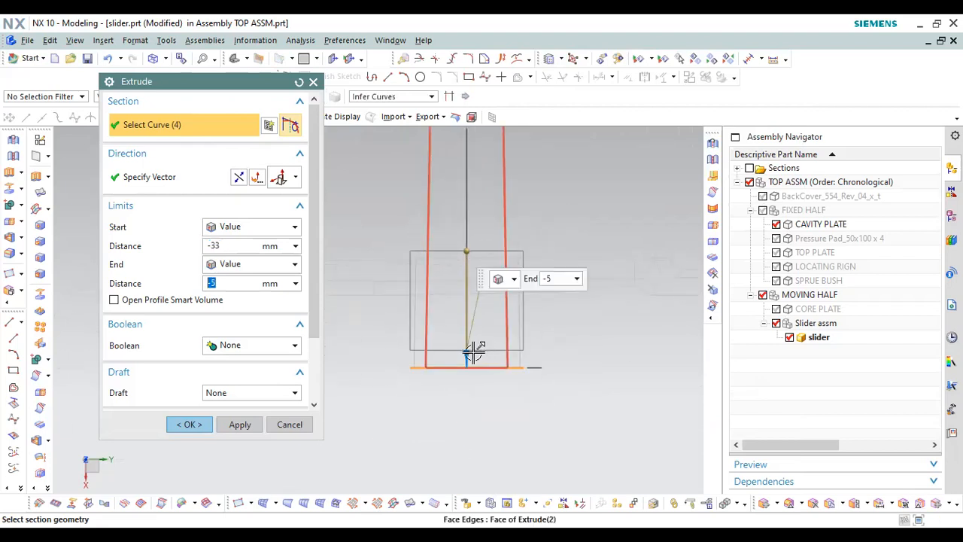
drag(473, 348, 495, 252)
drag(494, 290, 509, 402)
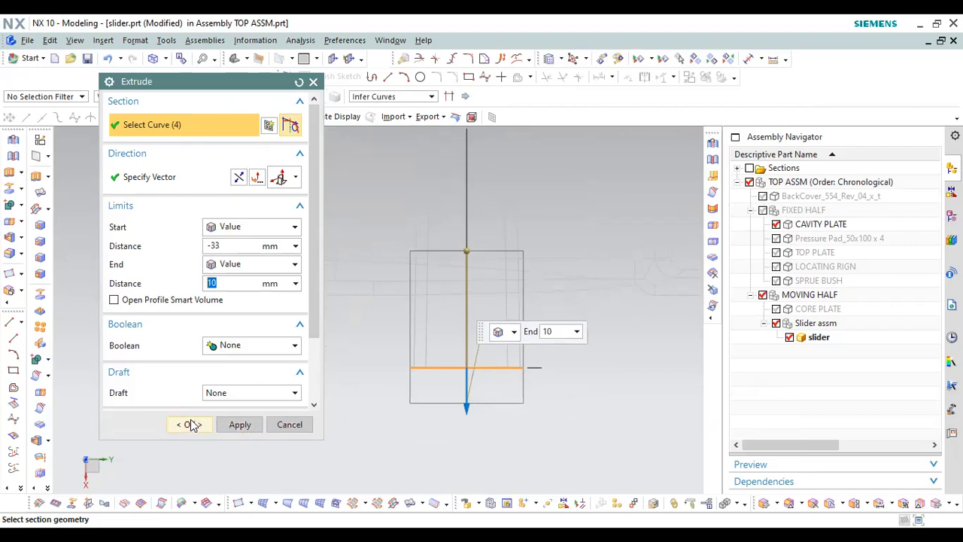
middle_click(258, 368)
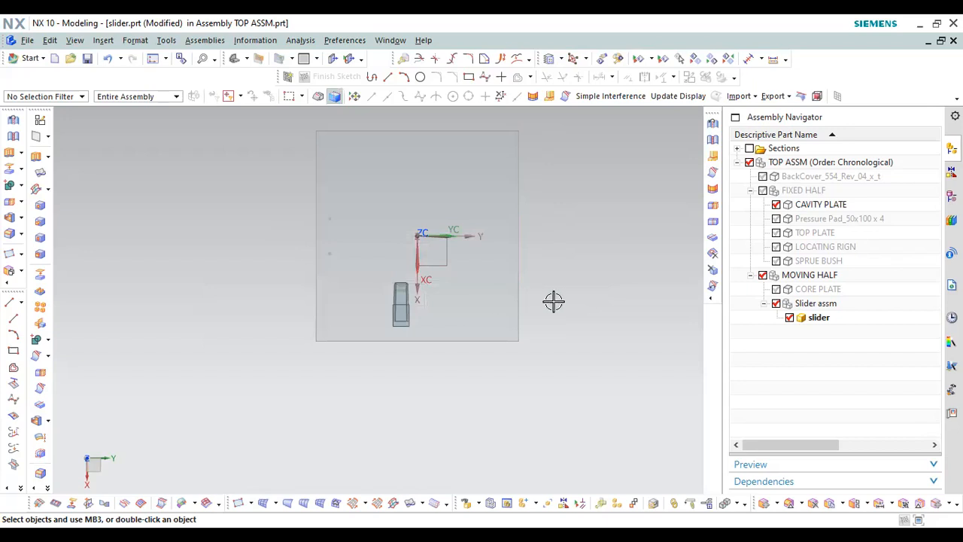
Offset the large horizontal face of the new slider block outward by 20 mm
middle_drag(570, 299, 410, 294)
scroll(414, 301, up, 6)
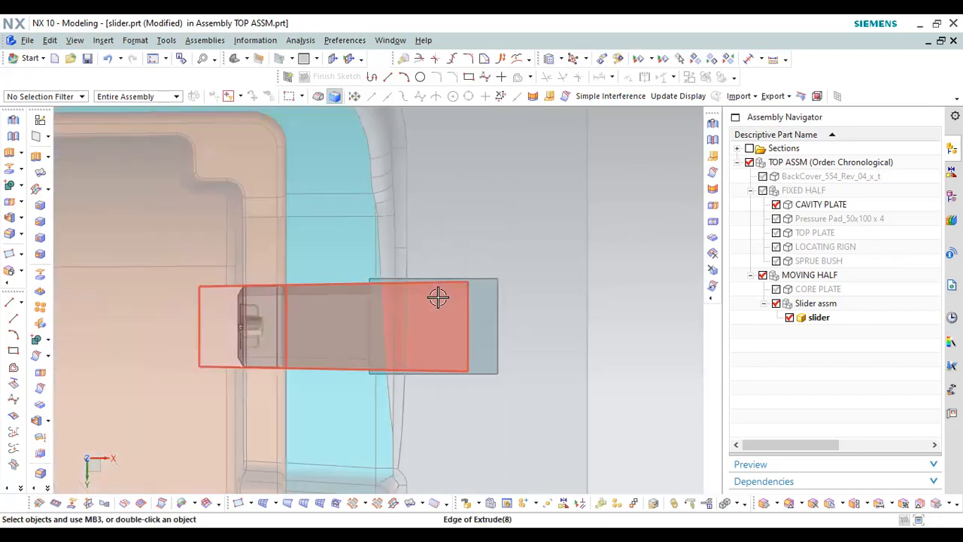
scroll(527, 291, down, 3)
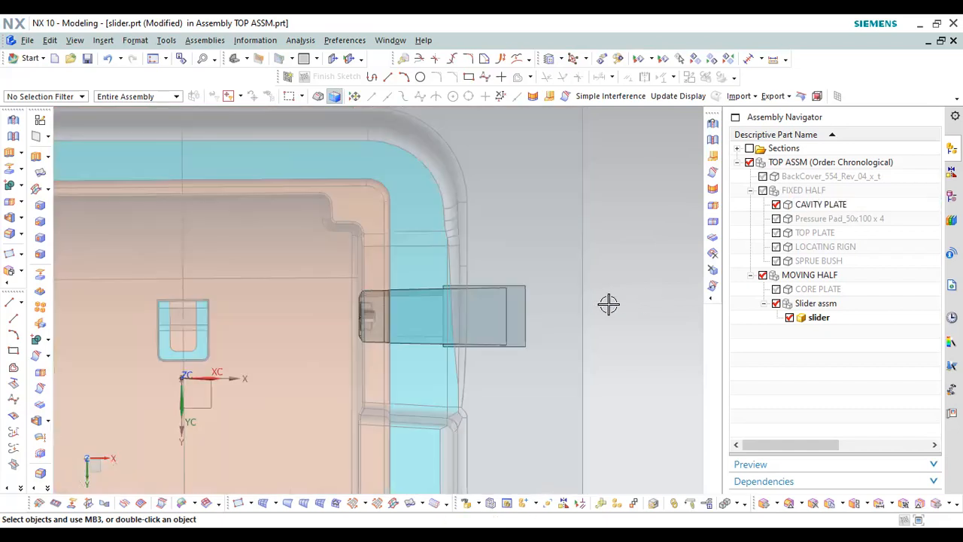
middle_drag(601, 309, 528, 299)
scroll(519, 307, up, 2)
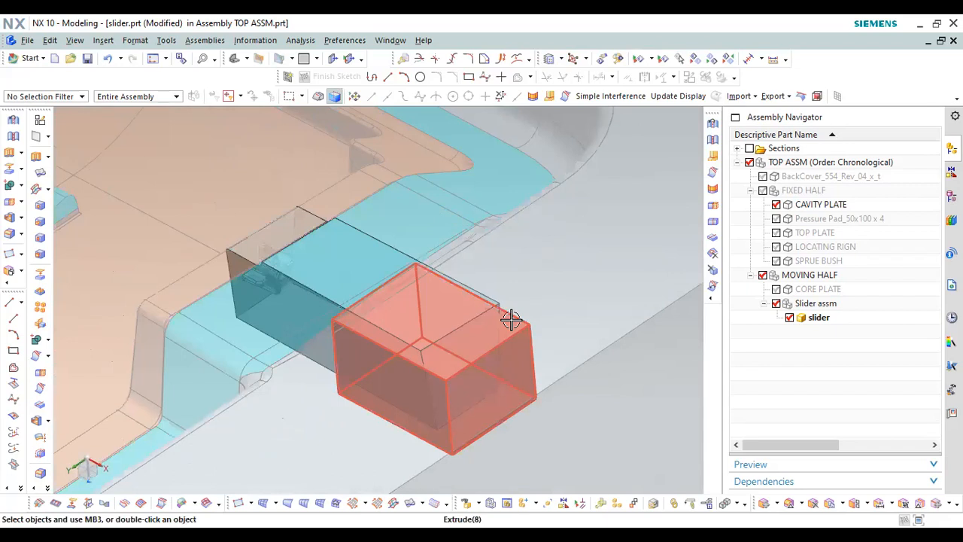
scroll(404, 249, up, 2)
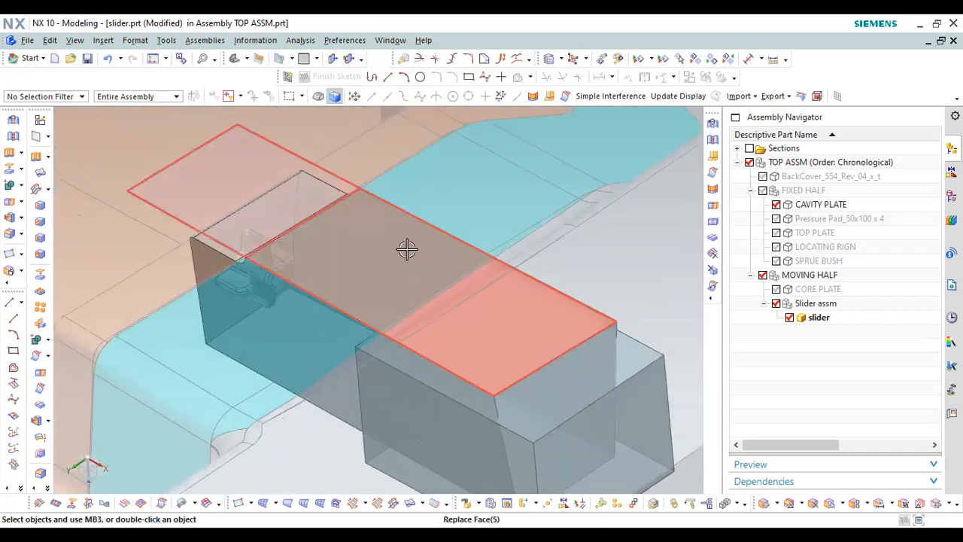
scroll(419, 275, down, 3)
key(o)
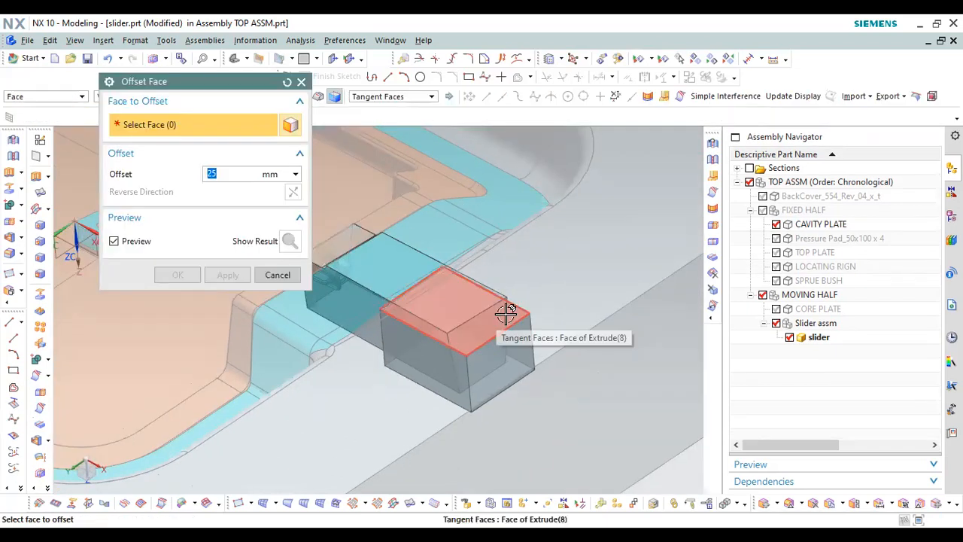
click(466, 280)
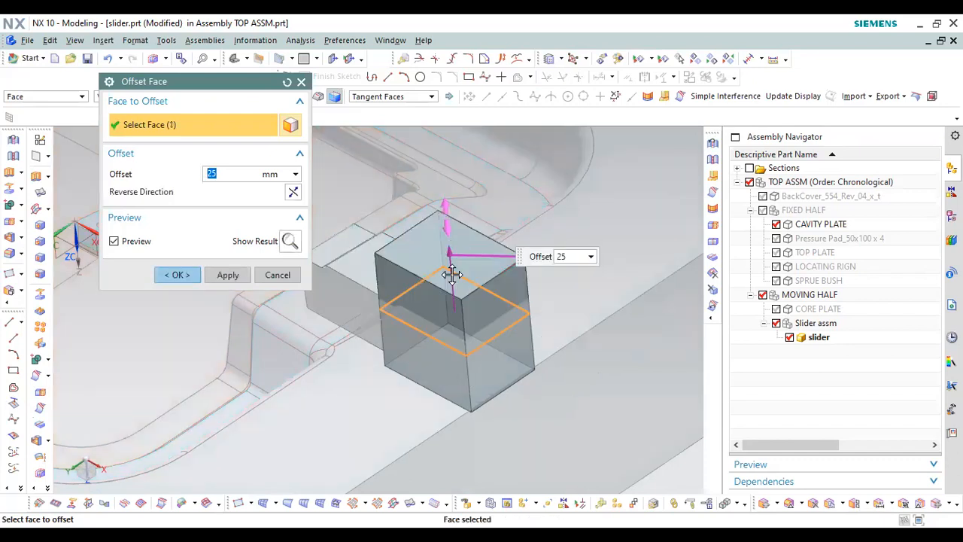
text(9)
drag(453, 284, 450, 260)
scroll(425, 265, down, 2)
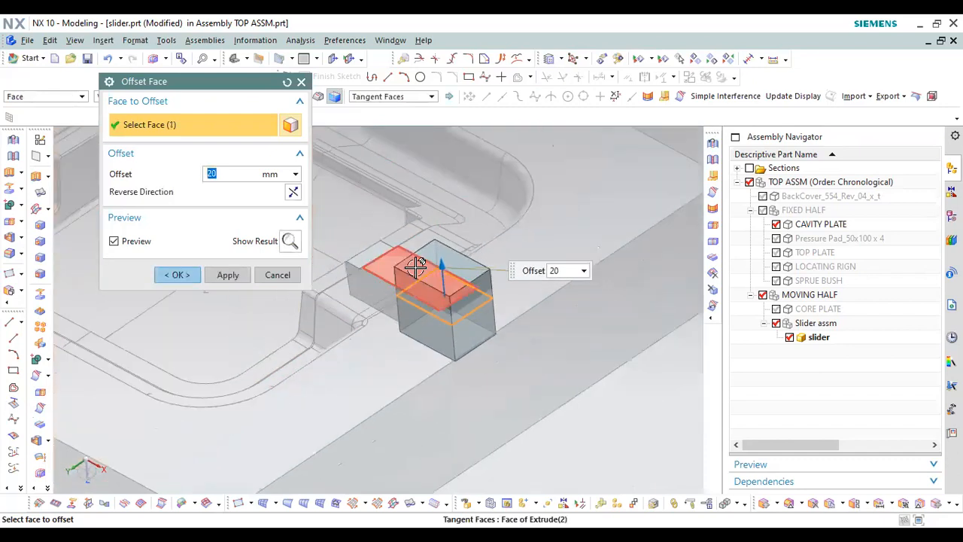
middle_drag(416, 265, 484, 270)
scroll(451, 239, up, 2)
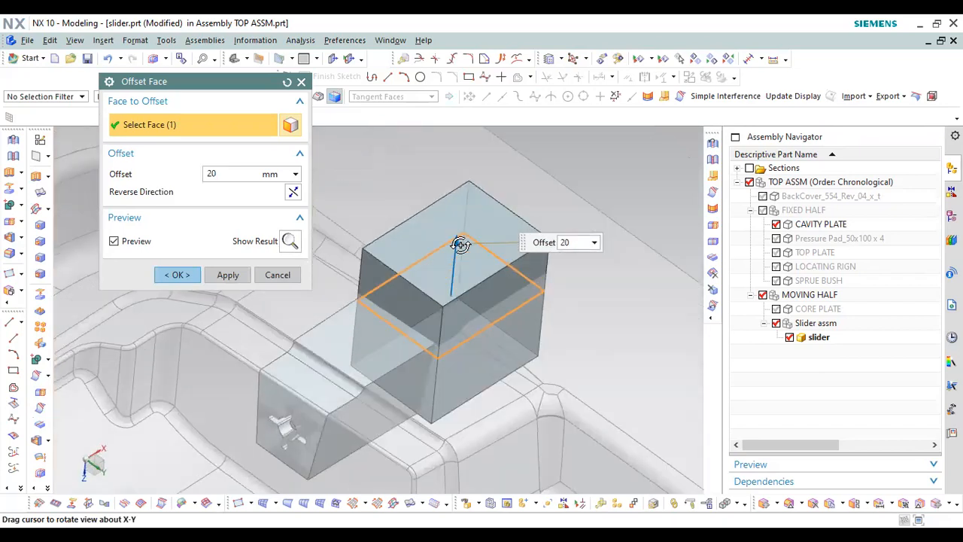
scroll(455, 238, up, 2)
middle_drag(459, 238, 452, 256)
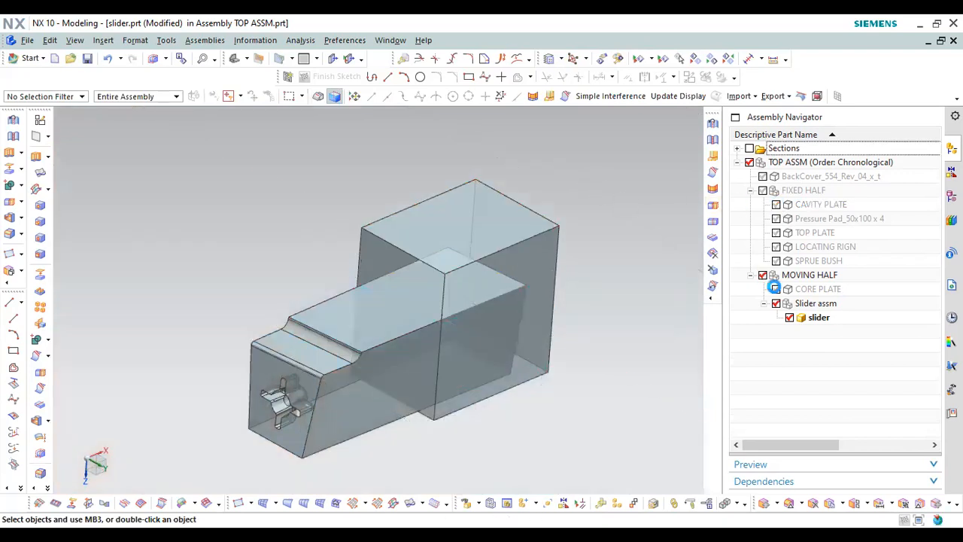
Replace the cavity plate with the core plate in the display and view the slider block against it from the side
click(384, 208)
key(ctrl+b)
scroll(383, 208, down, 3)
scroll(376, 323, up, 1)
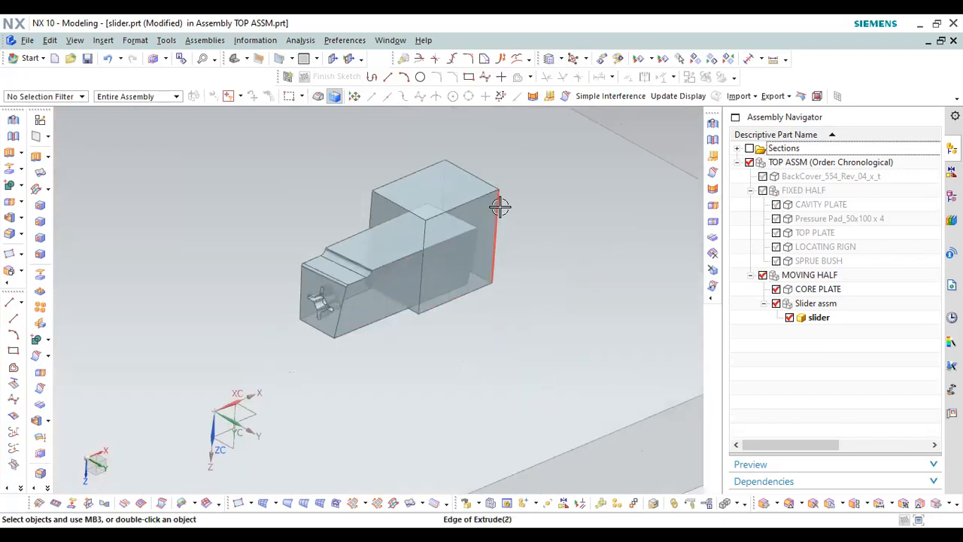
middle_drag(498, 207, 438, 311)
scroll(439, 311, up, 3)
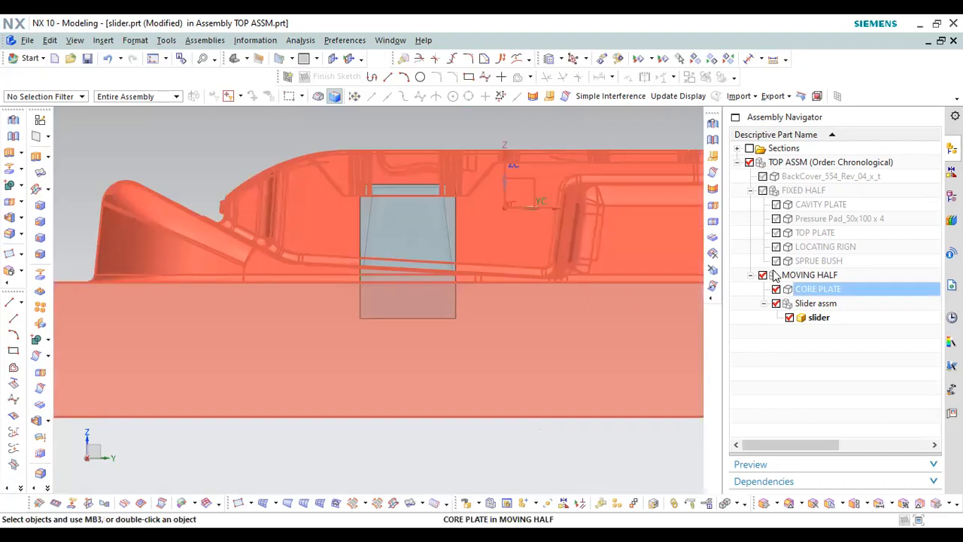
Edit the block's Offset Face feature, setting the offset to 7+15 mm so the block reaches into the core plate
click(951, 196)
double_click(811, 345)
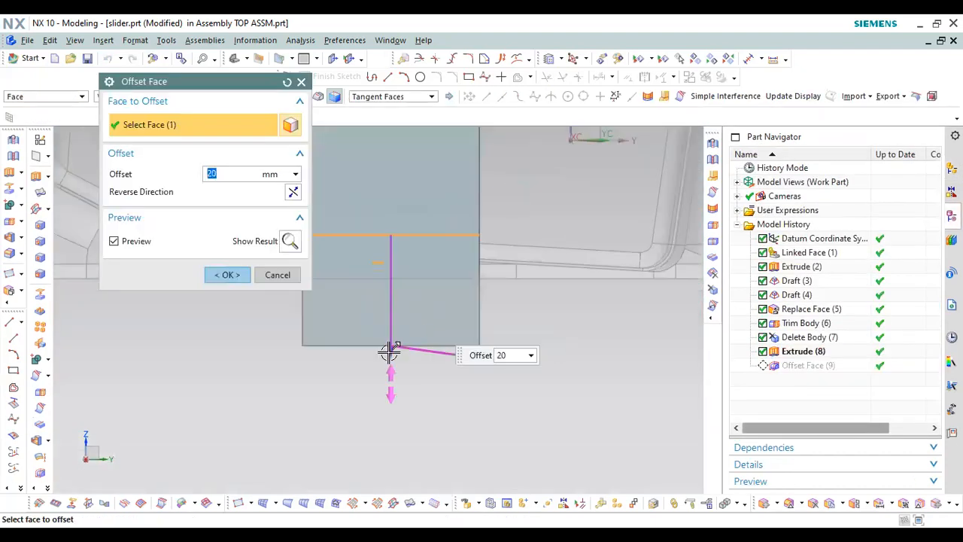
drag(389, 352, 404, 283)
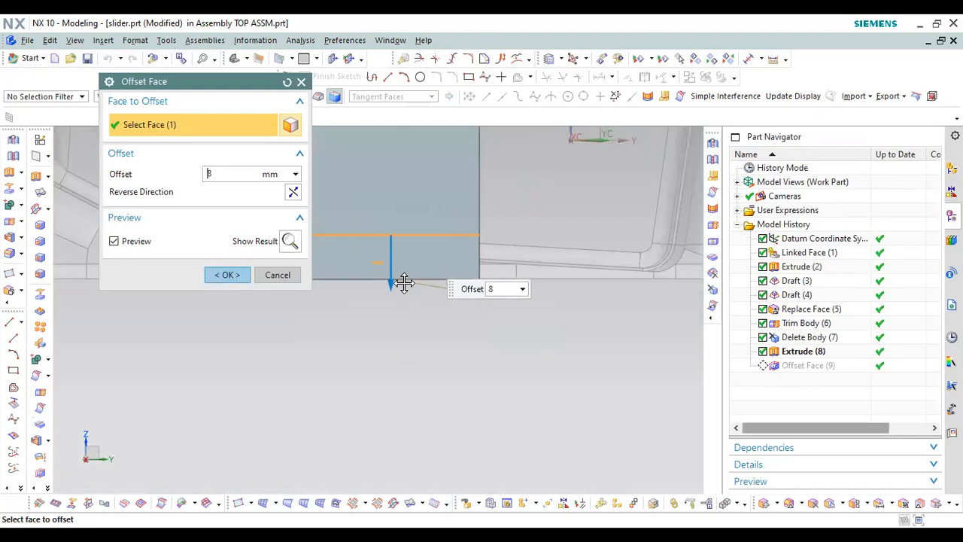
scroll(419, 236, down, 3)
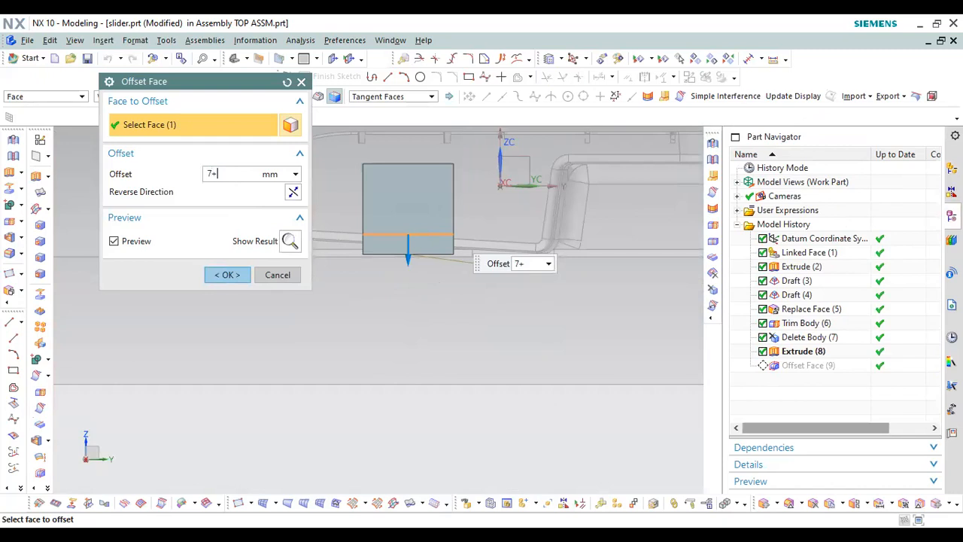
key(Return)
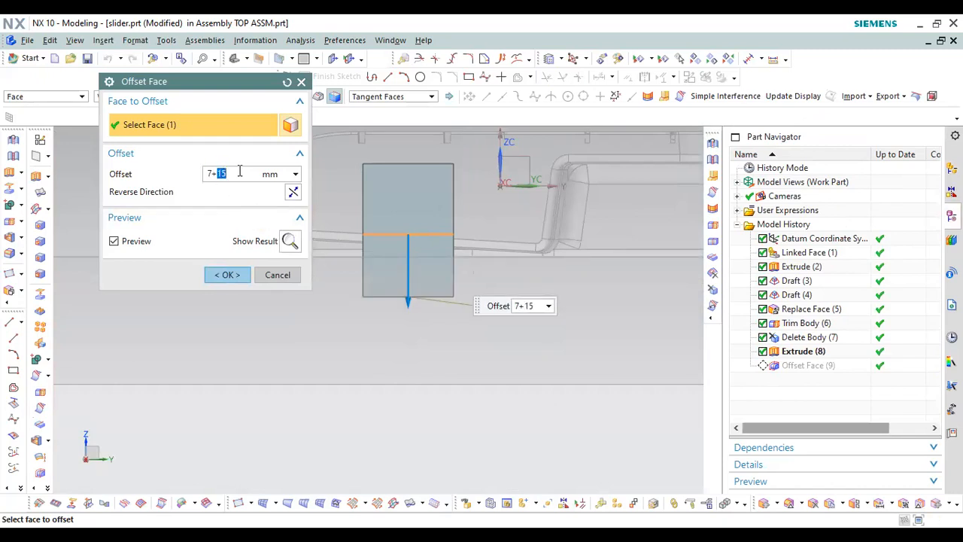
text(7+20)
key(Return)
click(225, 275)
double_click(831, 344)
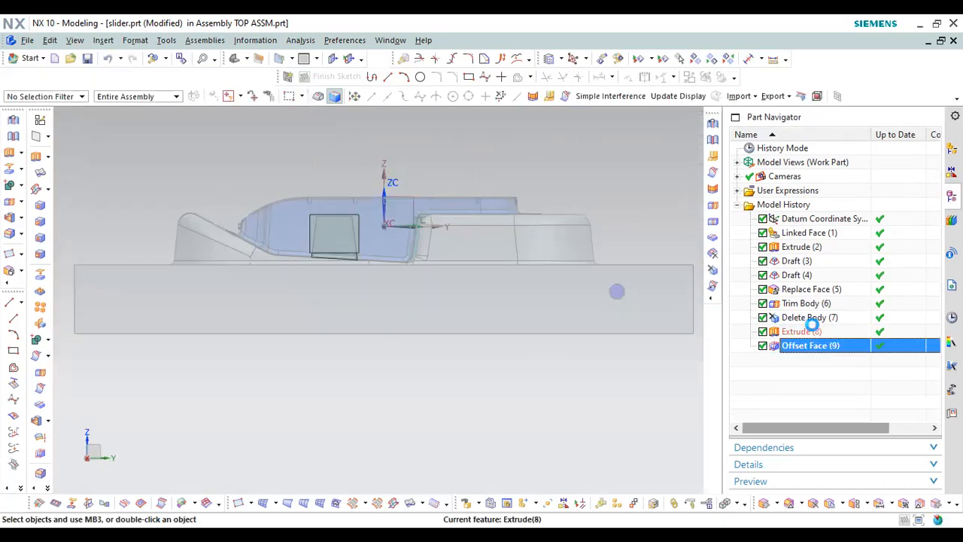
text(10)
key(Return)
click(227, 275)
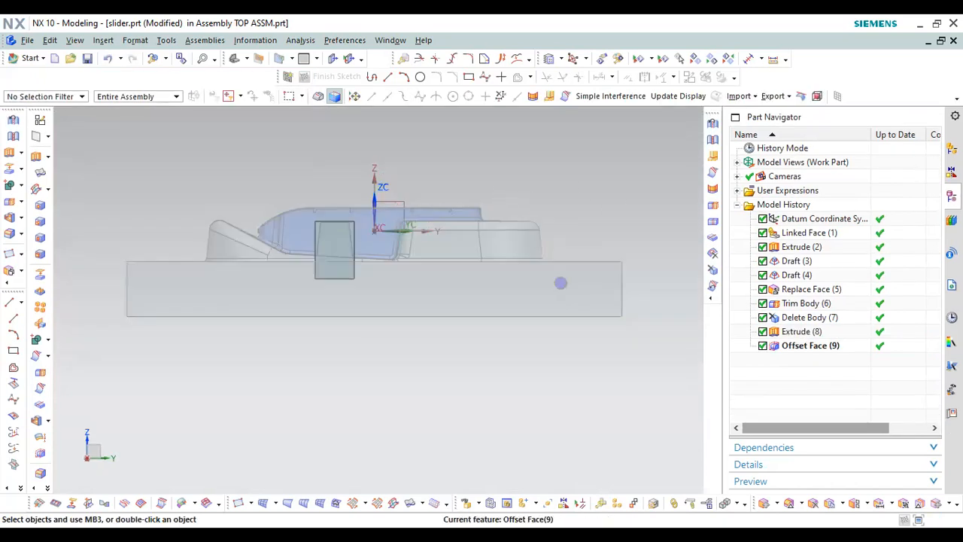
Hide the core plate so that only the slider bodies are displayed
click(951, 148)
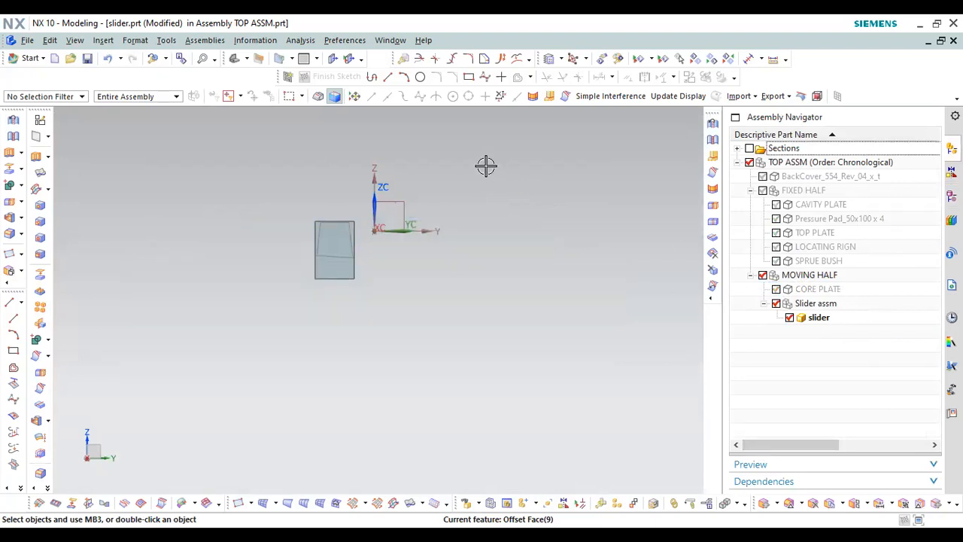
middle_drag(477, 209, 331, 214)
scroll(331, 214, up, 3)
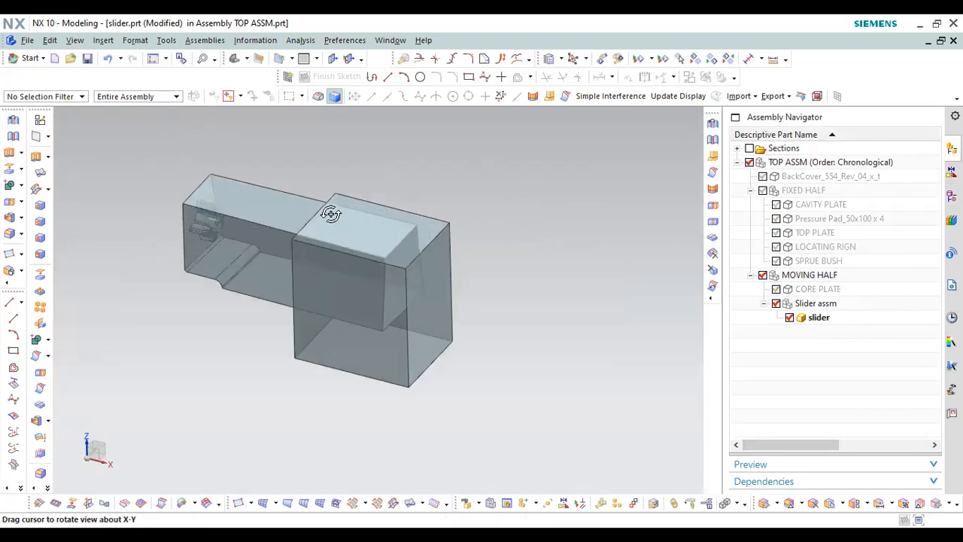
mouse_move(507, 209)
middle_down()
mouse_move(473, 245)
mouse_move(514, 205)
middle_up()
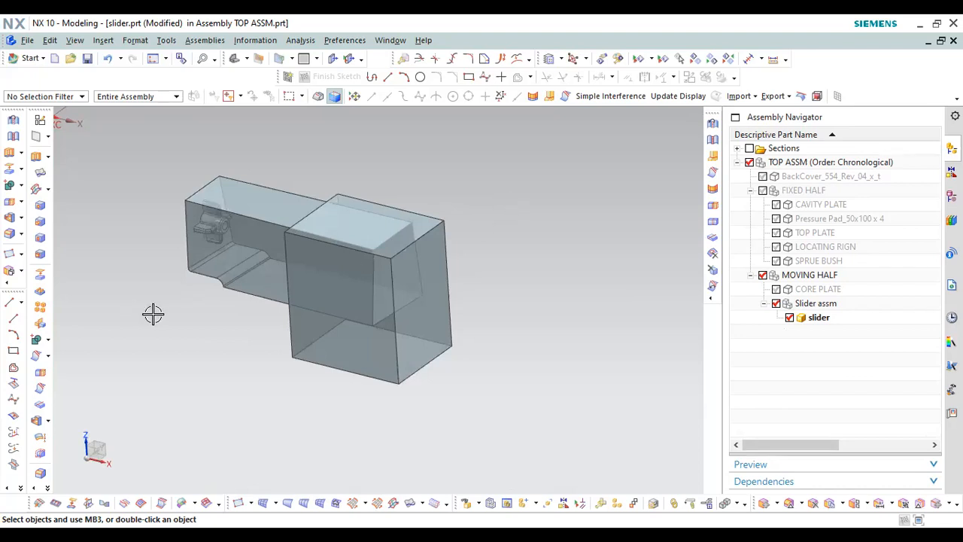
Extrude the lower long side edge of the rear slider block with limits from 0 to 8 mm
click(40, 171)
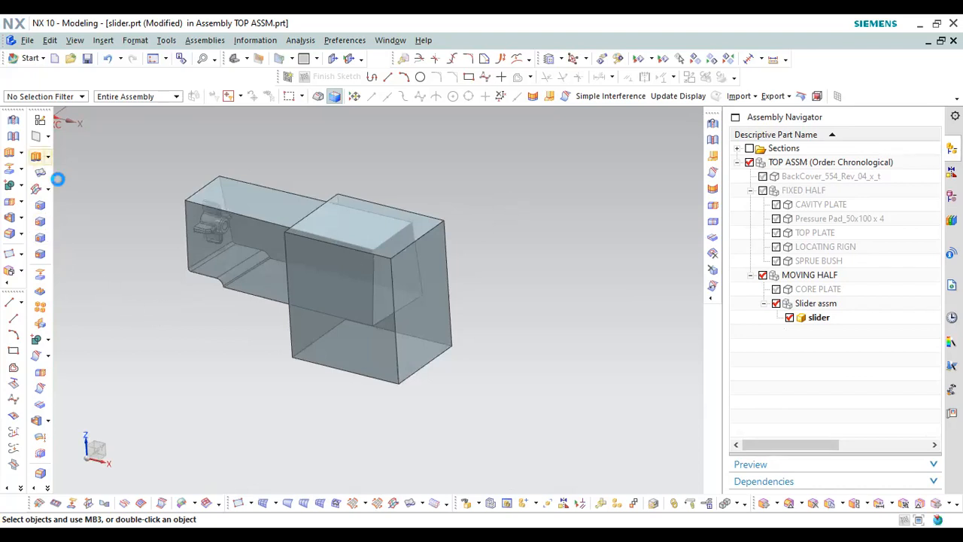
click(341, 377)
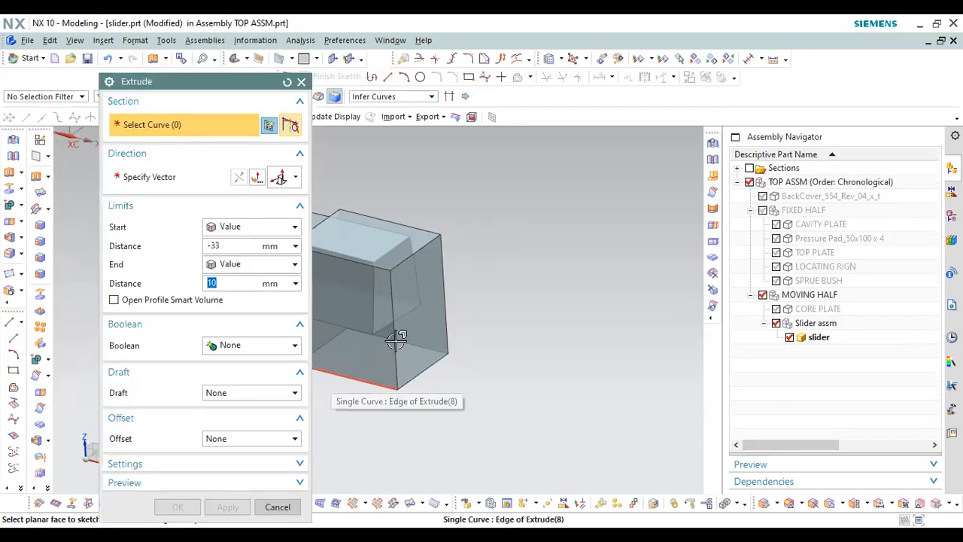
scroll(396, 341, up, 2)
click(234, 246)
text(0.)
scroll(561, 243, down, 3)
click(216, 283)
text(8)
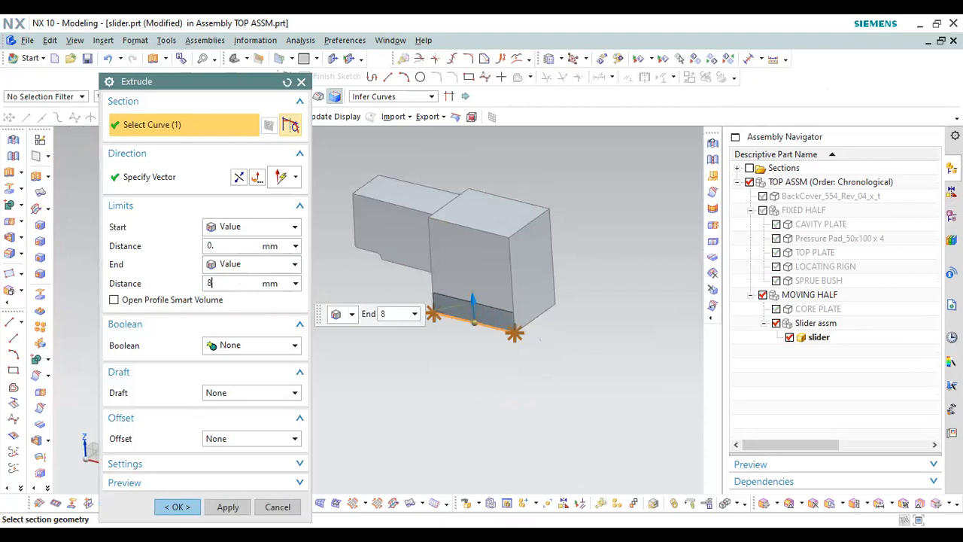
Give the edge extrusion a two-sided offset from 0 to 5 mm and create the guide rail as a separate body
click(232, 439)
click(239, 478)
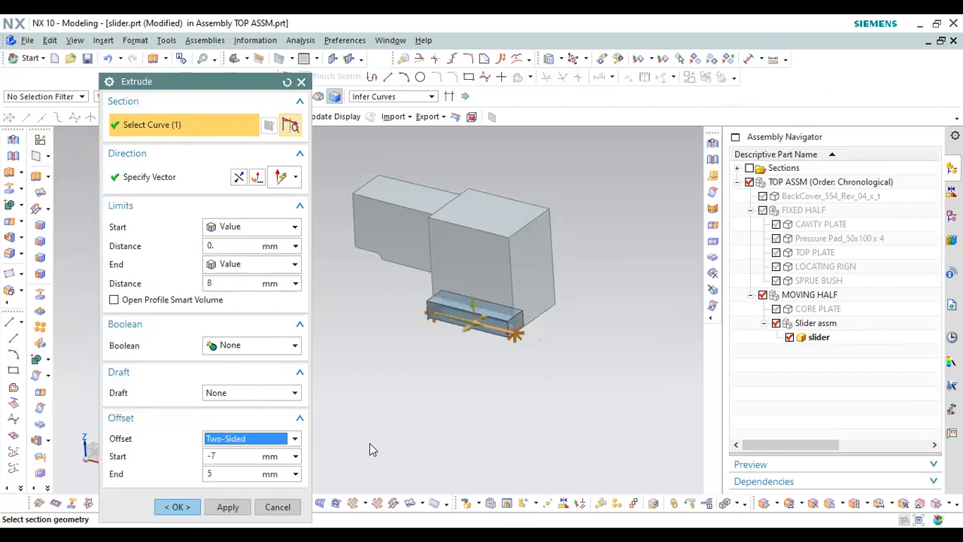
scroll(489, 347, down, 3)
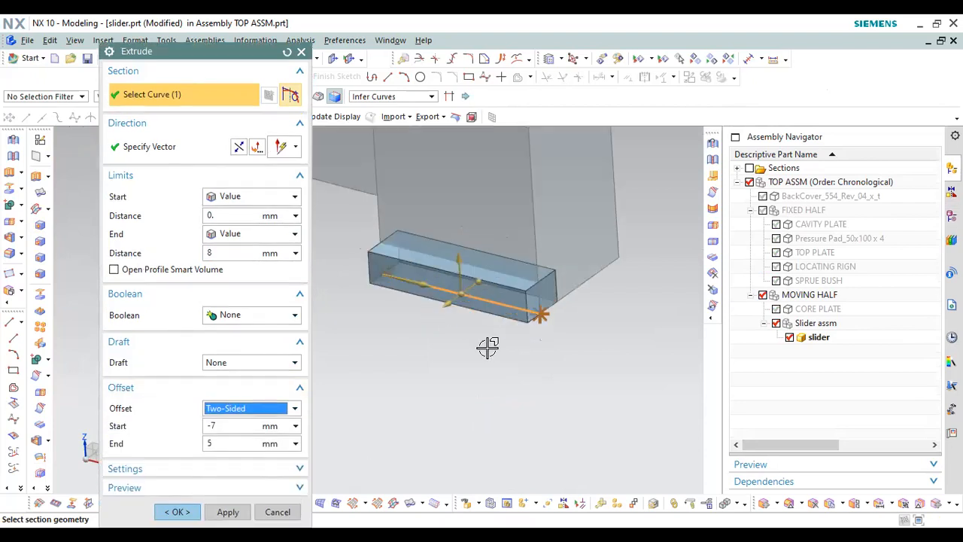
click(223, 427)
text(0)
key(Return)
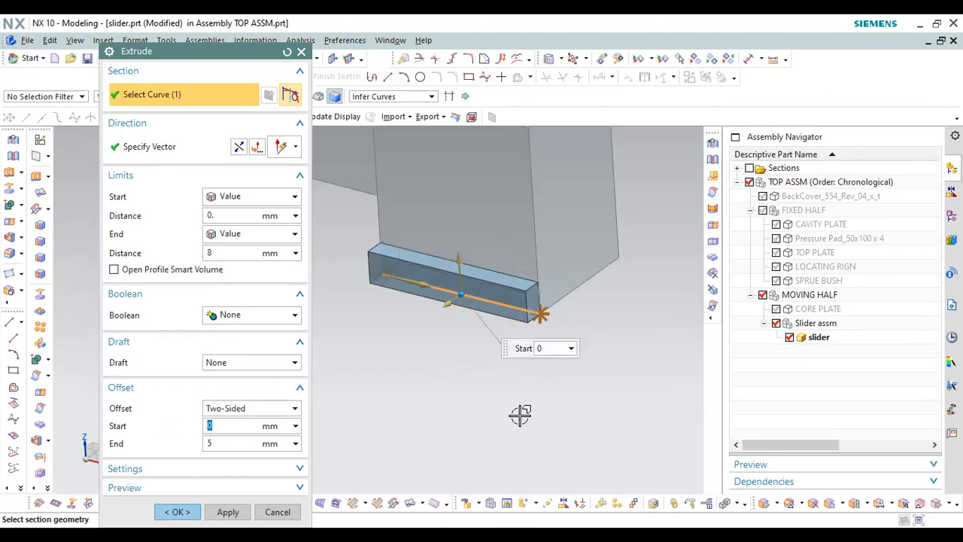
scroll(507, 365, up, 3)
click(176, 511)
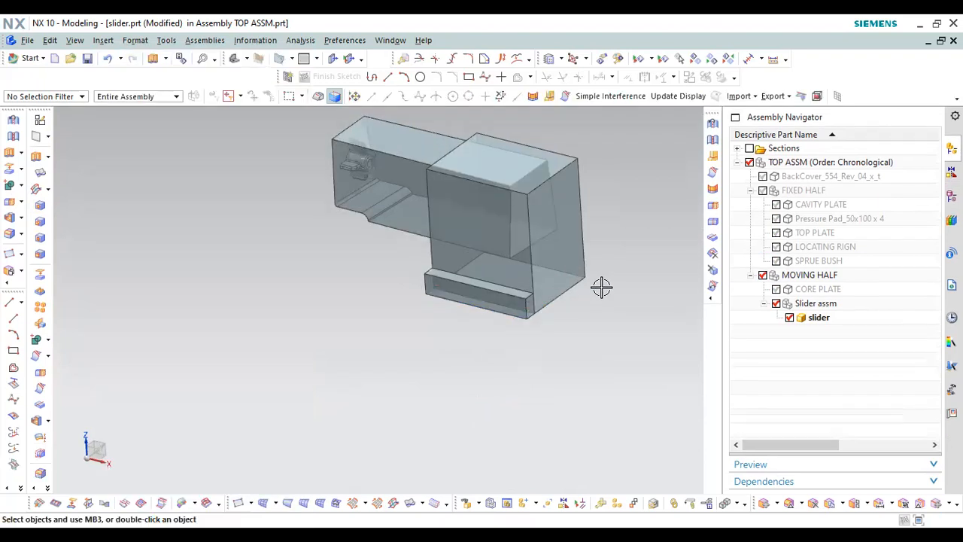
Mirror the guide rail to the block's opposite side with Mirror Geometry, using a plane through the midpoint of the block's lower rear edge
click(136, 40)
mouse_move(102, 40)
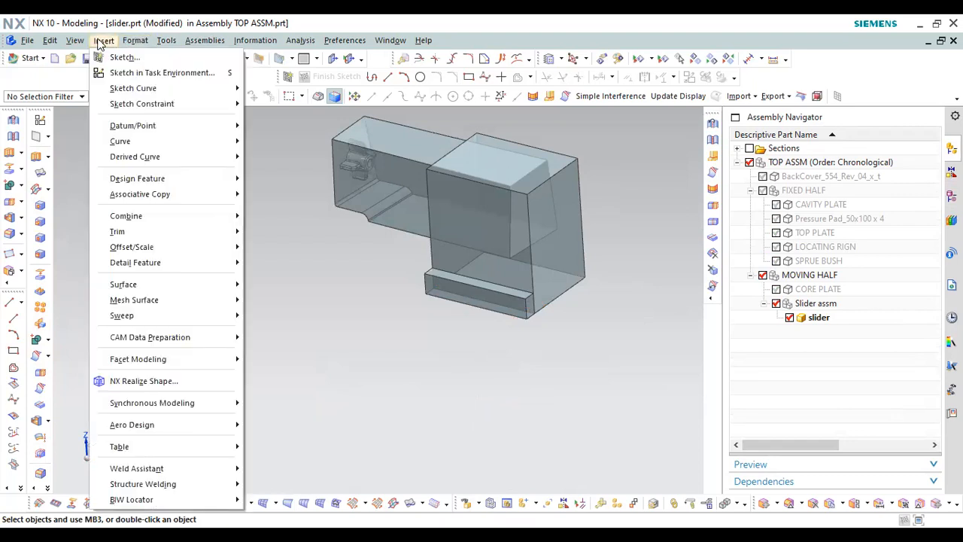
mouse_move(203, 250)
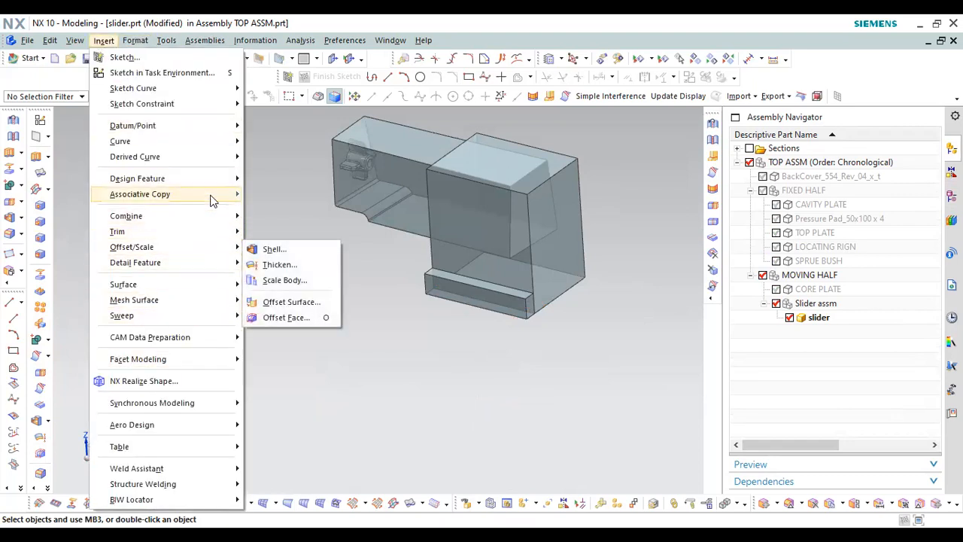
mouse_move(210, 197)
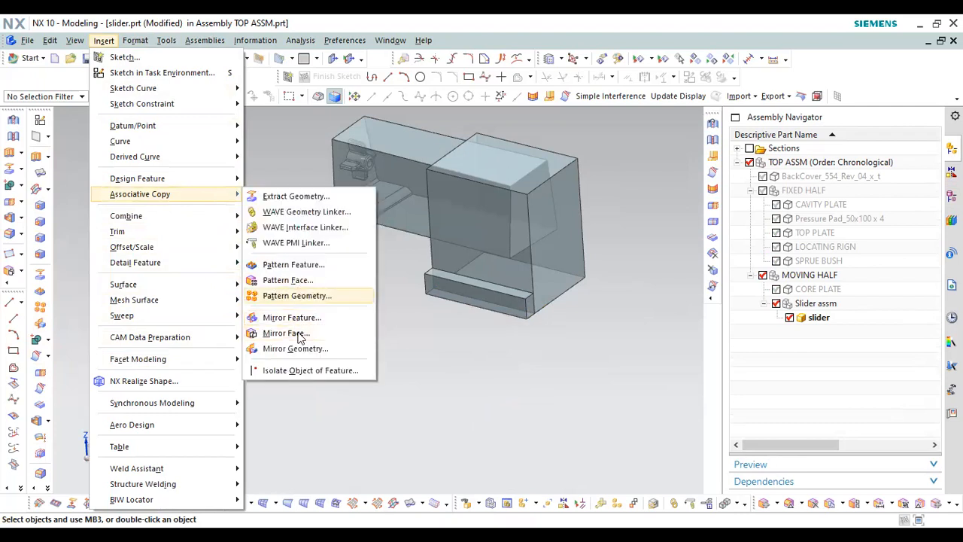
click(299, 348)
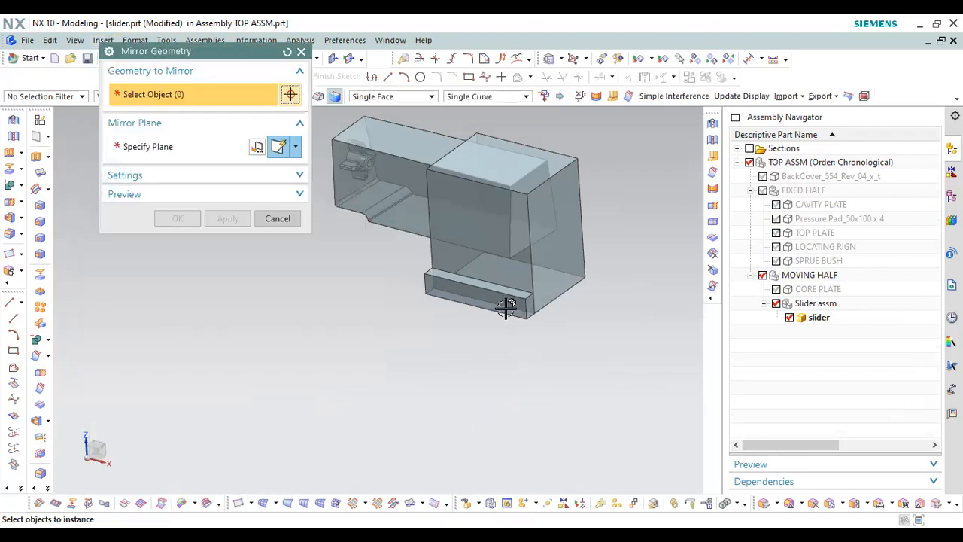
click(277, 149)
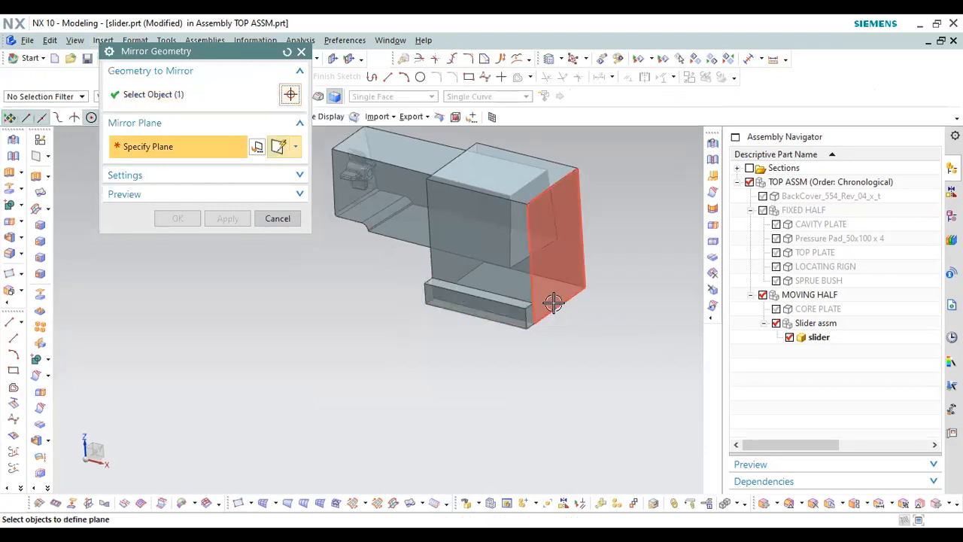
click(560, 304)
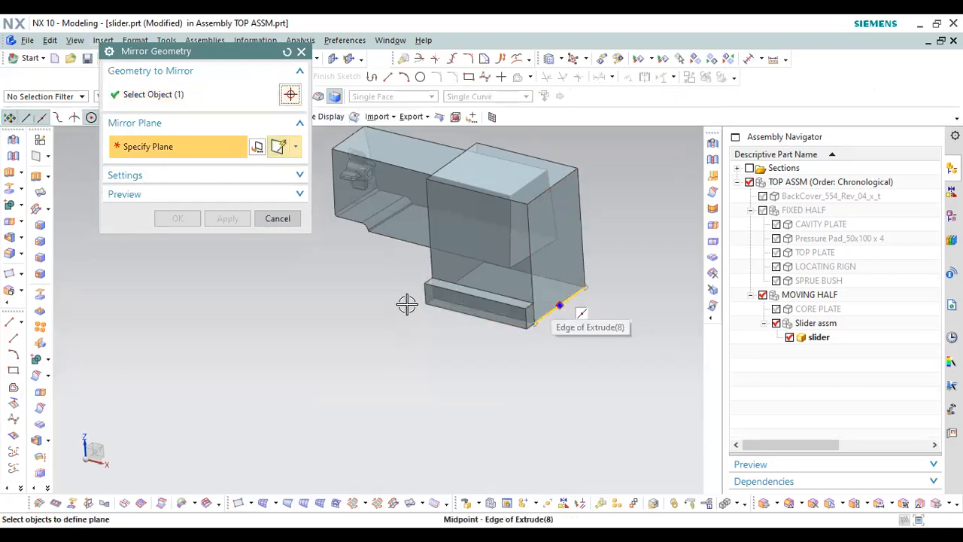
middle_click(636, 186)
Unite the rear slider block with both guide rails
key(u)
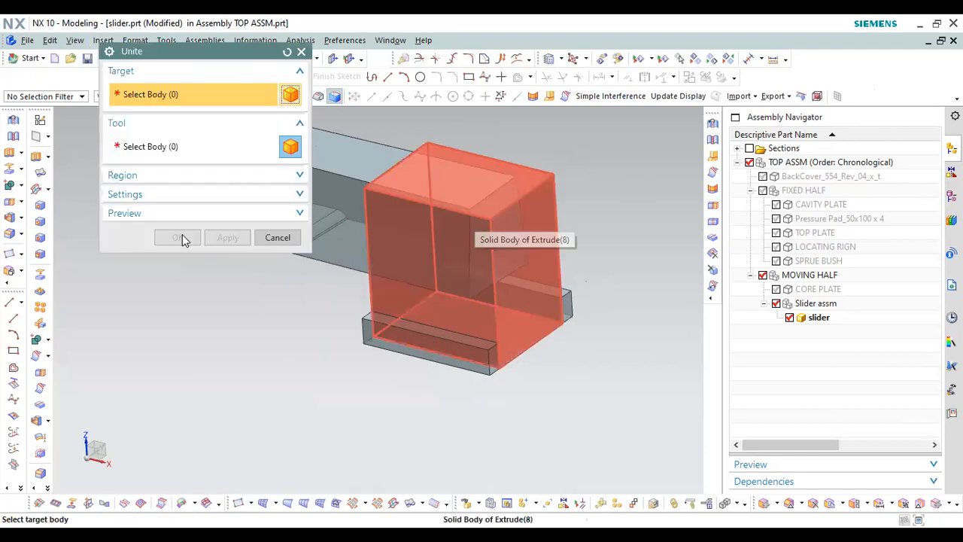
click(298, 235)
scroll(609, 277, up, 1)
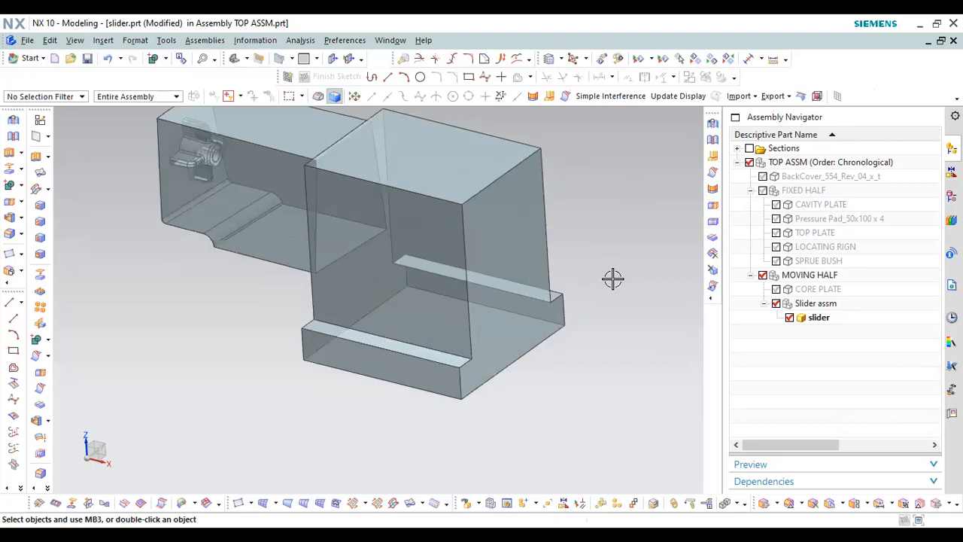
scroll(527, 322, down, 3)
key(F8)
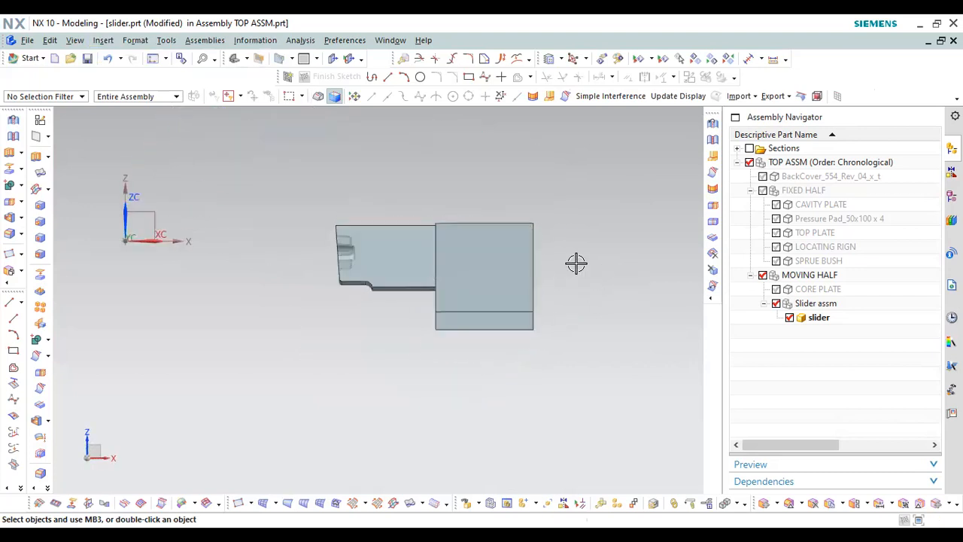
middle_drag(573, 264, 557, 355)
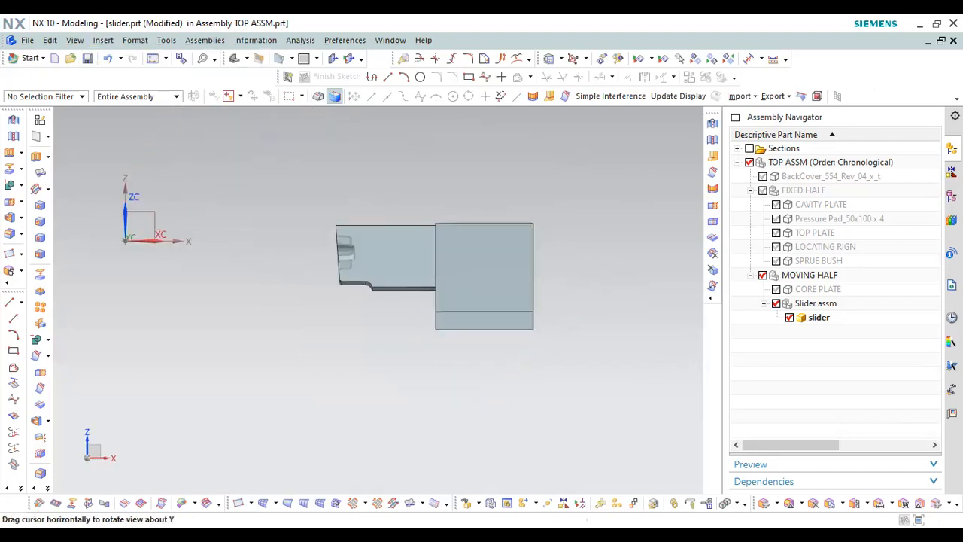
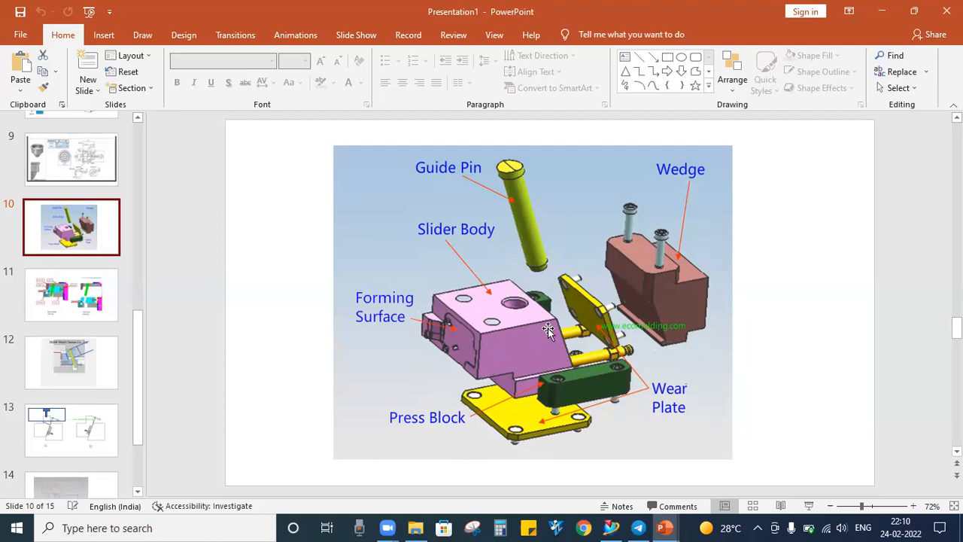
Switch from the PowerPoint slider reference back to NX and display the core plate together with the slider
click(882, 11)
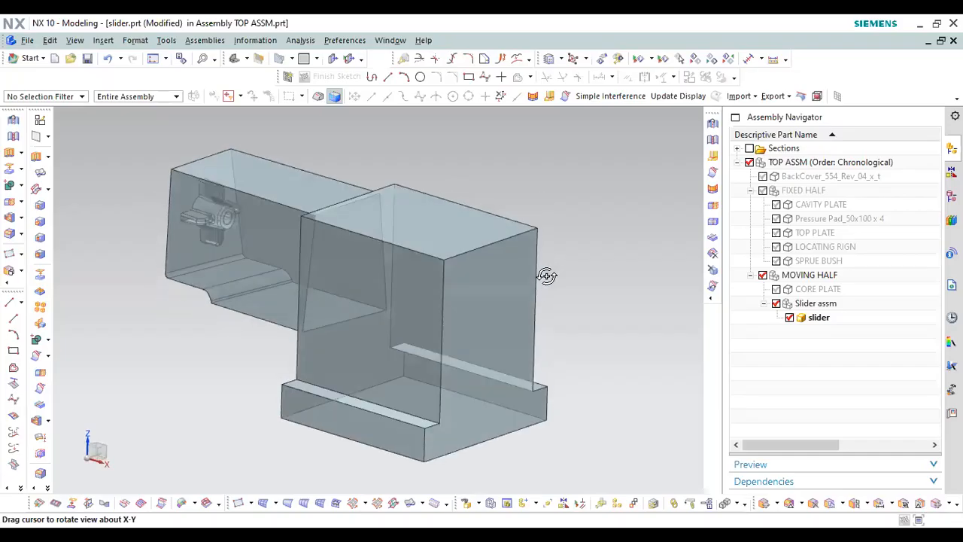
mouse_move(548, 275)
middle_down()
mouse_move(576, 274)
mouse_move(549, 277)
middle_up()
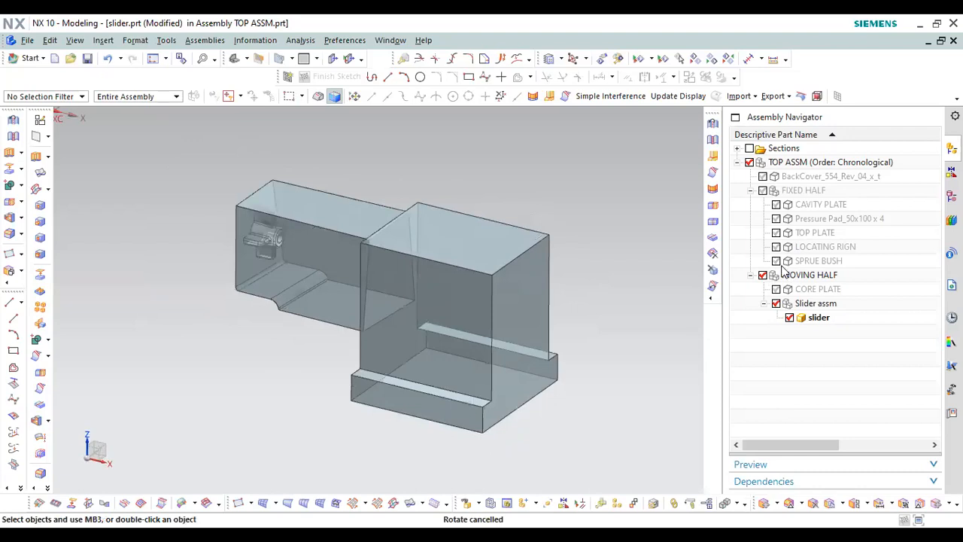
click(775, 289)
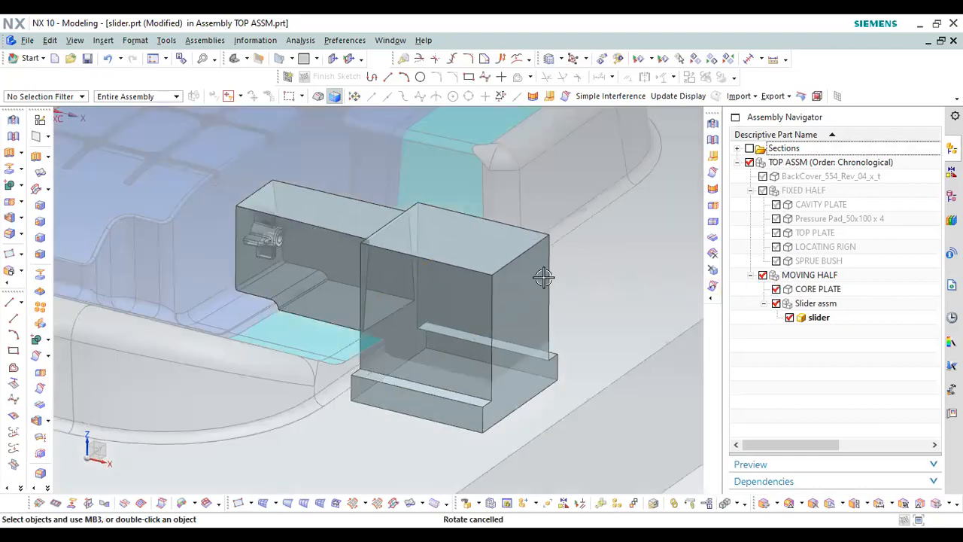
scroll(404, 289, down, 2)
scroll(387, 269, down, 2)
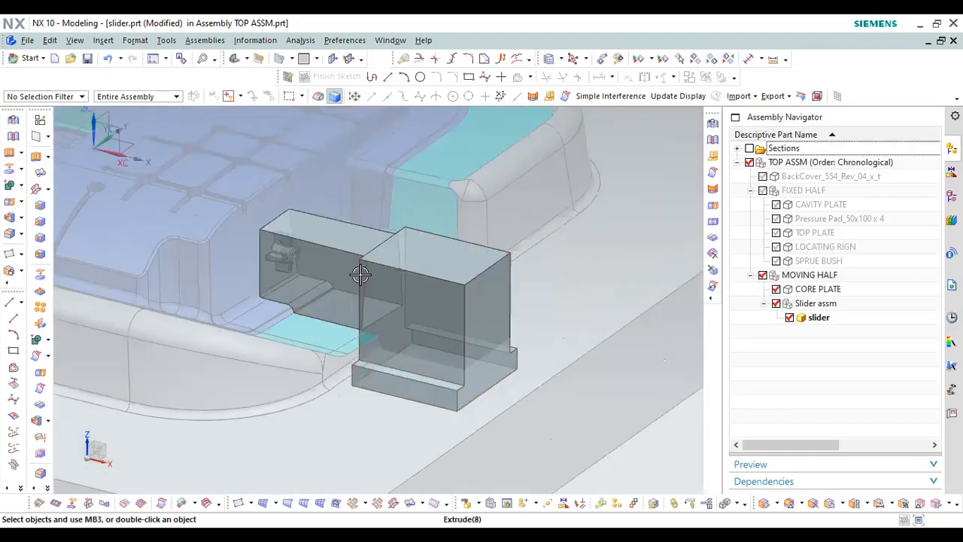
scroll(265, 204, down, 2)
scroll(399, 300, up, 8)
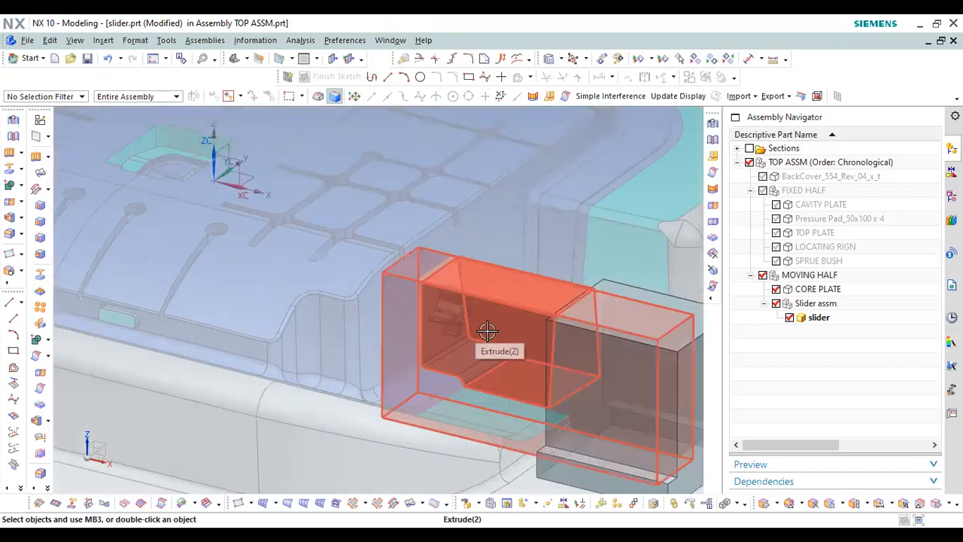
Examine the slider's position in the core plate from above and at an angle, briefly toggling the cavity plate's display
middle_drag(505, 315, 428, 282)
scroll(470, 307, up, 3)
scroll(421, 286, down, 5)
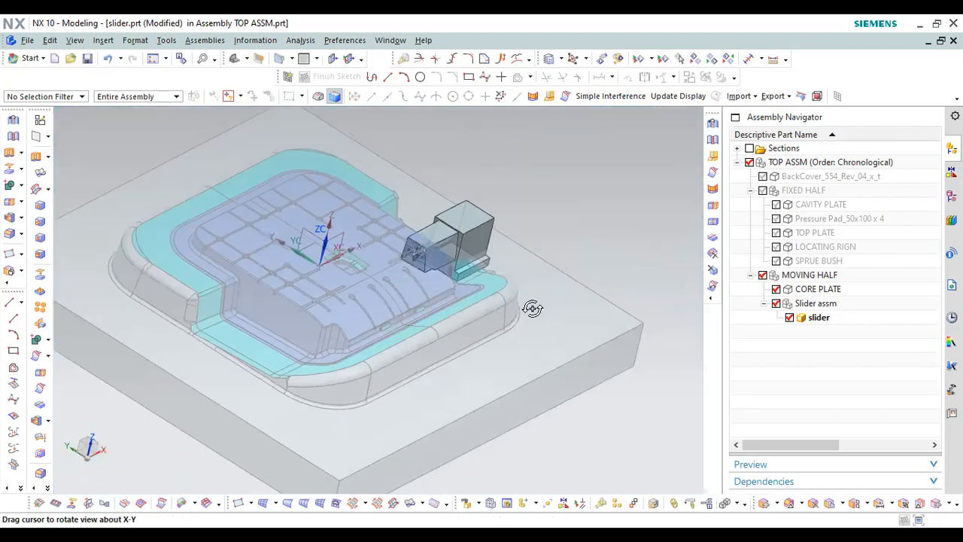
middle_drag(529, 307, 472, 333)
key(F8)
scroll(430, 223, up, 4)
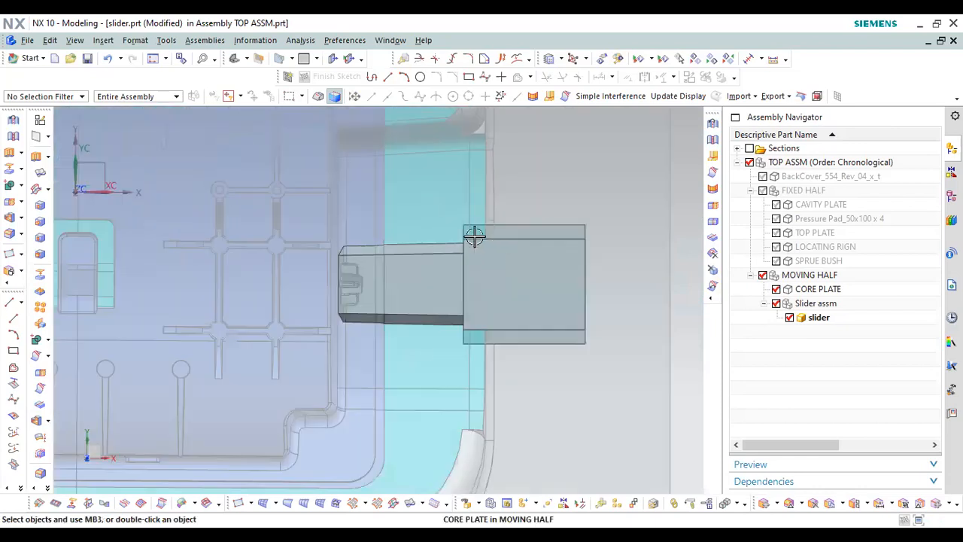
scroll(415, 307, down, 3)
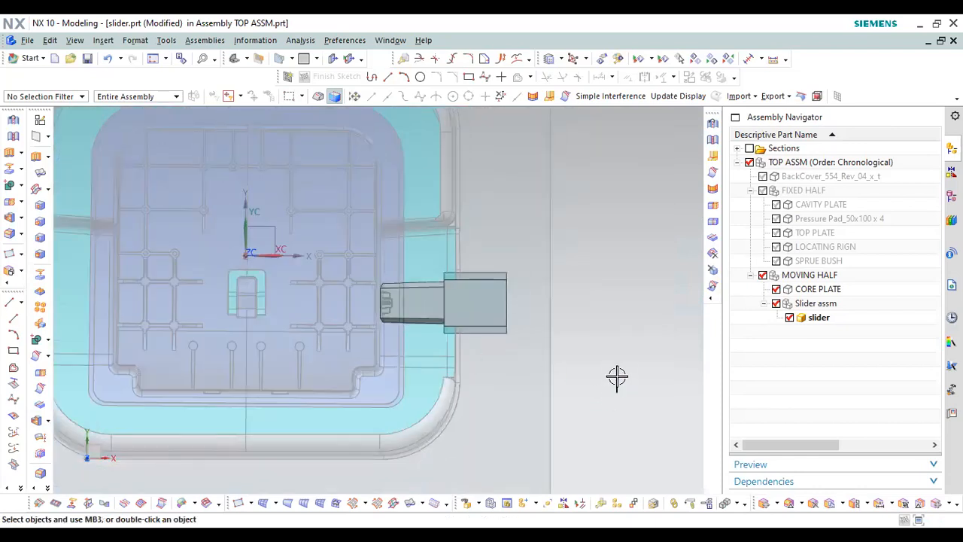
middle_drag(587, 366, 572, 299)
scroll(571, 299, up, 2)
scroll(511, 286, up, 3)
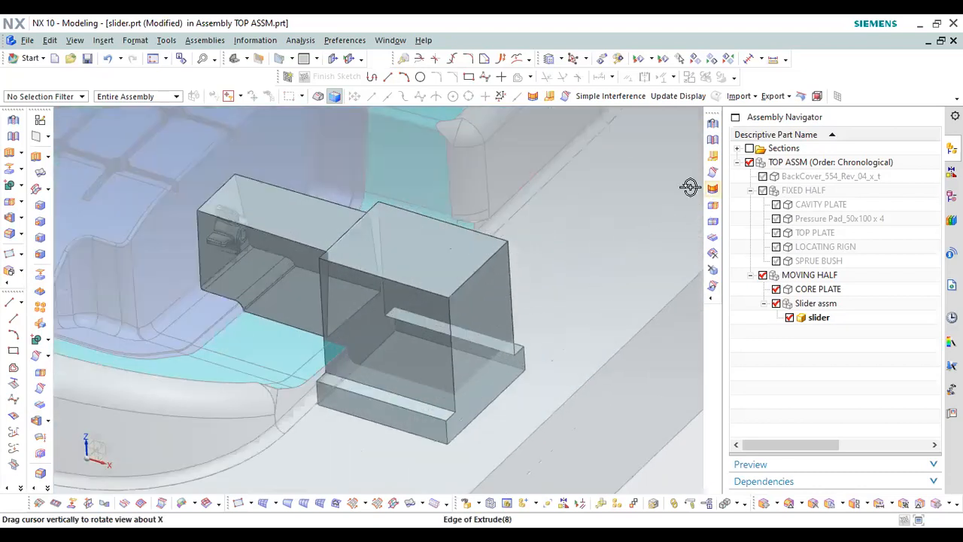
click(776, 204)
click(776, 205)
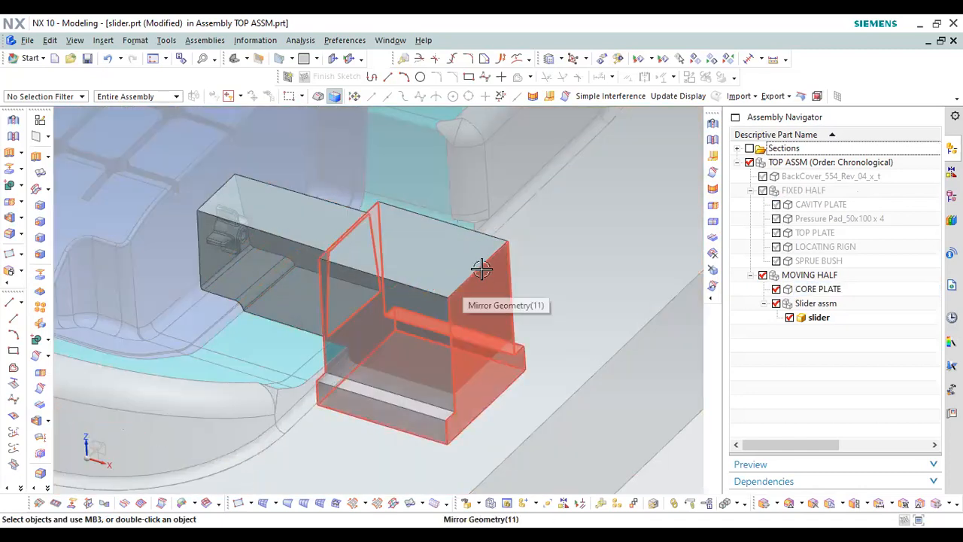
click(103, 39)
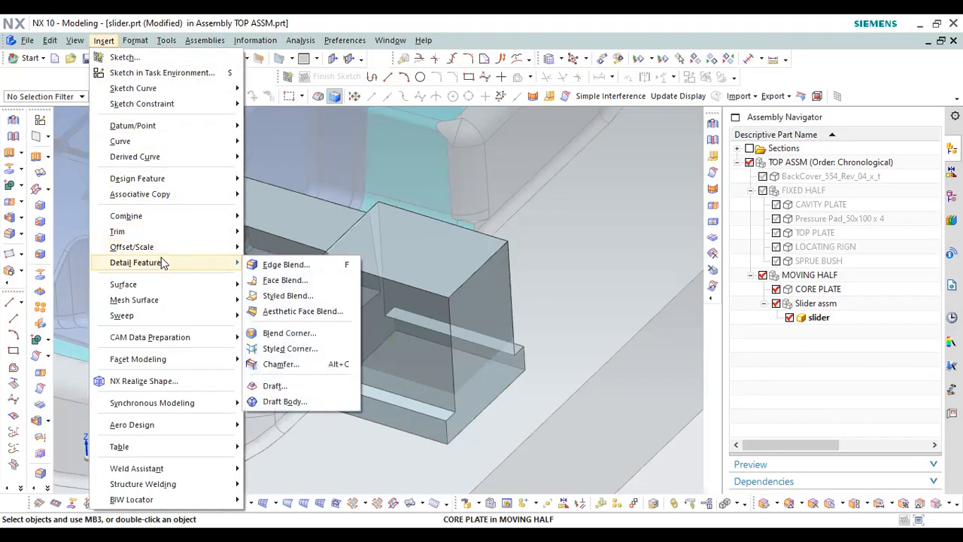
mouse_move(184, 176)
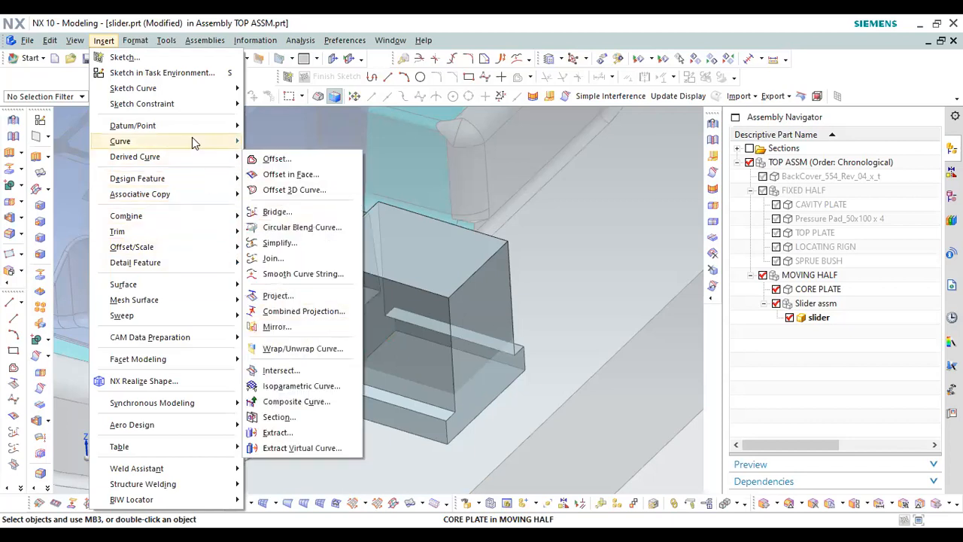
mouse_move(188, 155)
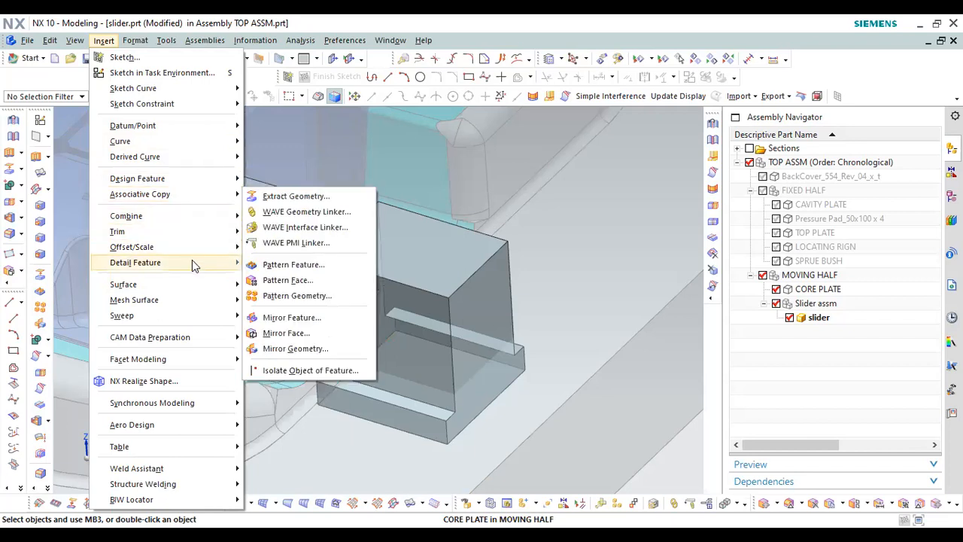
mouse_move(192, 261)
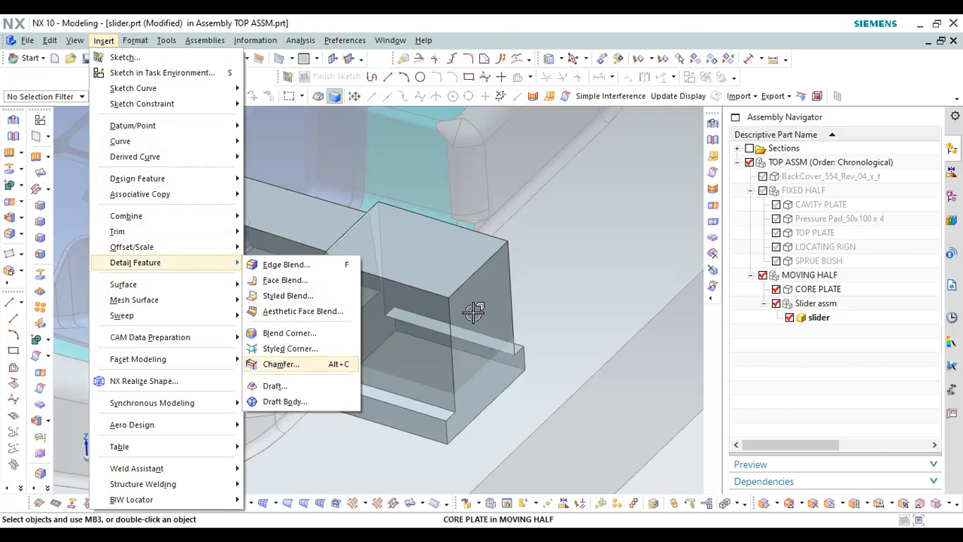
drag(473, 409, 473, 415)
scroll(469, 309, down, 3)
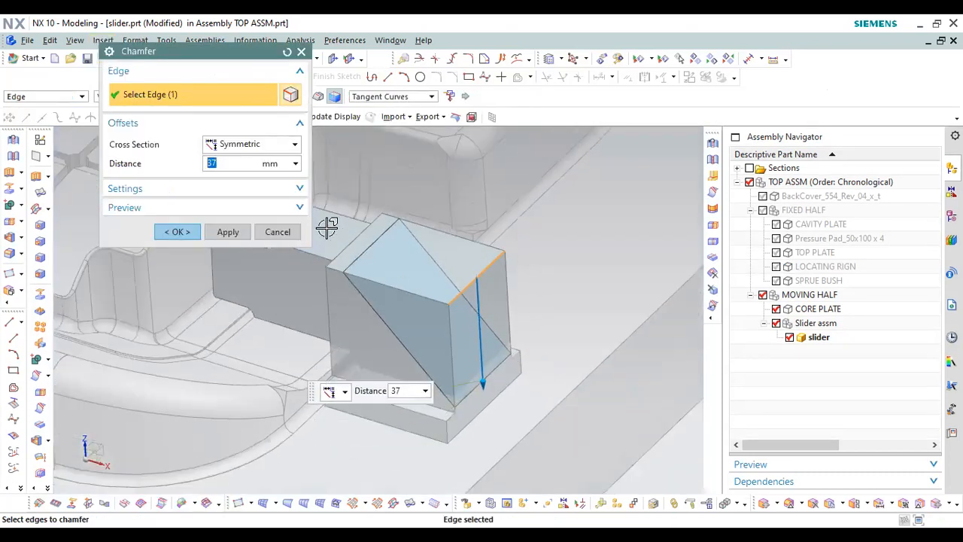
click(246, 143)
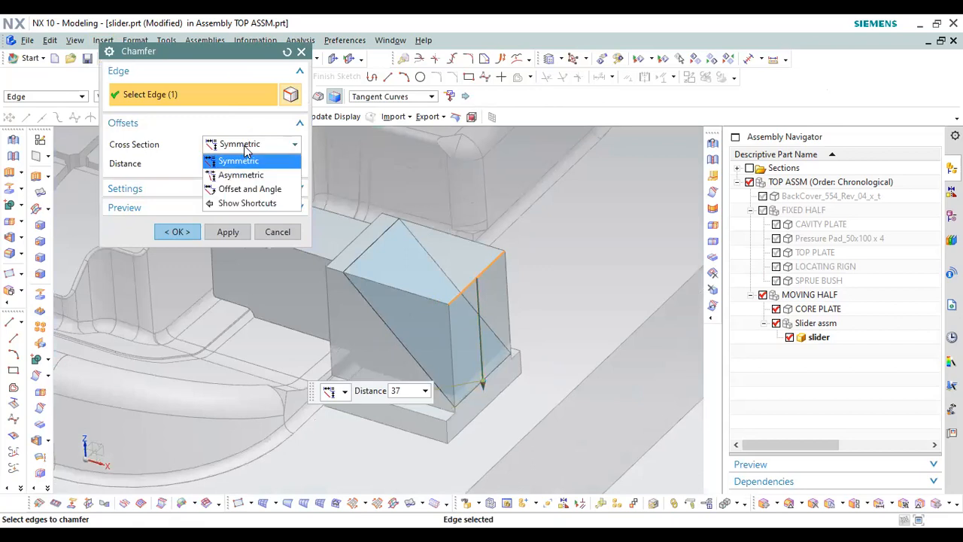
click(253, 188)
scroll(396, 290, up, 3)
drag(396, 290, 448, 271)
scroll(481, 238, down, 2)
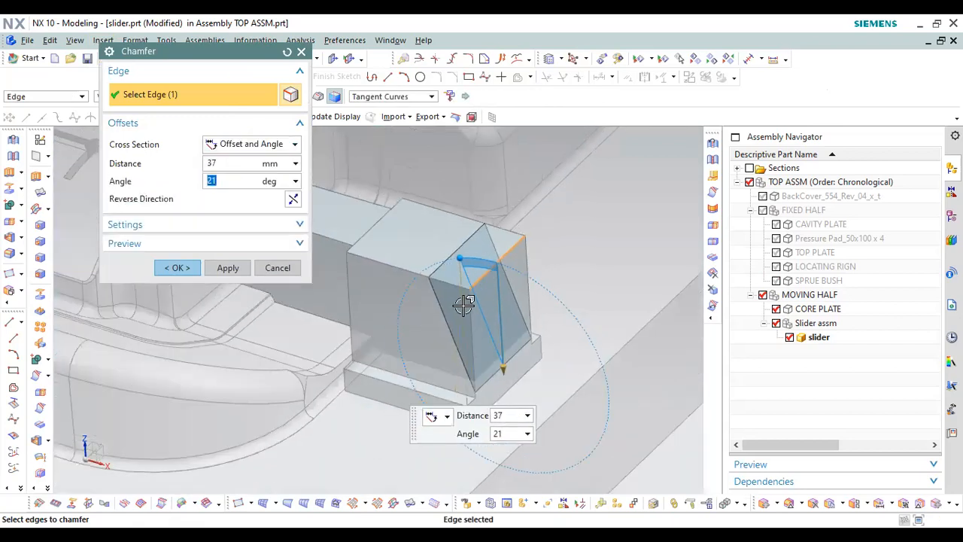
scroll(449, 308, up, 3)
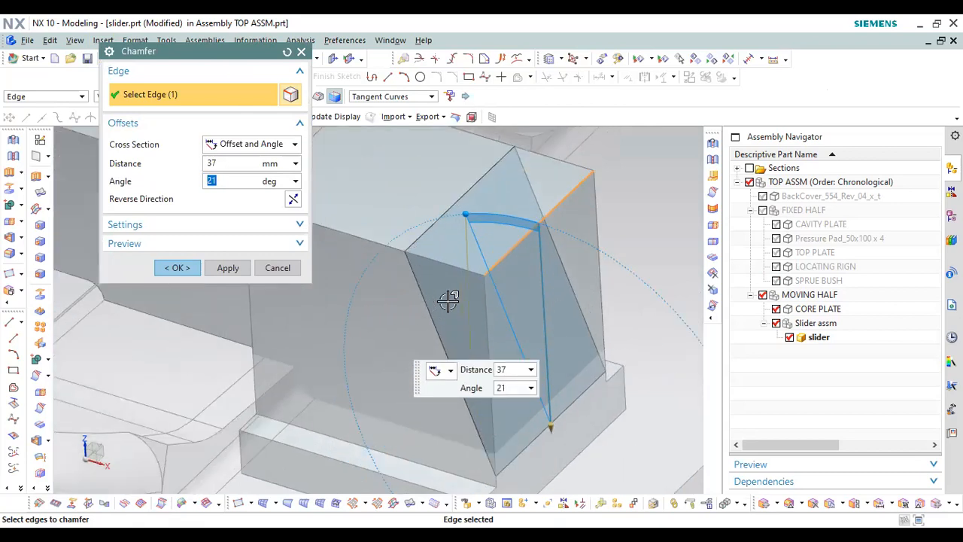
scroll(404, 251, down, 3)
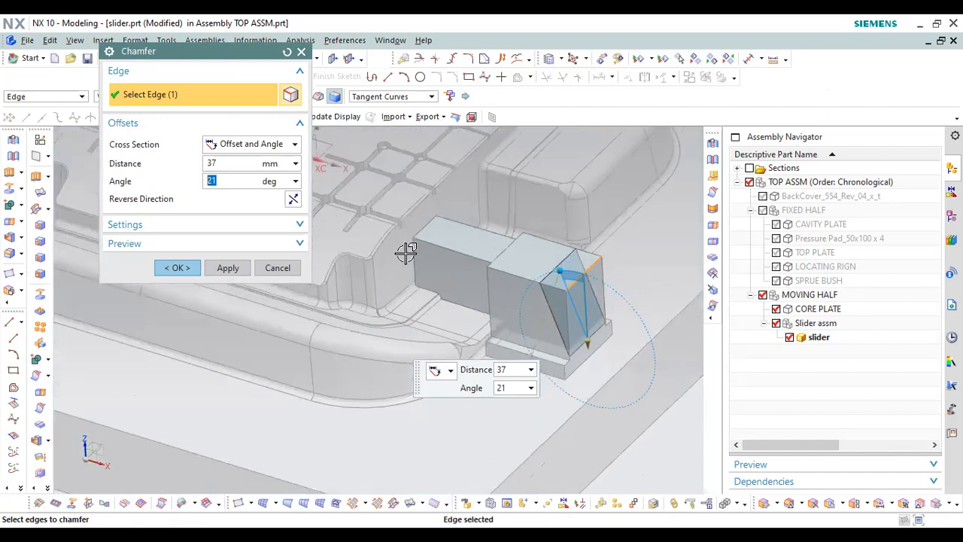
middle_drag(451, 269, 624, 331)
click(225, 181)
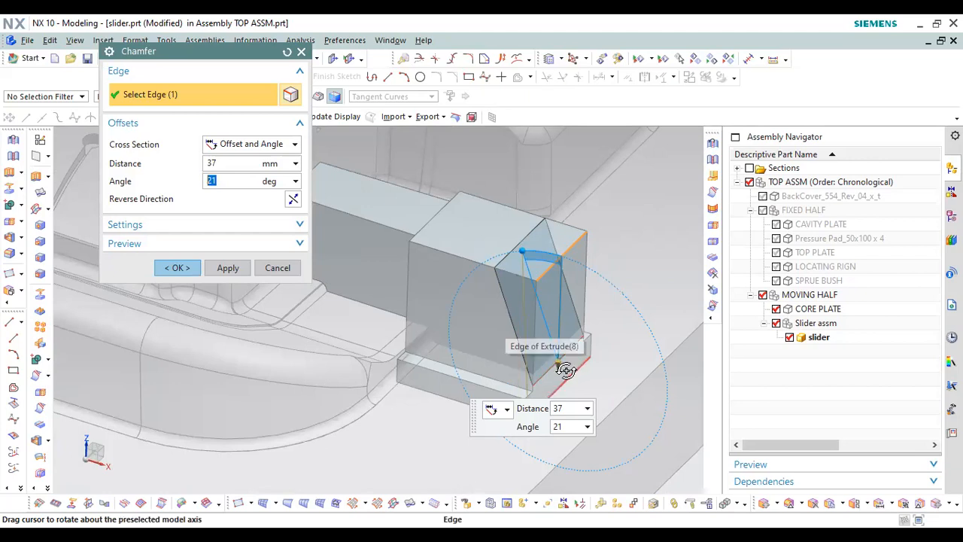
scroll(566, 370, up, 5)
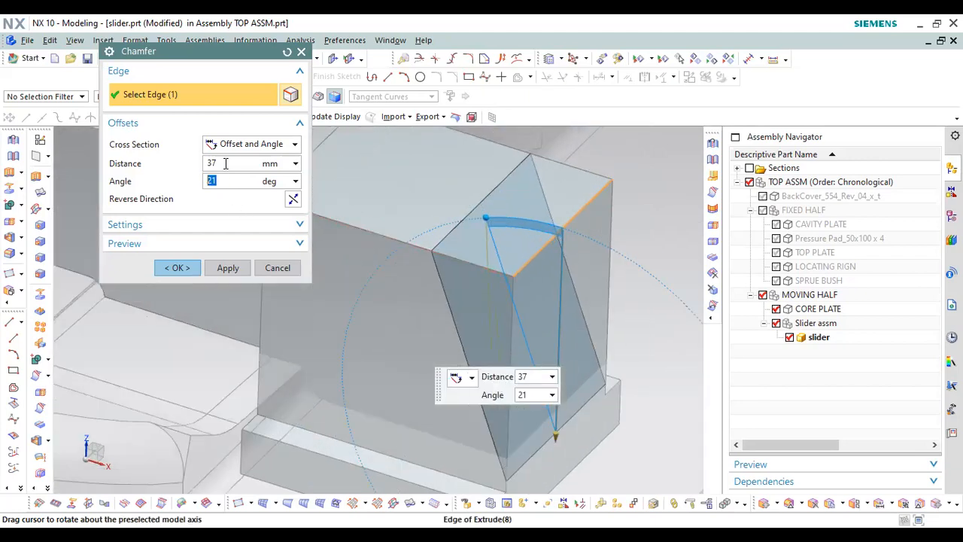
double_click(224, 163)
double_click(228, 182)
text(2)
text(5)
key(Return)
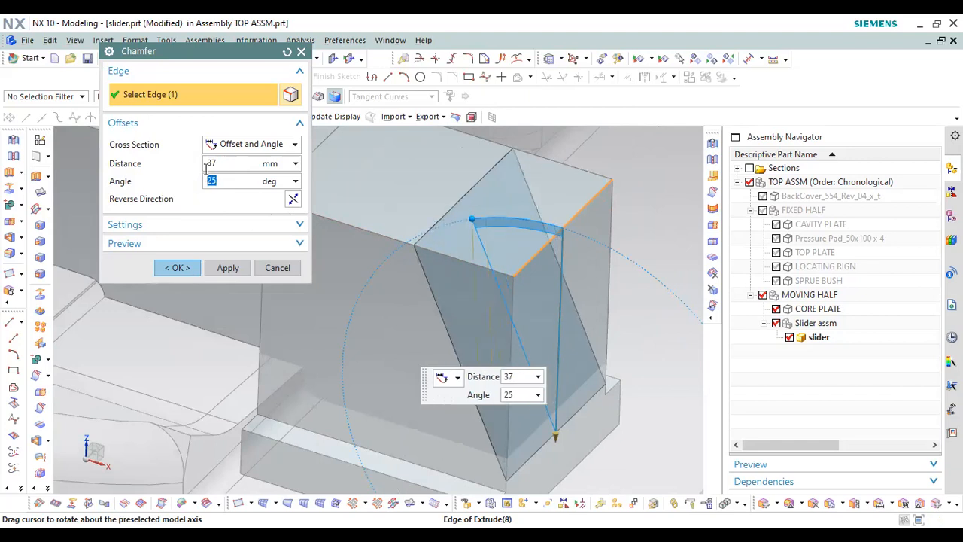
click(208, 165)
middle_drag(595, 451, 607, 354)
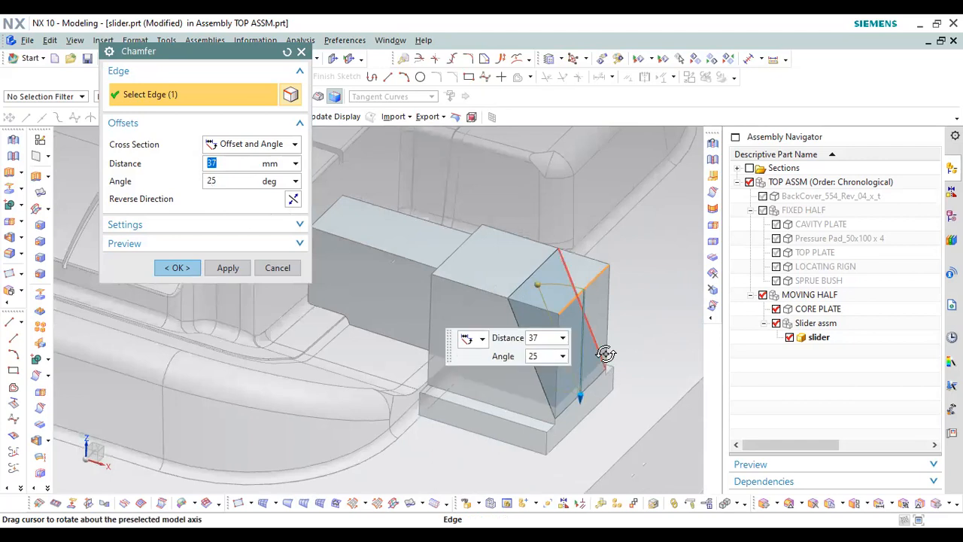
middle_drag(606, 353, 550, 303)
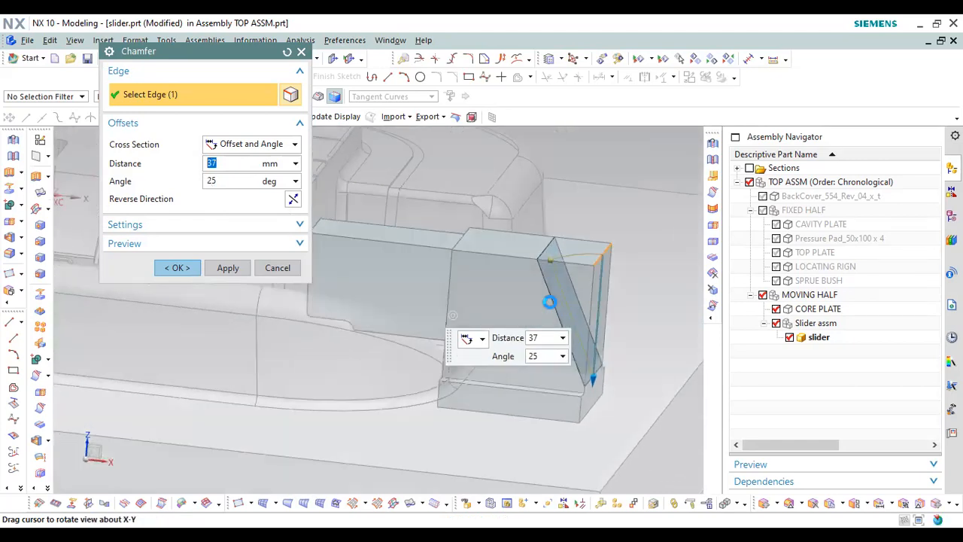
key(F8)
scroll(610, 315, down, 1)
middle_drag(610, 314, 602, 345)
key(F8)
key(Escape)
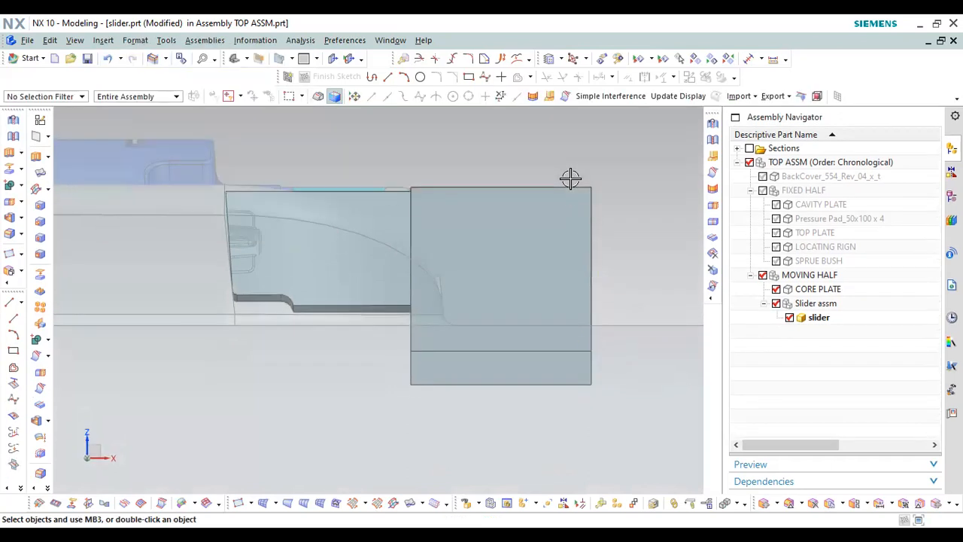
Start a chamfer on the slider block's upper rear edge using Offset and Angle, with a 35 mm distance and a 25° angle
click(592, 207)
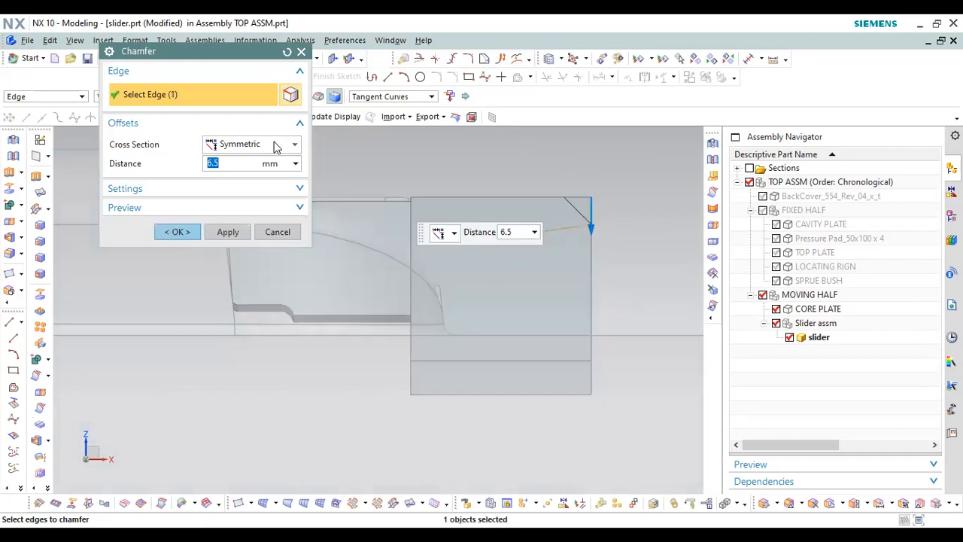
click(275, 146)
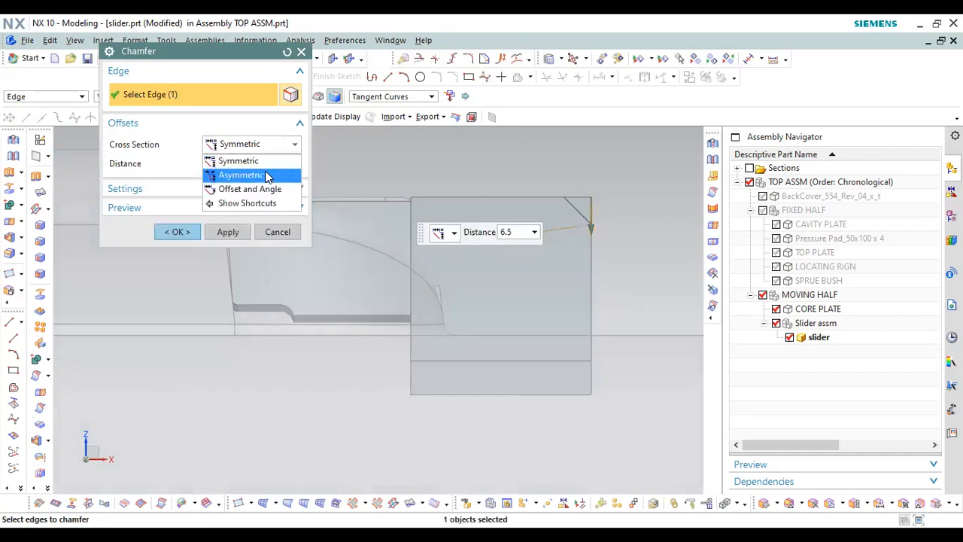
click(249, 189)
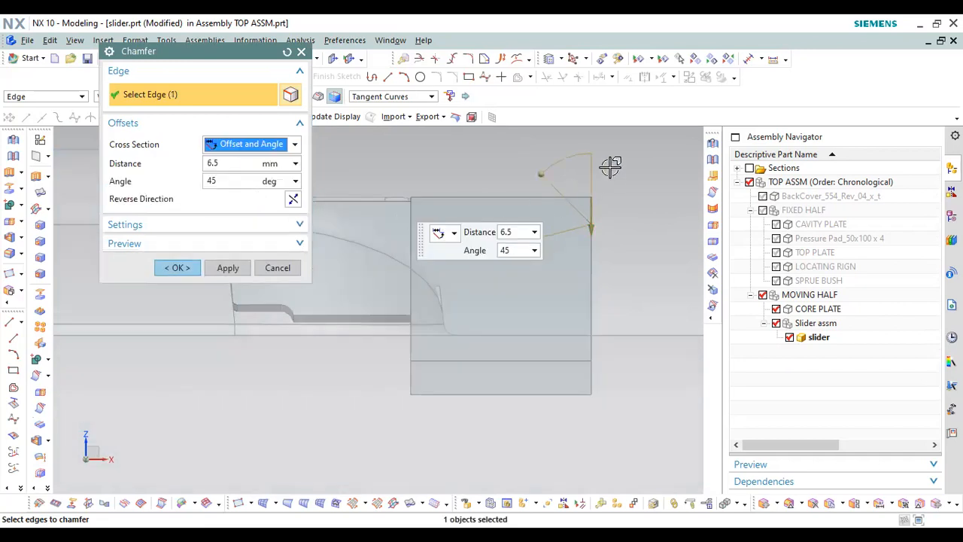
scroll(587, 230, up, 1)
scroll(580, 263, down, 2)
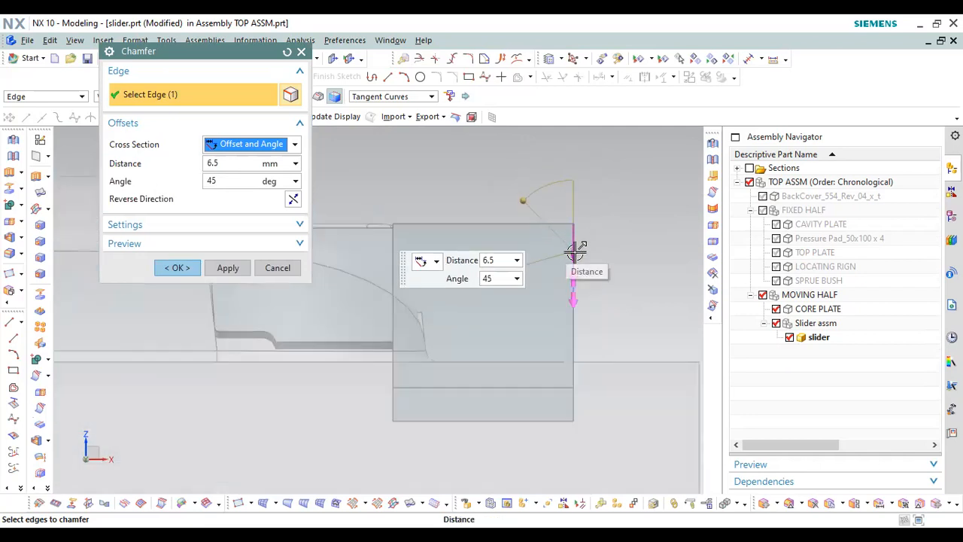
drag(579, 369, 576, 371)
drag(468, 263, 534, 252)
text(25)
key(Return)
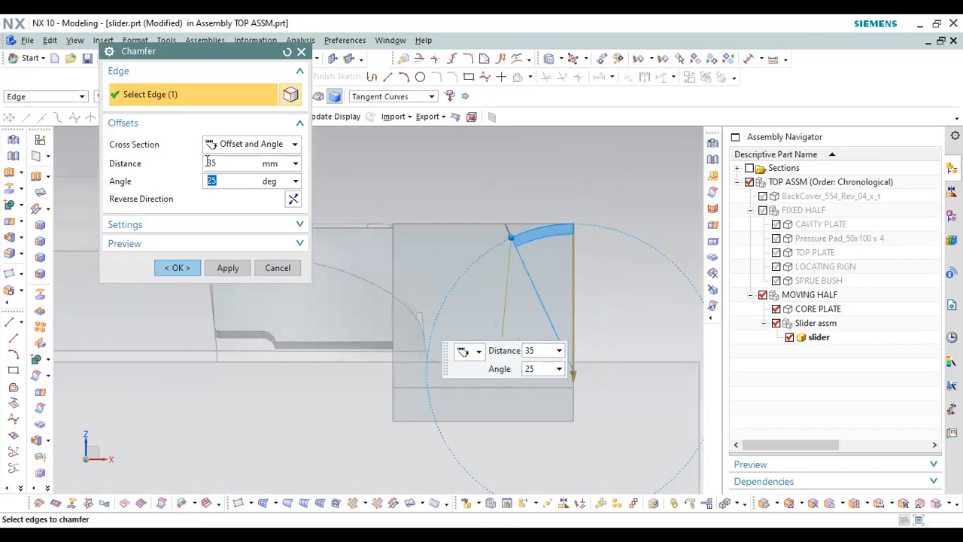
Shorten the chamfer distance to 21 mm and compare it with the slider's front shut-off height in the side view
drag(574, 373, 574, 280)
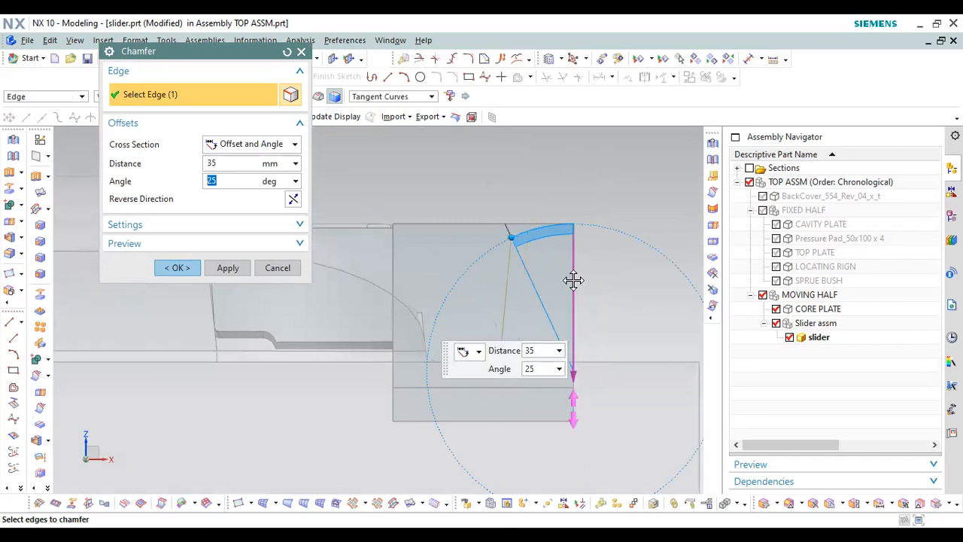
mouse_move(570, 316)
mouse_down()
mouse_move(569, 344)
mouse_move(575, 316)
mouse_up()
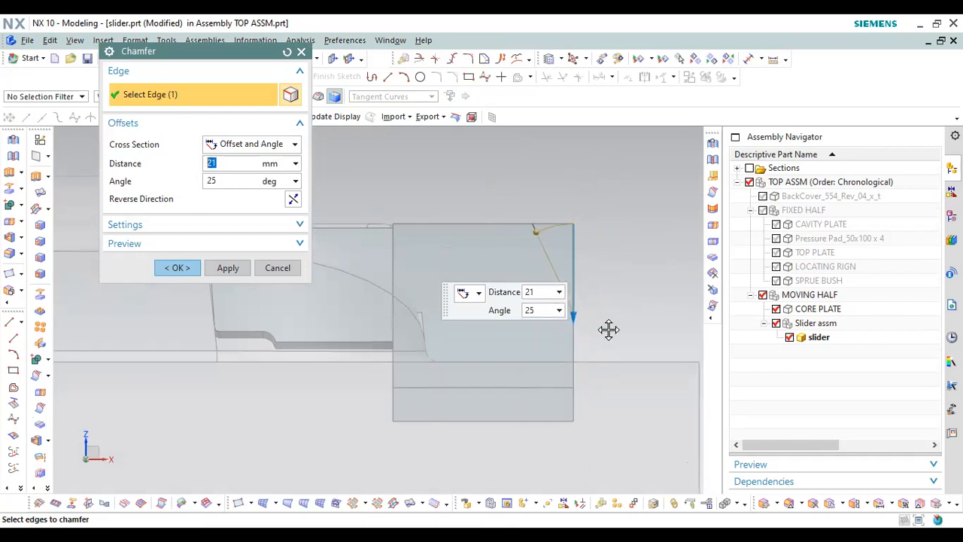
scroll(608, 329, down, 3)
scroll(458, 284, up, 2)
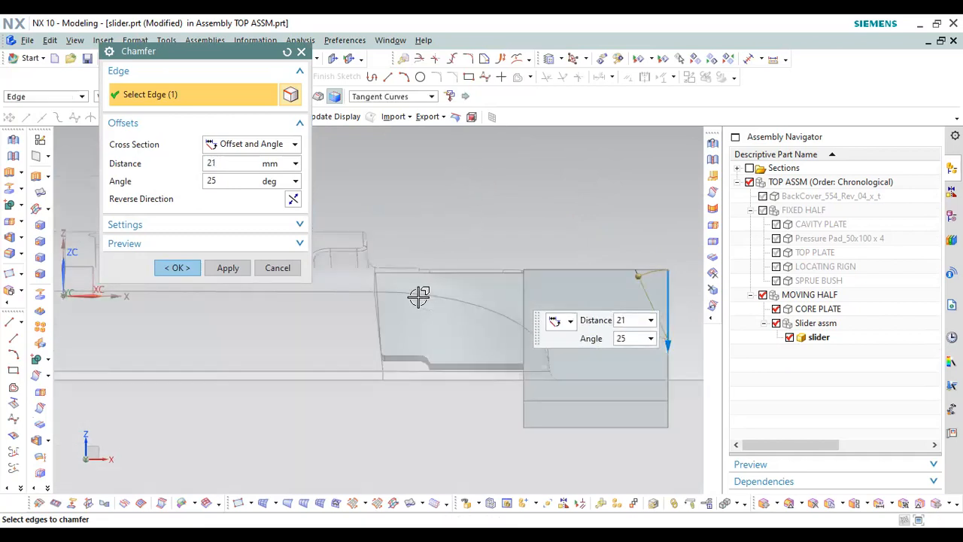
scroll(411, 303, up, 3)
scroll(378, 282, down, 2)
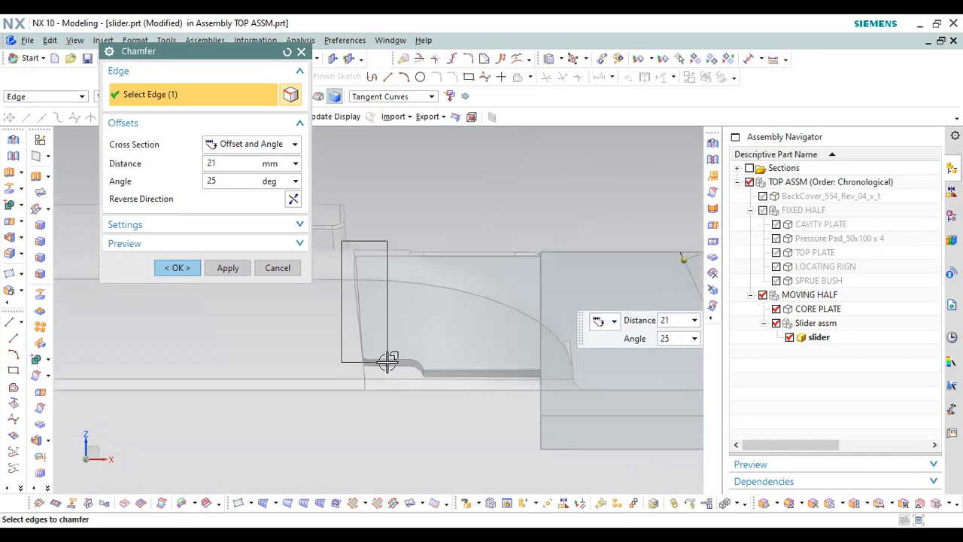
scroll(383, 215, down, 1)
scroll(522, 288, up, 1)
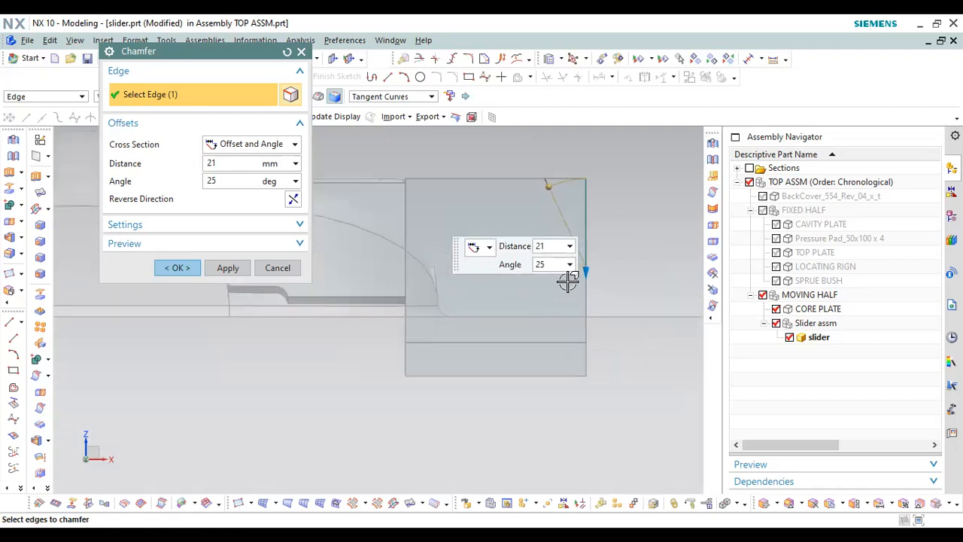
Lengthen the chamfer distance to 29 mm and fine-tune it to 30 mm, close to the core plate's parting level
drag(588, 271, 595, 306)
scroll(629, 298, down, 2)
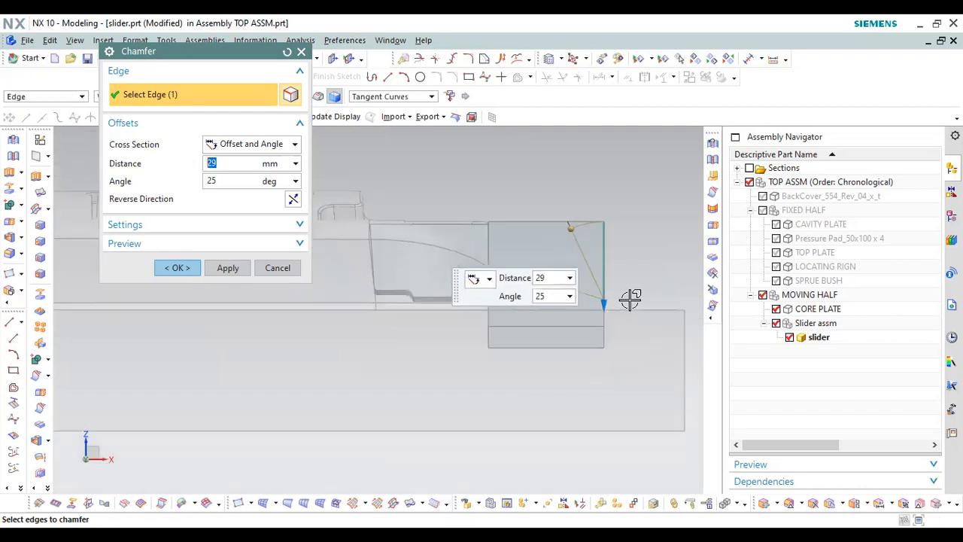
scroll(511, 230, up, 1)
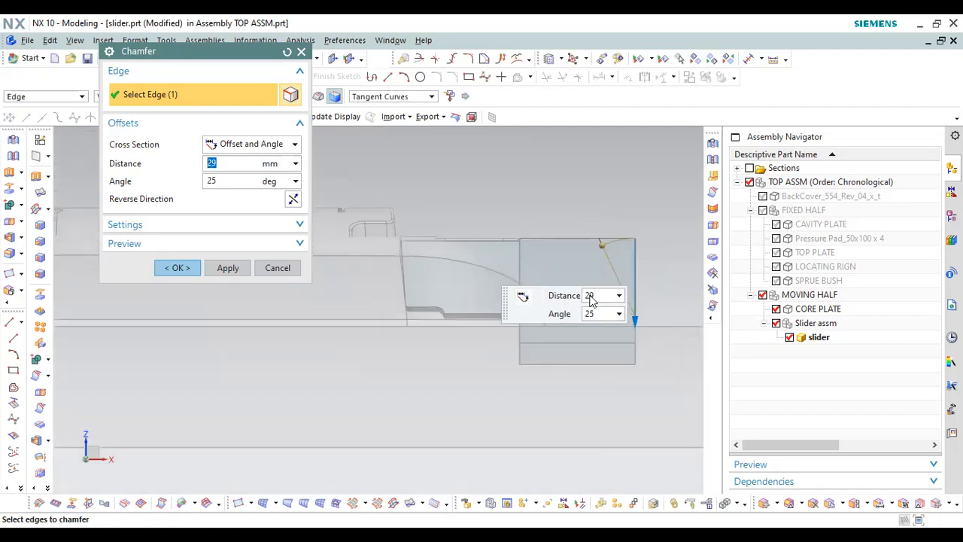
drag(374, 224, 565, 199)
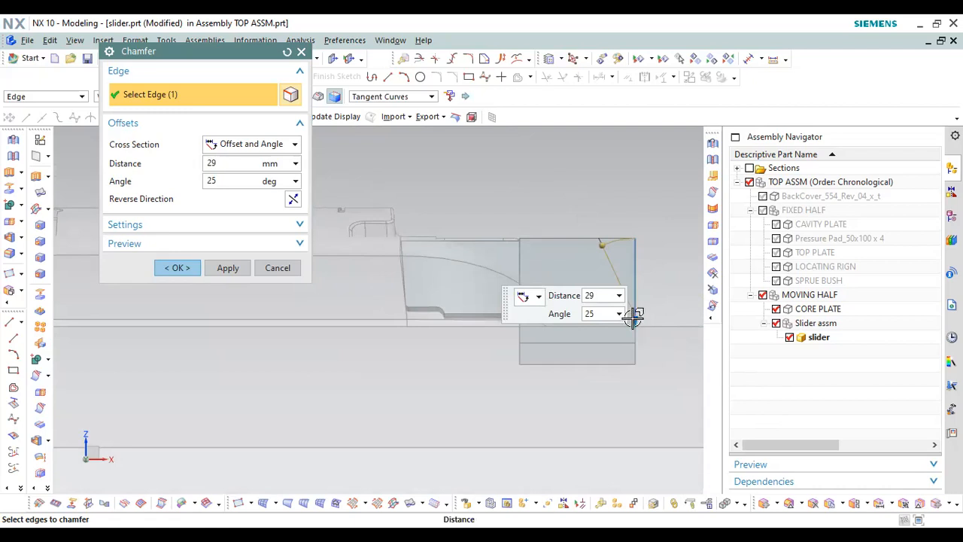
drag(636, 309, 639, 316)
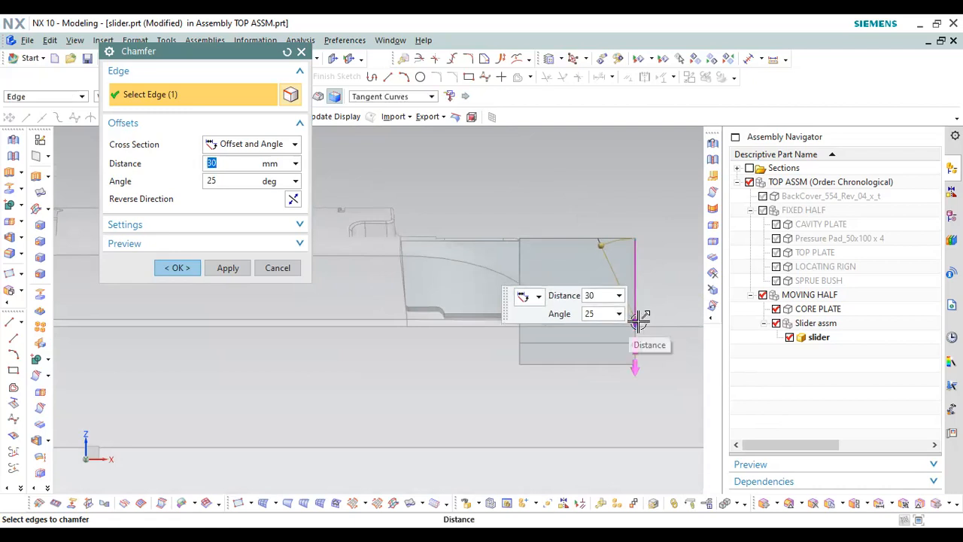
scroll(679, 326, up, 2)
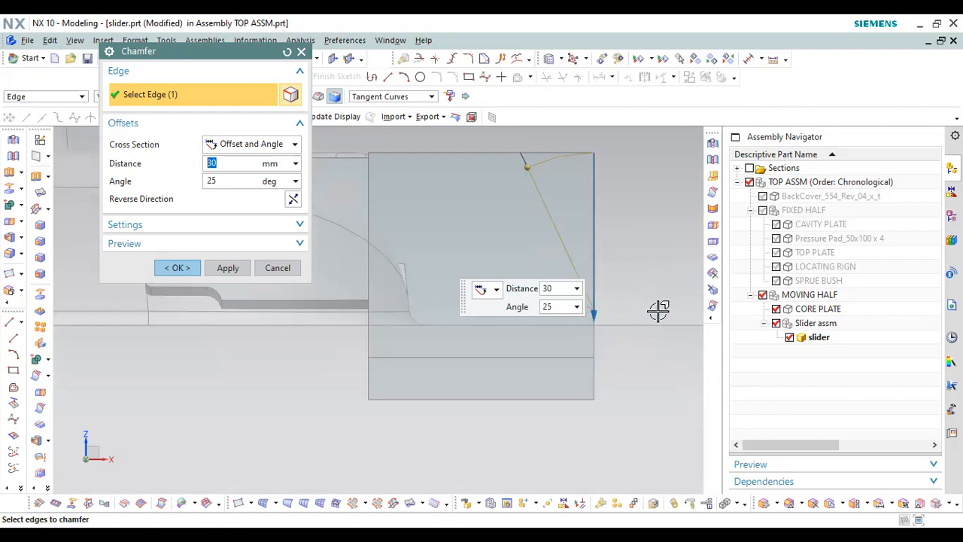
scroll(658, 311, down, 3)
Briefly display the cavity plate to check the chamfer's height against it, and shorten the chamfer distance to 24 mm
click(776, 224)
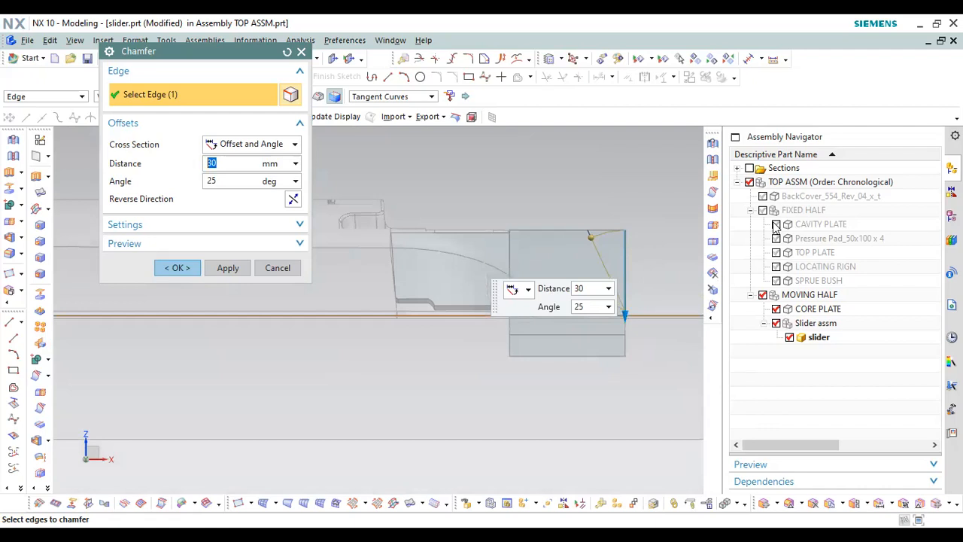
scroll(488, 258, down, 3)
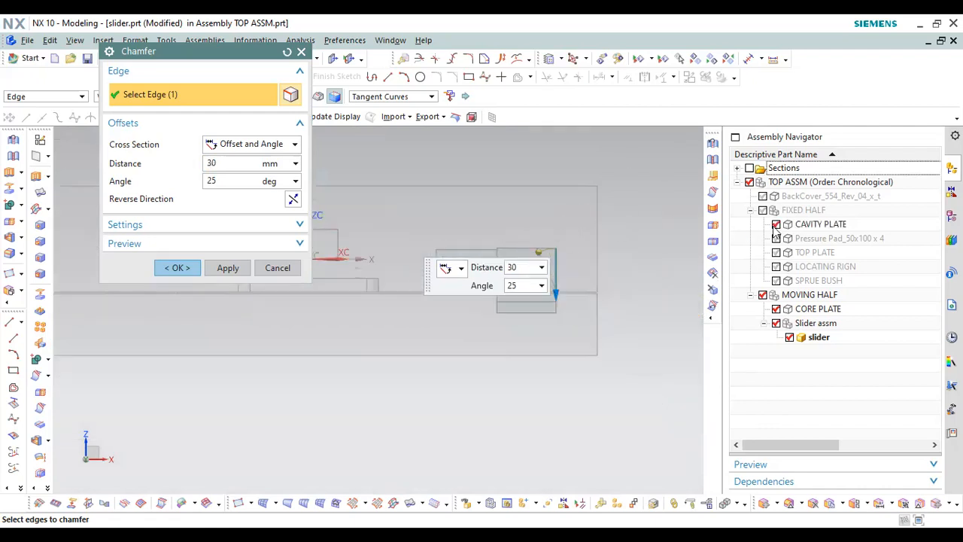
scroll(589, 193, up, 3)
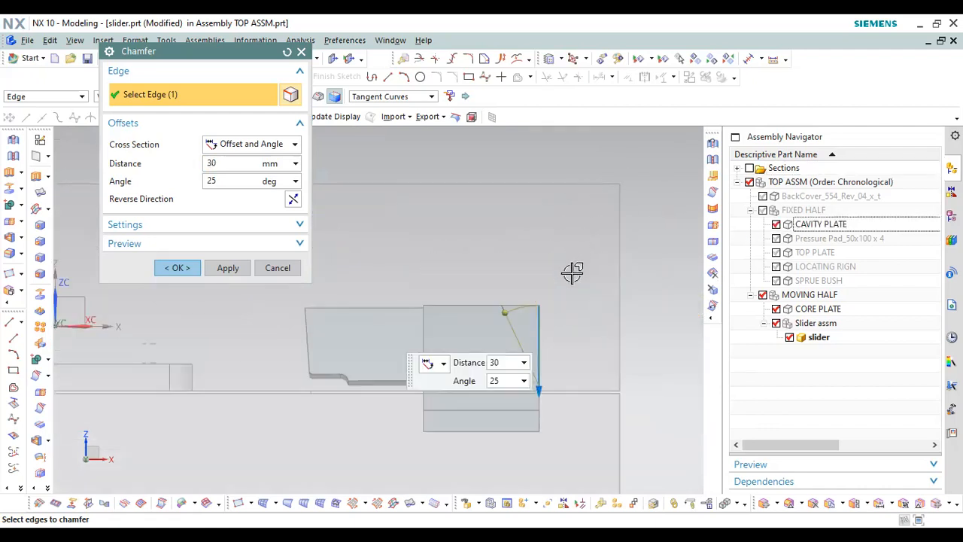
scroll(594, 237, down, 2)
click(775, 224)
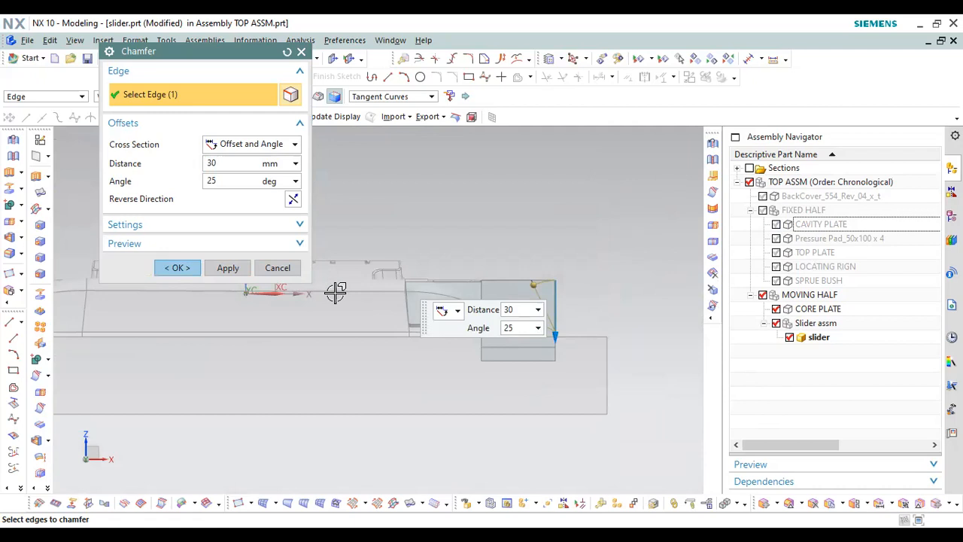
scroll(428, 316, up, 1)
drag(588, 340, 588, 326)
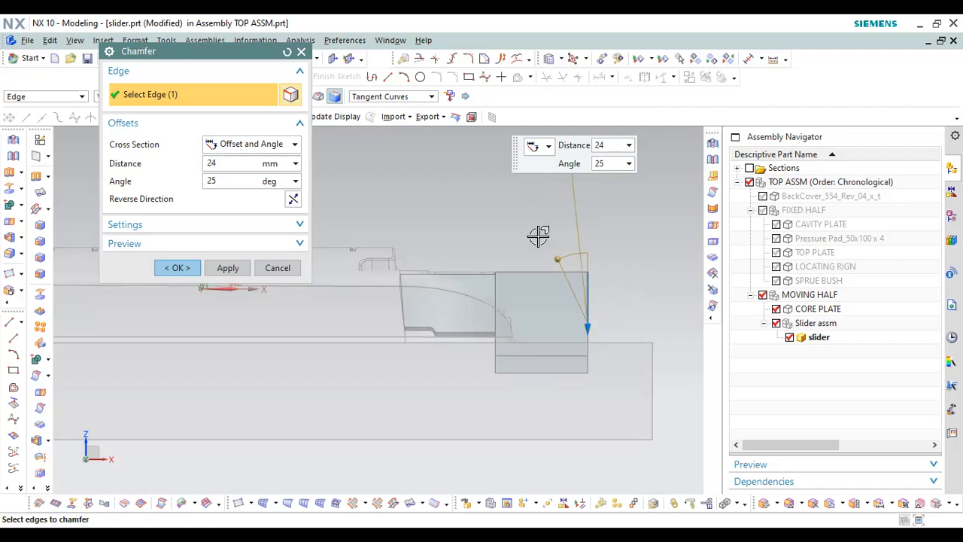
Shorten the chamfer distance to 12 mm and create the 25° chamfer on the slider's upper rear edge
scroll(581, 326, up, 2)
drag(595, 348, 597, 267)
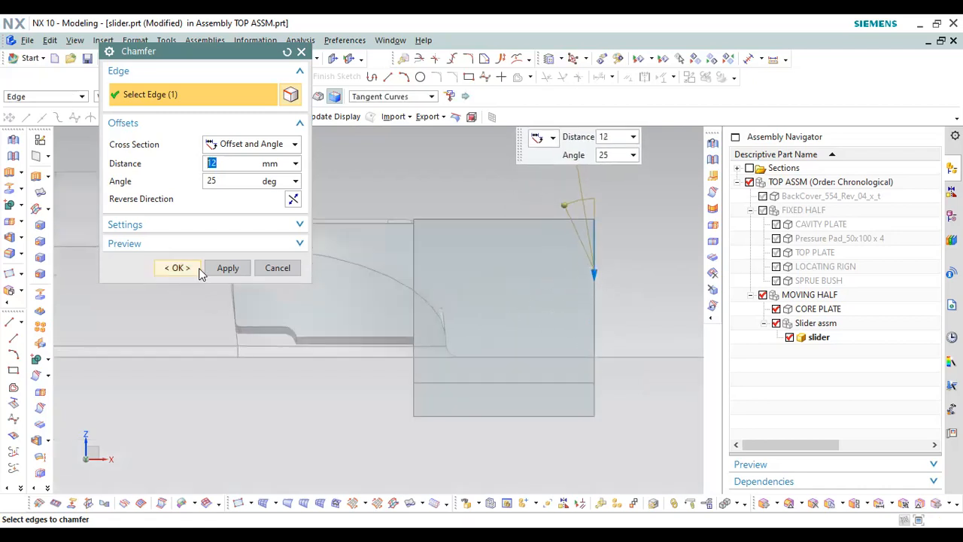
click(190, 264)
scroll(457, 285, down, 3)
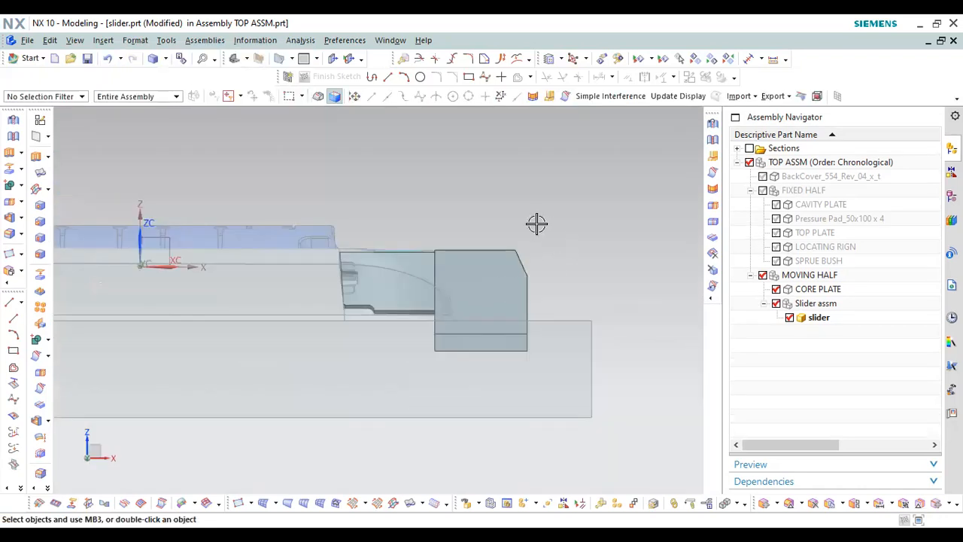
drag(608, 263, 541, 226)
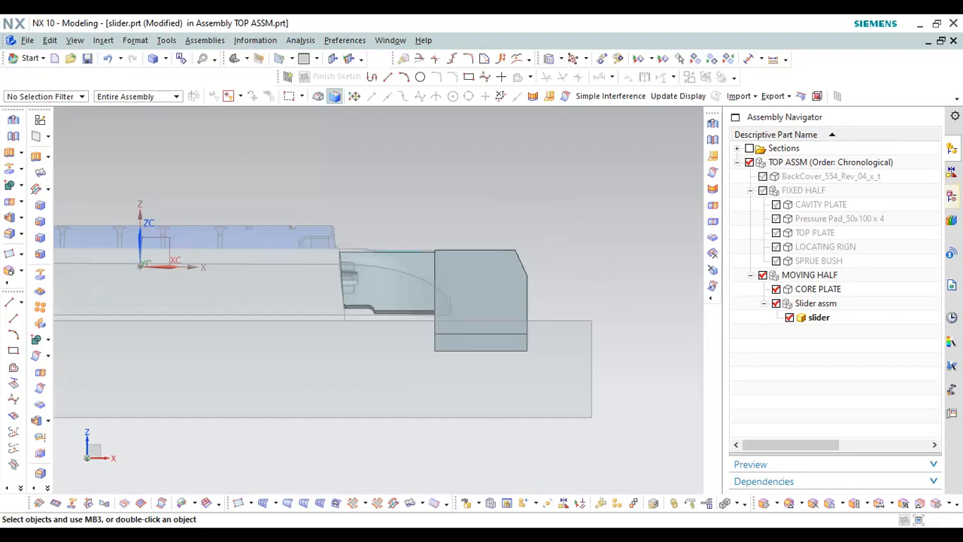
Reopen the slider's rear chamfer for editing and set its distance to 30 mm, keeping the 25° angle
click(951, 197)
double_click(799, 402)
drag(521, 289, 523, 320)
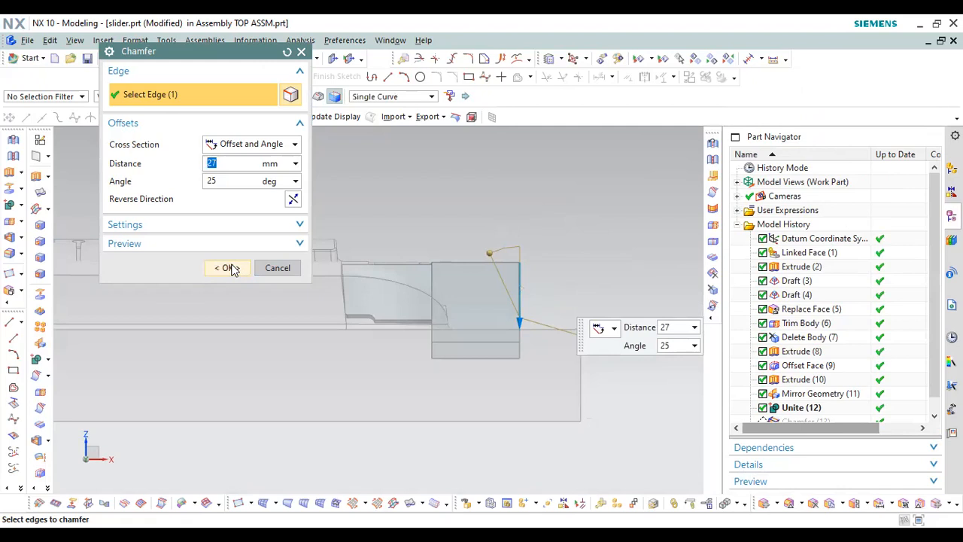
text(30)
key(Return)
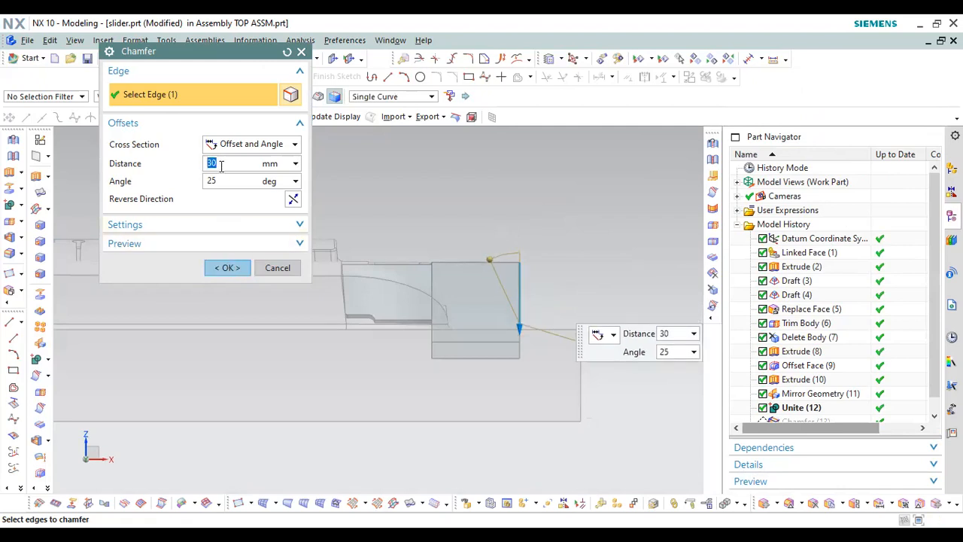
click(227, 267)
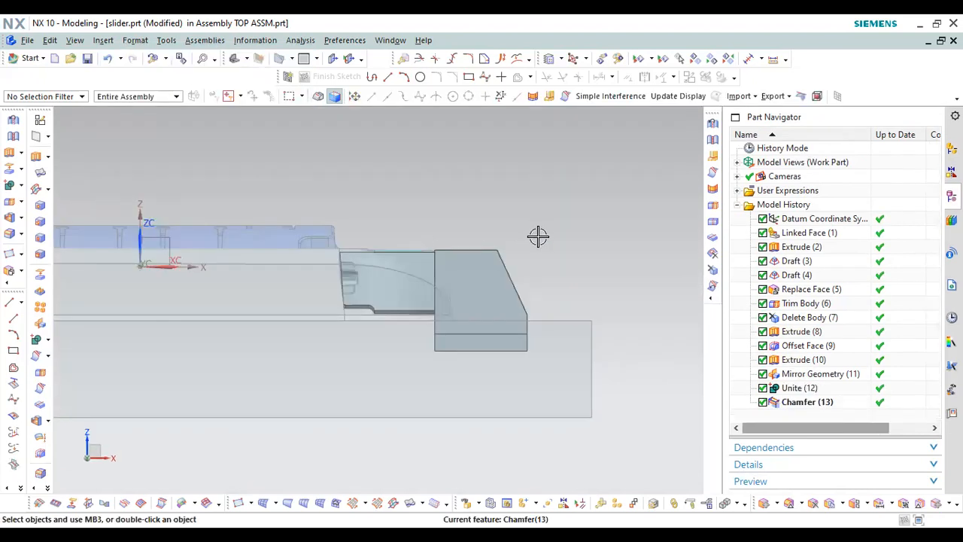
middle_drag(487, 206, 490, 284)
scroll(377, 295, up, 3)
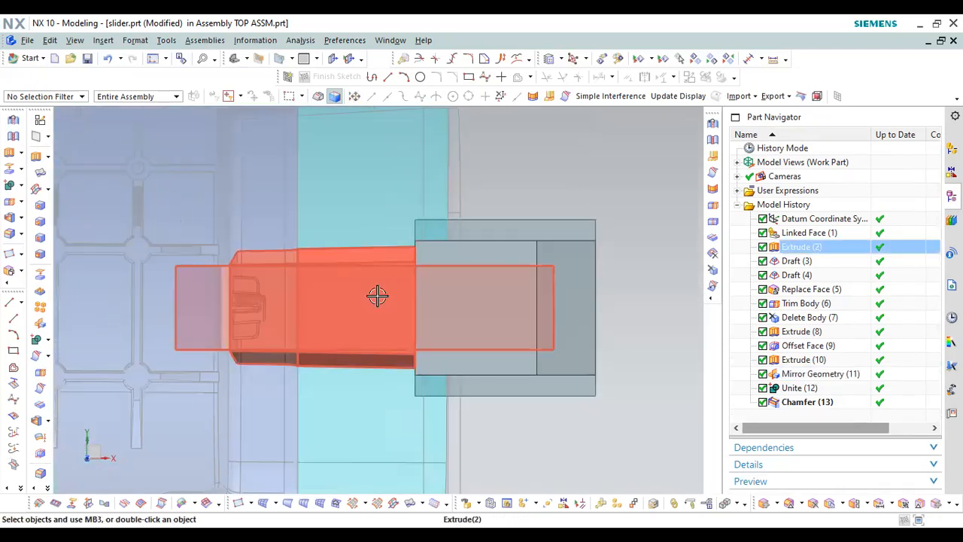
scroll(419, 288, down, 1)
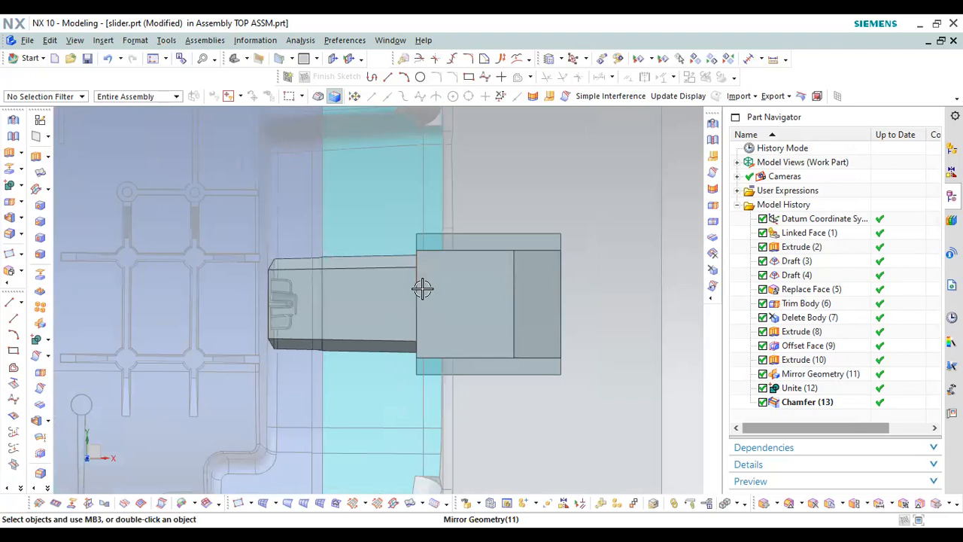
click(489, 293)
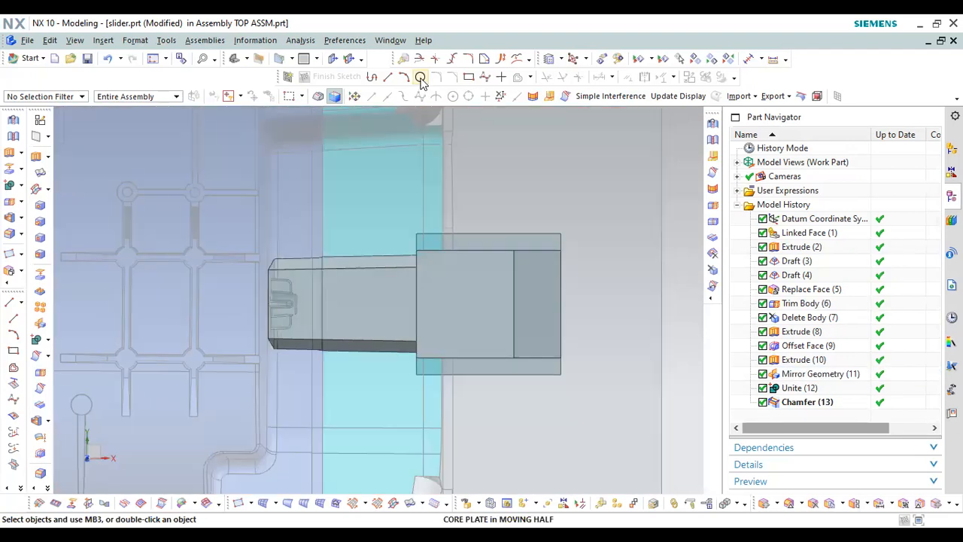
click(421, 76)
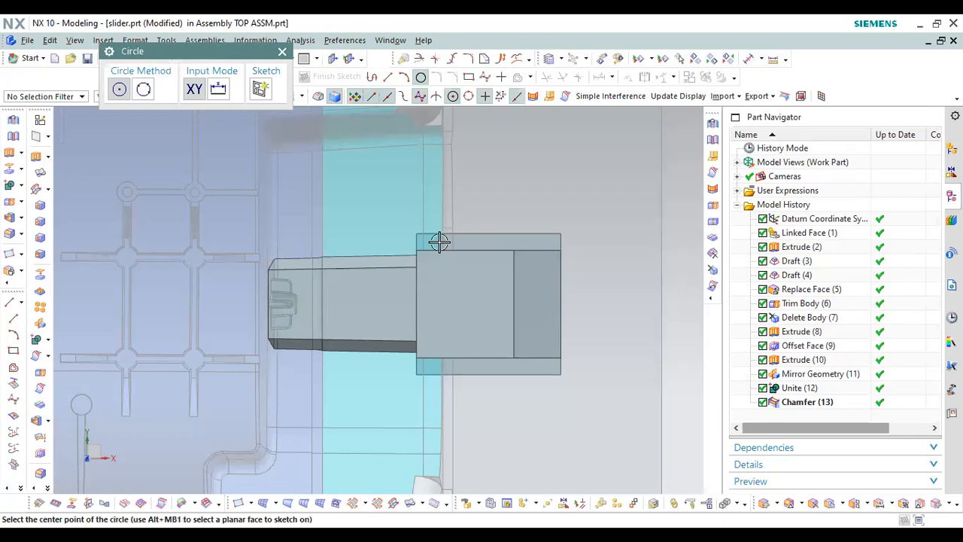
click(456, 300)
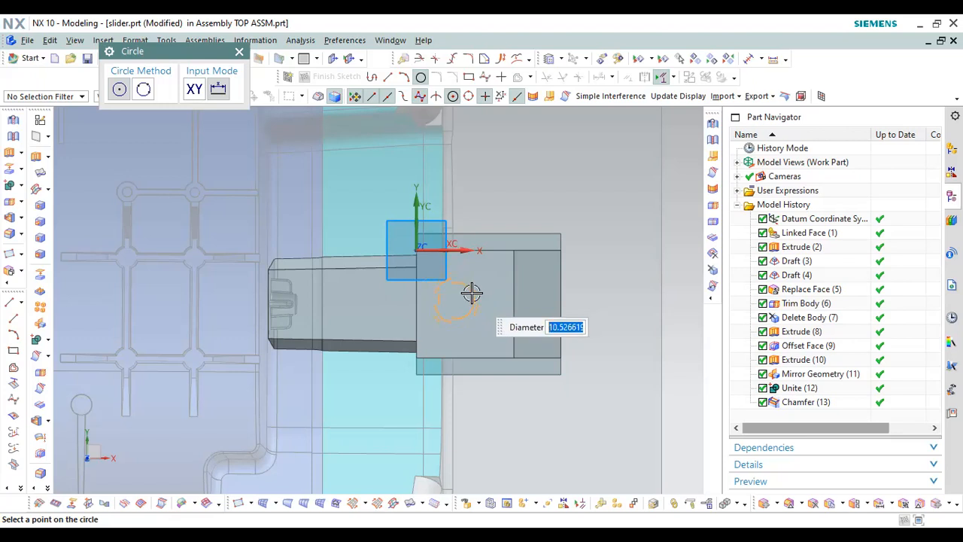
key(Escape)
Examine the slider's position and its angled rear face against the core plate from above and from the side
scroll(283, 286, up, 2)
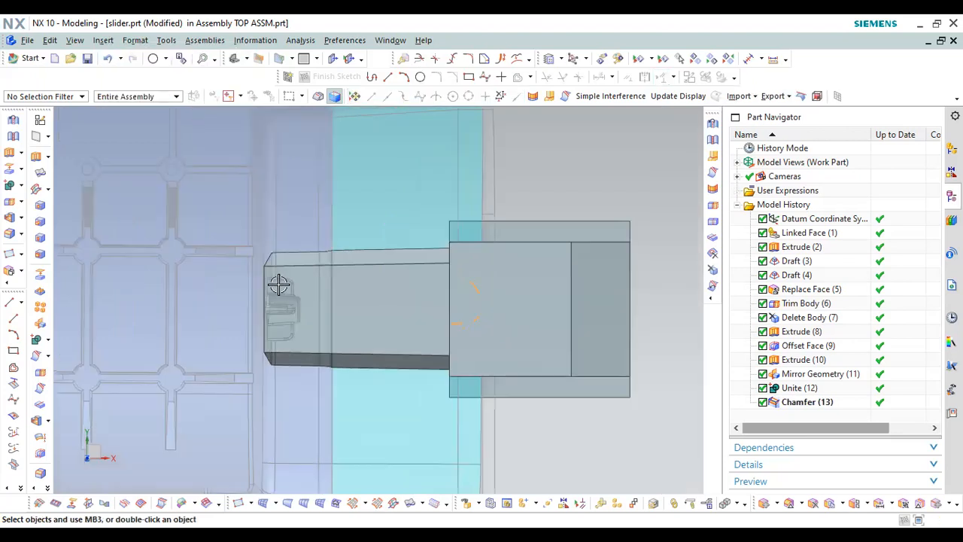
scroll(271, 253, down, 3)
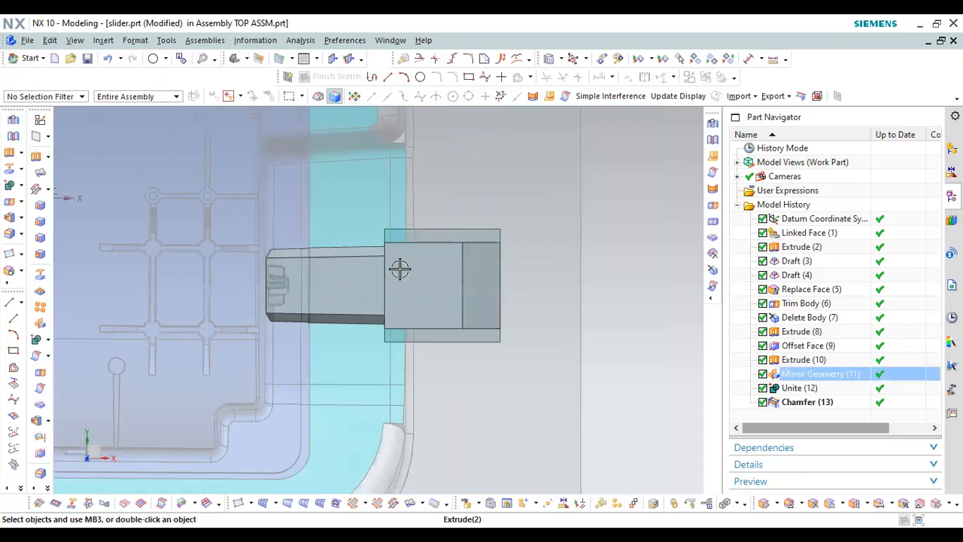
scroll(531, 298, down, 4)
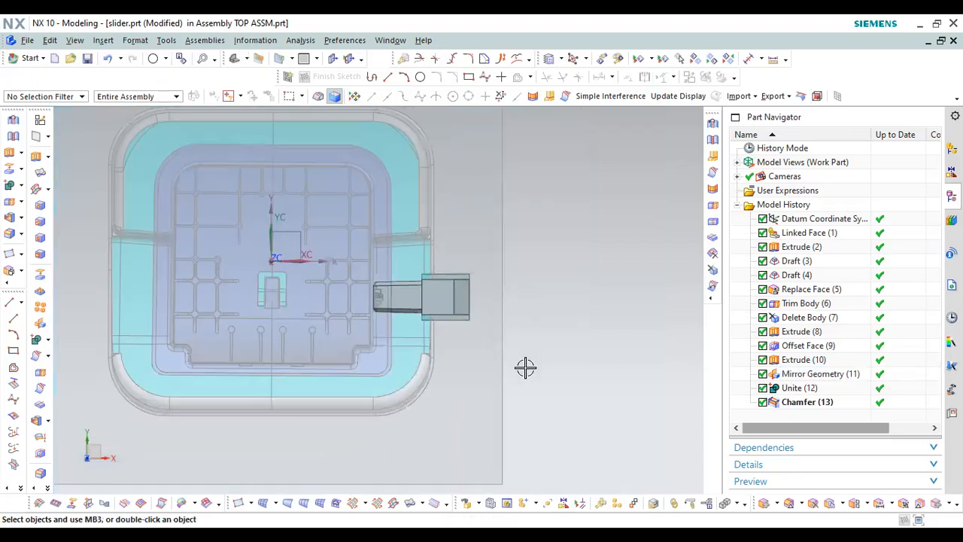
scroll(441, 296, up, 3)
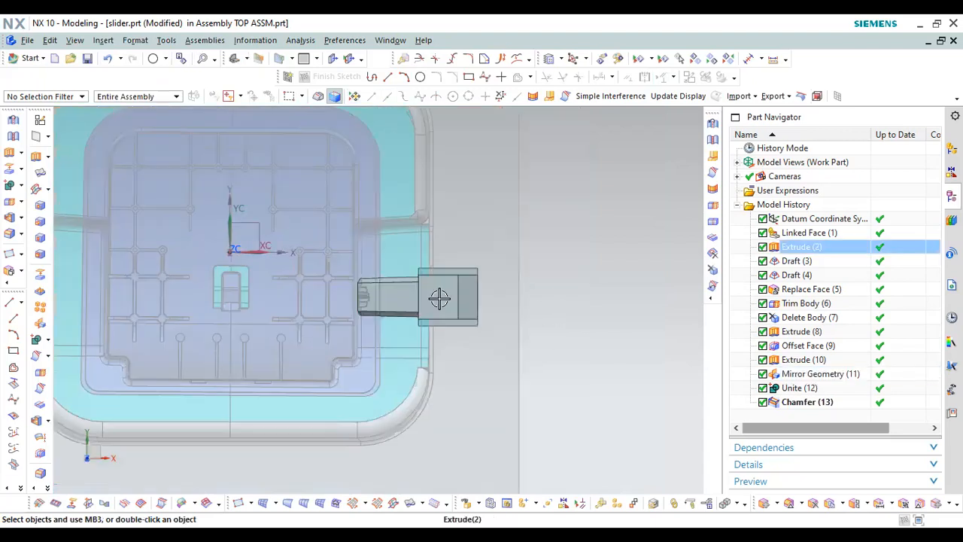
scroll(477, 302, down, 1)
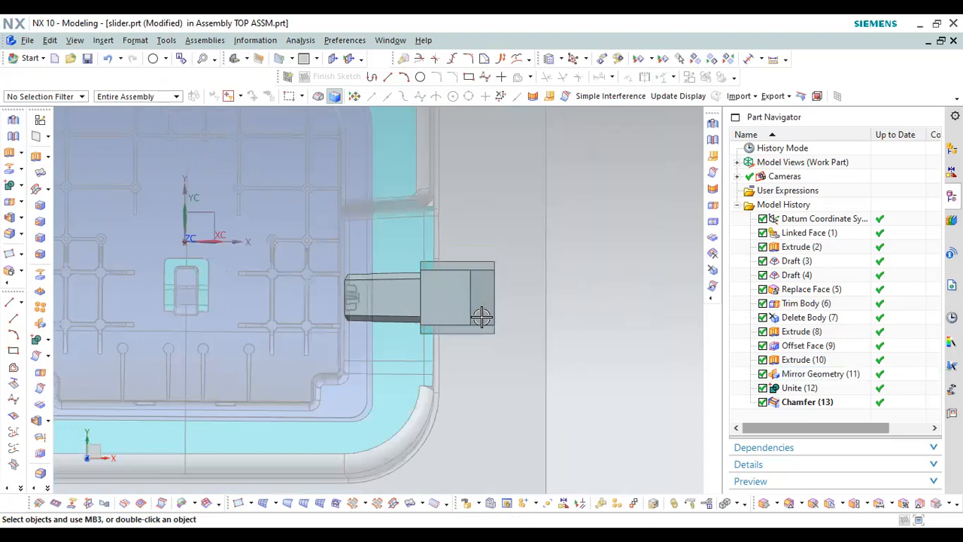
middle_drag(510, 319, 582, 243)
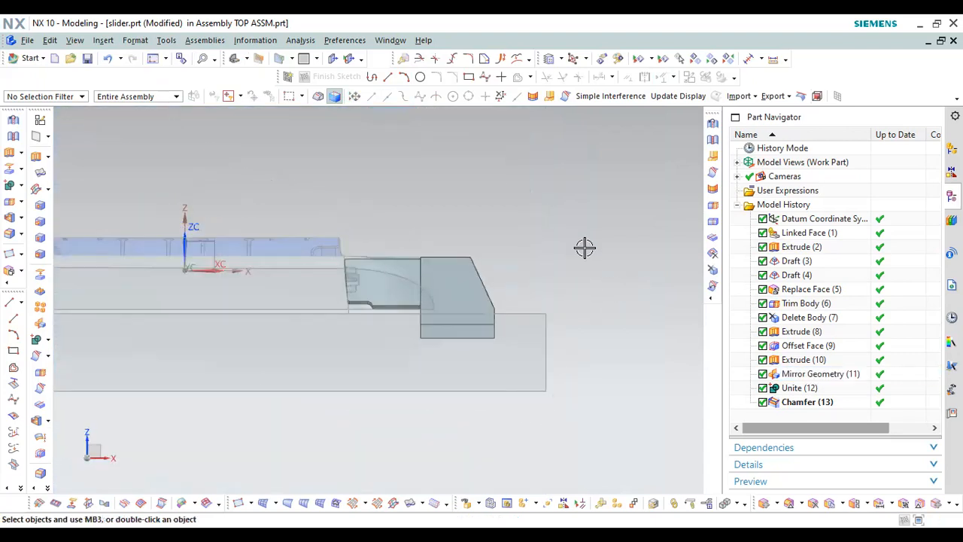
scroll(460, 267, up, 3)
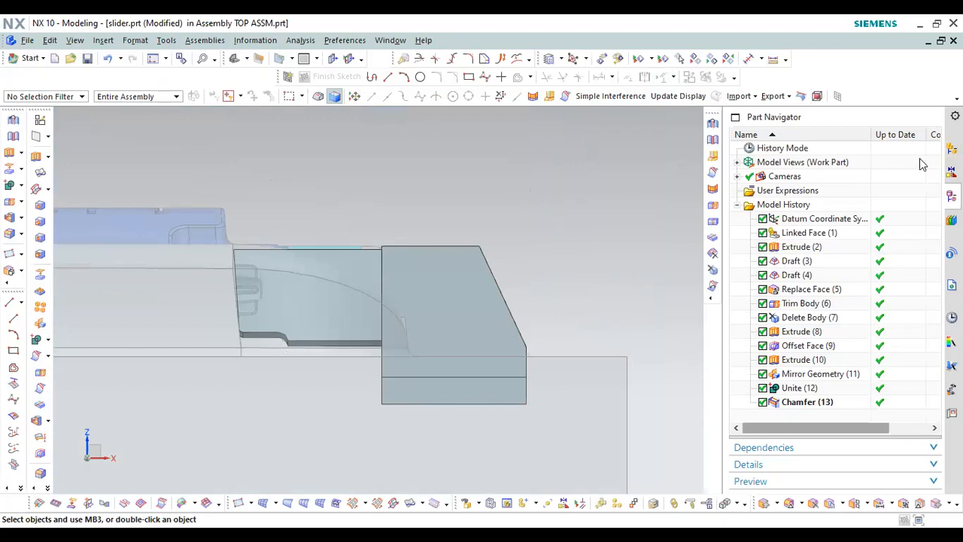
Display the cavity plate and make TOP ASSM the work part
click(951, 148)
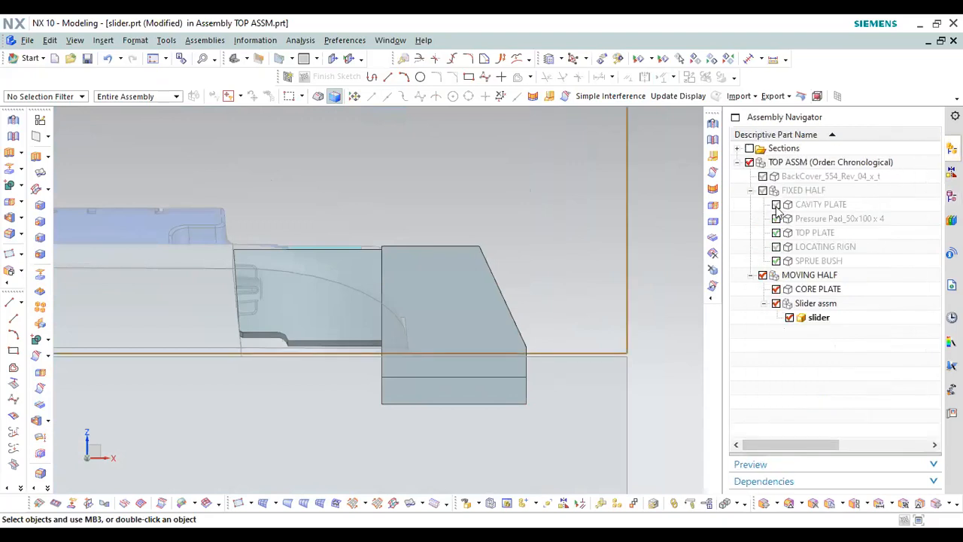
double_click(782, 161)
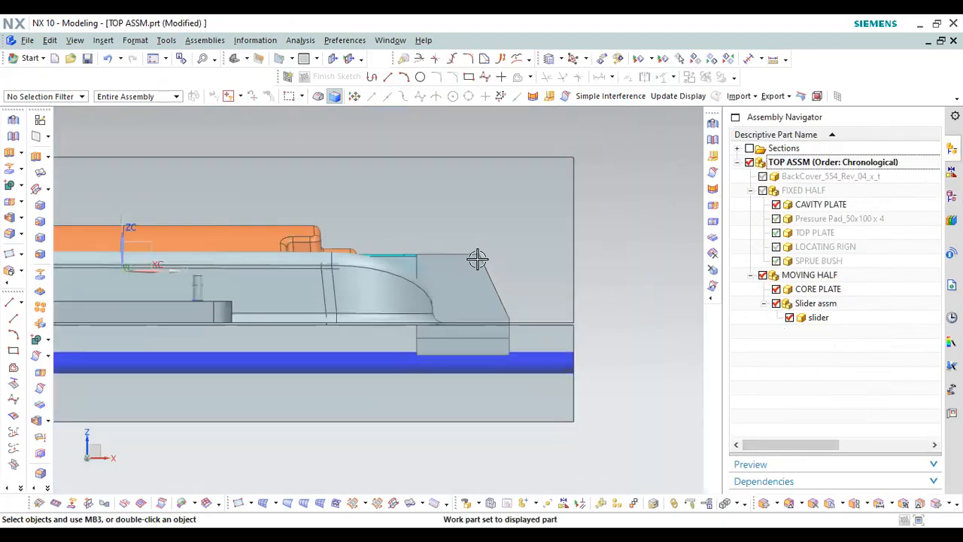
scroll(595, 297, up, 2)
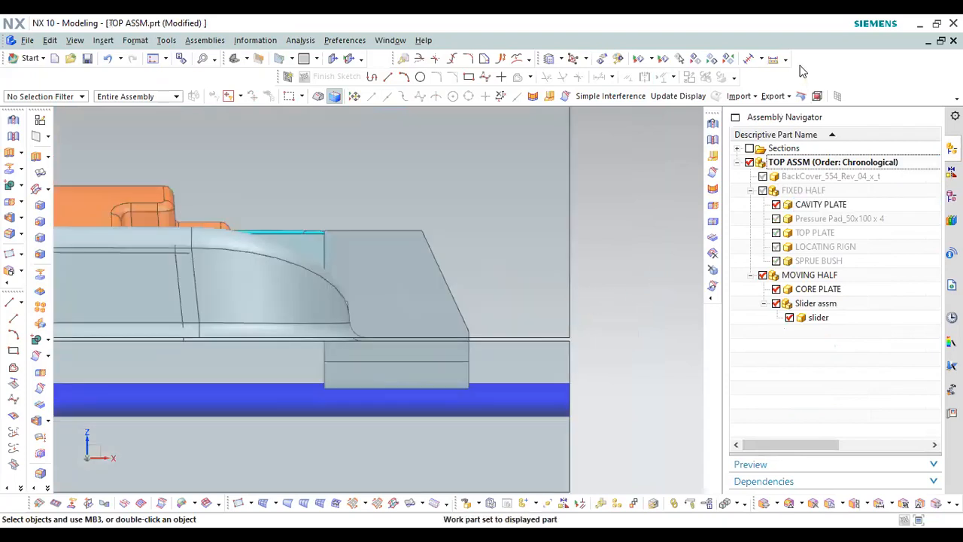
Measure the projected distance along X from the slider's rear edge to the cavity plate's outer side
click(773, 58)
click(245, 90)
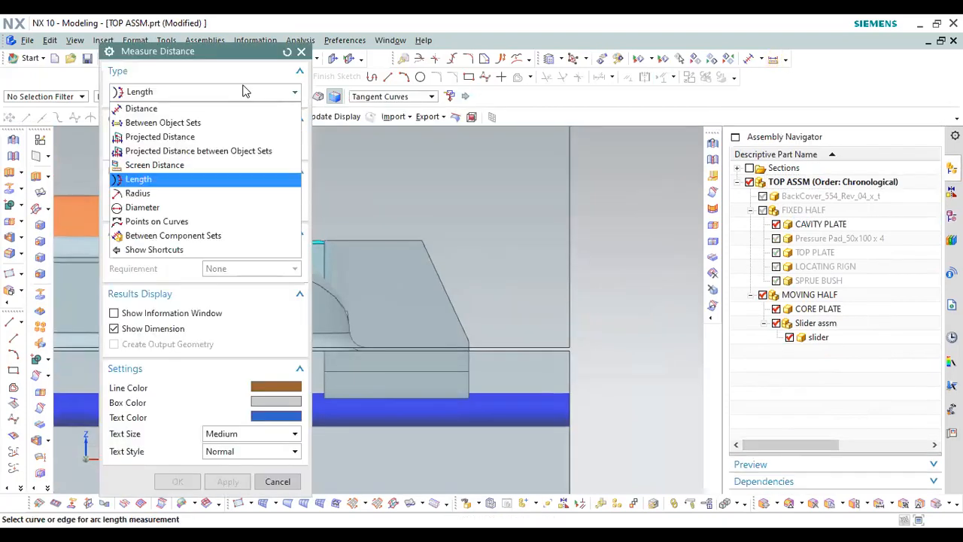
click(160, 137)
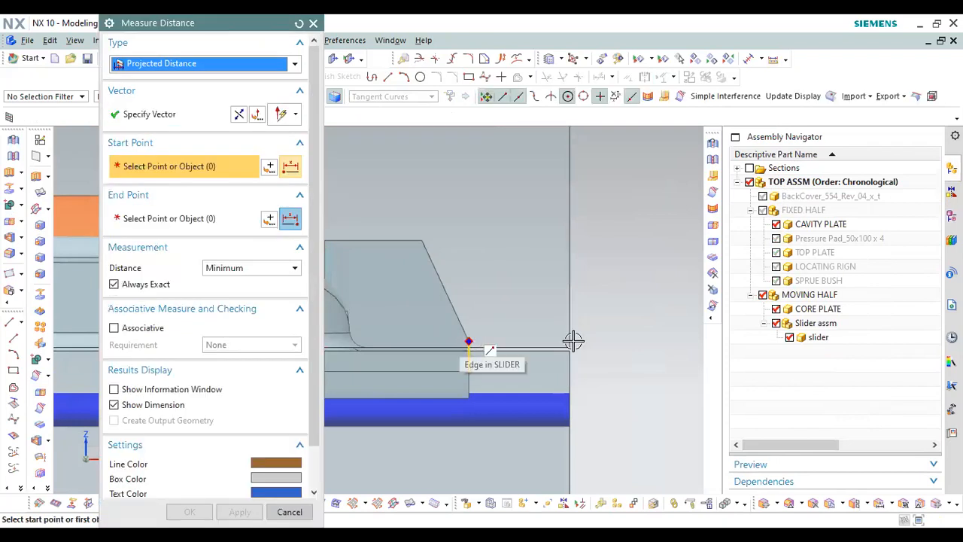
click(572, 340)
click(569, 344)
scroll(488, 338, up, 2)
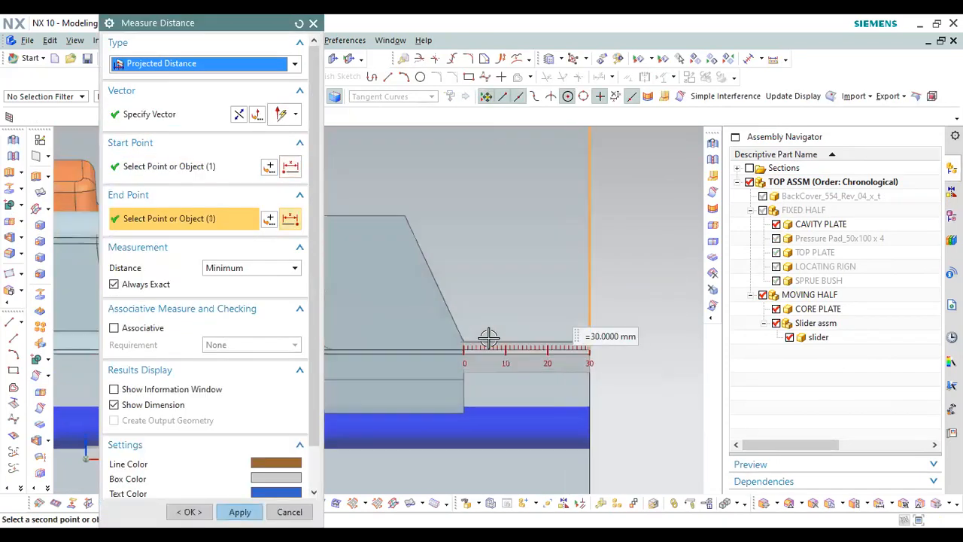
scroll(506, 339, down, 3)
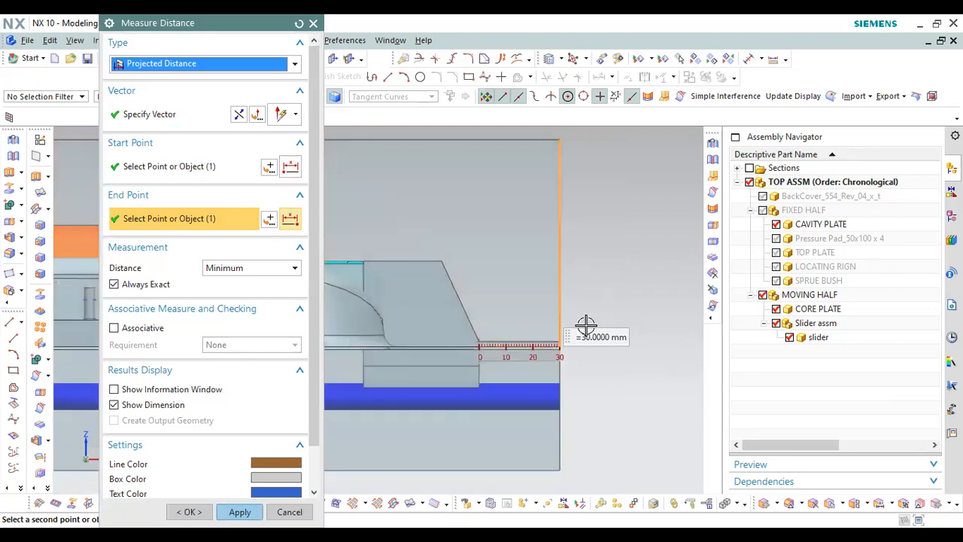
middle_click(561, 337)
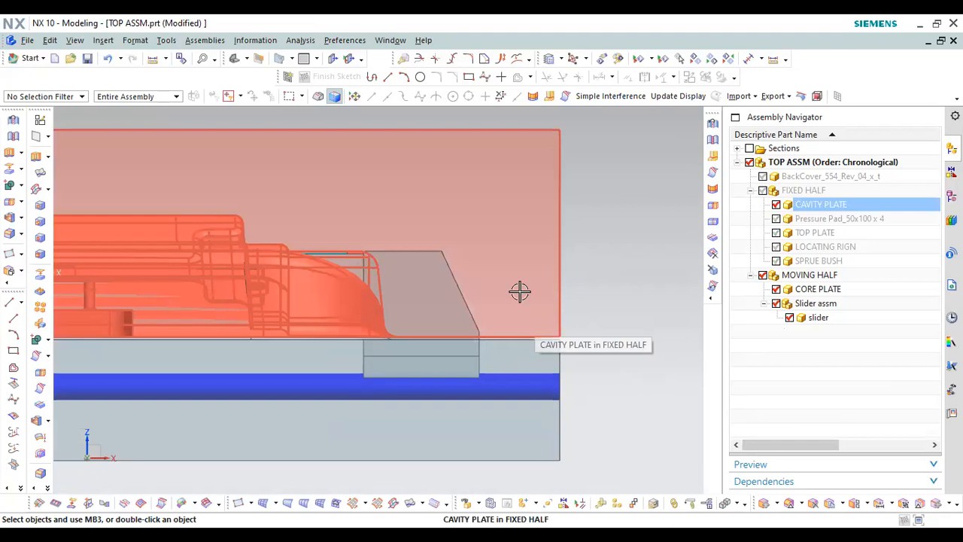
Hide the cavity plate and the core plate so only the slider is displayed in an isometric view
scroll(526, 338, up, 2)
scroll(513, 338, down, 4)
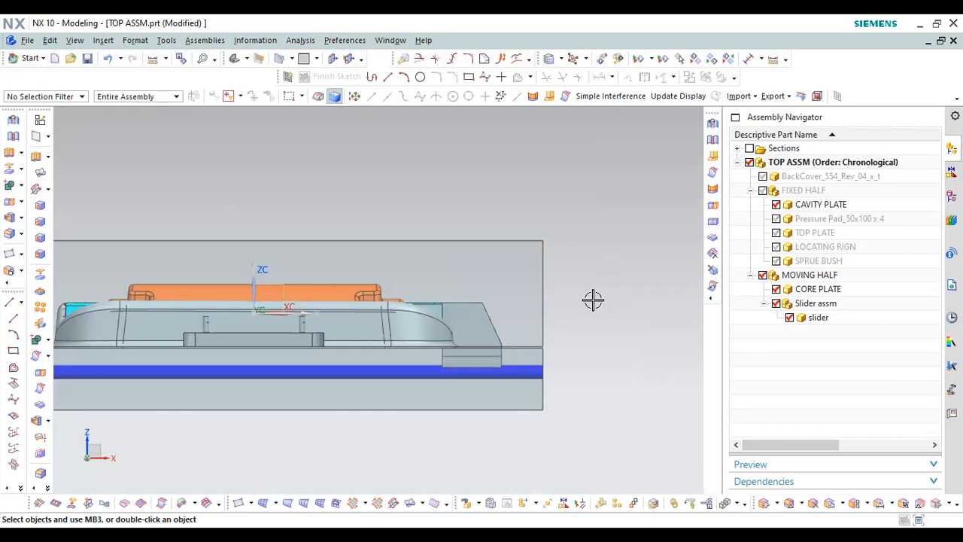
scroll(595, 298, down, 1)
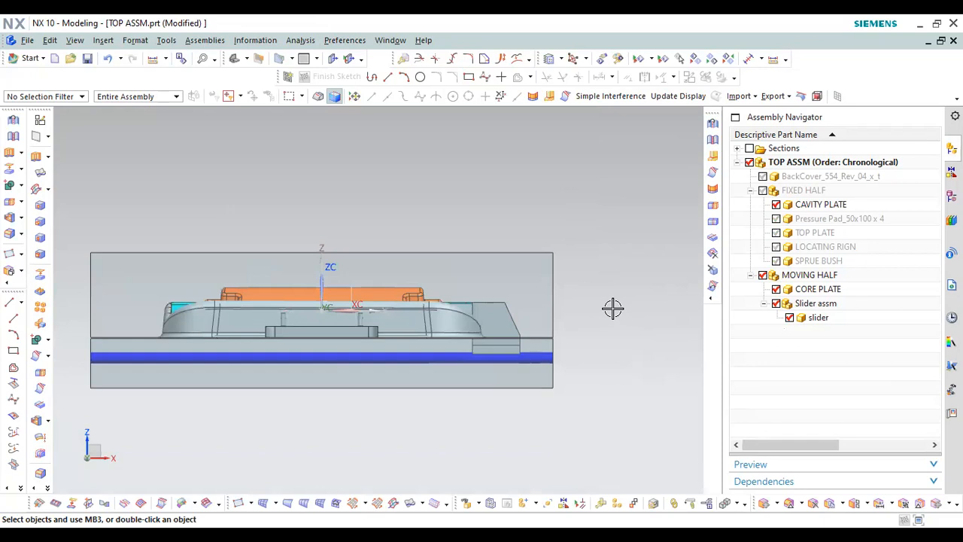
middle_drag(611, 308, 579, 323)
click(776, 205)
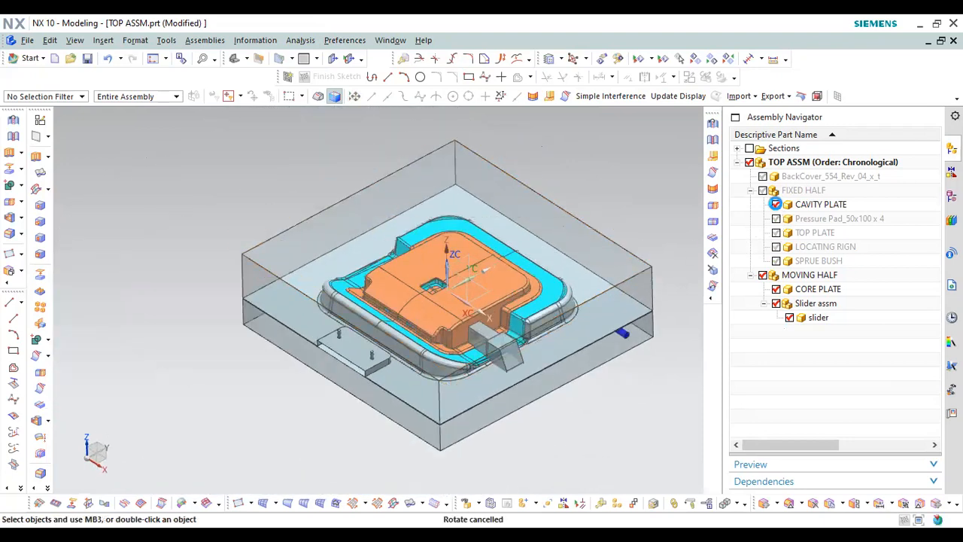
scroll(569, 368, up, 5)
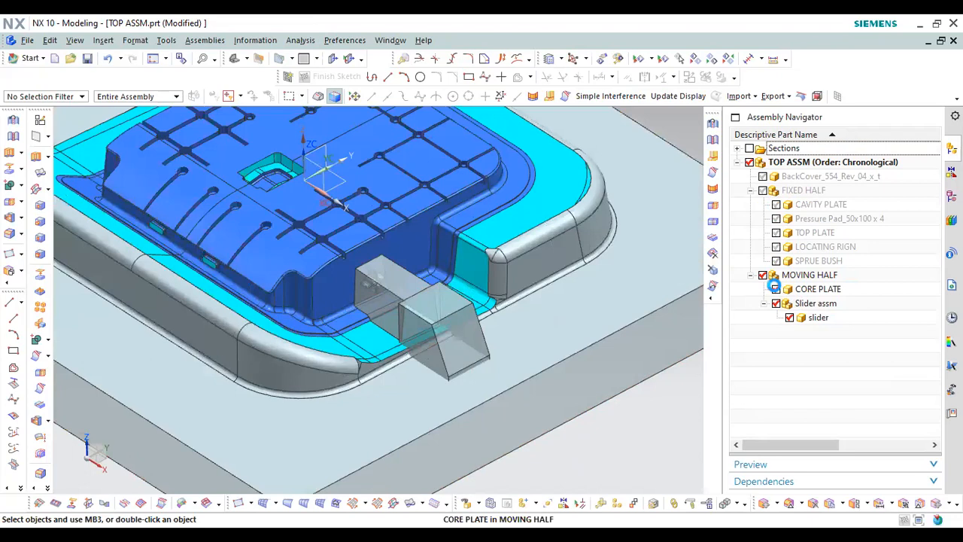
click(776, 289)
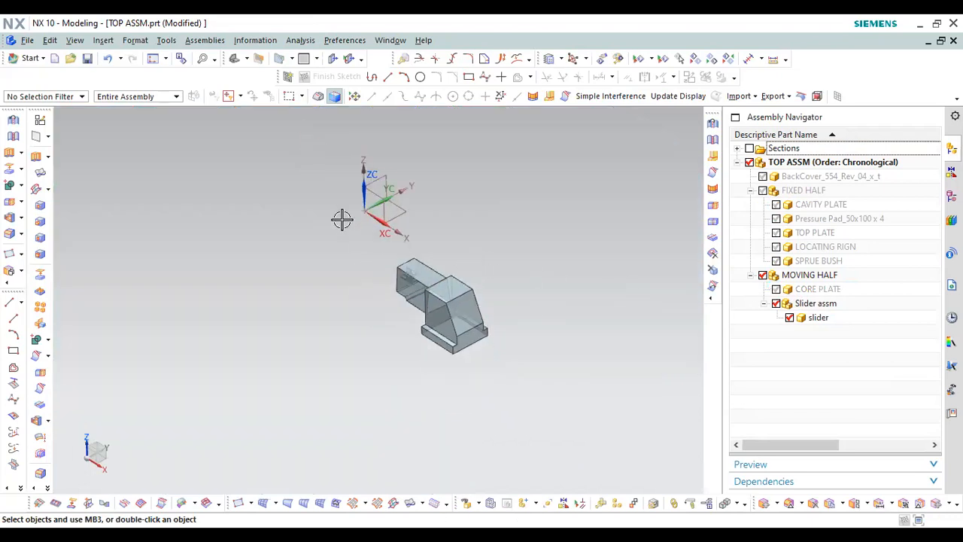
Save the TOP ASSM assembly with its modified parts
click(27, 40)
click(58, 156)
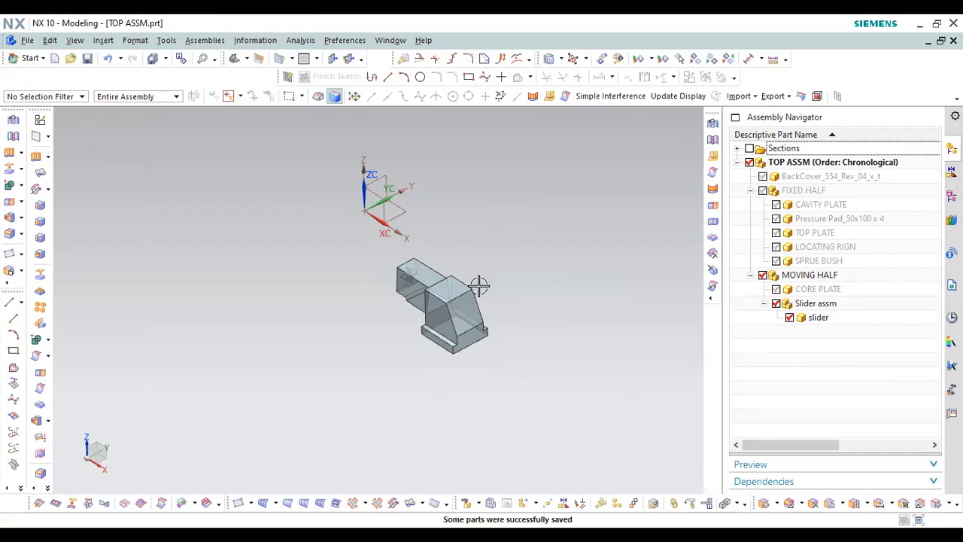
scroll(447, 270, up, 3)
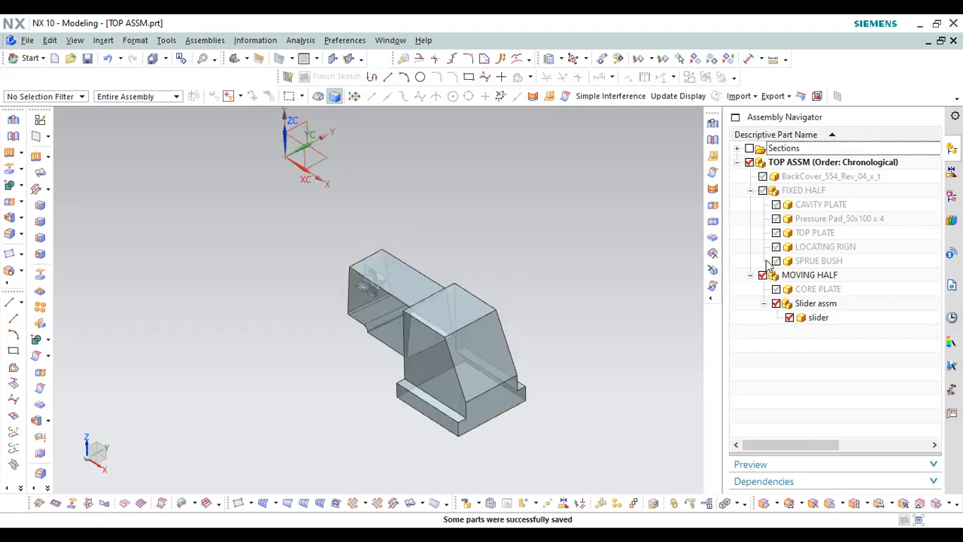
Try to display the BackCover_554_Rev_04_x_t component alongside the slider
click(762, 177)
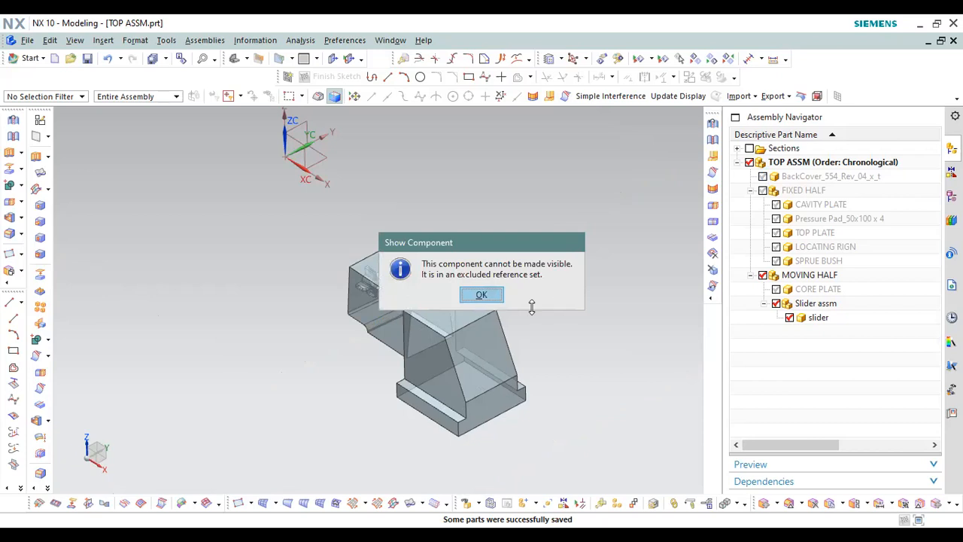
click(484, 295)
scroll(432, 369, down, 3)
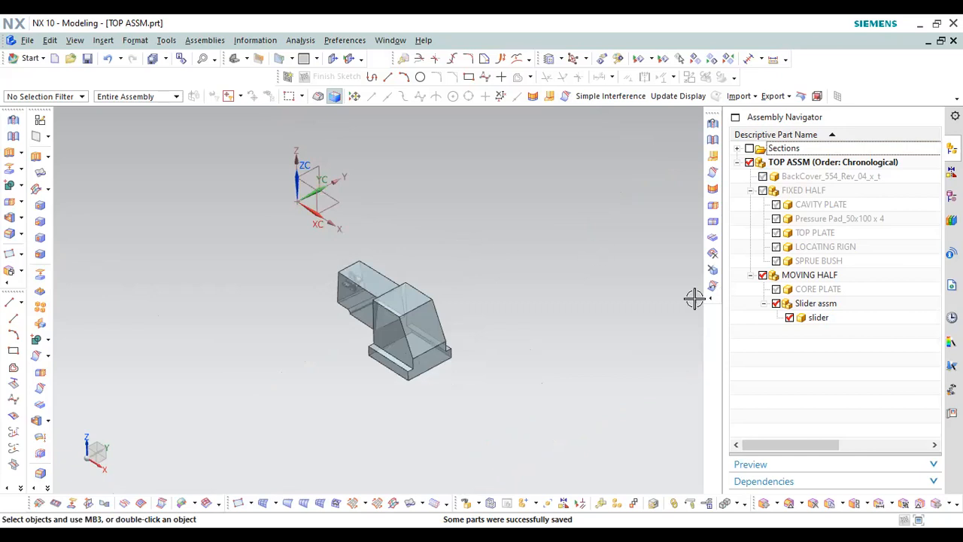
Make the Slider assm subassembly the work part
scroll(389, 356, up, 3)
click(408, 341)
key(Escape)
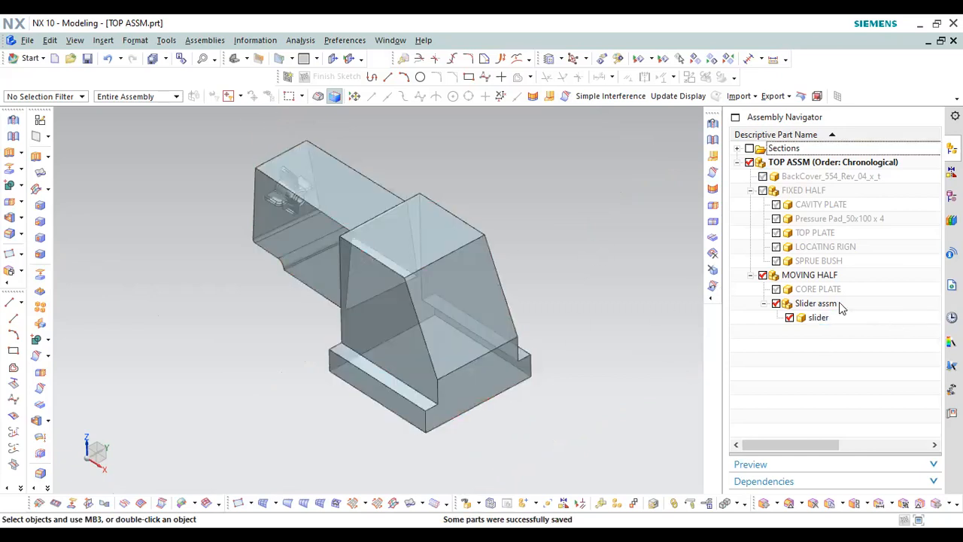
double_click(838, 301)
click(465, 350)
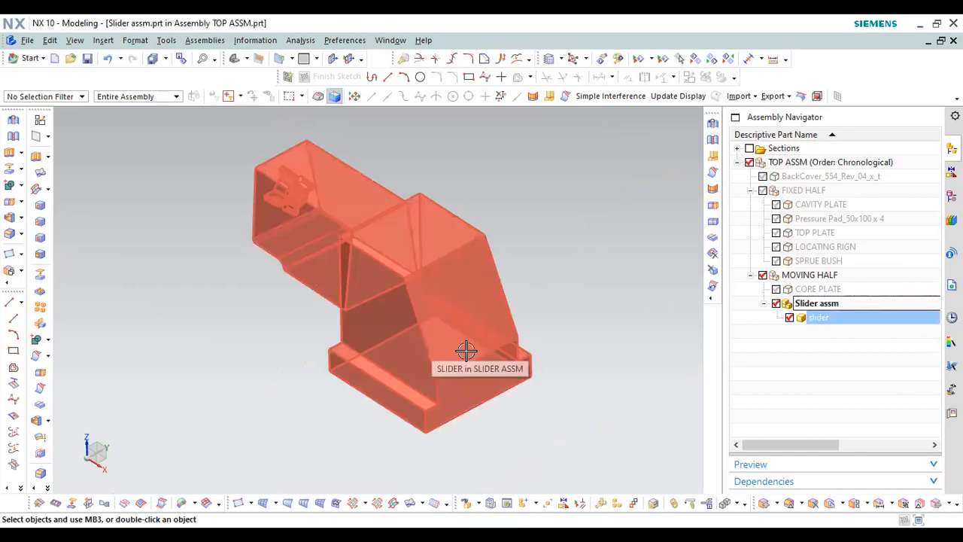
key(Escape)
click(536, 503)
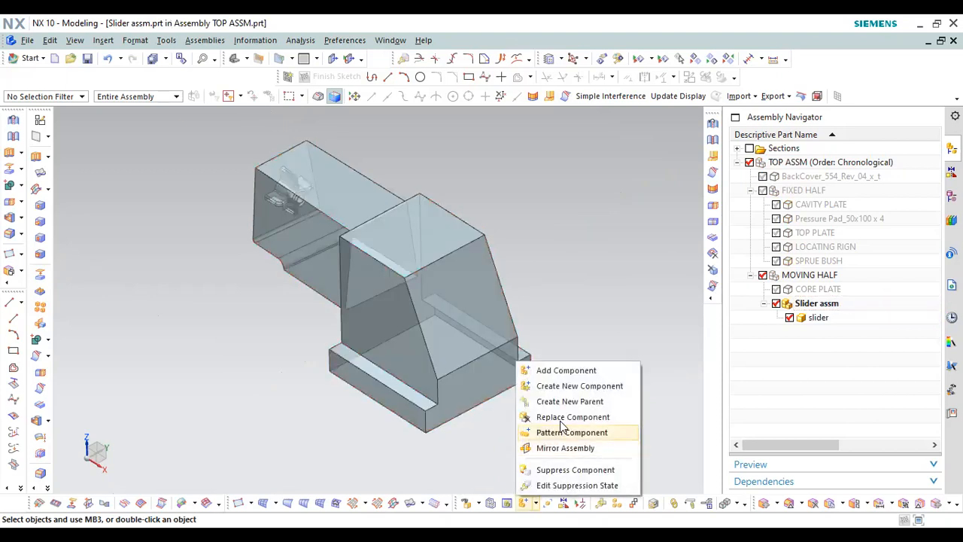
click(580, 386)
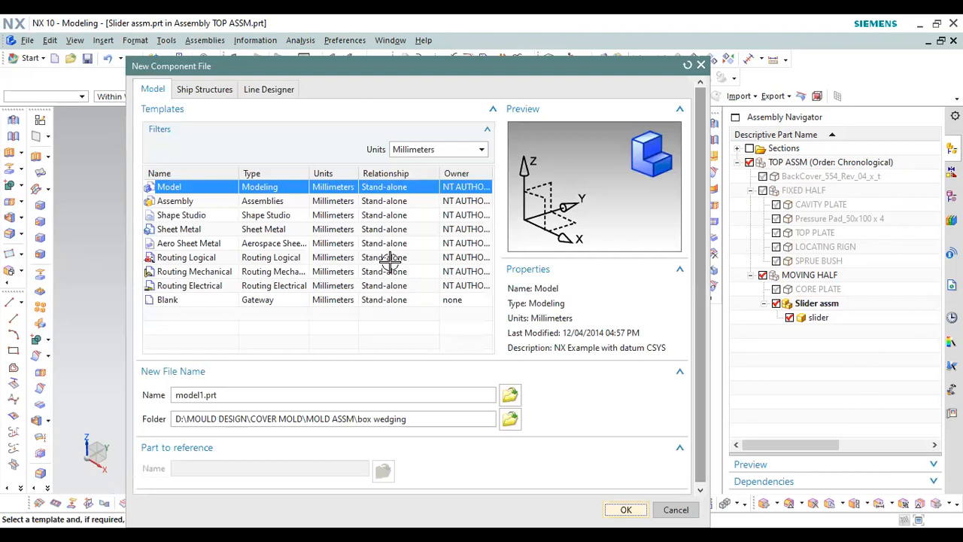
click(613, 489)
click(277, 134)
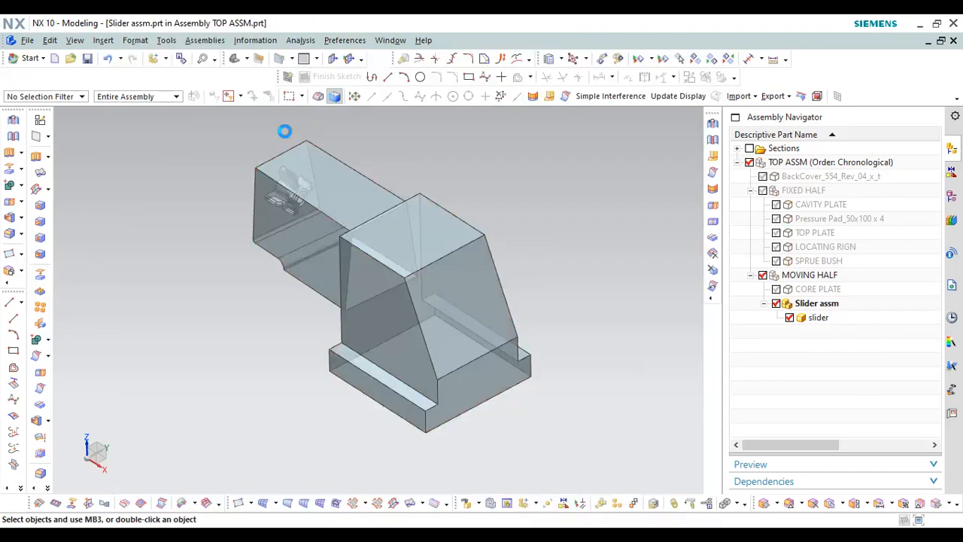
Create an empty component named Guiderail_1 in Slider assm and display it as its own part
click(536, 502)
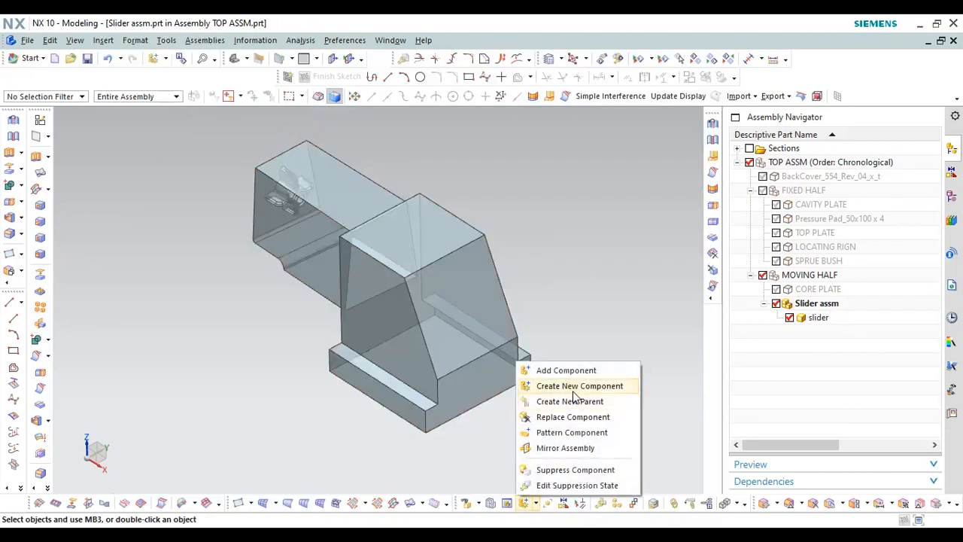
click(570, 388)
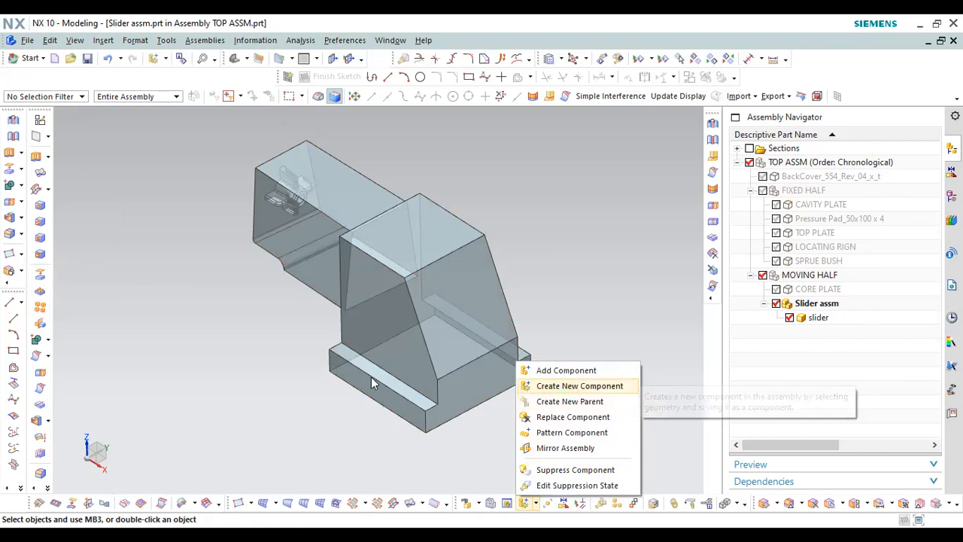
text(Guid)
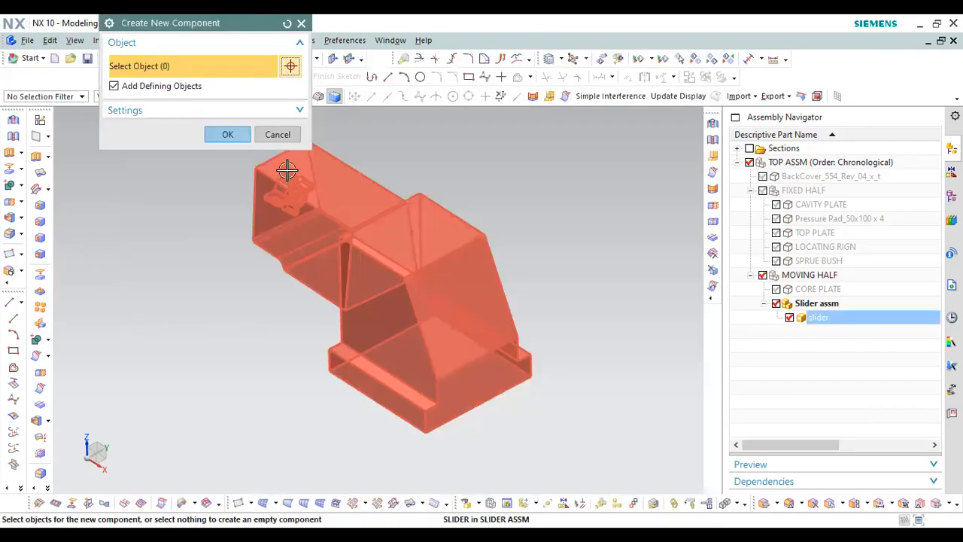
click(231, 134)
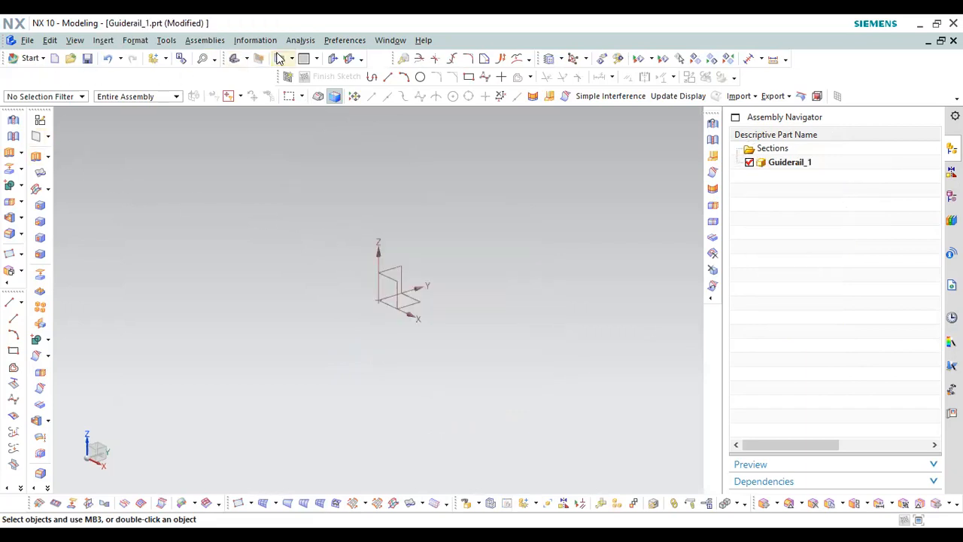
Start a Block by origin and edge lengths in the guide rail part, with a length of 60 mm
click(301, 41)
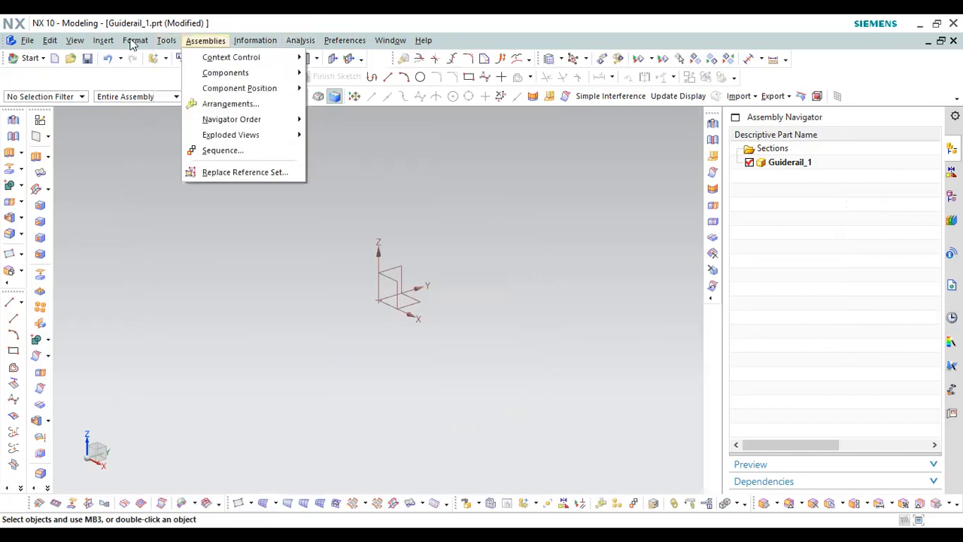
click(103, 41)
click(103, 40)
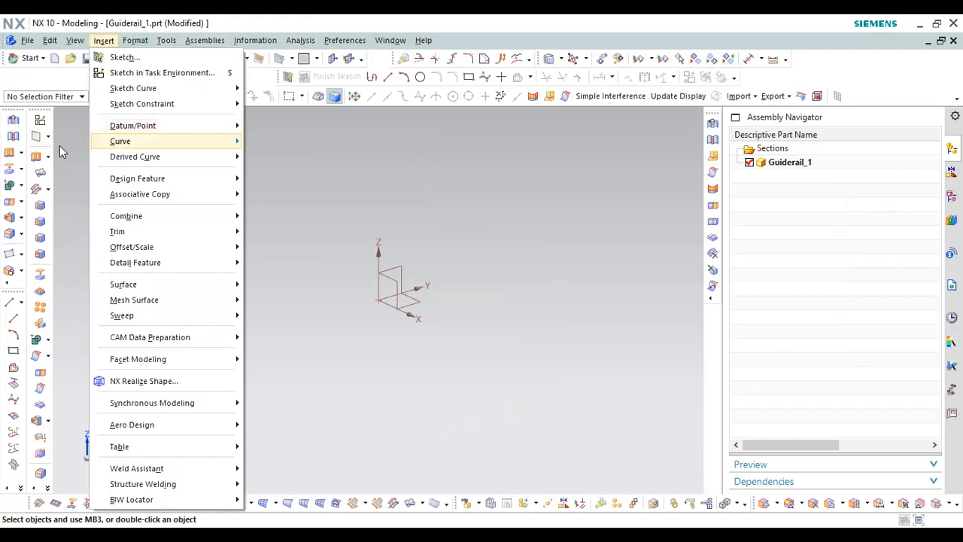
click(21, 154)
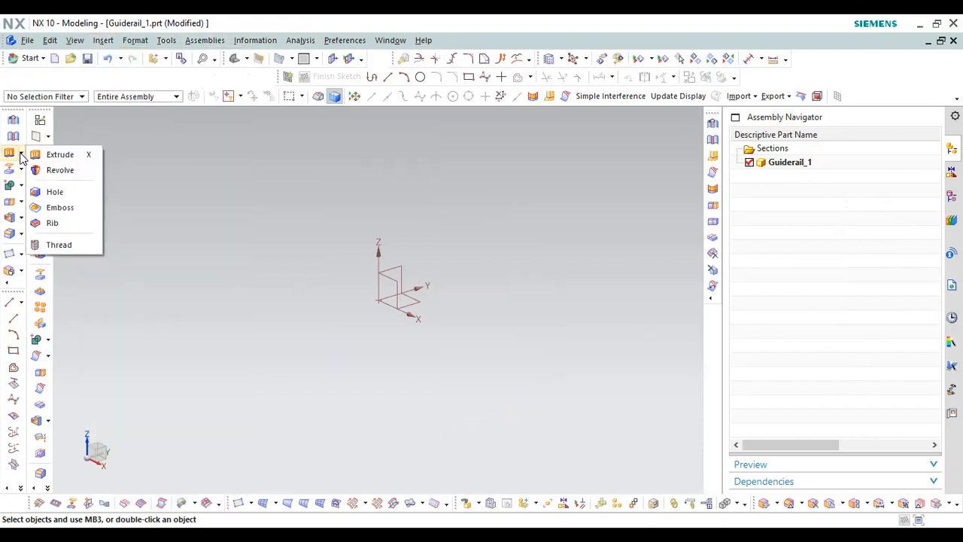
click(103, 40)
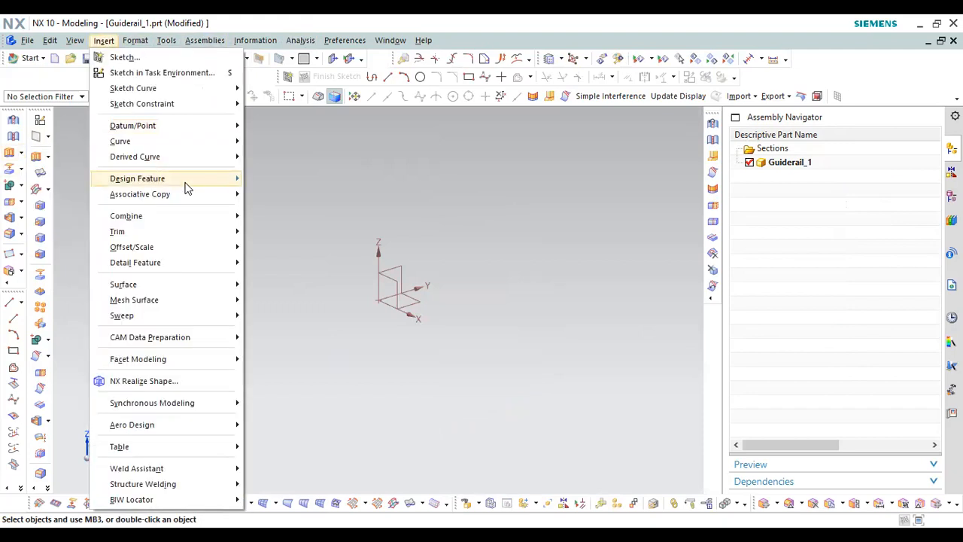
mouse_move(187, 188)
click(278, 213)
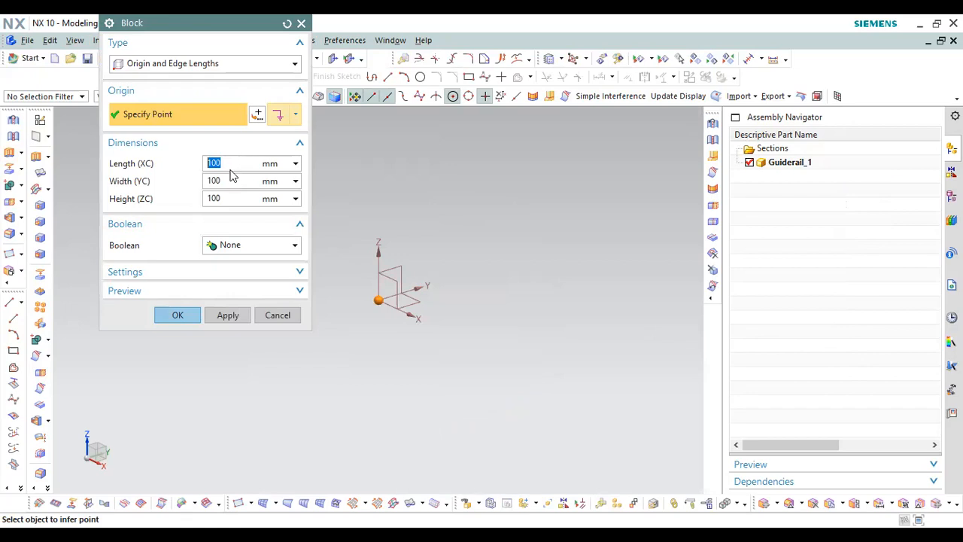
drag(234, 179, 186, 162)
text(50)
key(Return)
click(243, 181)
drag(232, 161, 161, 164)
text(60)
key(Return)
Set the block's width to 16 mm and height to 20 mm, and create it
drag(249, 181, 164, 188)
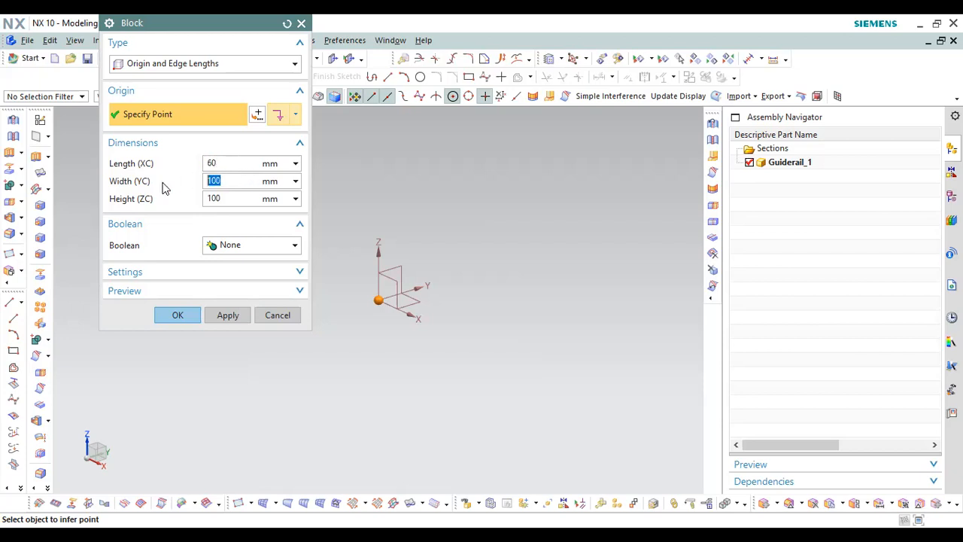
text(16)
key(Return)
drag(238, 199, 185, 200)
text(16)
key(Return)
text(20)
key(Return)
click(192, 314)
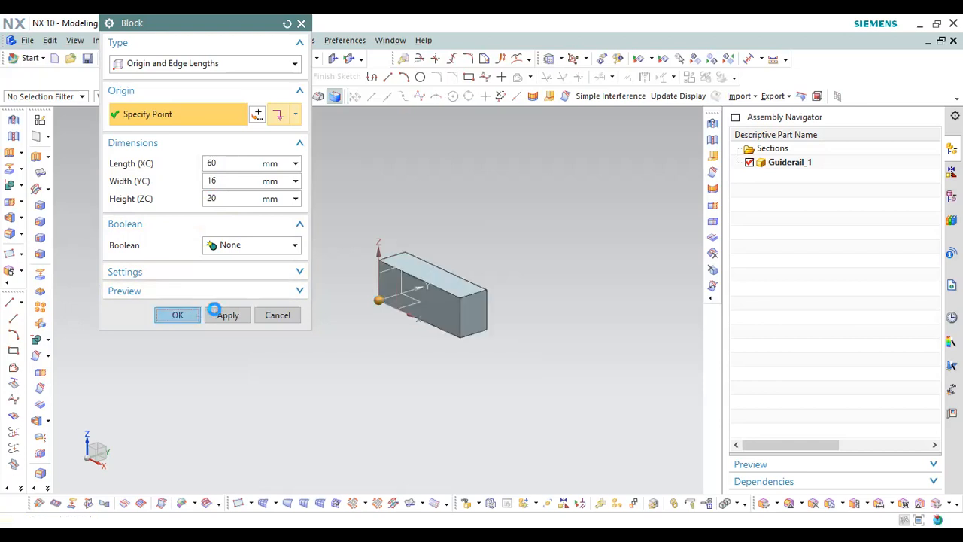
Chamfer the block's vertical edge at the datum origin with a symmetric cross section
scroll(466, 262, up, 3)
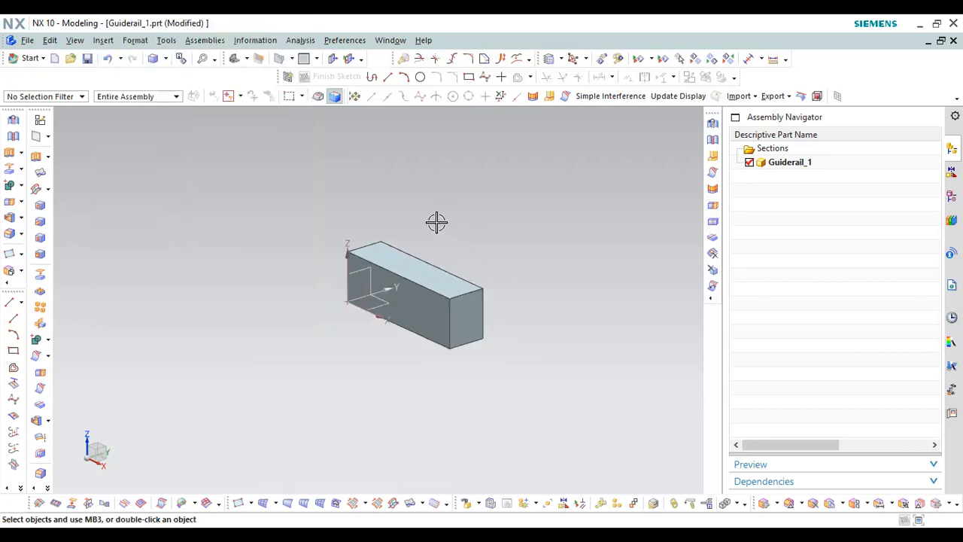
scroll(436, 224, up, 2)
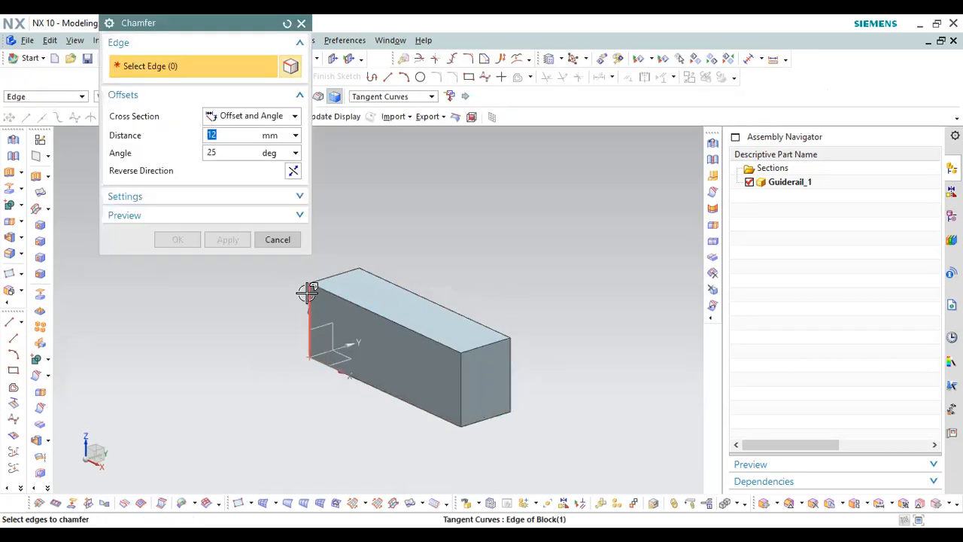
click(309, 320)
click(256, 116)
click(233, 131)
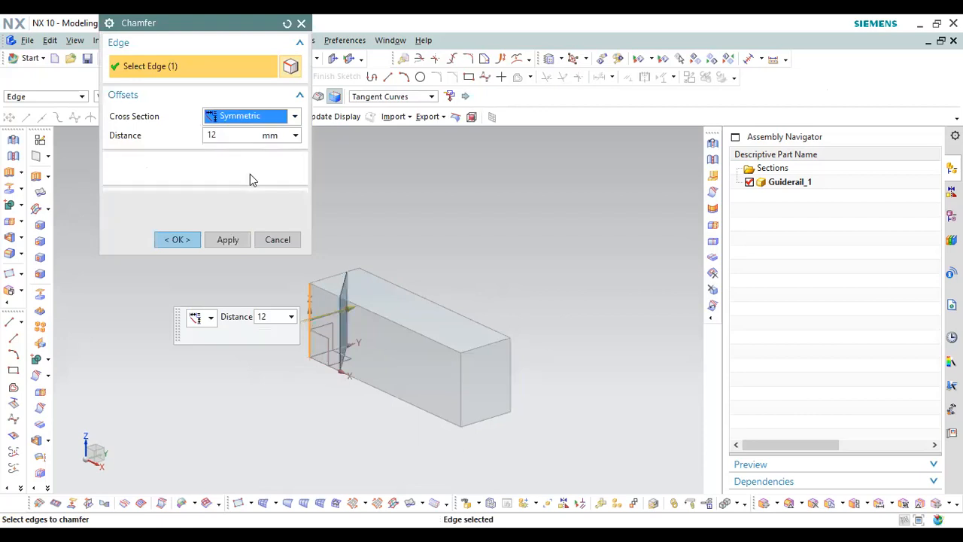
click(223, 136)
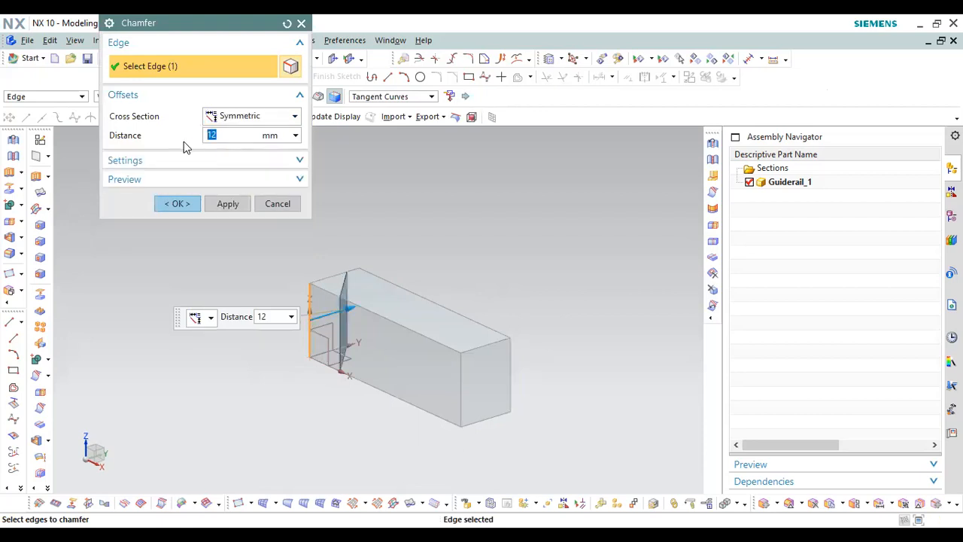
click(180, 203)
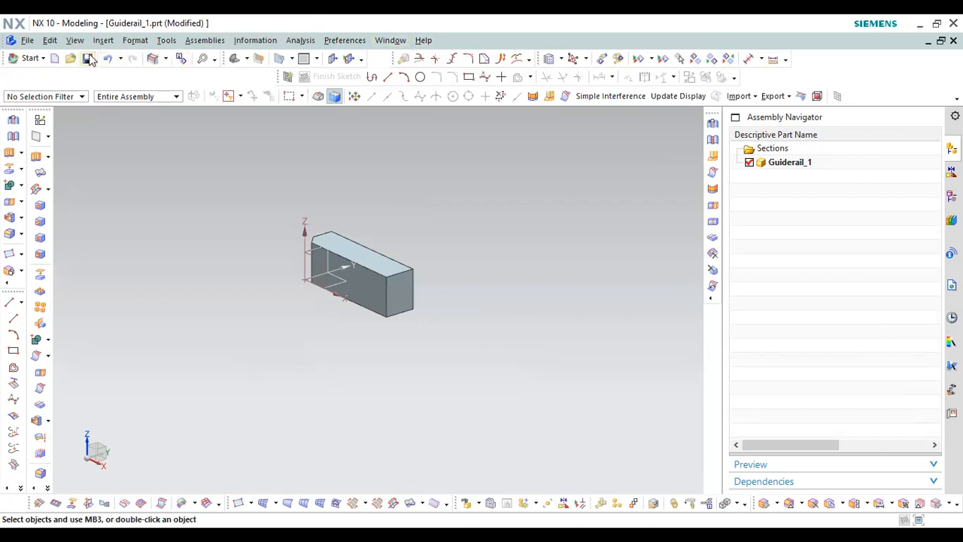
Return to the TOP ASSM assembly and make Slider assm the work part
click(386, 40)
click(422, 157)
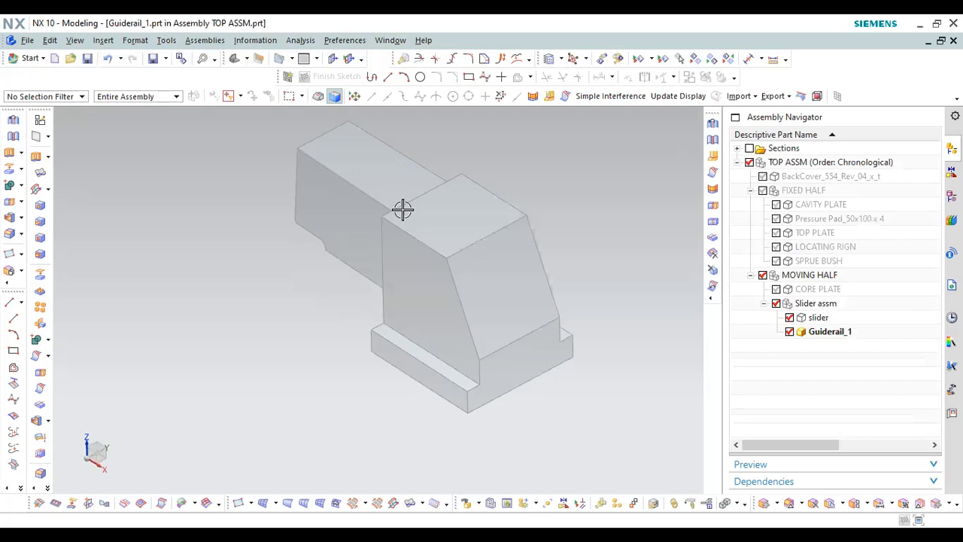
double_click(815, 305)
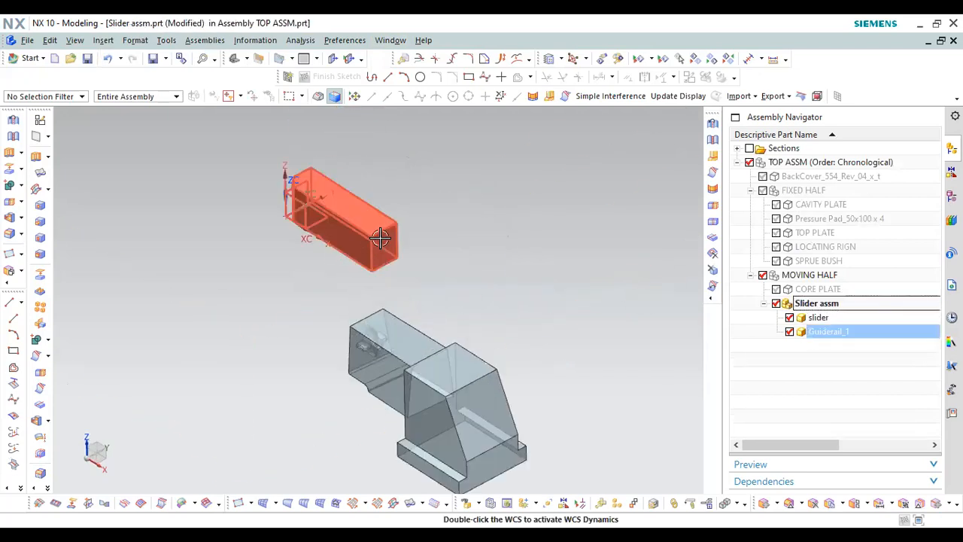
Begin a point-to-point move of Guiderail_1 from the bottom corner of its chamfered end, on the side opposite the chamfer
right_click(832, 333)
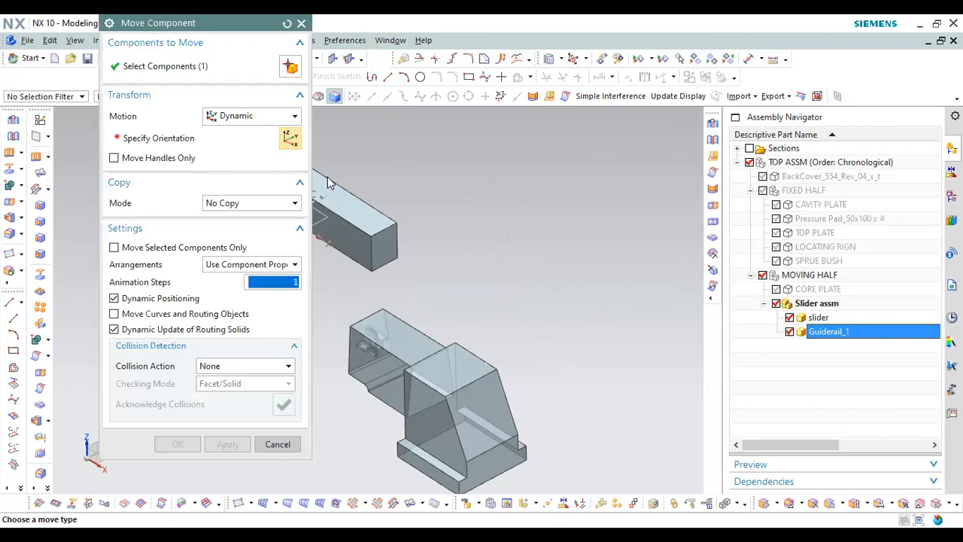
scroll(461, 179, down, 2)
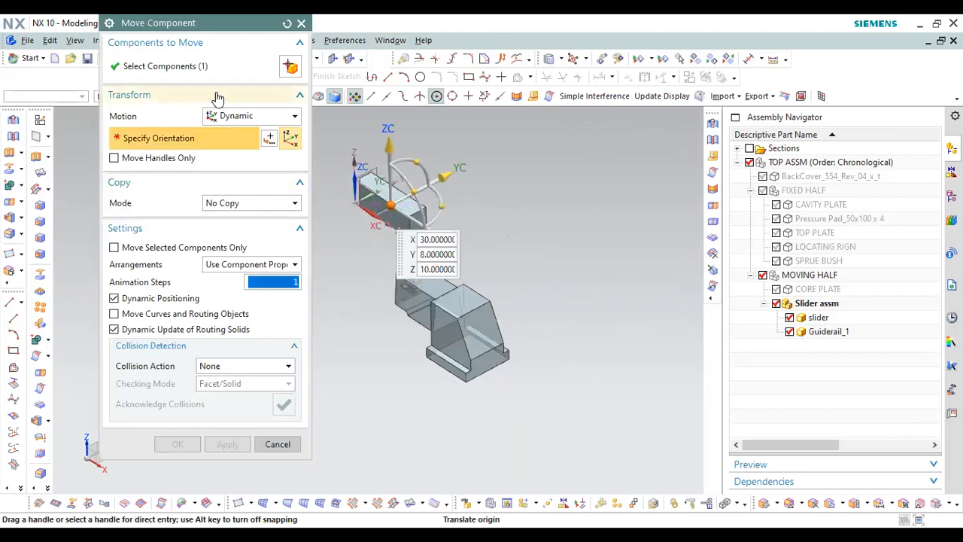
click(241, 119)
click(252, 158)
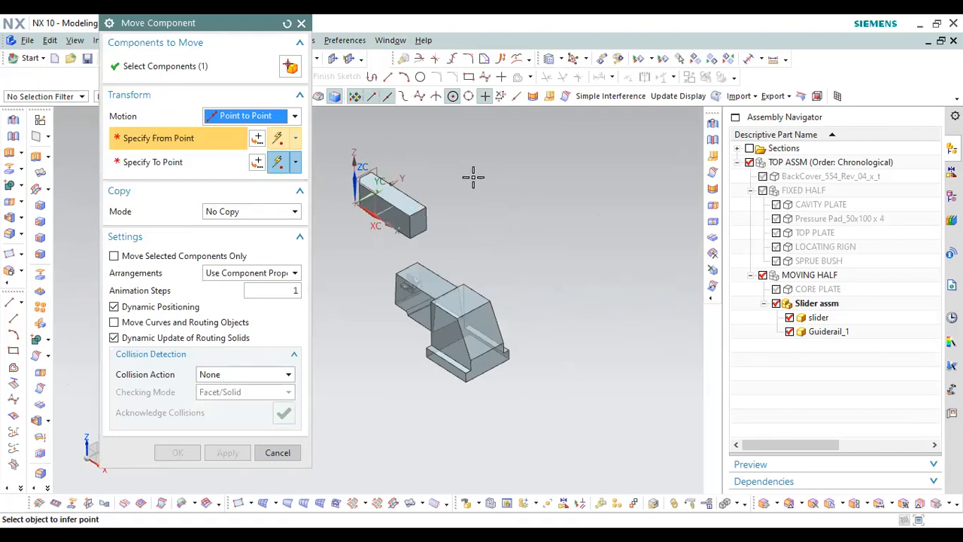
middle_drag(473, 192, 432, 260)
scroll(494, 322, up, 3)
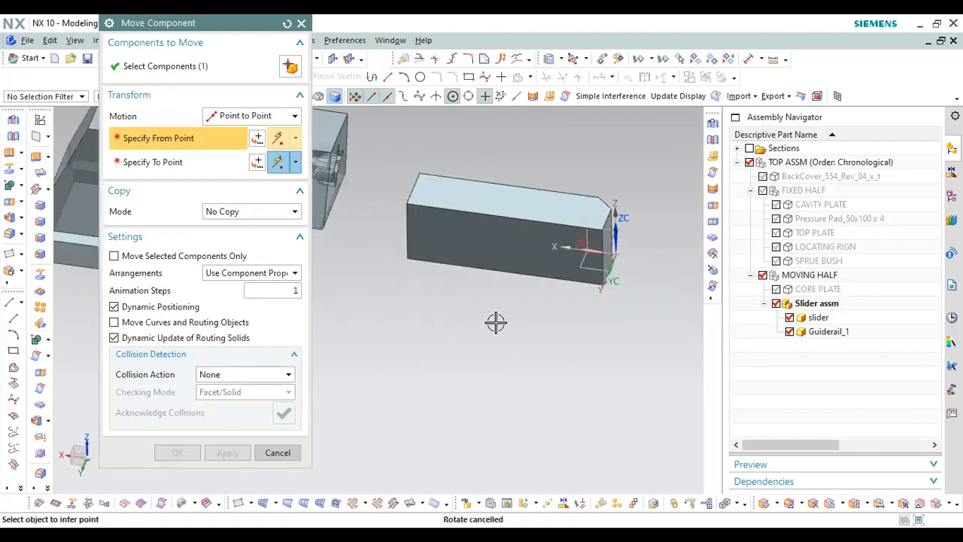
click(601, 283)
Place the guide rail's picked corner on the front inner corner of the slider's side ledge, without making a copy
scroll(595, 188, down, 3)
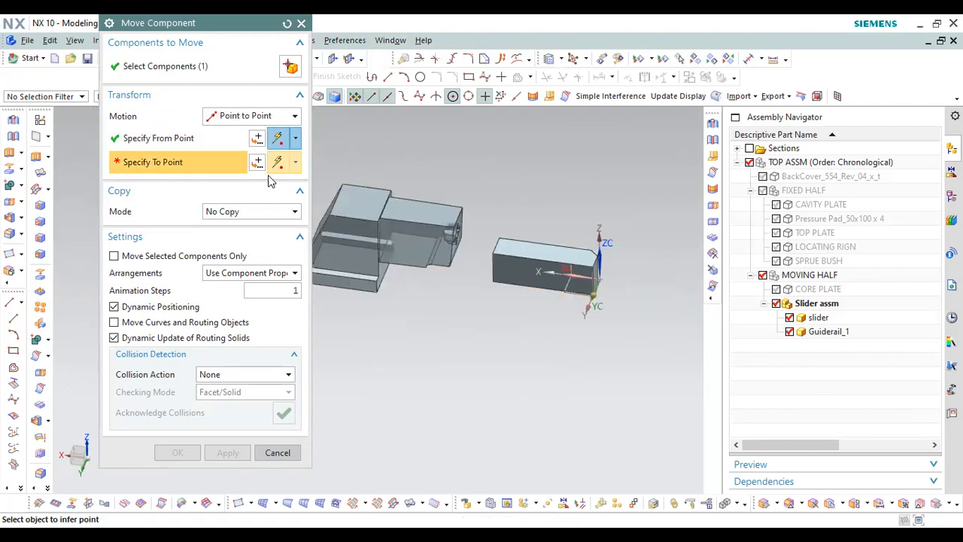
scroll(392, 253, up, 5)
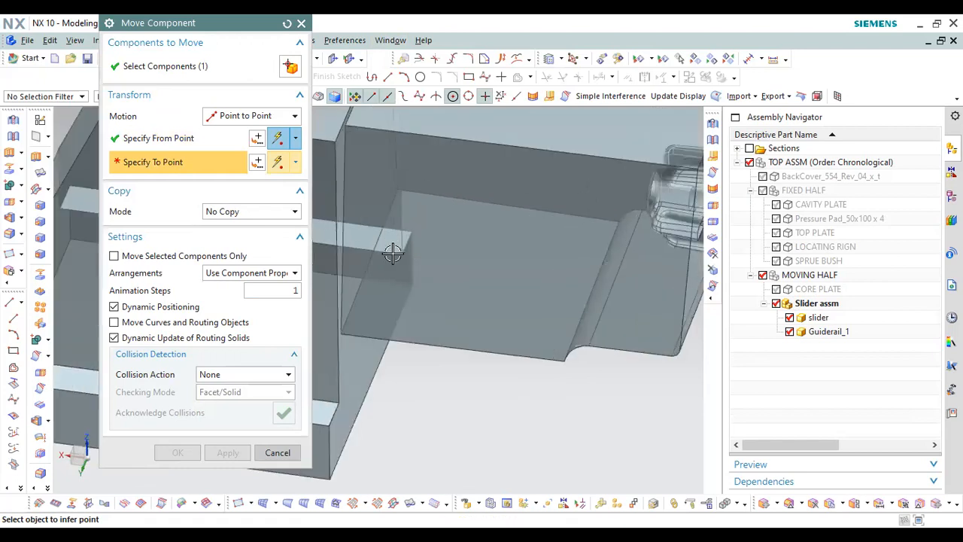
scroll(401, 254, down, 5)
middle_drag(461, 230, 509, 222)
scroll(510, 223, up, 2)
click(487, 220)
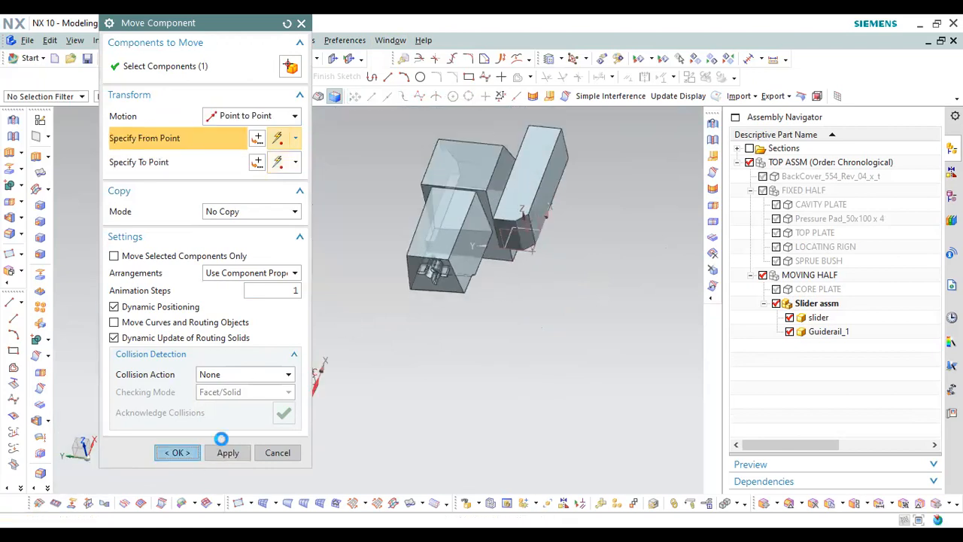
click(179, 452)
Make Guiderail_1 the work part and show its model history
middle_drag(497, 321, 632, 289)
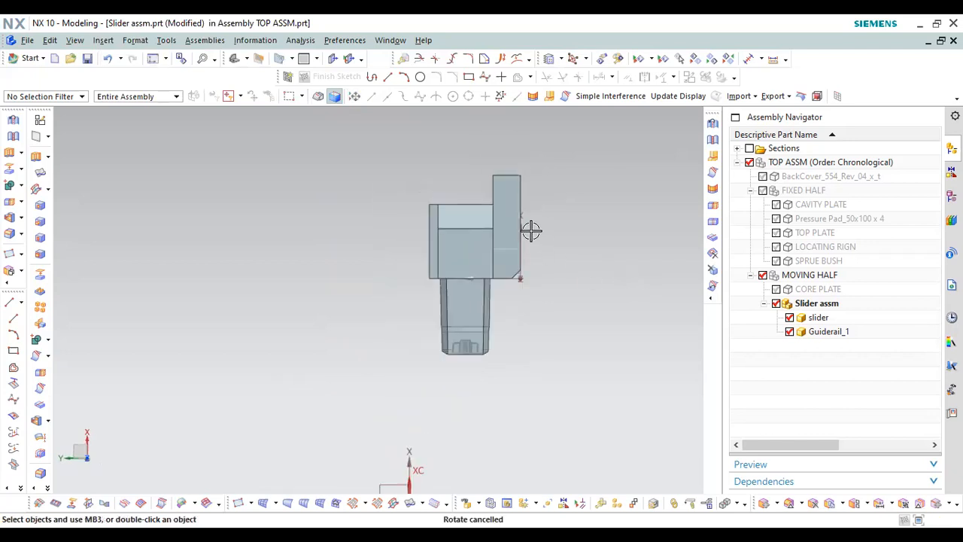
scroll(508, 208, up, 3)
double_click(833, 332)
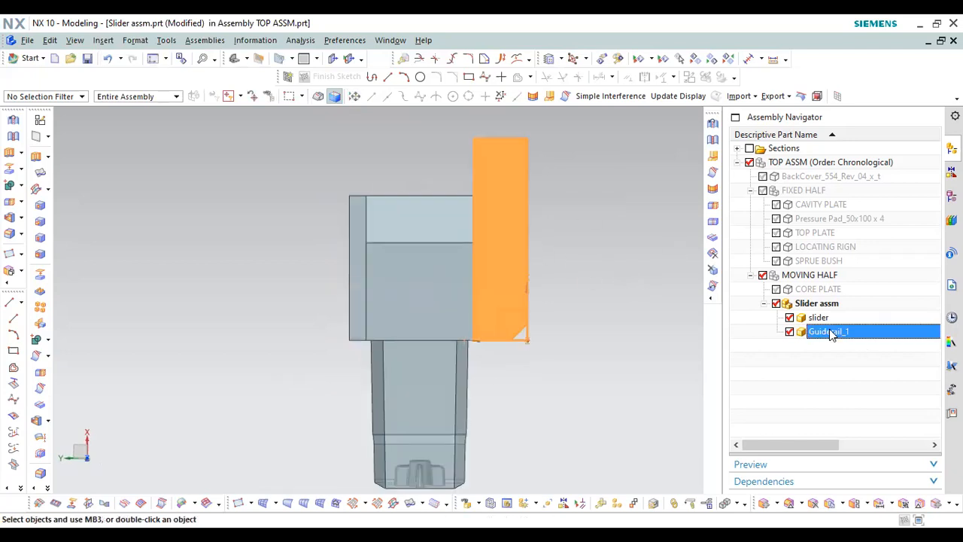
click(951, 196)
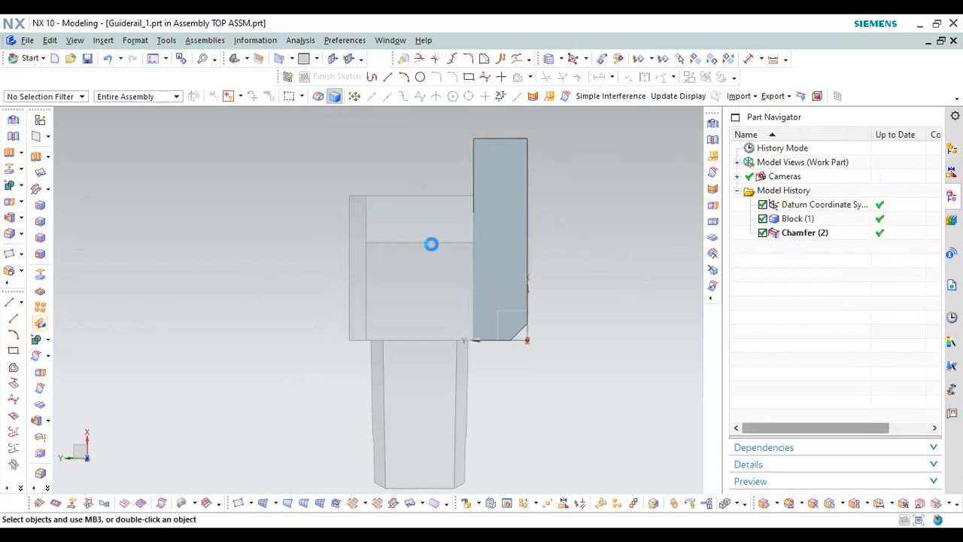
Mirror the guide rail body to the slider's opposite side across a point-and-direction plane at the midpoint of the slider's rear edge
click(512, 172)
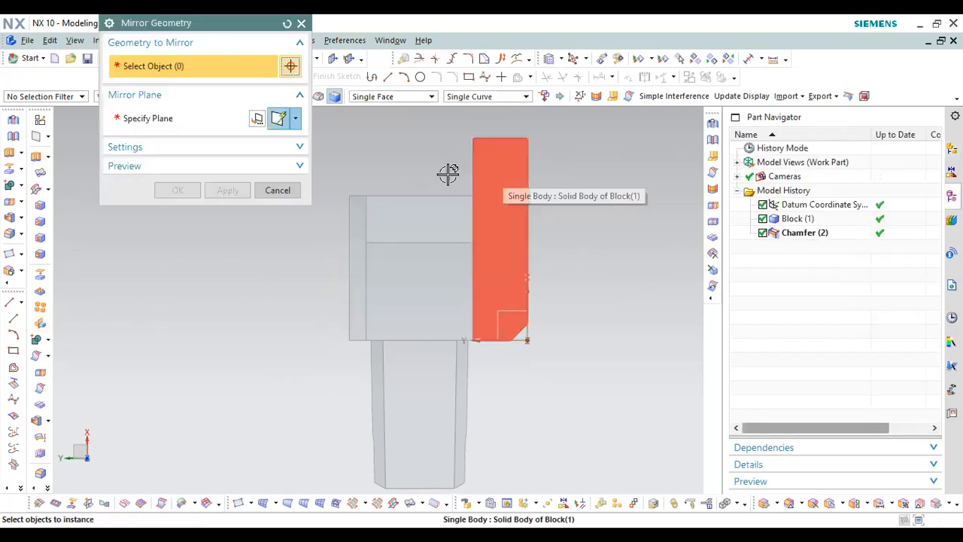
click(203, 123)
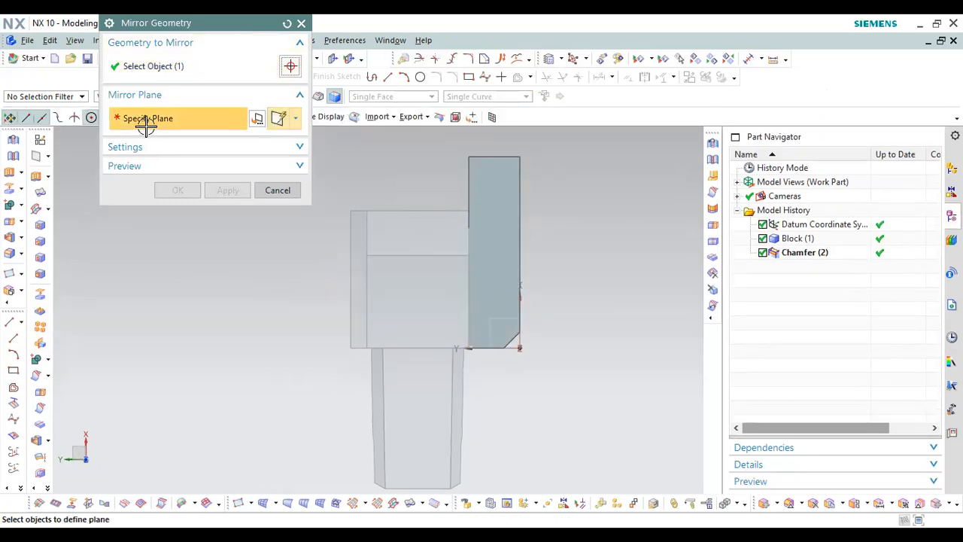
click(166, 98)
click(120, 105)
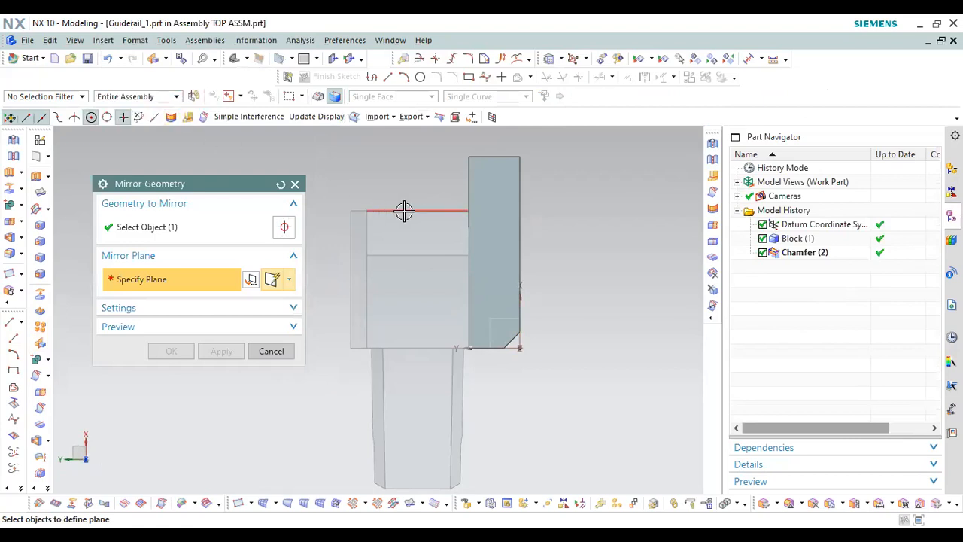
click(417, 210)
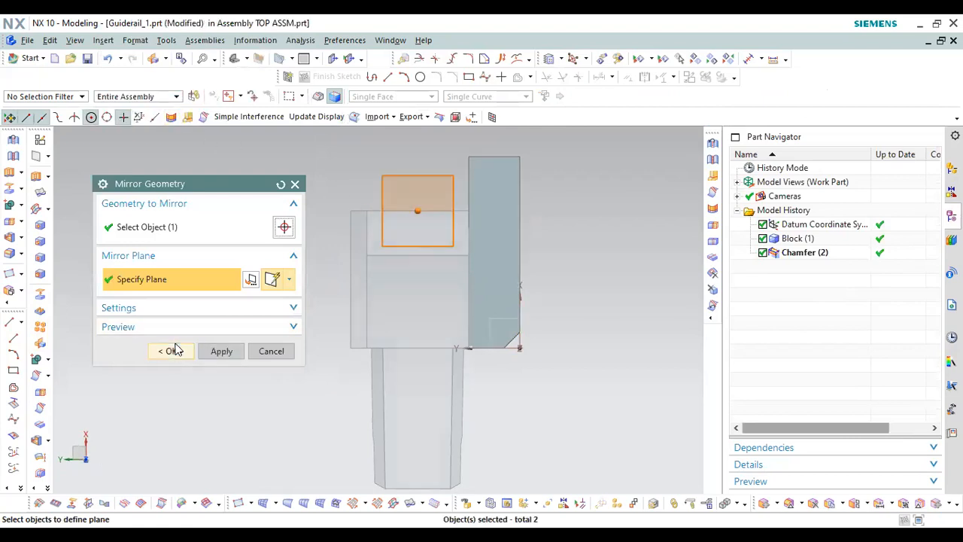
click(291, 281)
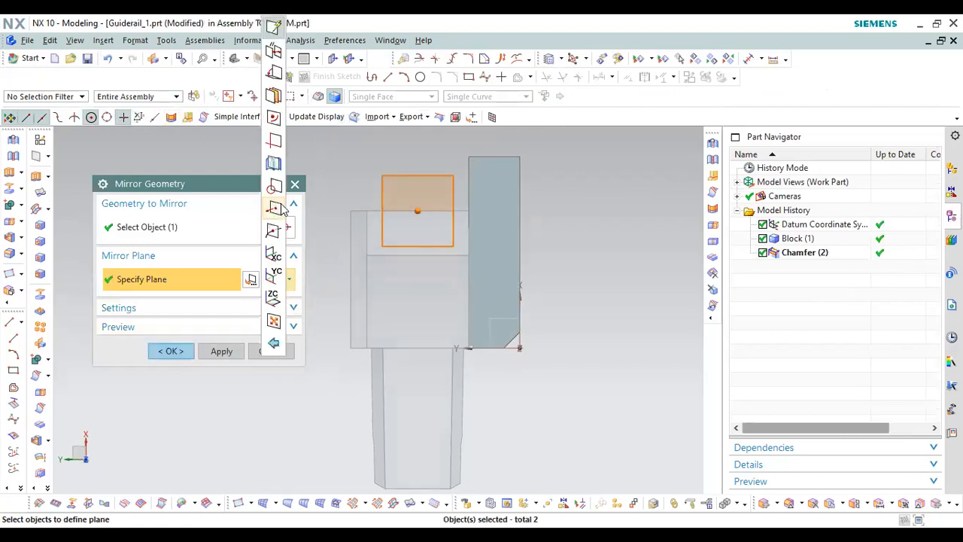
click(437, 214)
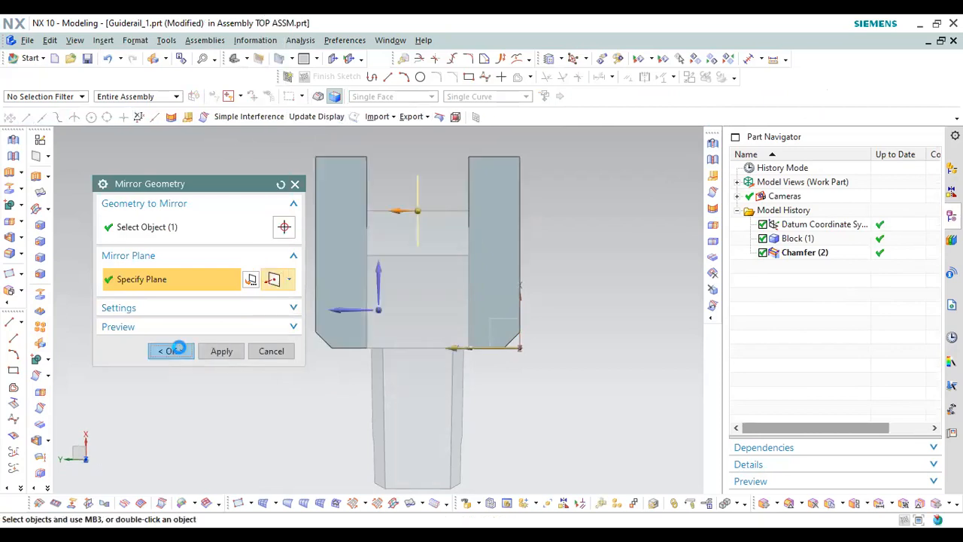
click(171, 350)
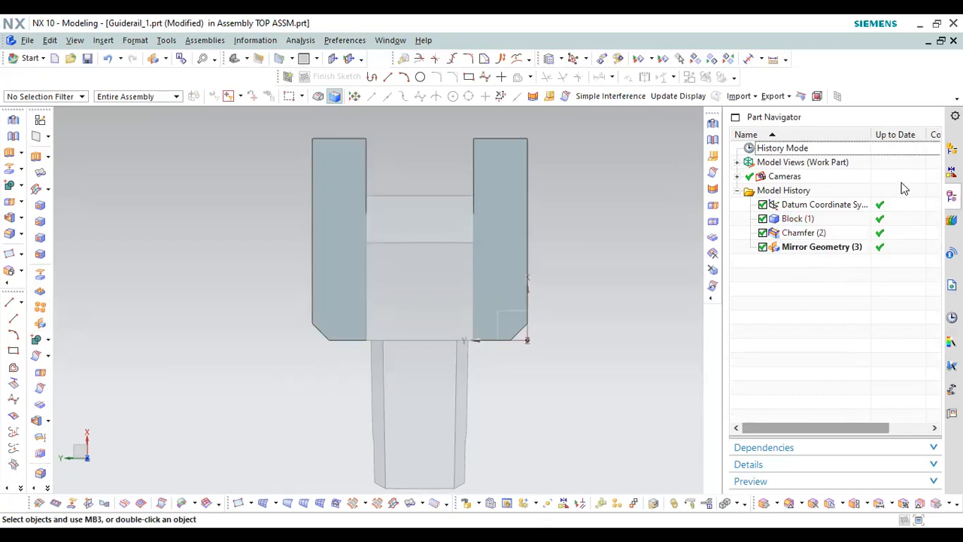
Return from Guiderail_1 to the TOP ASSM assembly as the work part, using an angled 3D view
click(951, 149)
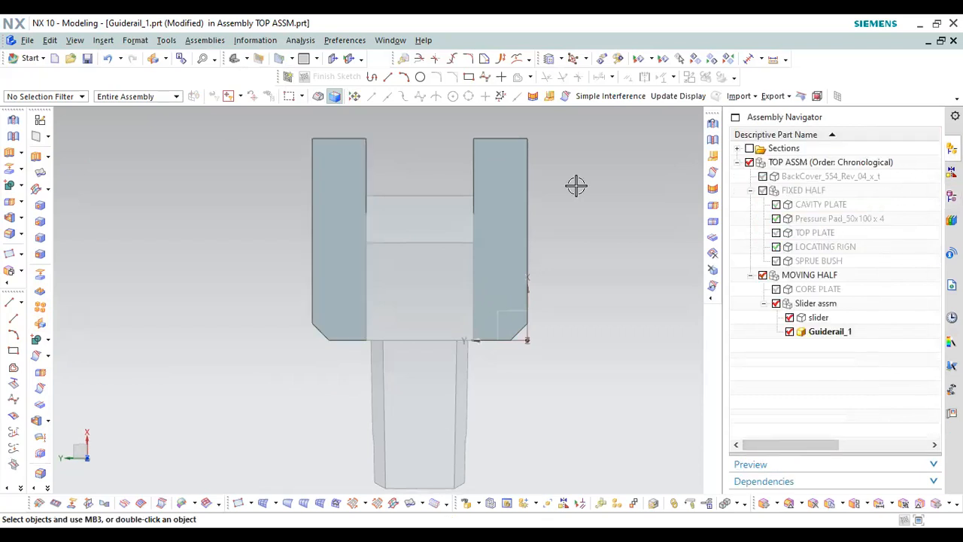
click(290, 58)
click(234, 62)
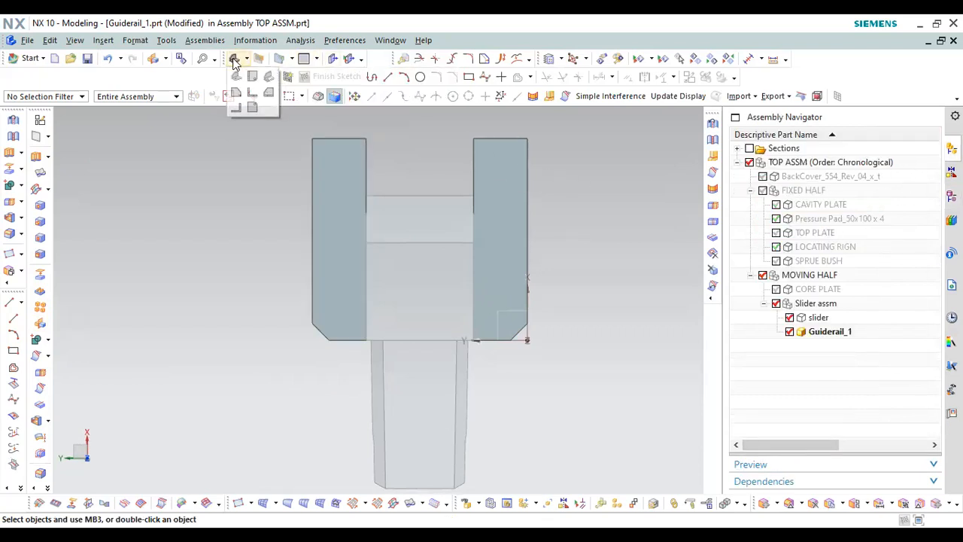
click(236, 76)
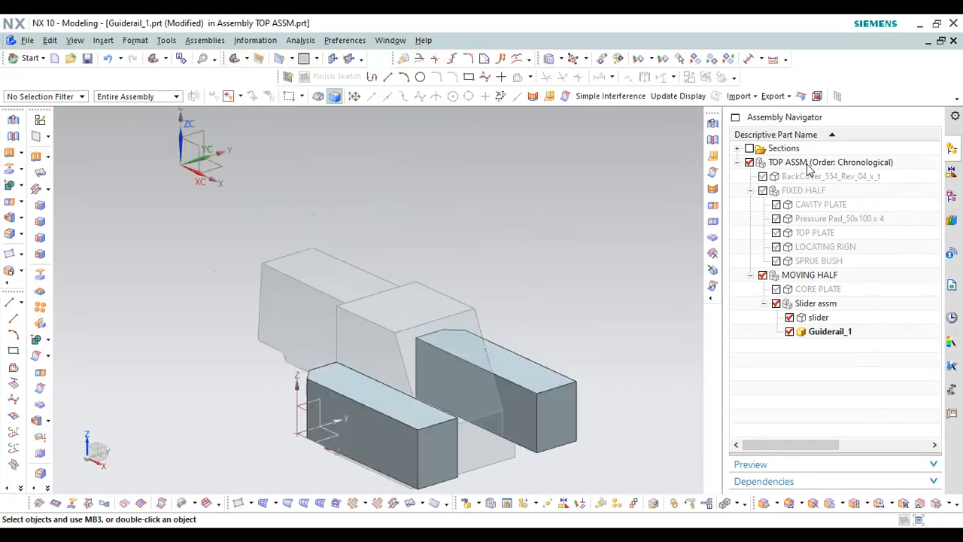
double_click(806, 164)
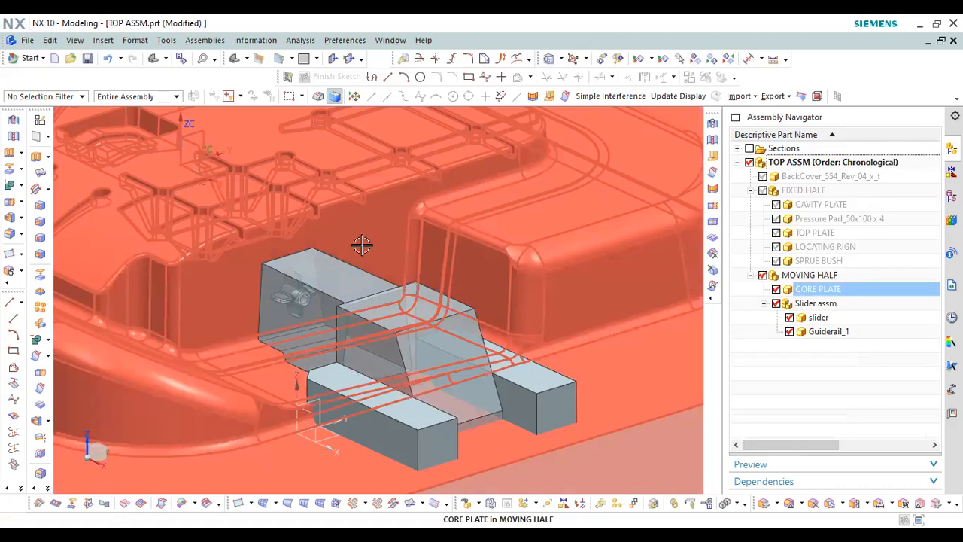
Examine how the slider and both guide rails sit against the core plate from the front, at an angle and from above
scroll(361, 243, down, 5)
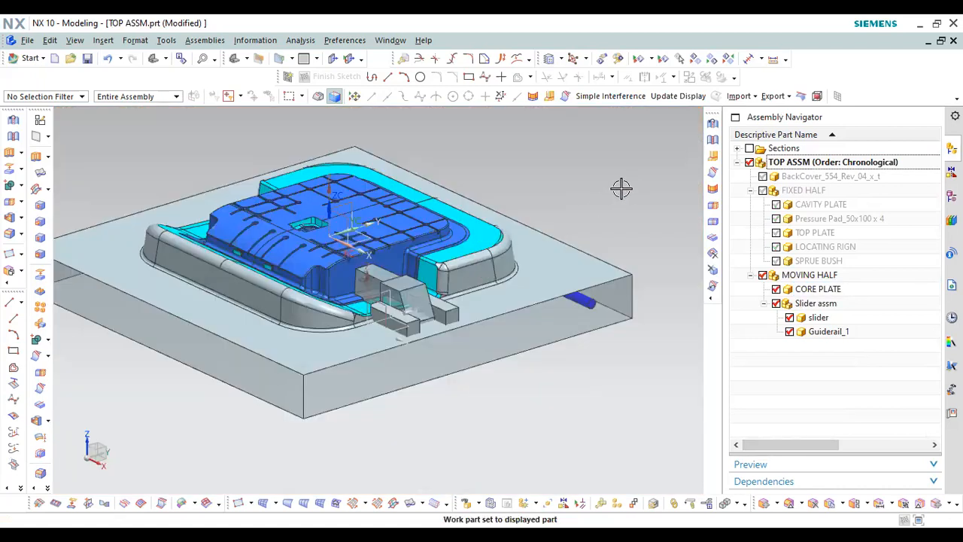
key(F8)
scroll(278, 270, up, 3)
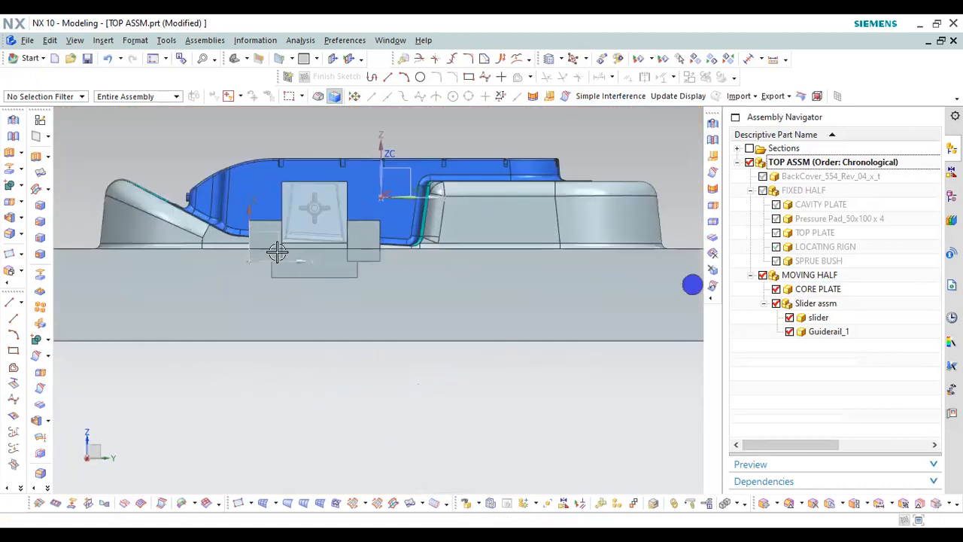
scroll(293, 247, up, 3)
scroll(312, 262, down, 6)
middle_drag(454, 224, 429, 315)
scroll(501, 275, up, 5)
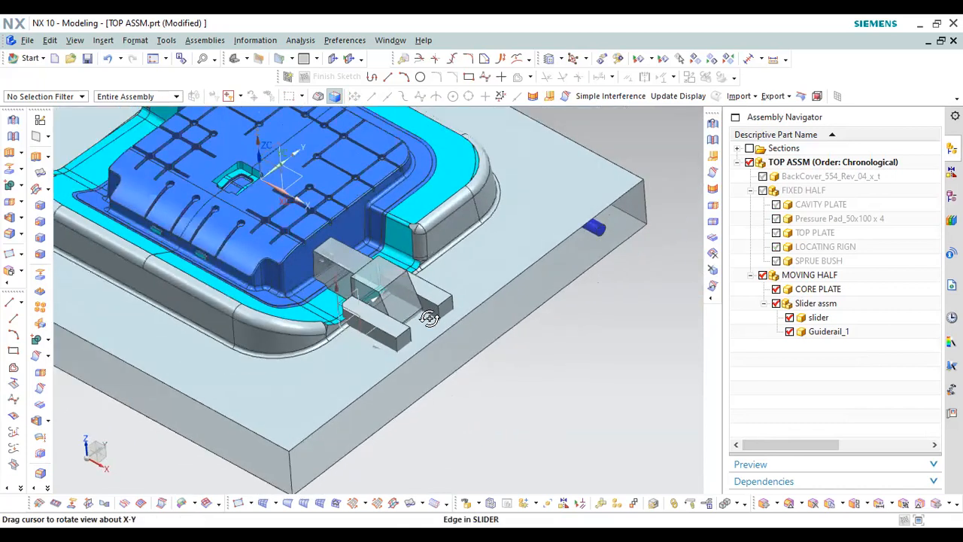
scroll(437, 385, down, 3)
scroll(387, 324, up, 5)
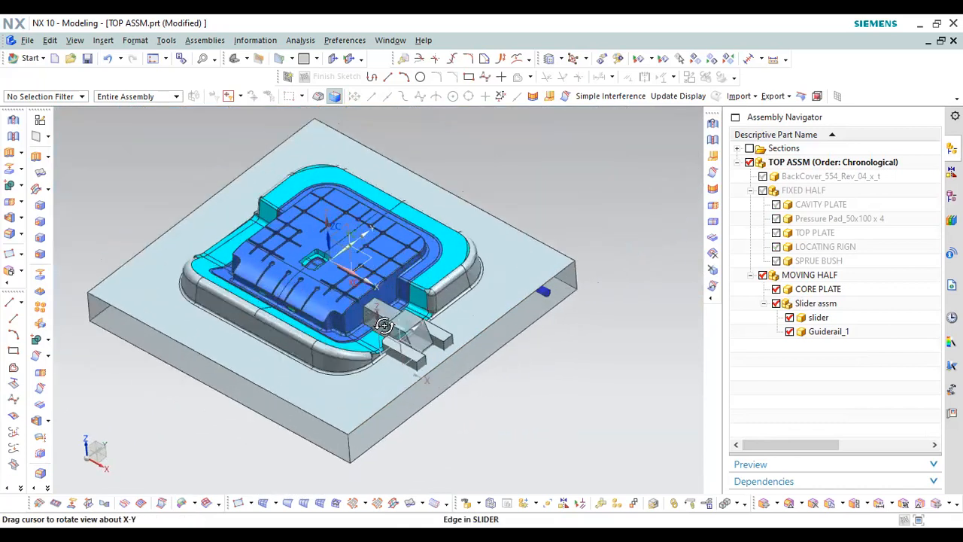
scroll(397, 333, up, 1)
scroll(452, 354, down, 4)
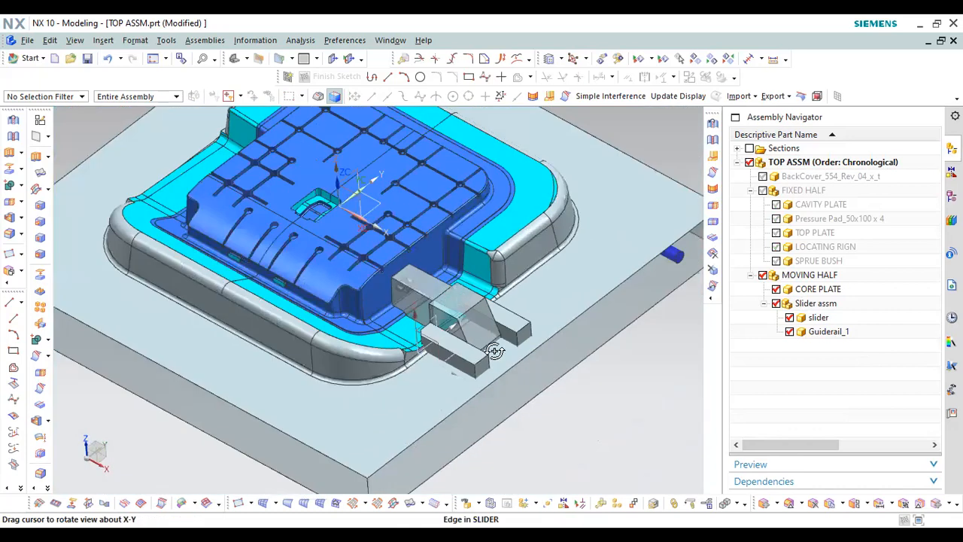
scroll(504, 353, up, 5)
mouse_move(509, 355)
middle_down()
mouse_move(512, 324)
mouse_move(513, 338)
middle_up()
scroll(500, 343, down, 3)
scroll(491, 280, up, 5)
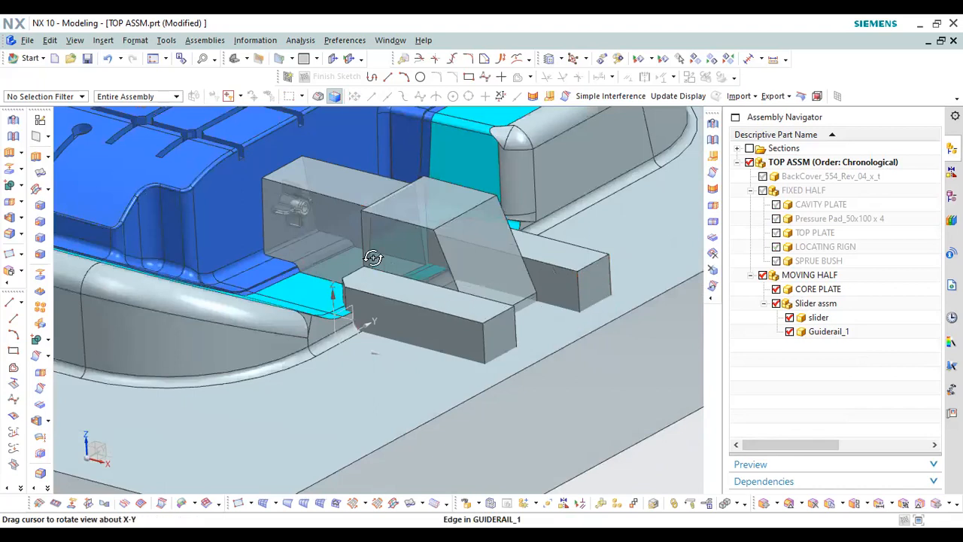
middle_drag(373, 259, 479, 315)
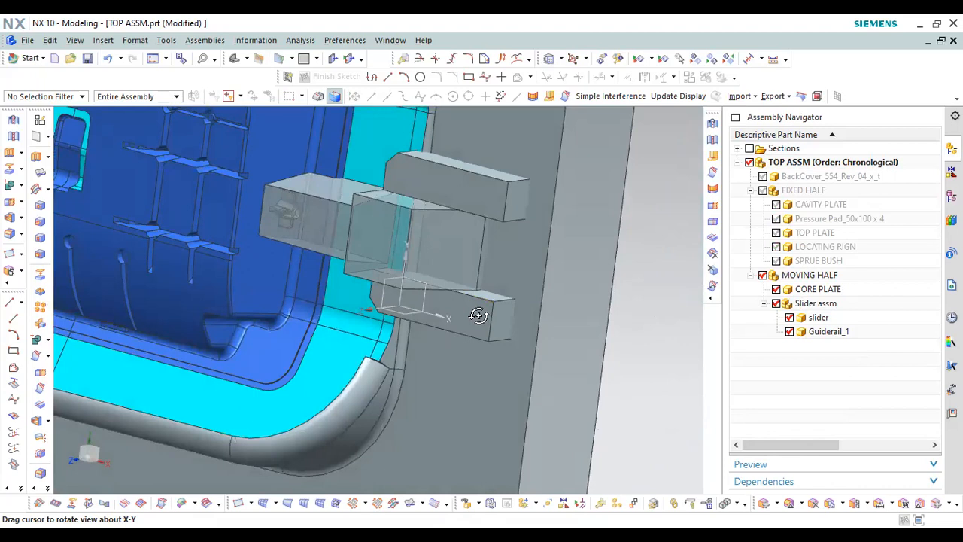
Orient the assembly to a plan view and make the slider component the work part
key(F8)
scroll(472, 241, up, 3)
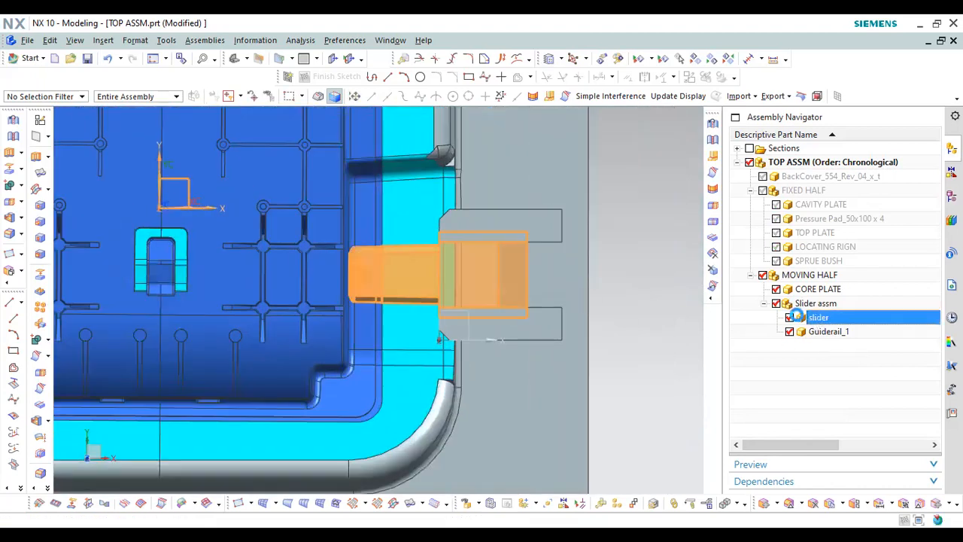
double_click(818, 318)
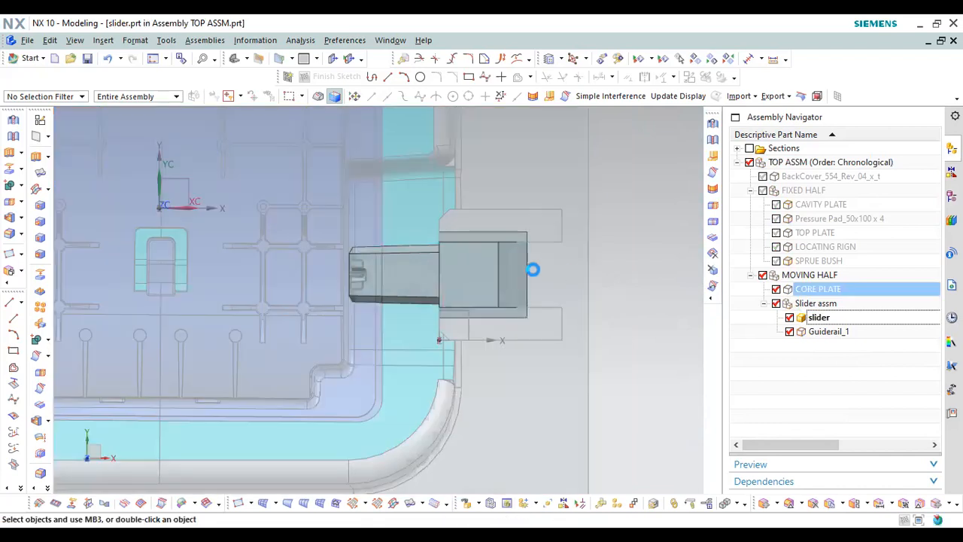
Move the slider body 15 mm along the X-axis as an associative distance move of the original
key(ctrl+t)
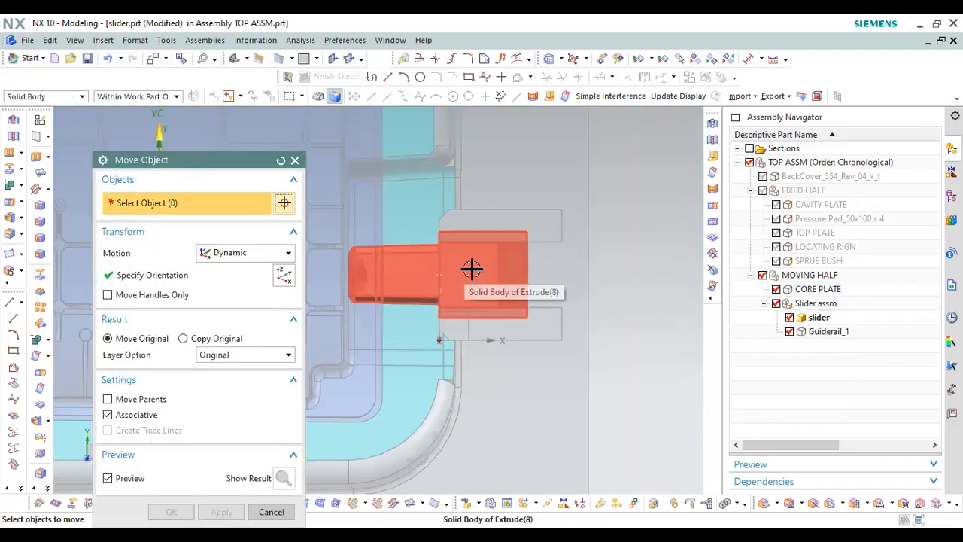
click(239, 253)
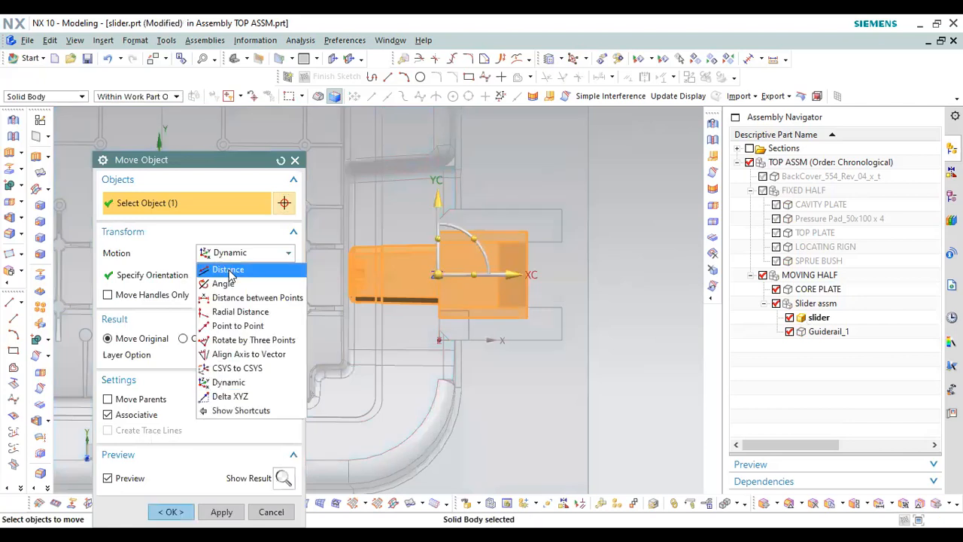
click(228, 270)
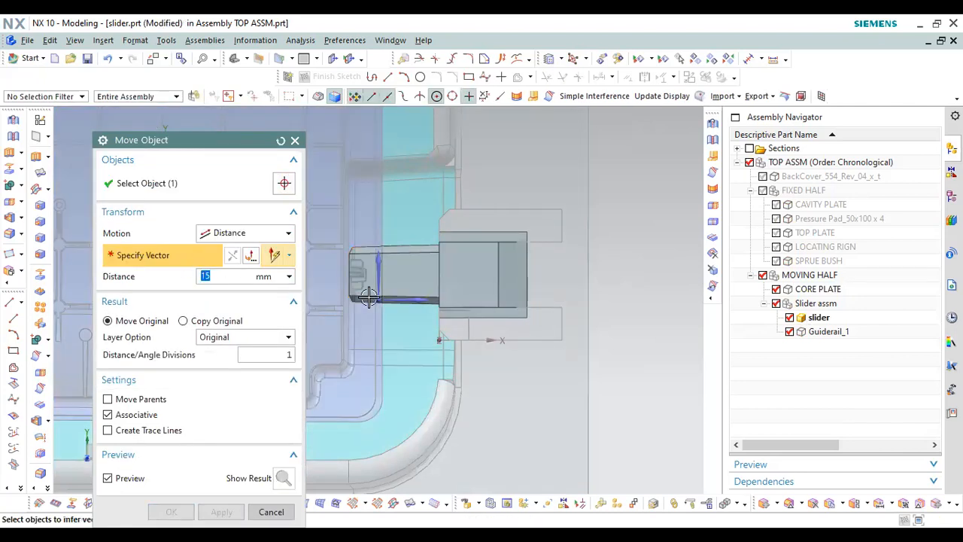
click(147, 414)
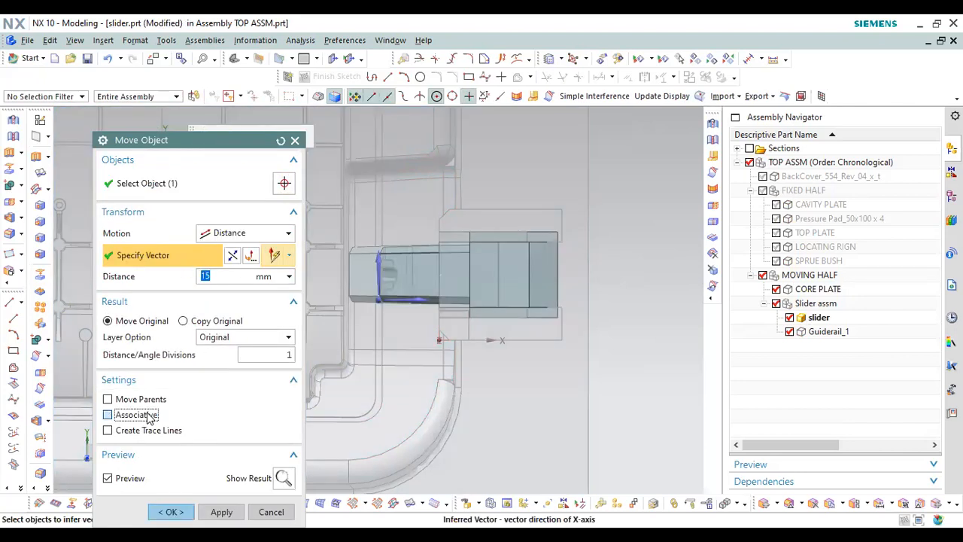
click(145, 412)
scroll(428, 307, up, 1)
scroll(427, 307, up, 1)
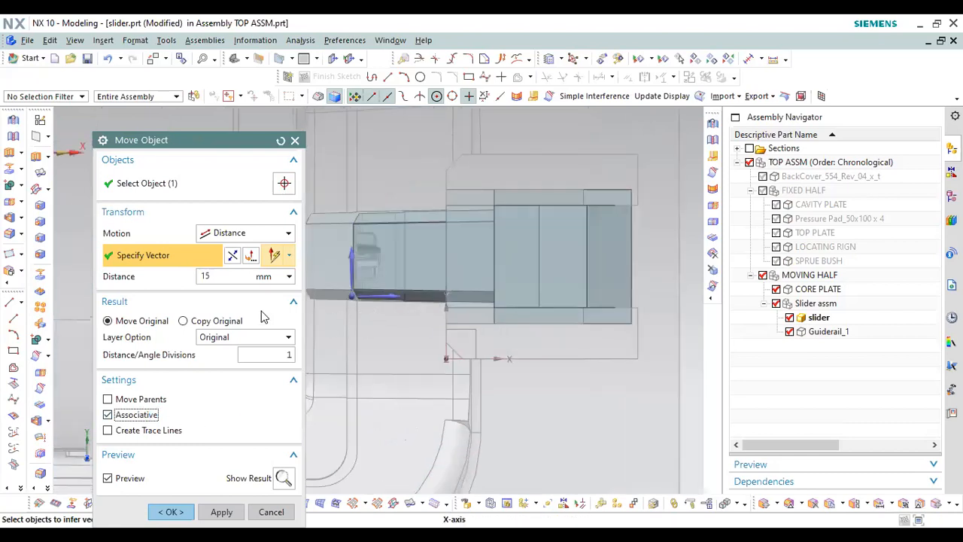
click(171, 512)
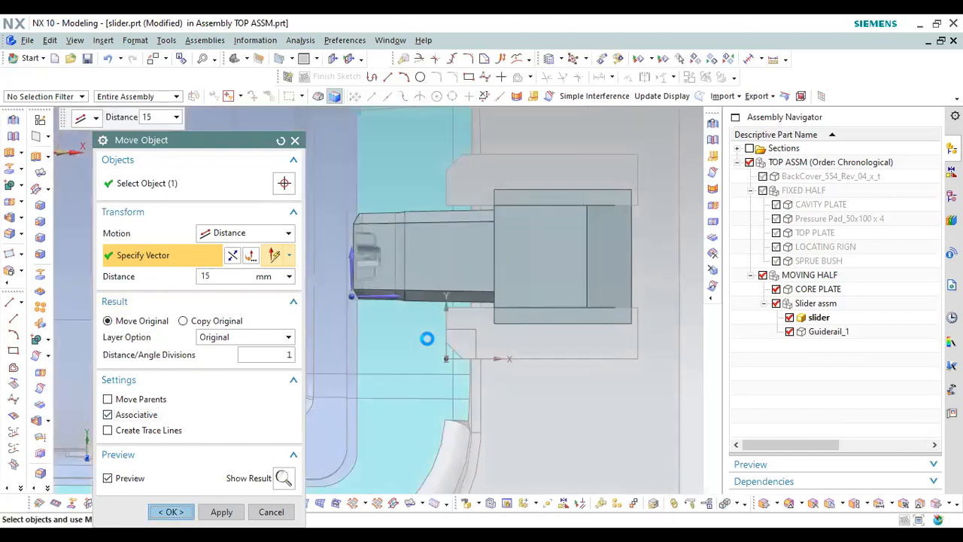
Check the slider's travel by toggling the Move Object feature in its model history and inspecting the slider's front end
scroll(338, 241, down, 3)
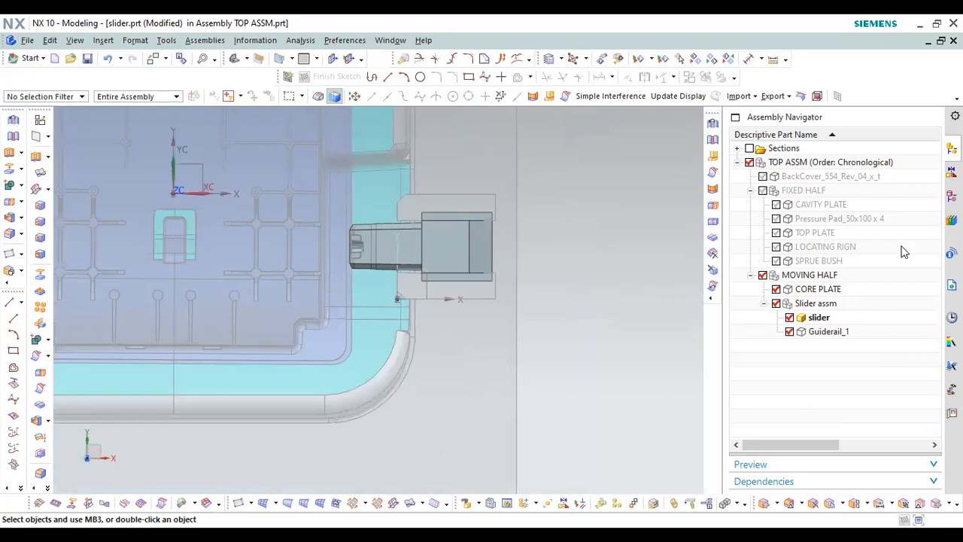
click(952, 196)
click(763, 402)
click(762, 403)
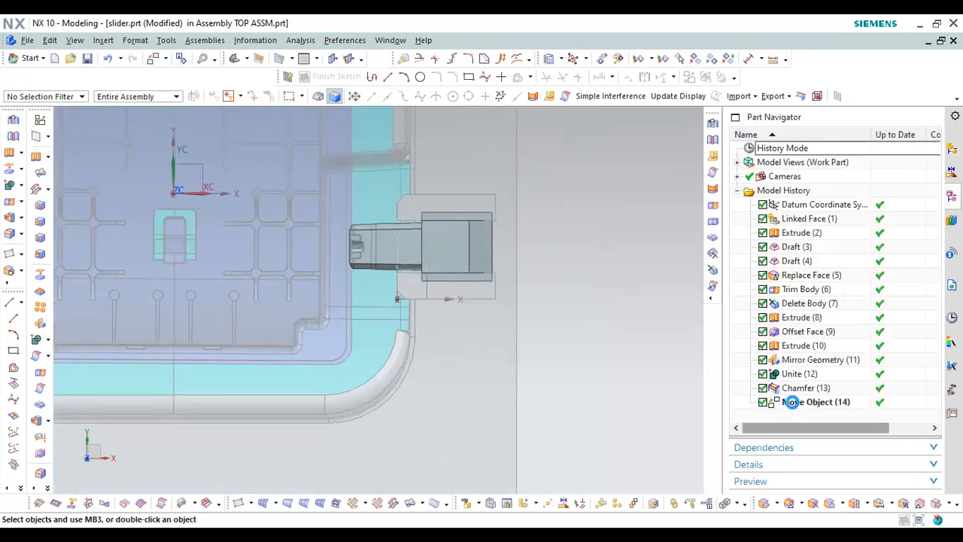
click(793, 402)
scroll(366, 230, up, 5)
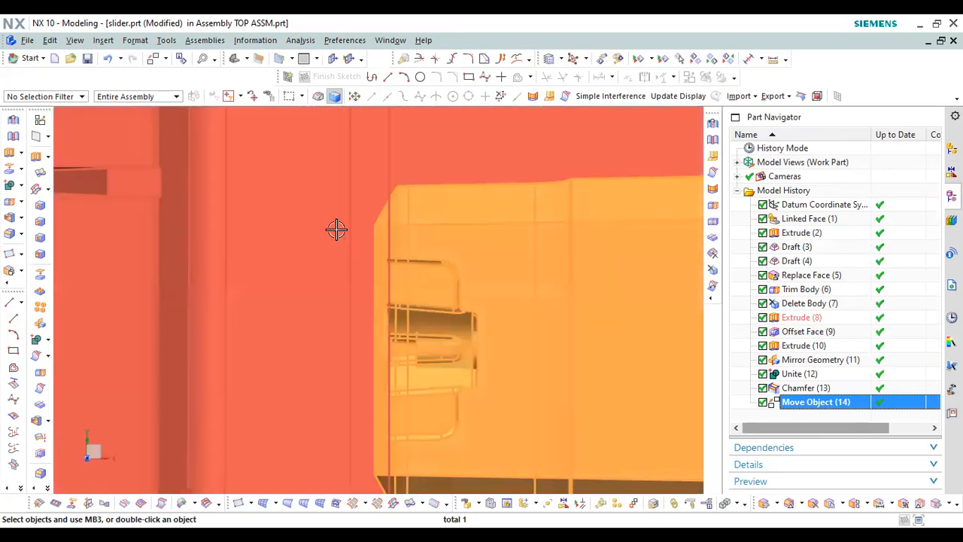
key(ctrl+f)
key(Escape)
Set the slider's Move Object distance to 18+3 mm and inspect the clearance at its front end
double_click(804, 401)
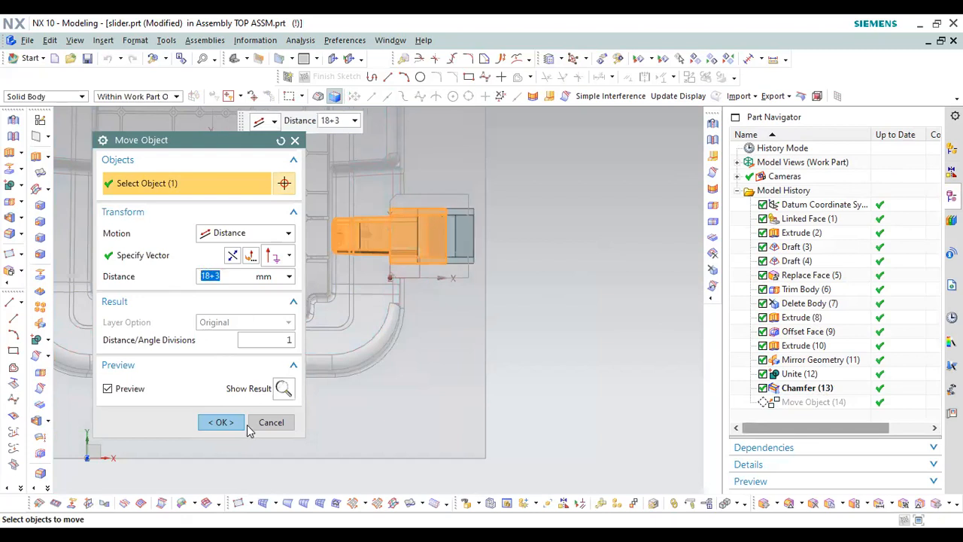
click(221, 422)
scroll(365, 220, up, 5)
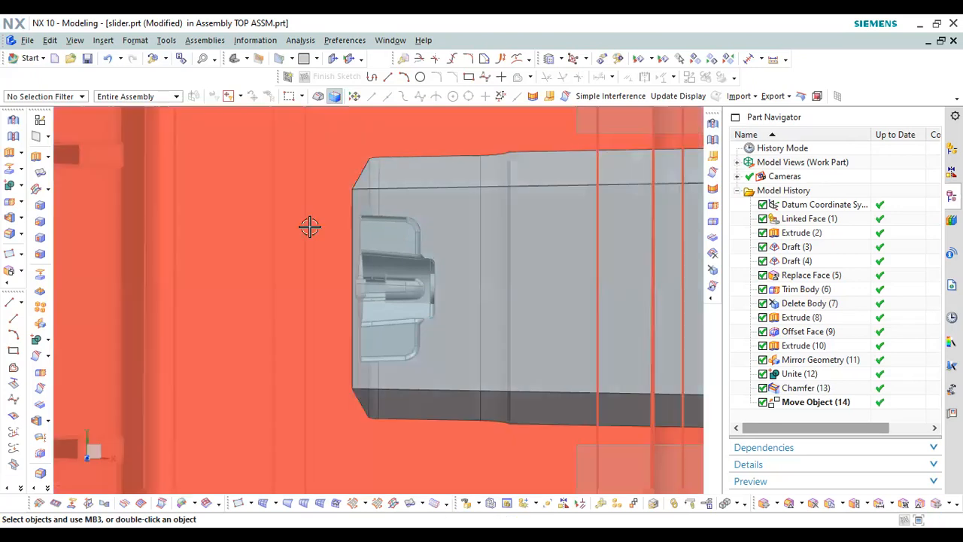
scroll(312, 224, down, 5)
Set the slider's Move Object distance to 22 mm
double_click(809, 404)
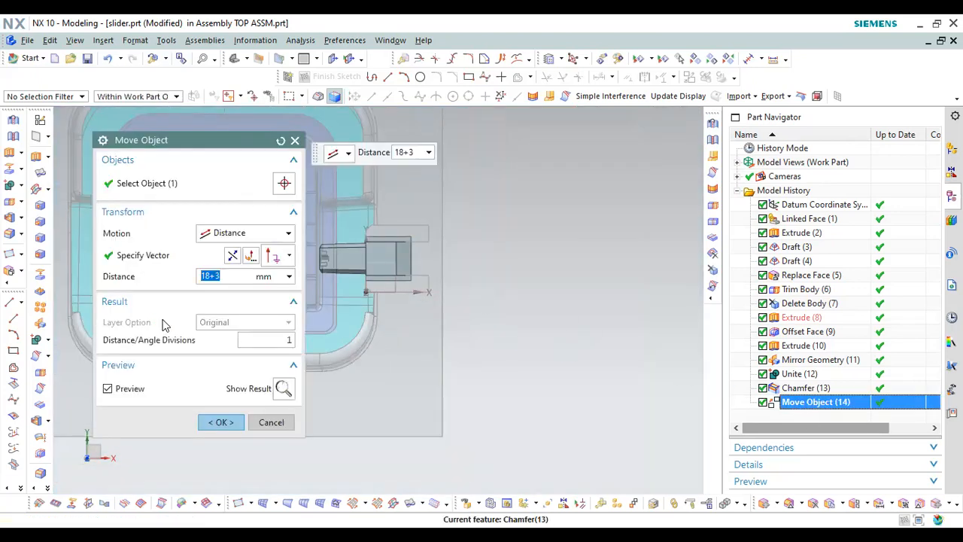
text(2)
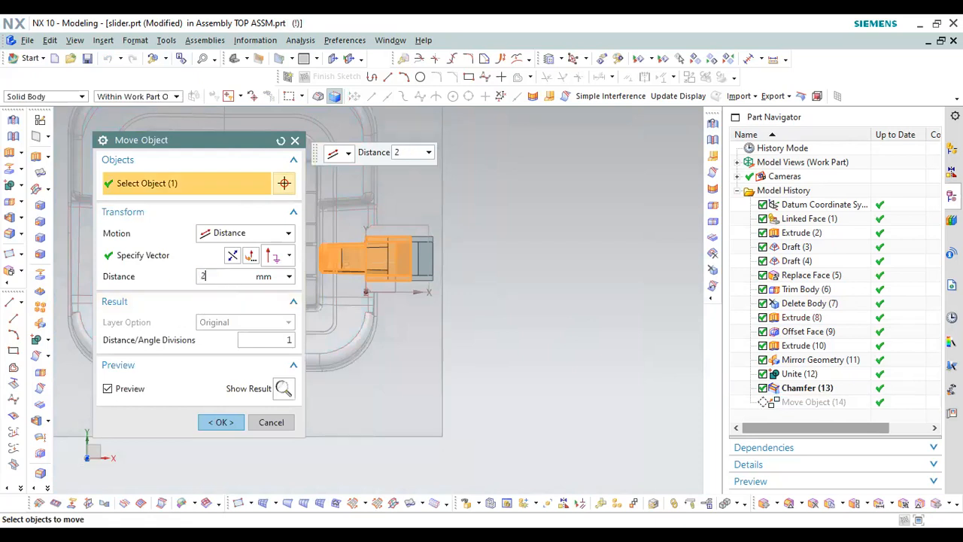
text(2)
click(221, 420)
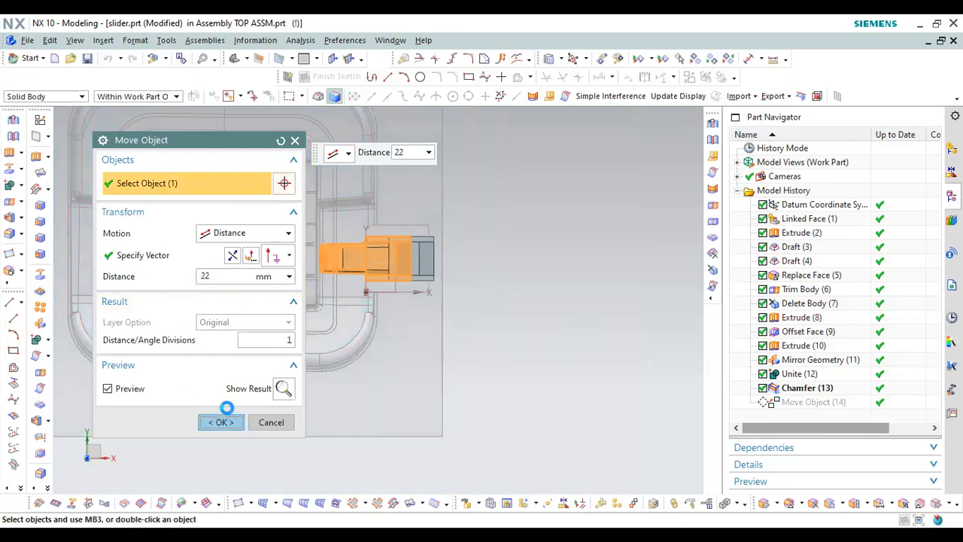
scroll(407, 246, up, 4)
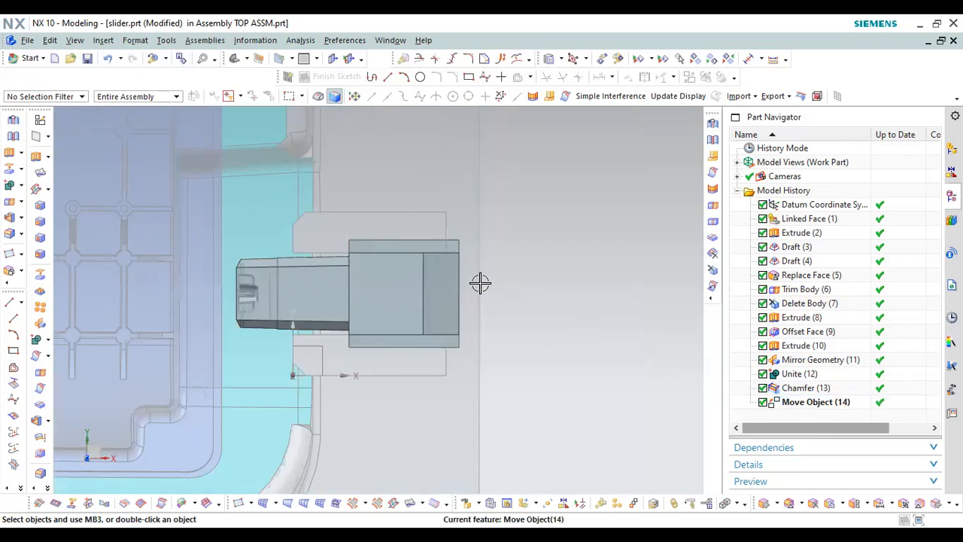
Make the Guiderail_1 component the work part
scroll(472, 271, up, 2)
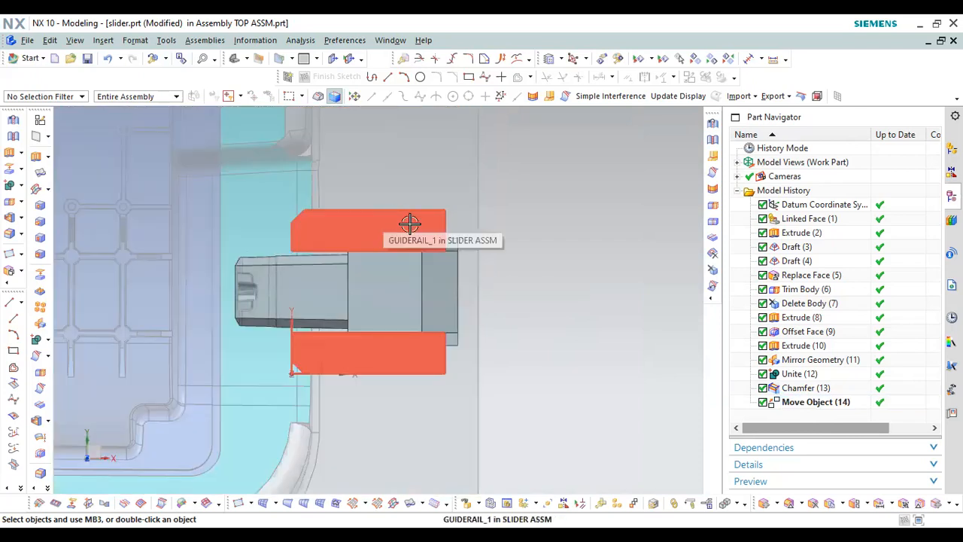
double_click(399, 209)
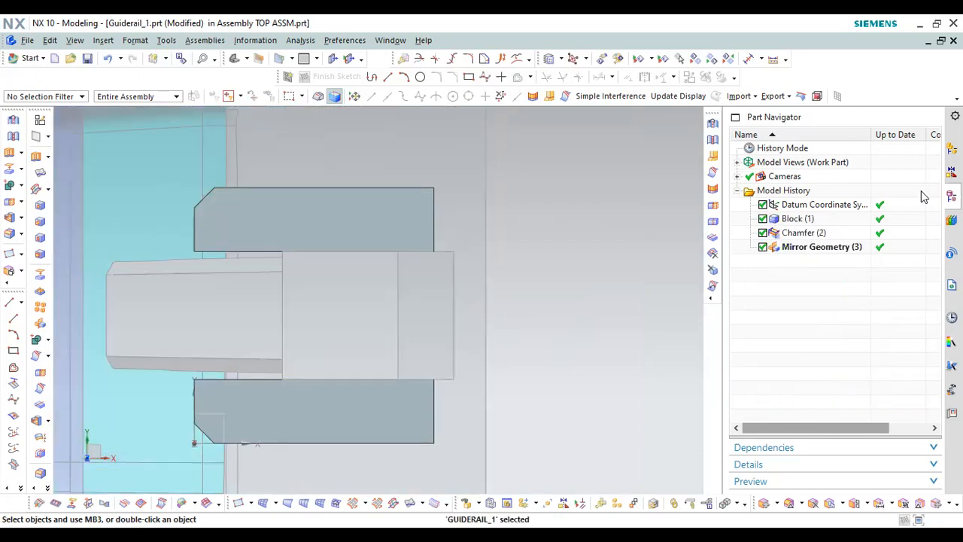
scroll(440, 218, down, 2)
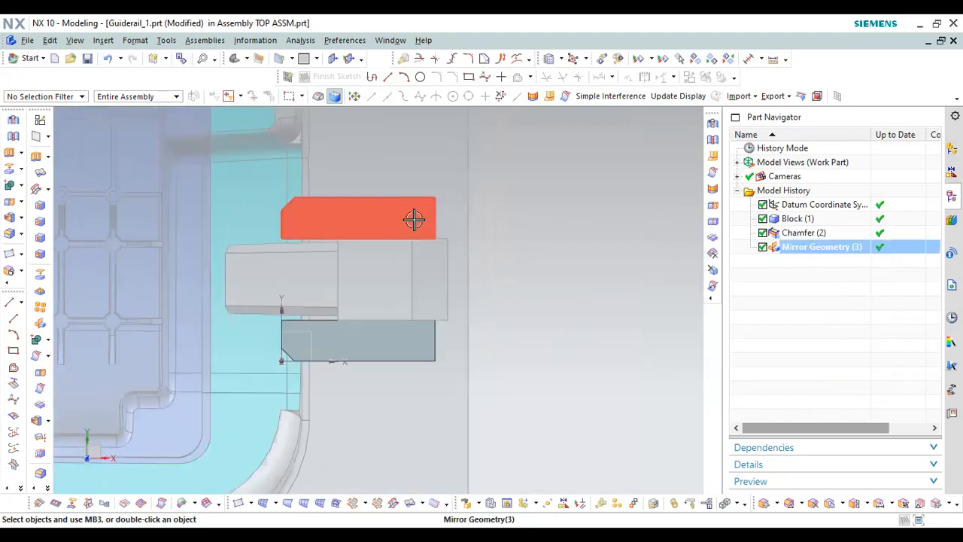
scroll(415, 219, up, 3)
Set the length of the guide rail's block to 75 mm along XC
double_click(797, 218)
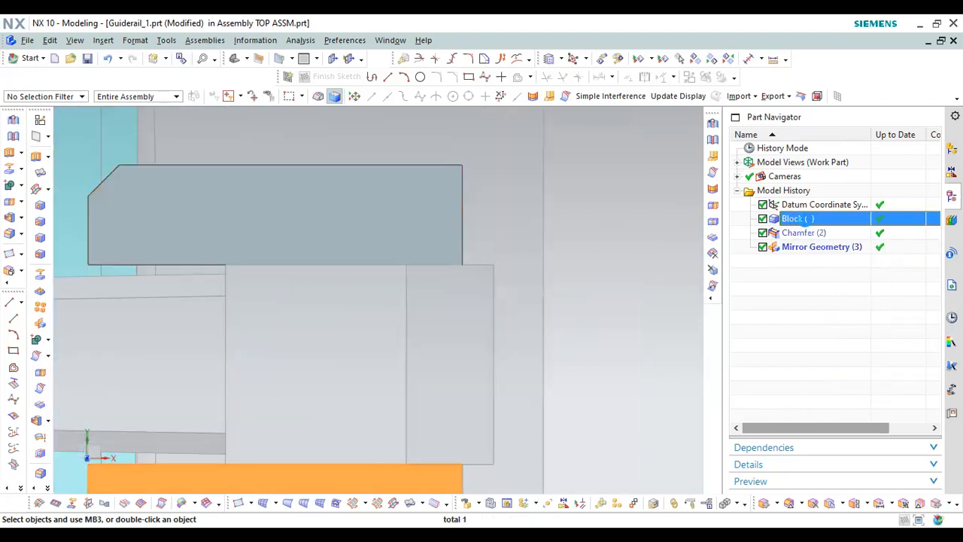
text(75)
click(236, 430)
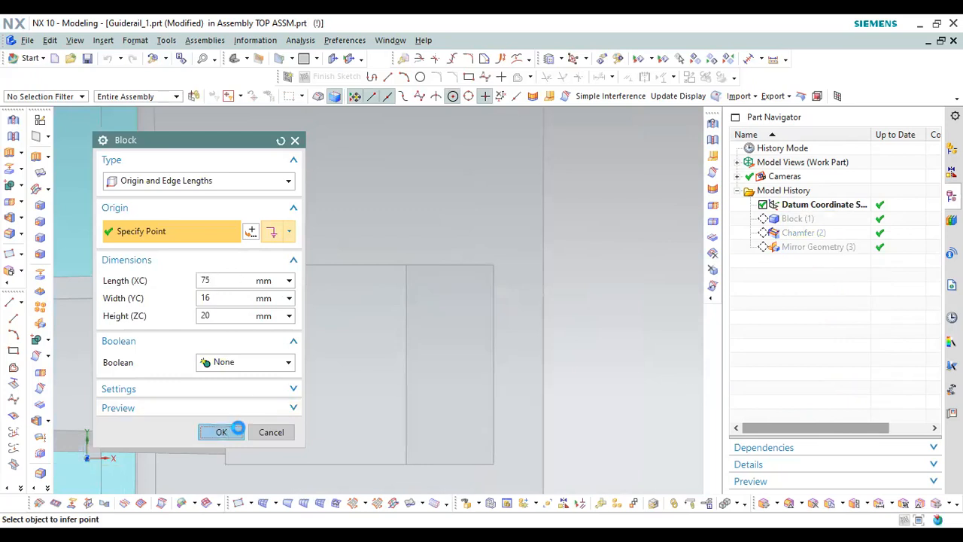
Set the length of the guide rail's block to 70 mm along XC
double_click(784, 219)
click(229, 435)
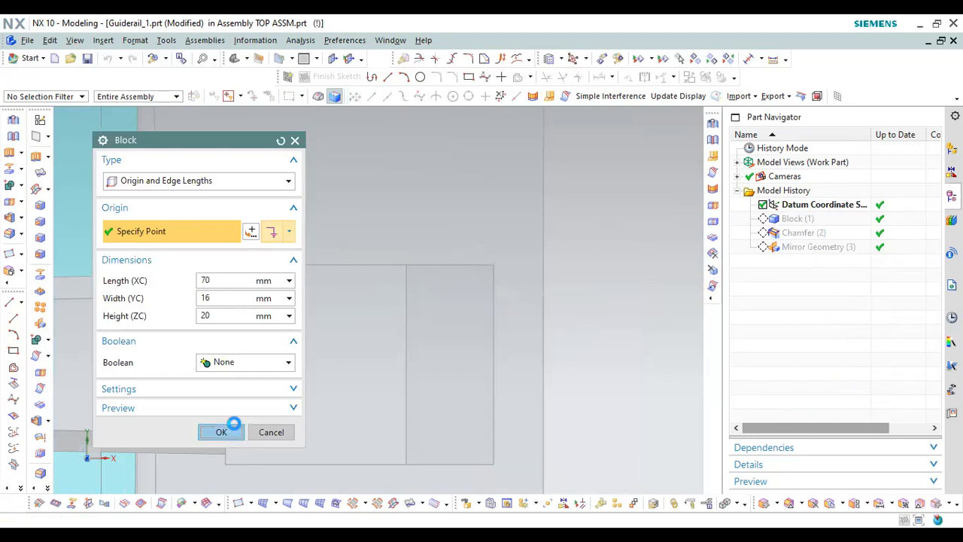
scroll(355, 343, down, 3)
Make TOP ASSM the work part and examine how the guide rails and slider sit on the core plate
click(951, 149)
double_click(820, 163)
middle_drag(559, 237, 583, 191)
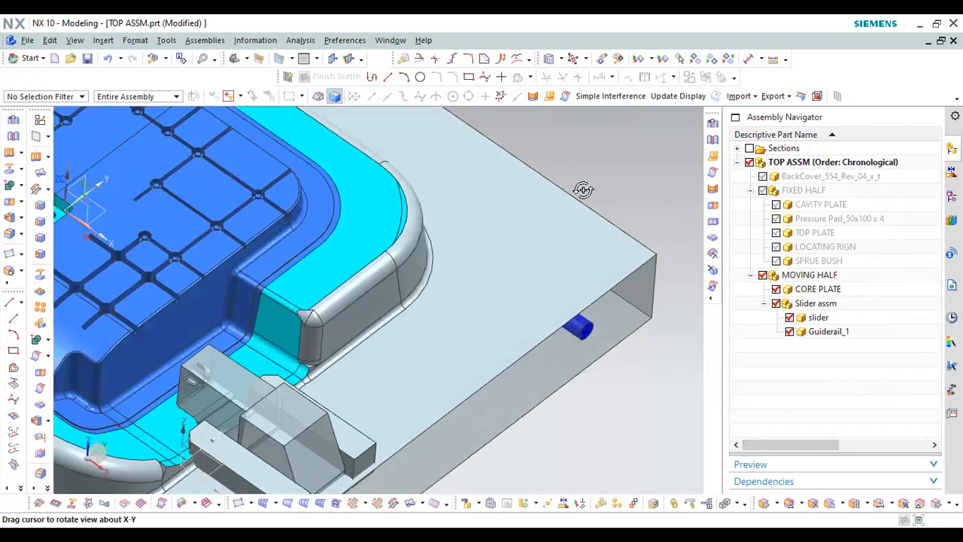
scroll(583, 191, down, 5)
scroll(383, 315, up, 3)
scroll(397, 293, up, 3)
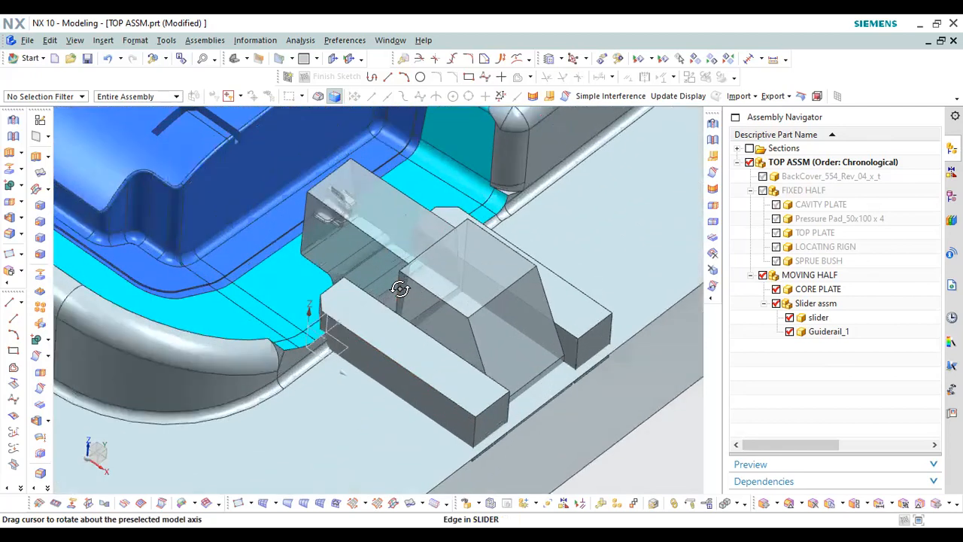
middle_drag(409, 337, 475, 349)
scroll(475, 349, down, 3)
middle_drag(401, 308, 389, 348)
scroll(421, 286, down, 3)
middle_drag(421, 286, 376, 324)
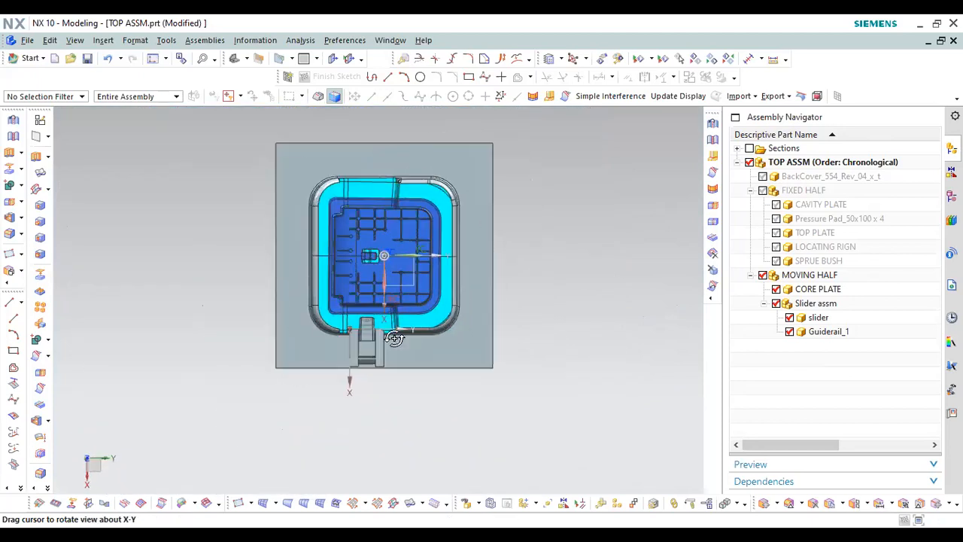
Make the slider component the work part and suppress its Move Object feature
scroll(353, 319, up, 6)
middle_drag(312, 316, 515, 286)
double_click(519, 280)
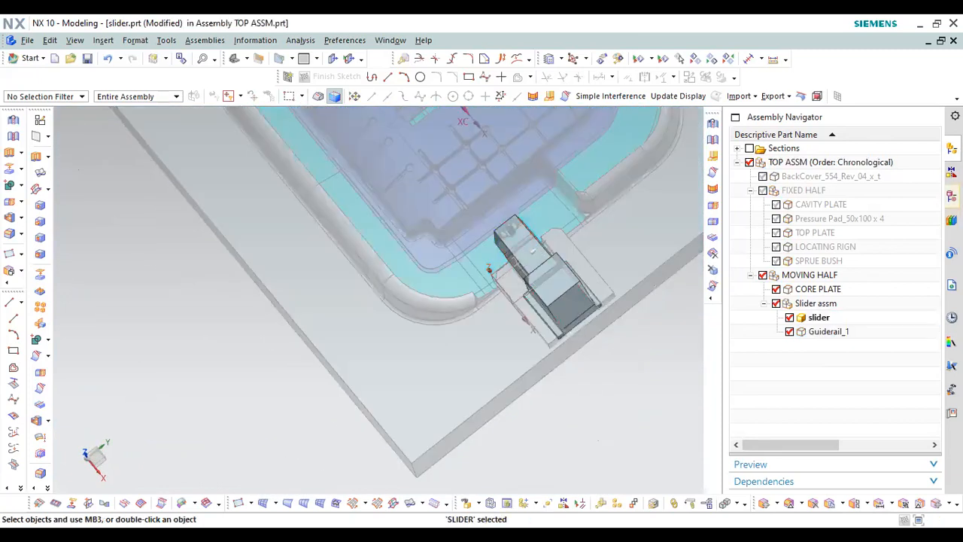
click(951, 196)
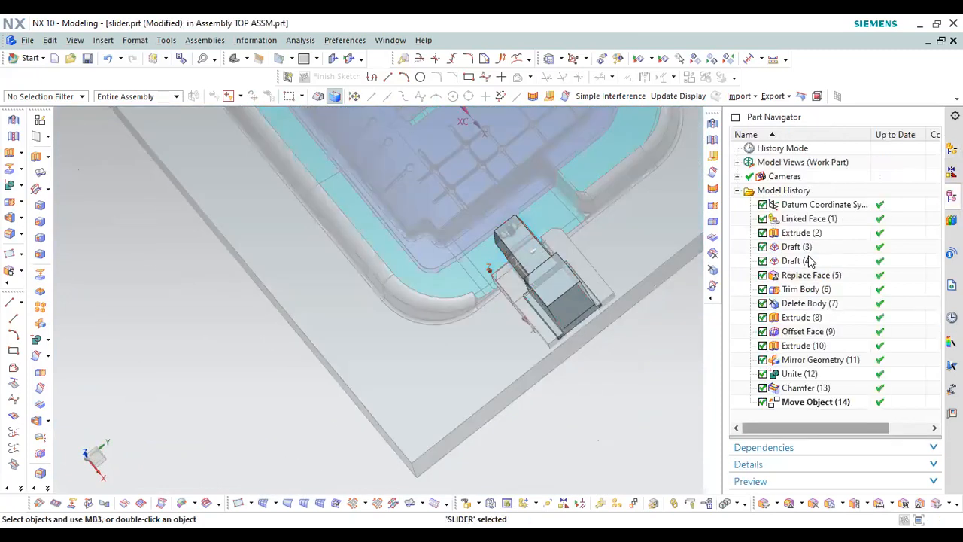
click(763, 401)
scroll(483, 337, down, 2)
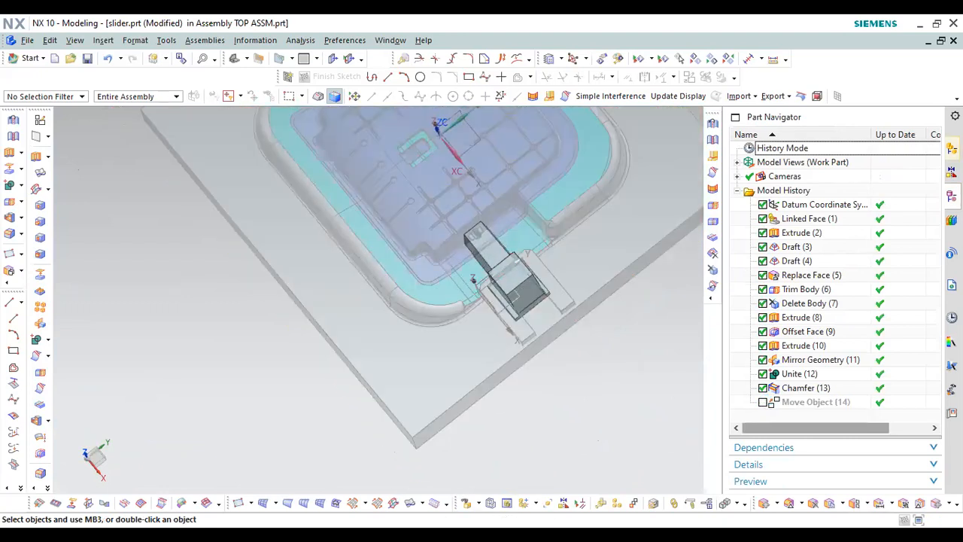
Make TOP ASSM the work part and look at the moving half squarely from above
click(952, 148)
double_click(811, 167)
scroll(512, 300, up, 5)
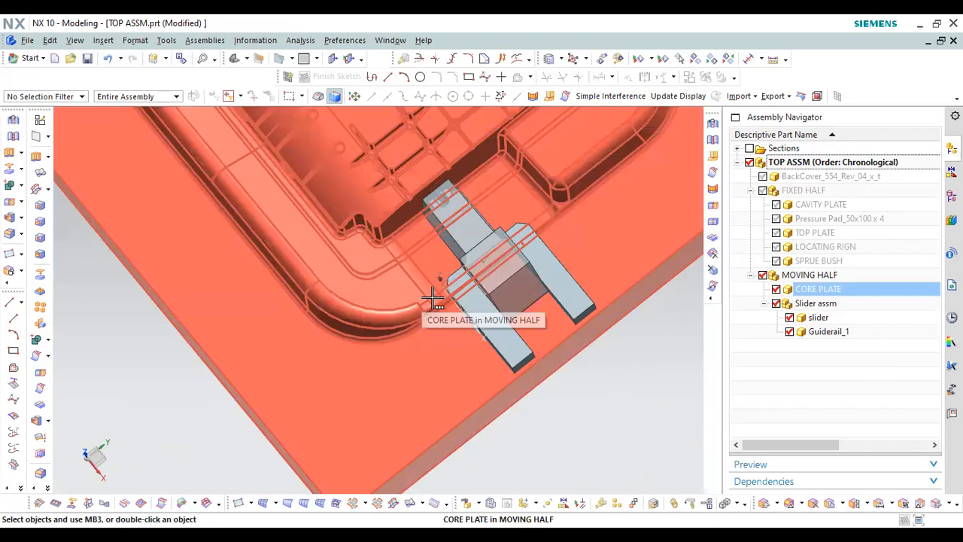
key(F7)
key(F6)
key(F8)
scroll(496, 378, down, 4)
scroll(357, 366, up, 3)
drag(358, 366, 419, 419)
scroll(409, 413, down, 5)
key(Escape)
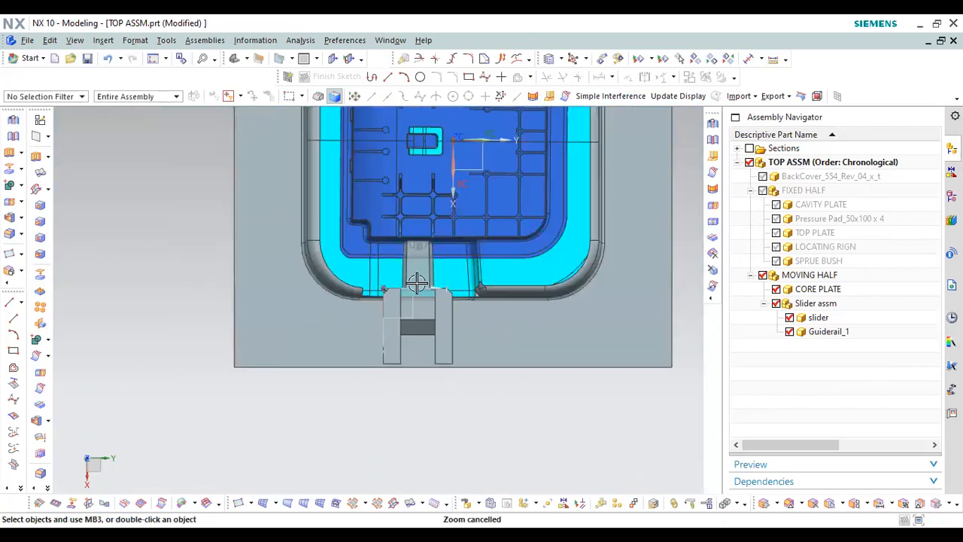
Examine the slider's molding tip against the core and the chamfered guide rail ends near the core plate's raised rim
scroll(417, 283, up, 3)
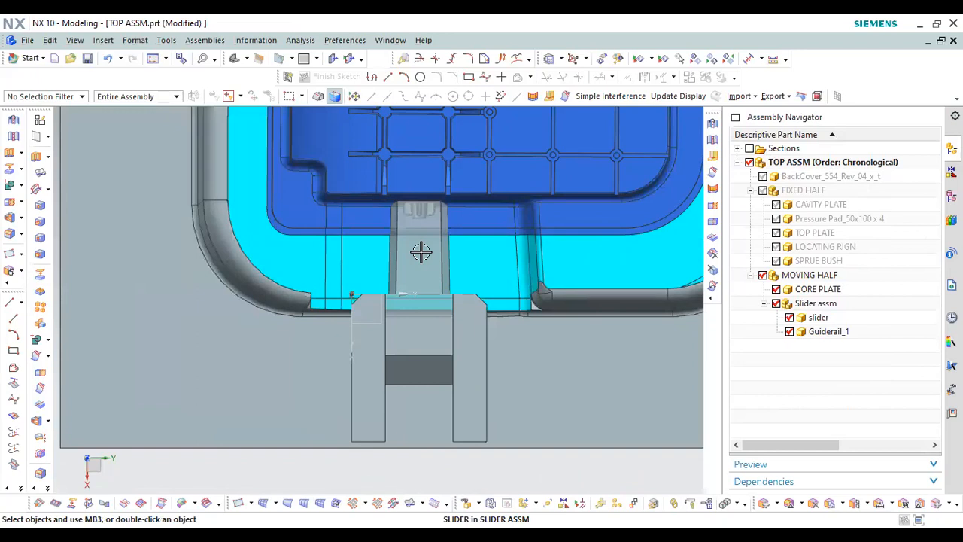
click(421, 263)
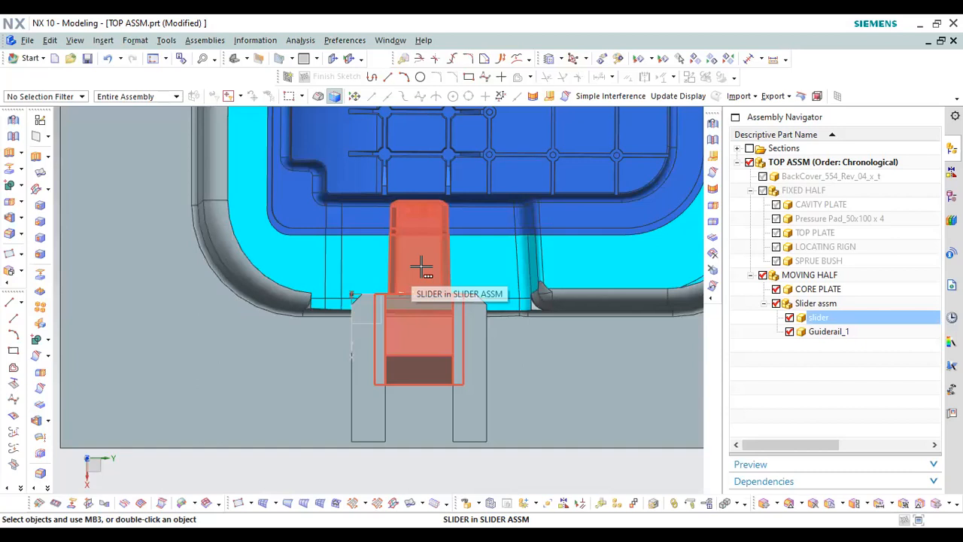
scroll(410, 218, up, 5)
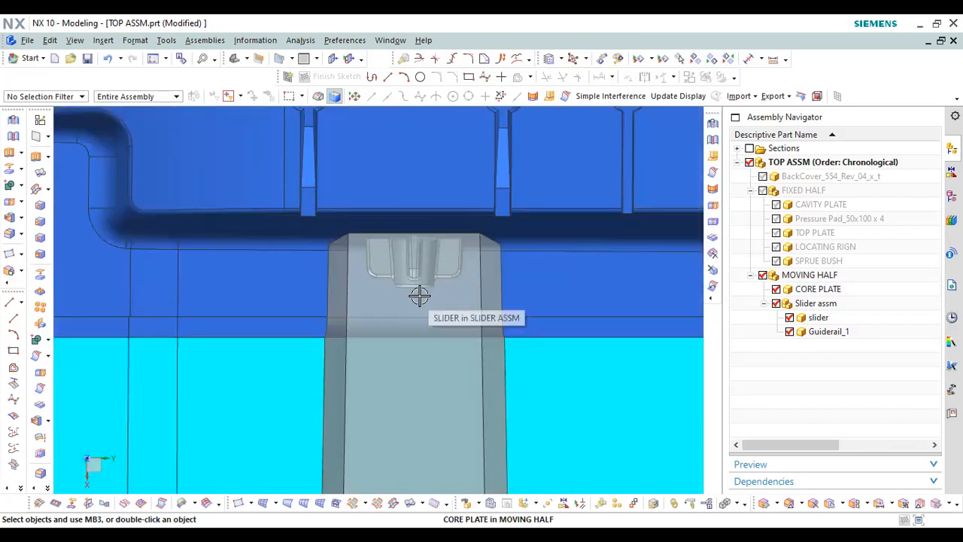
scroll(402, 225, down, 5)
scroll(406, 293, up, 3)
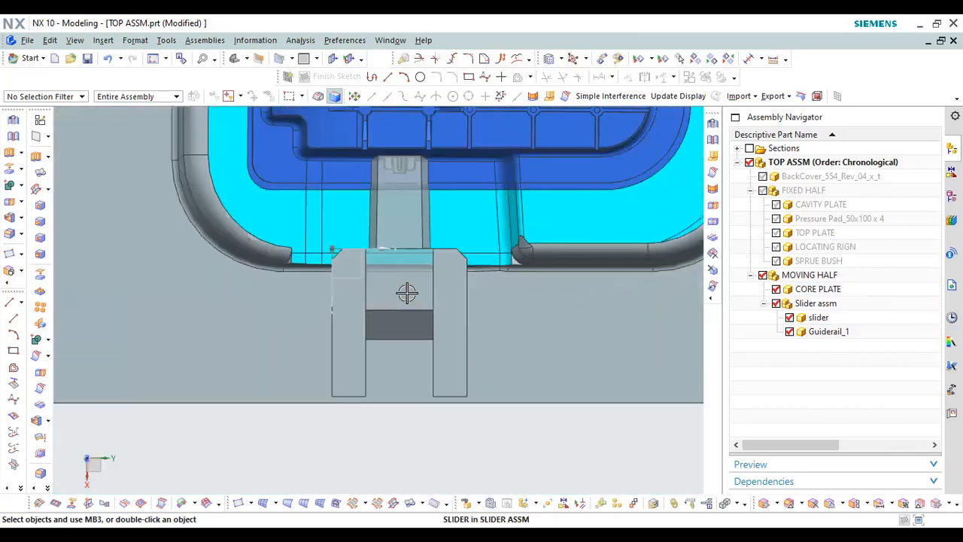
scroll(406, 293, down, 3)
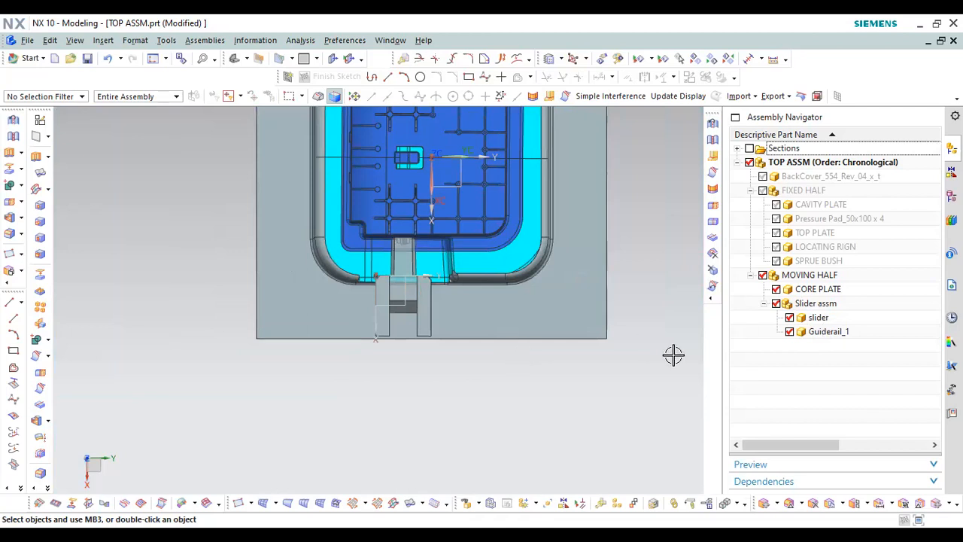
scroll(408, 294, up, 5)
scroll(336, 235, up, 3)
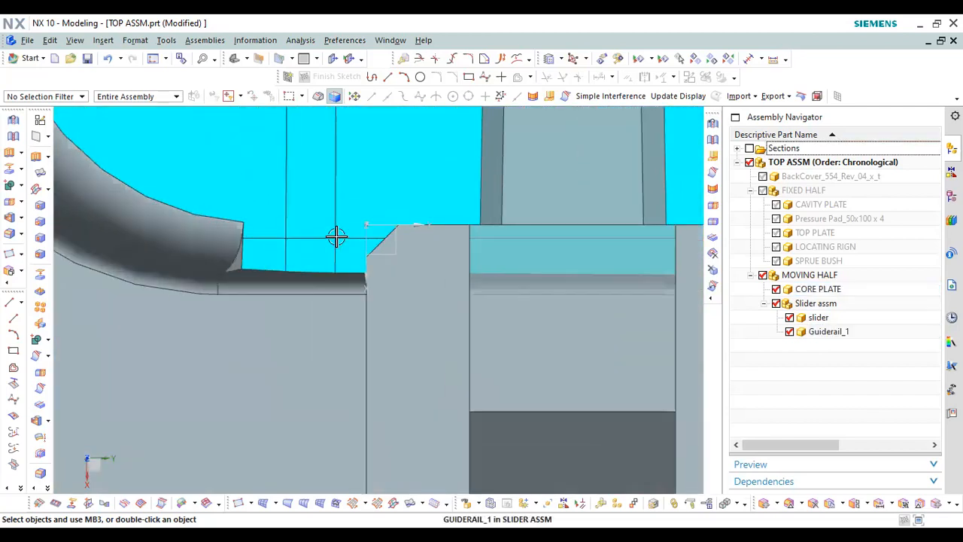